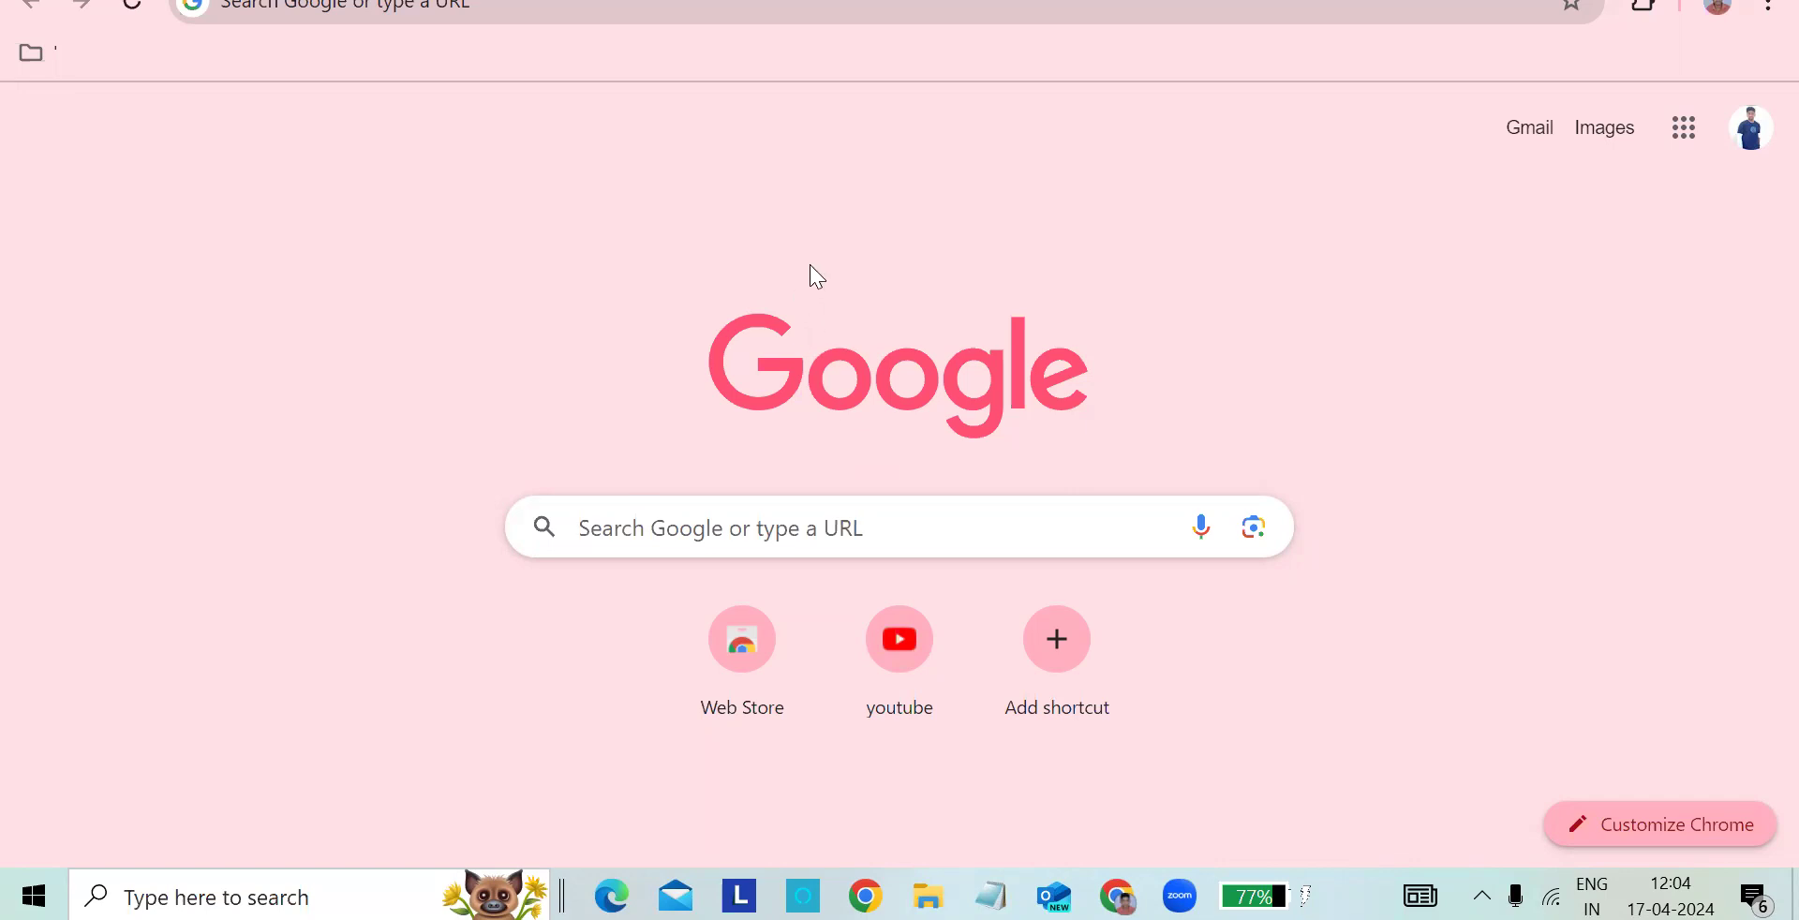
- Look up "vm" in the browser and open the Oracle VM VirtualBox website, virtualbox.org
click(518, 15)
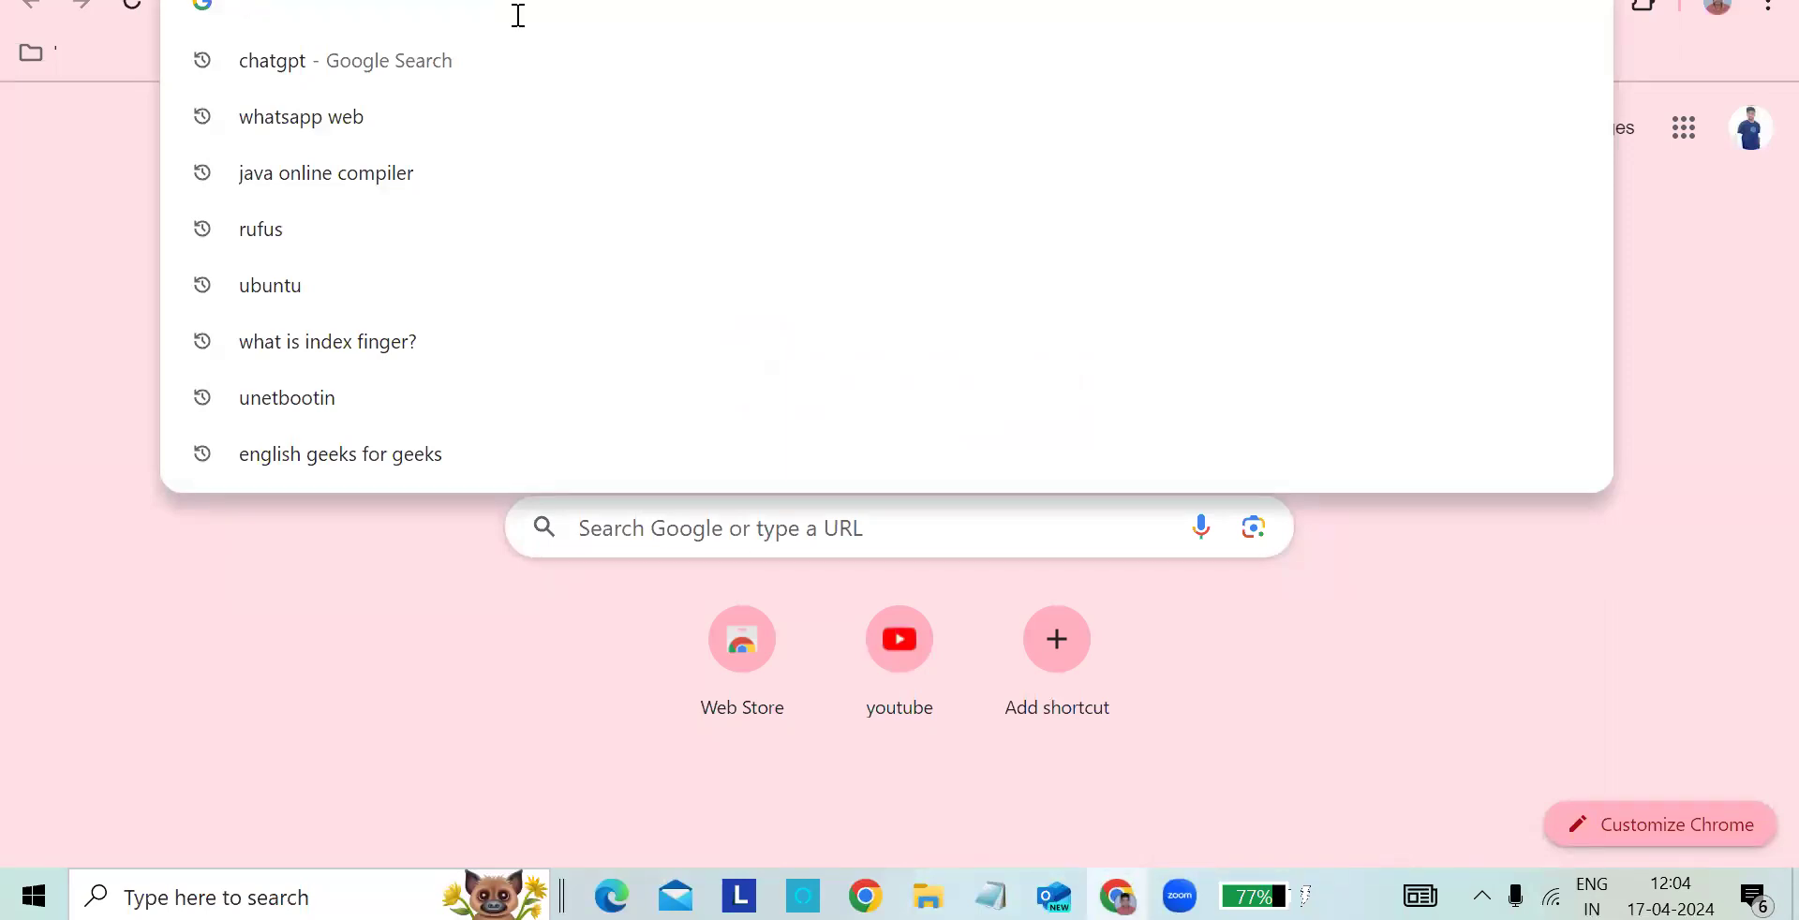
text(vm)
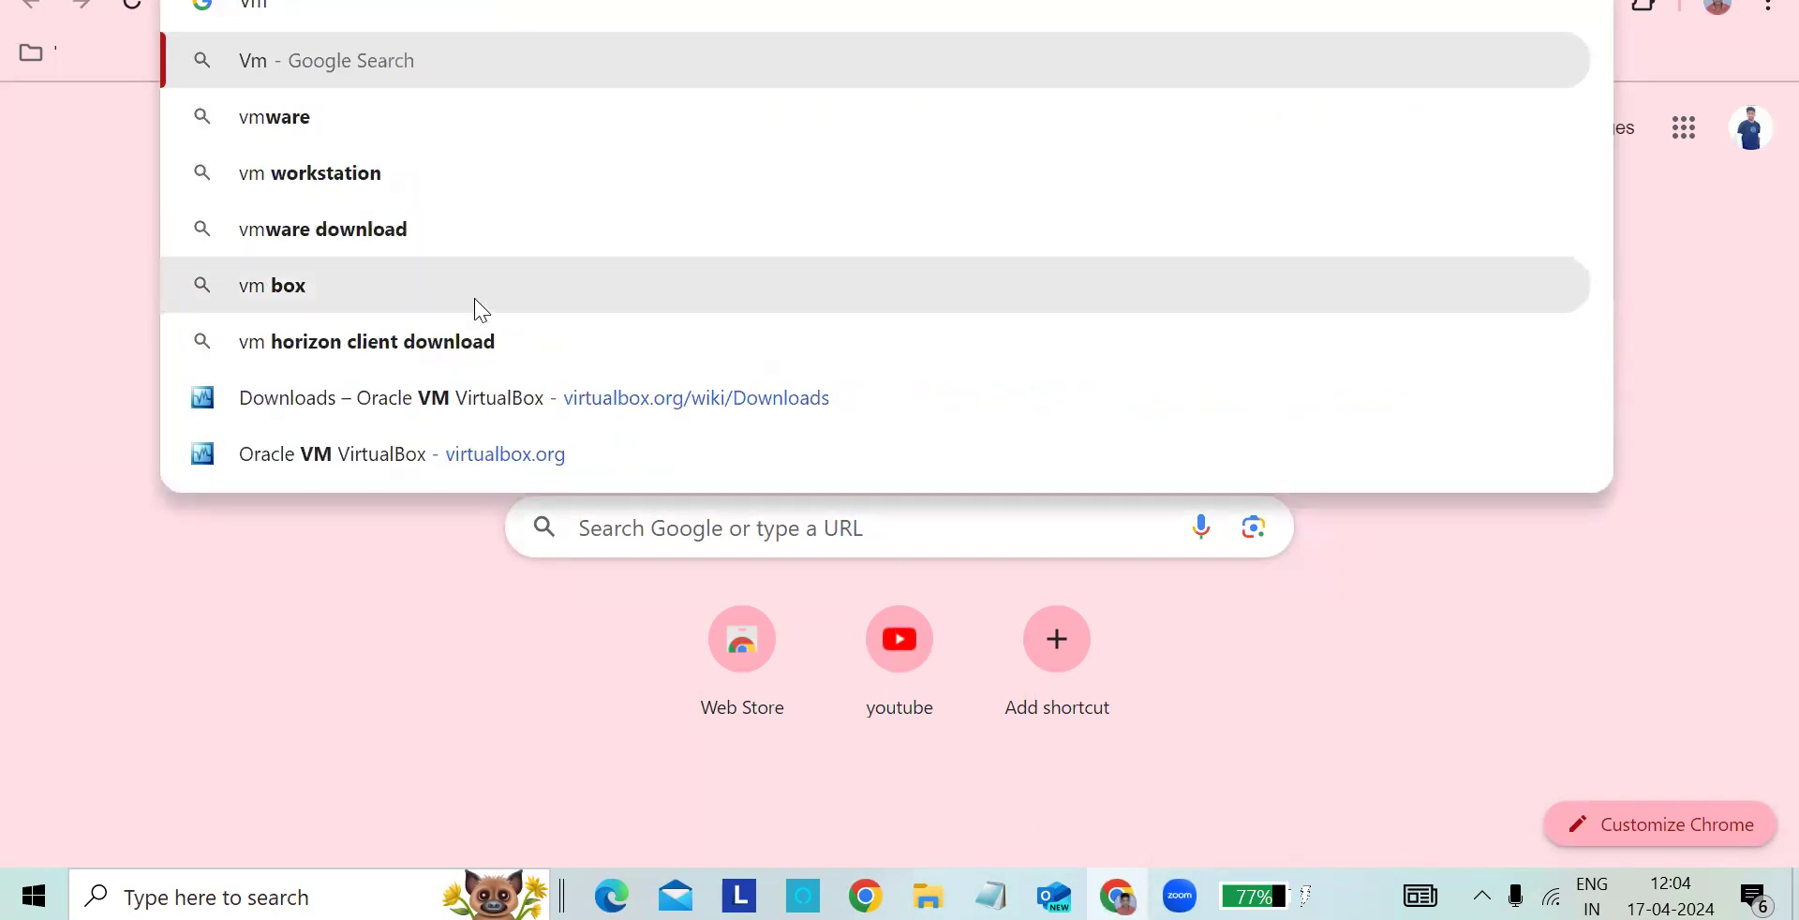
click(339, 466)
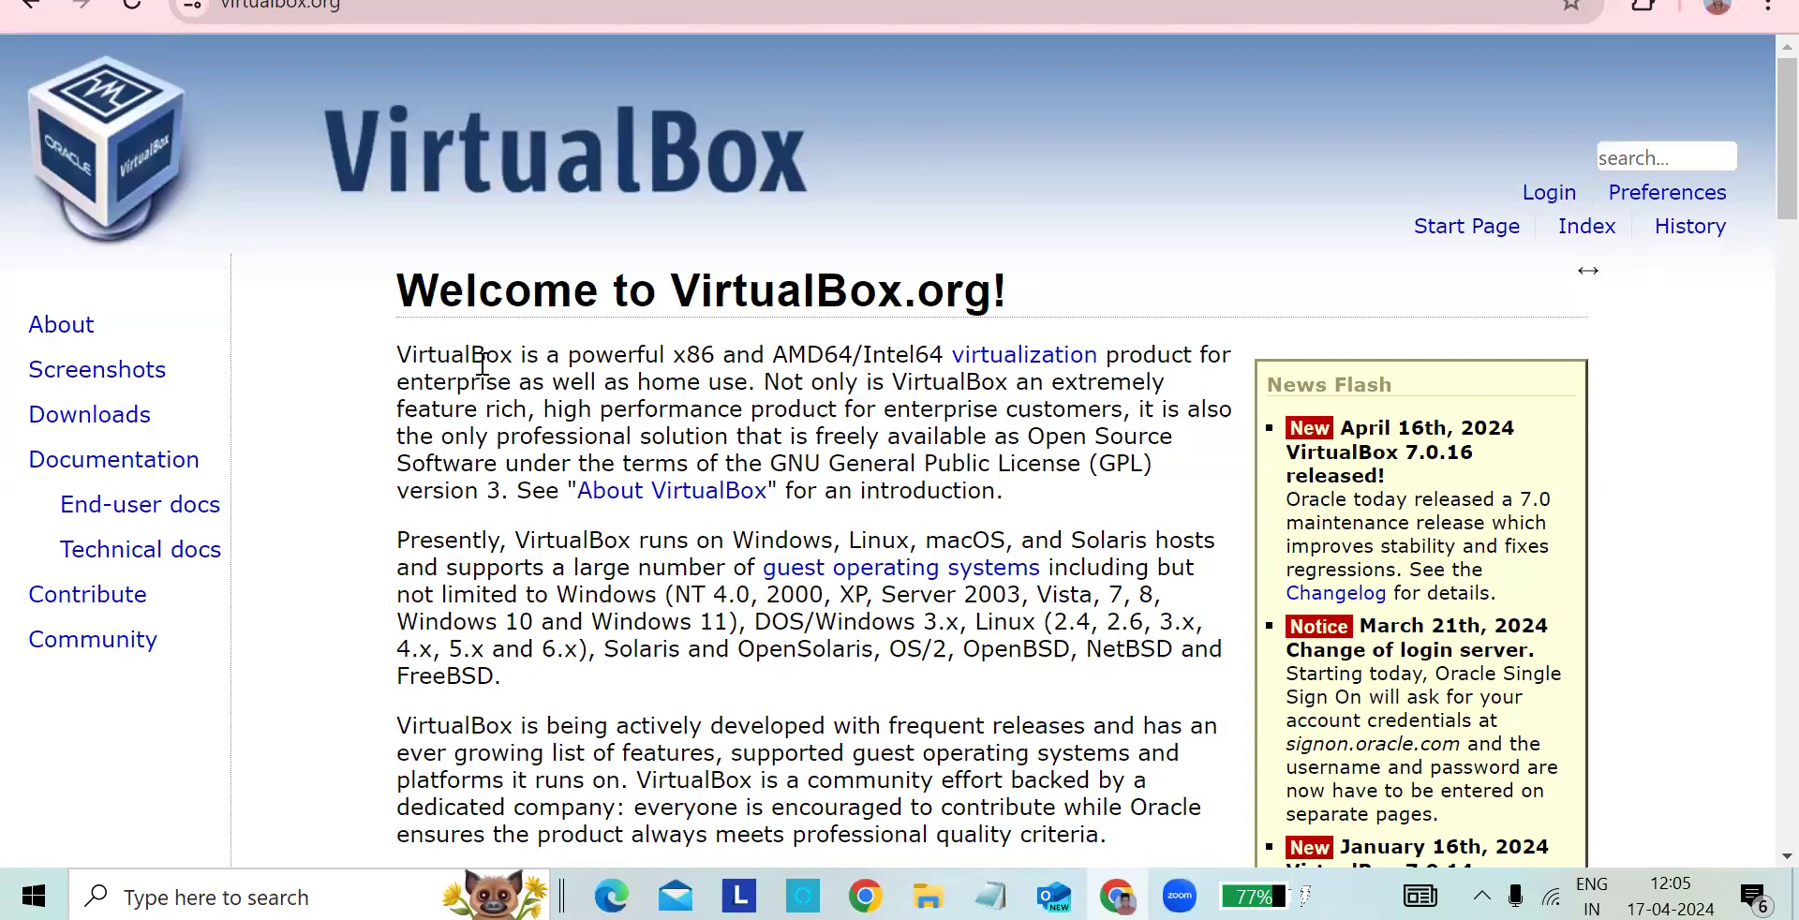
- Look through the VirtualBox home page and open the download page for VirtualBox 7.0
scroll(686, 319, down, 1)
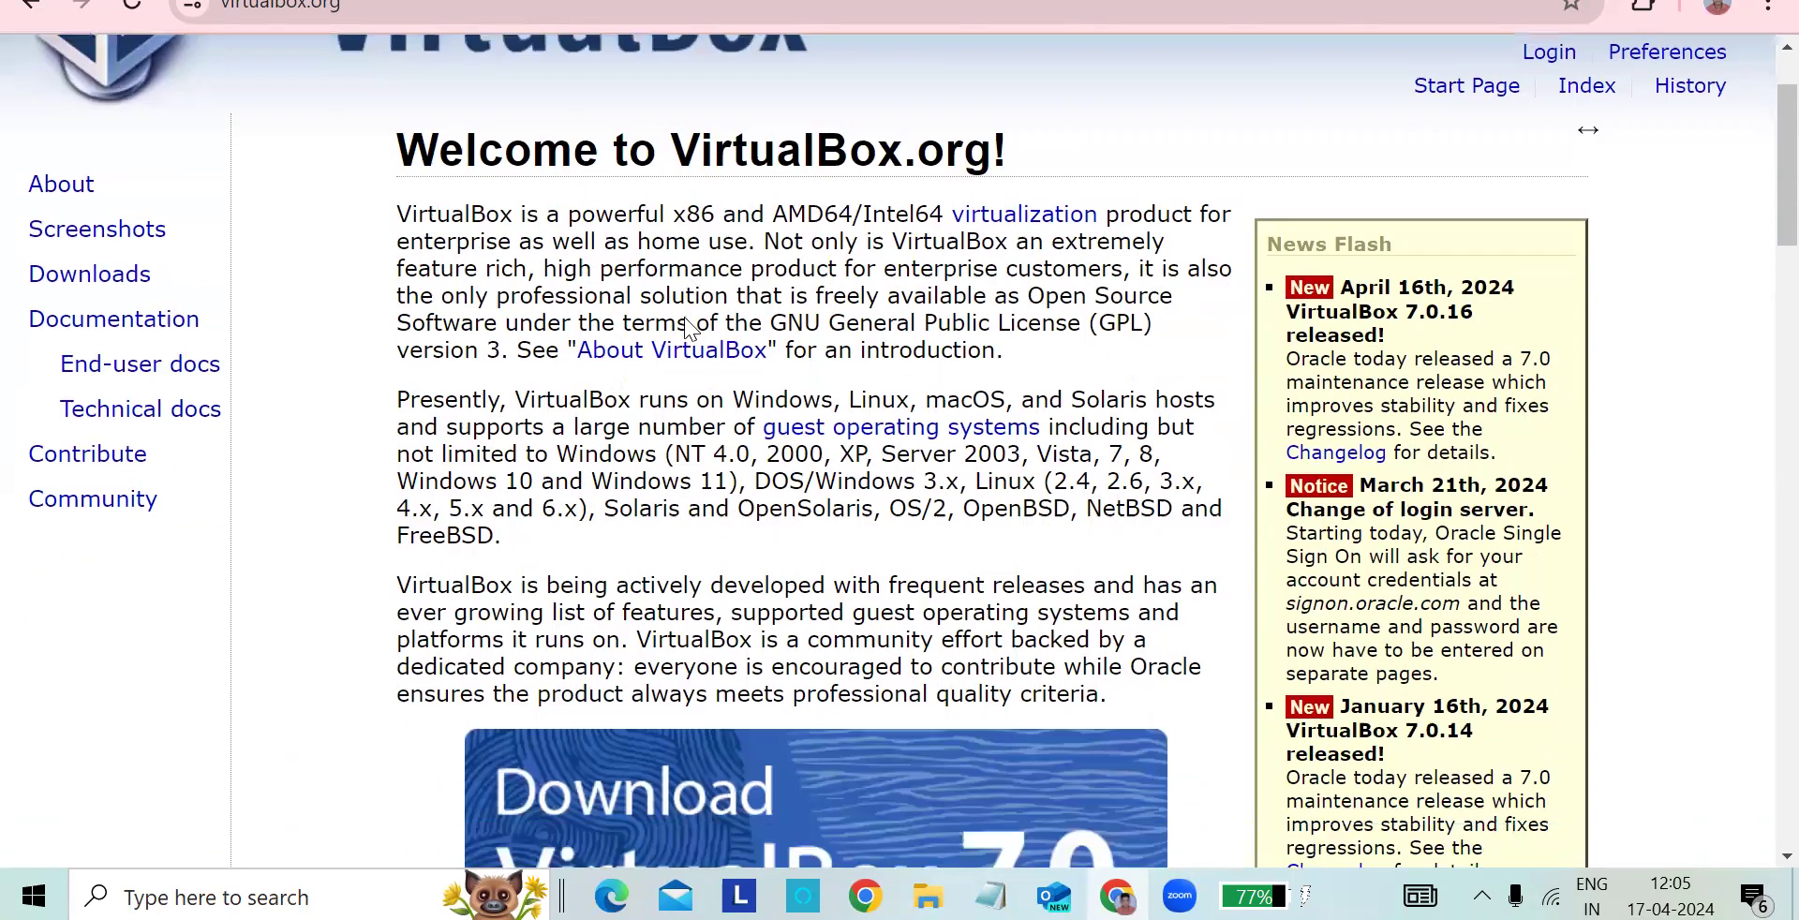
scroll(686, 318, up, 2)
scroll(686, 319, down, 4)
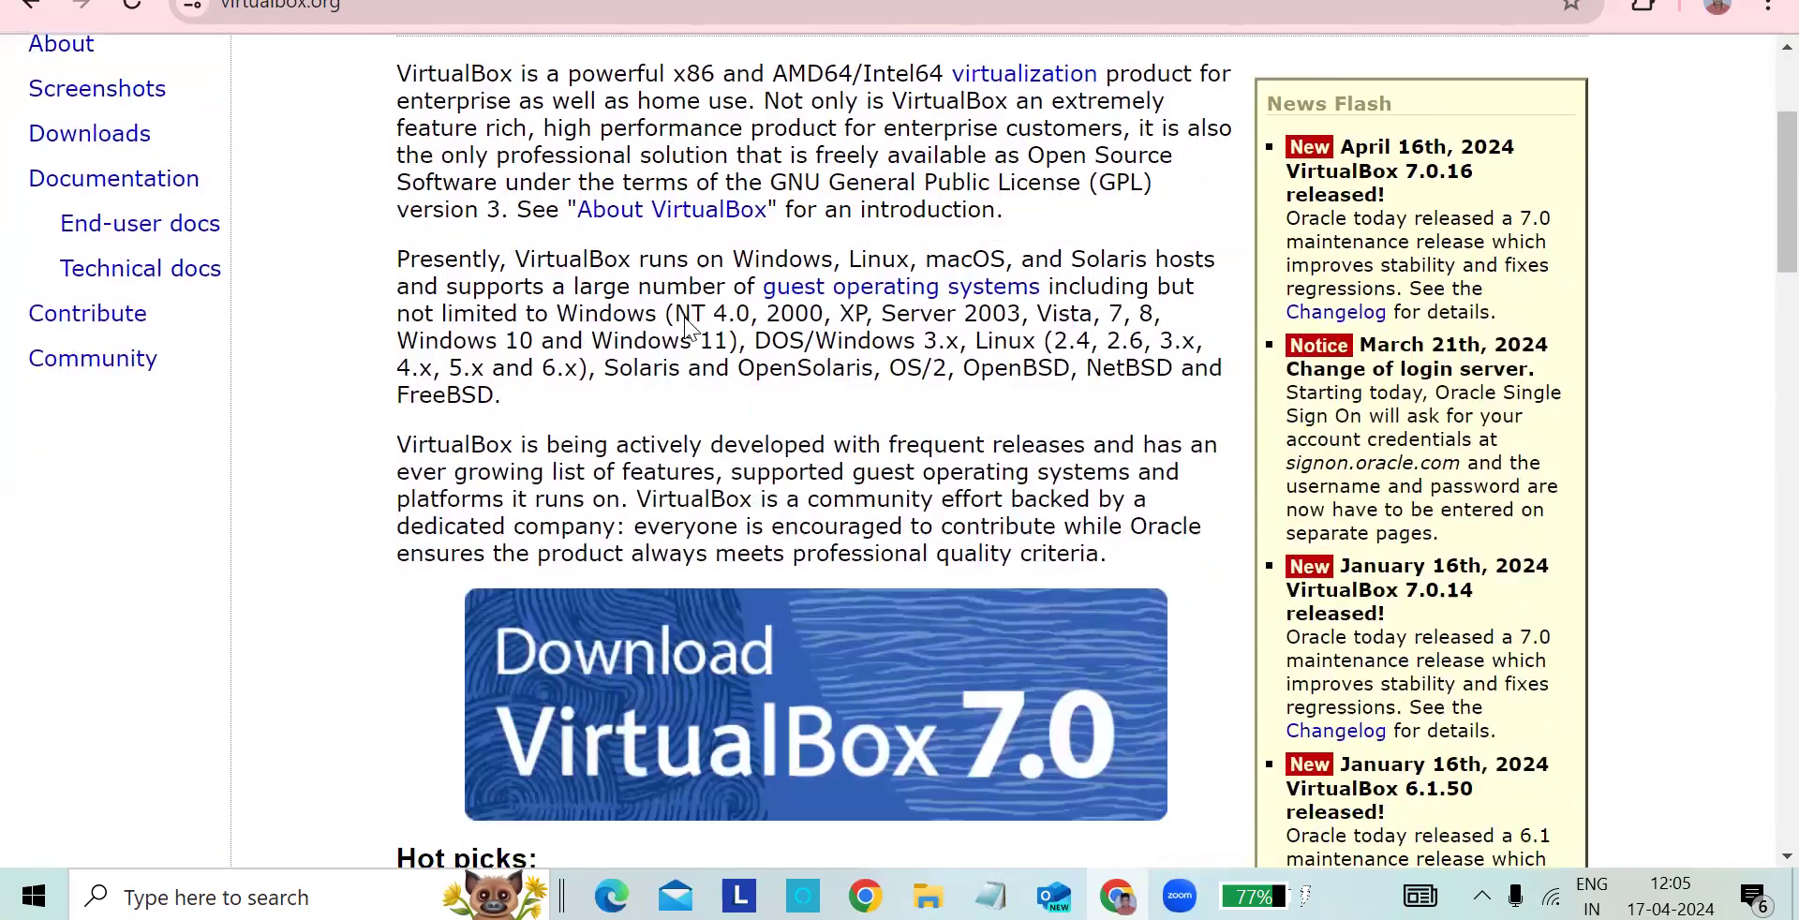
scroll(686, 318, down, 15)
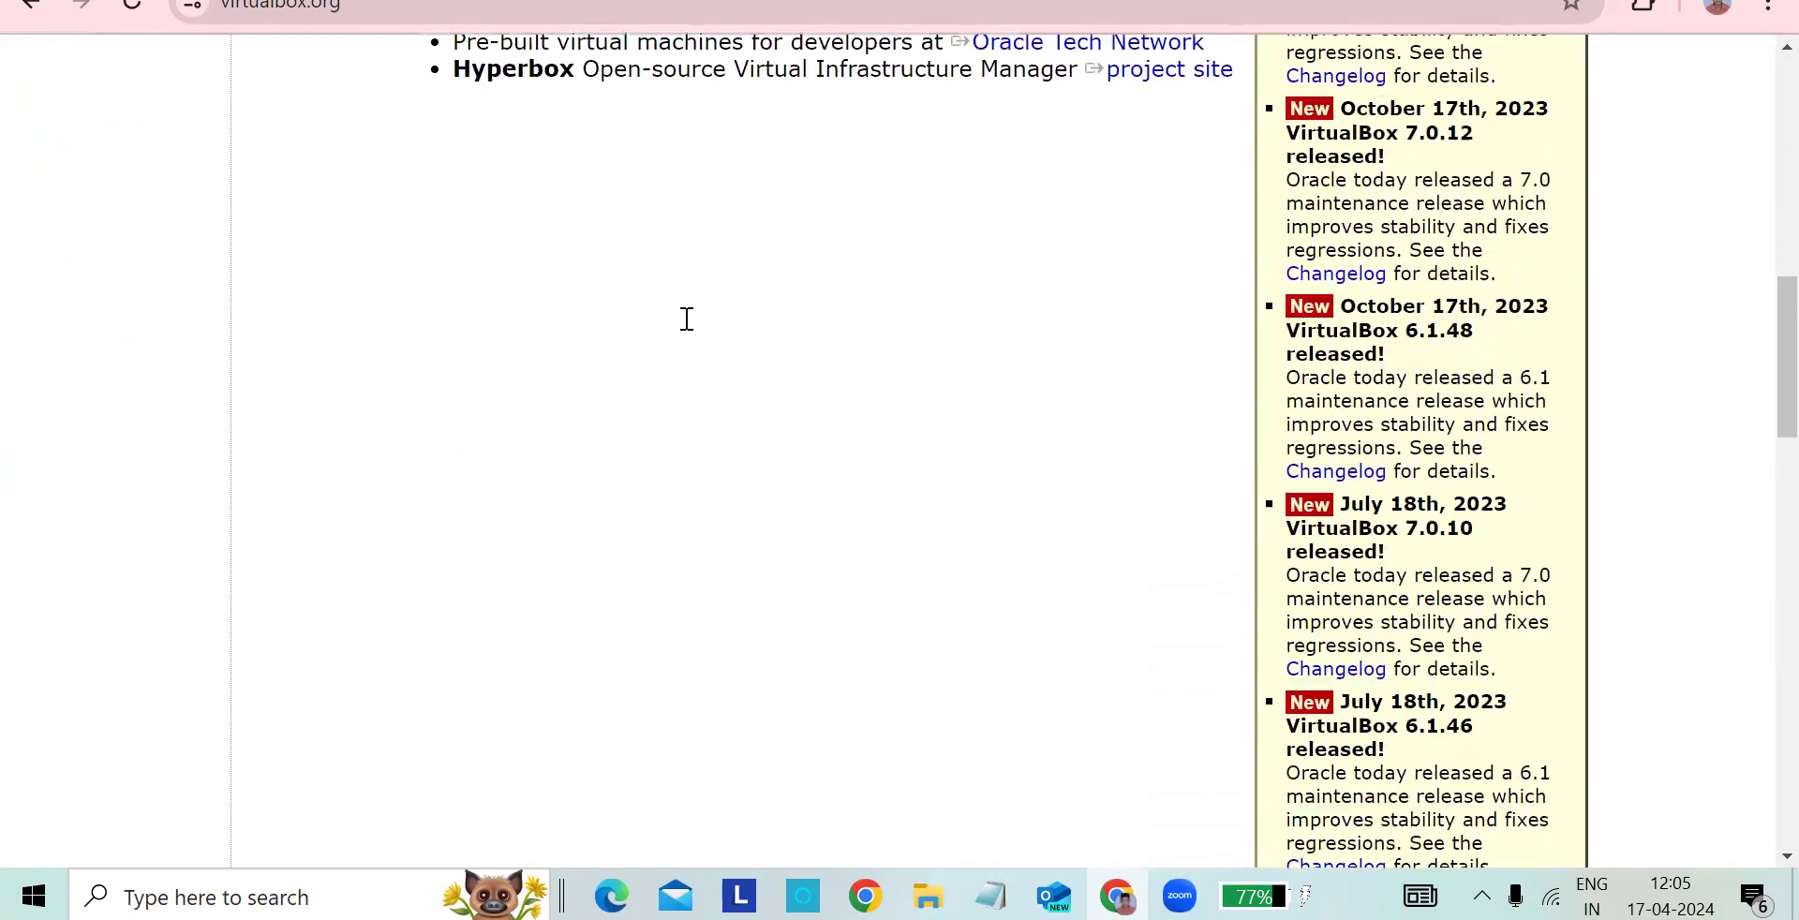
scroll(686, 318, up, 14)
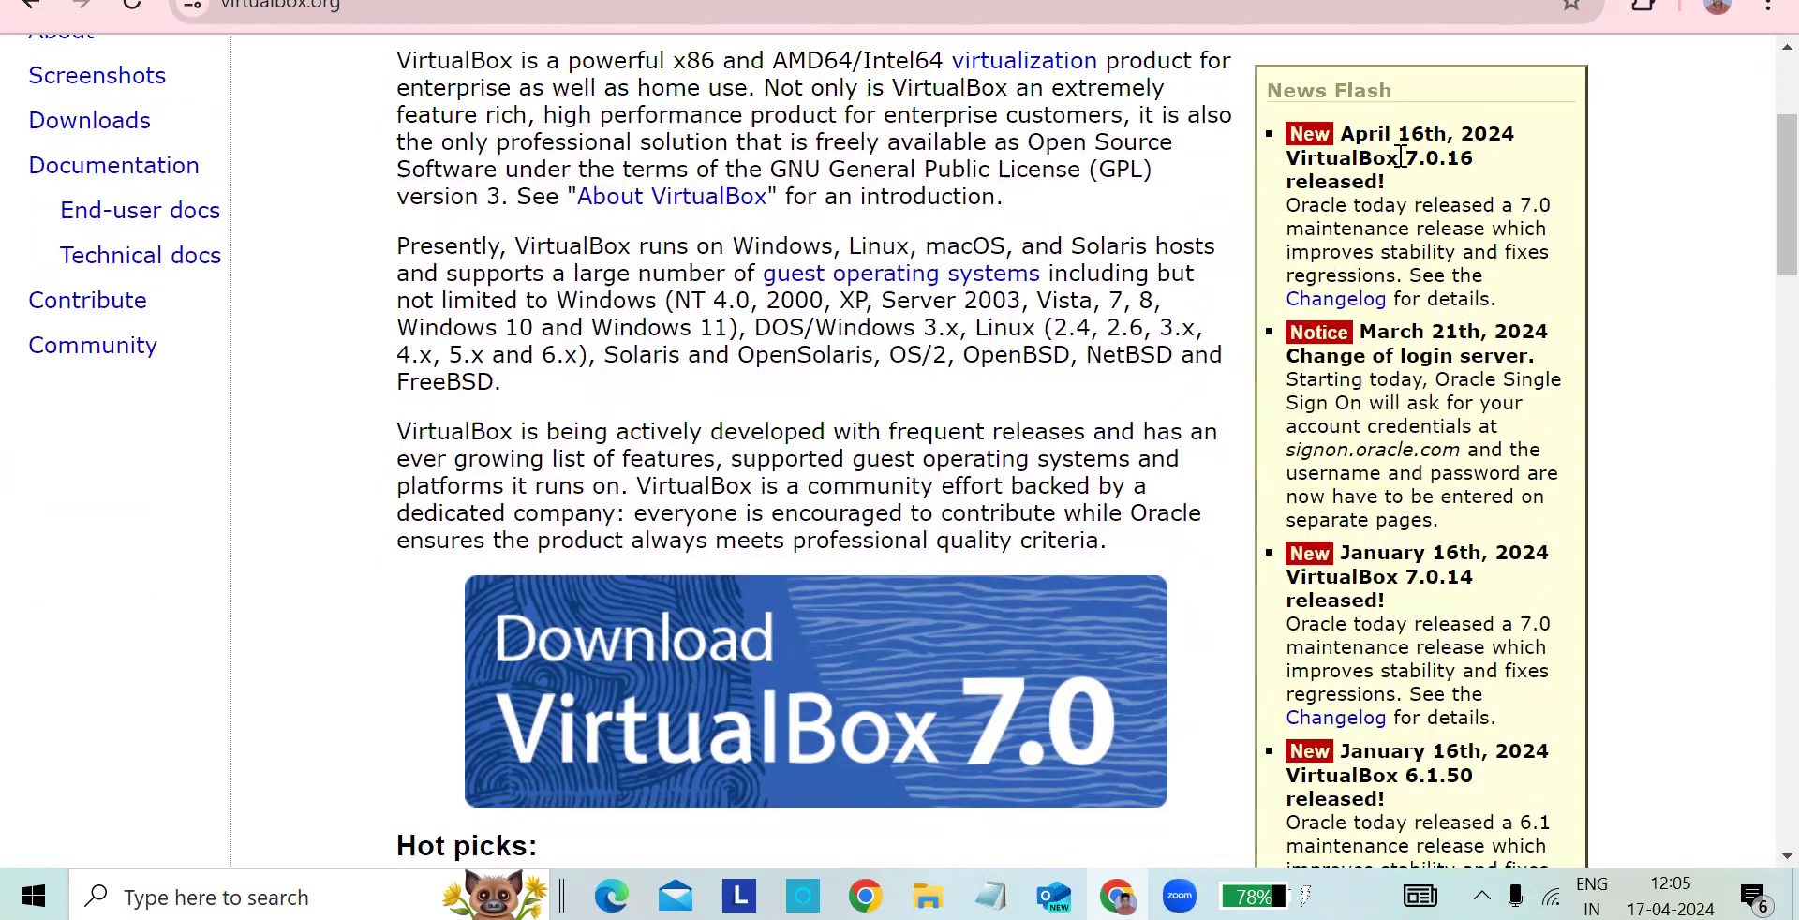
scroll(1359, 183, down, 3)
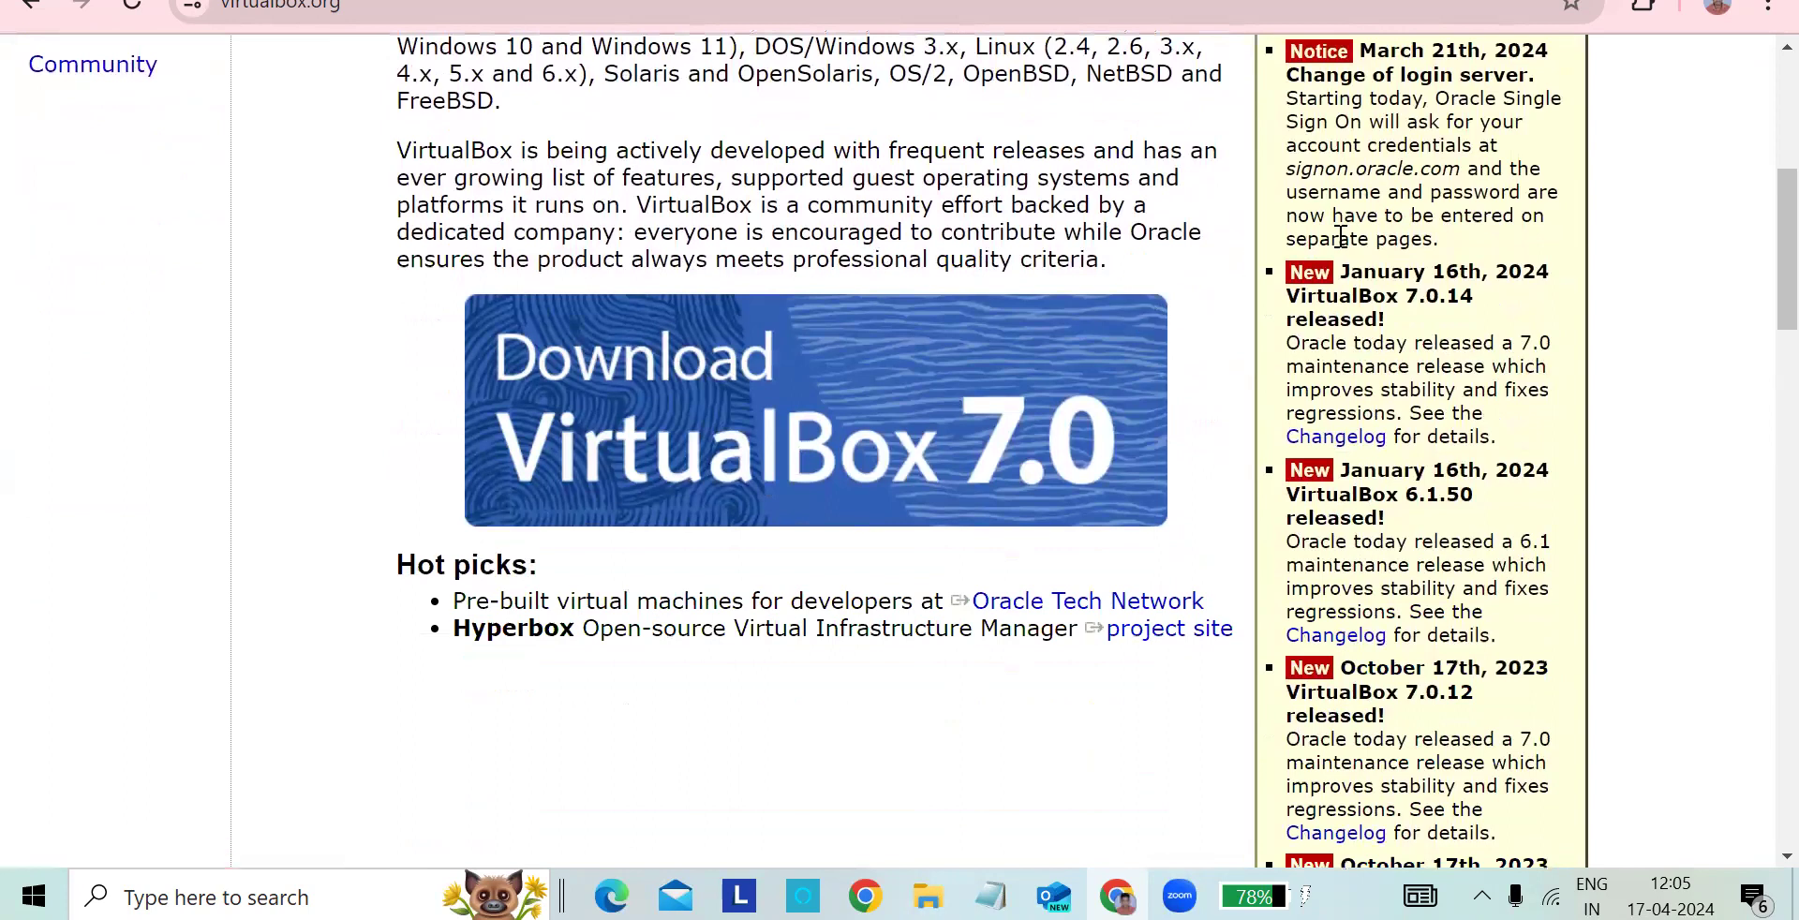
scroll(1342, 234, up, 5)
scroll(1250, 297, down, 3)
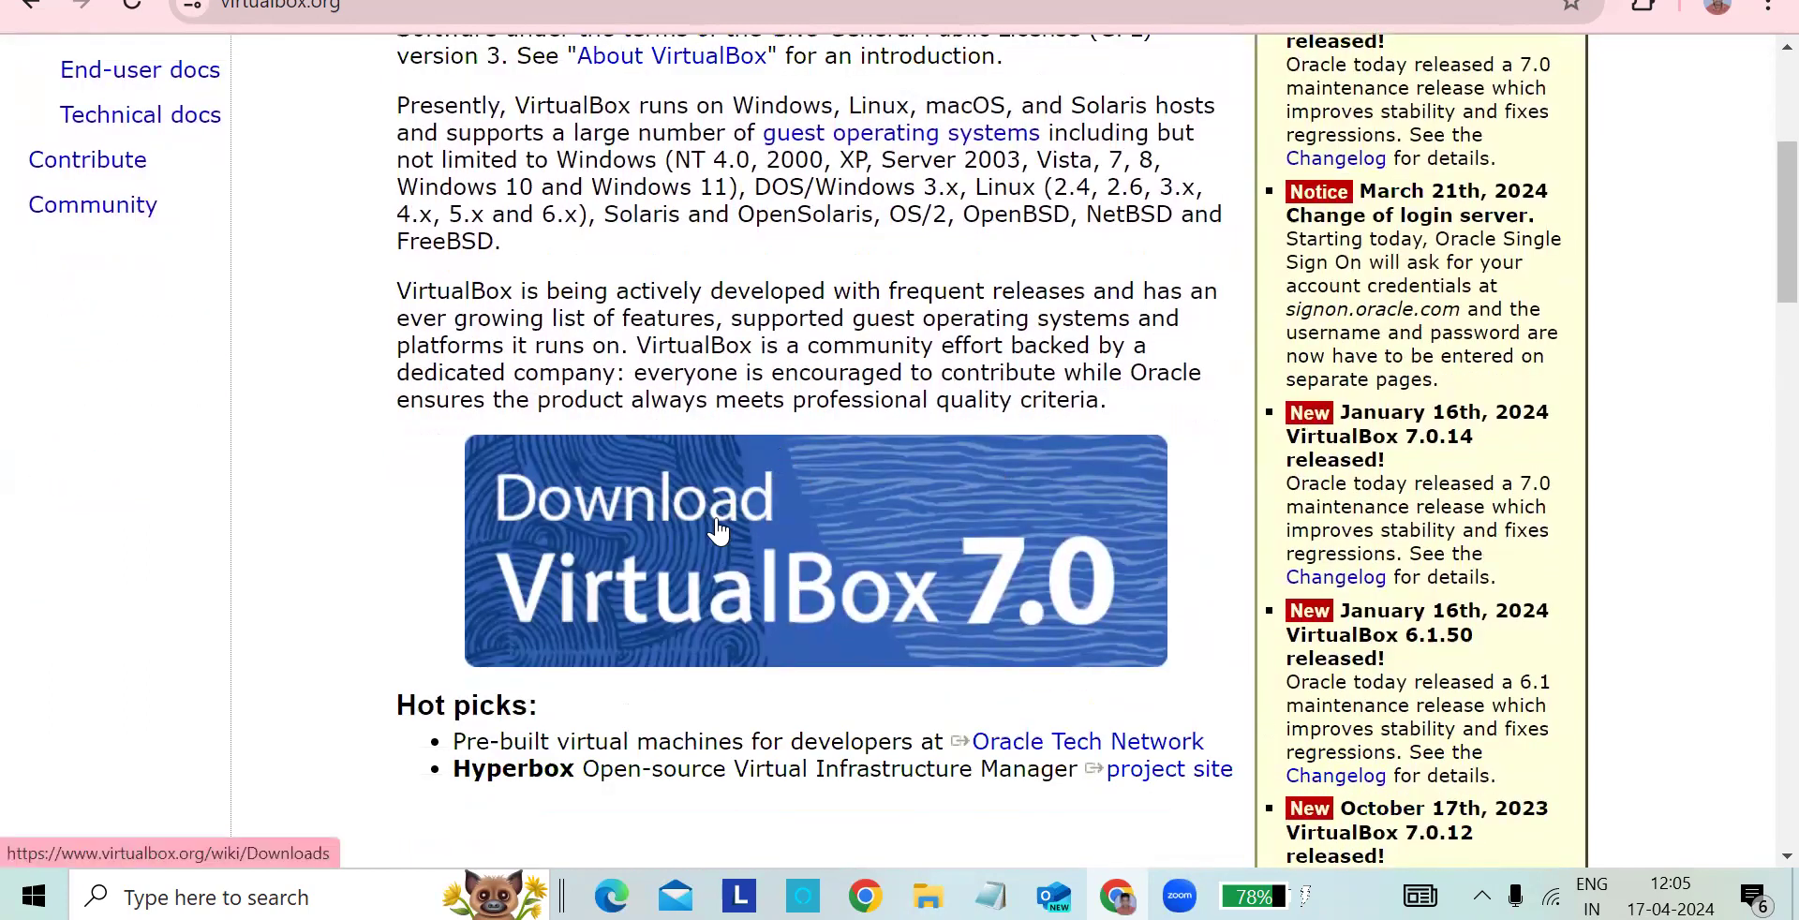
click(781, 525)
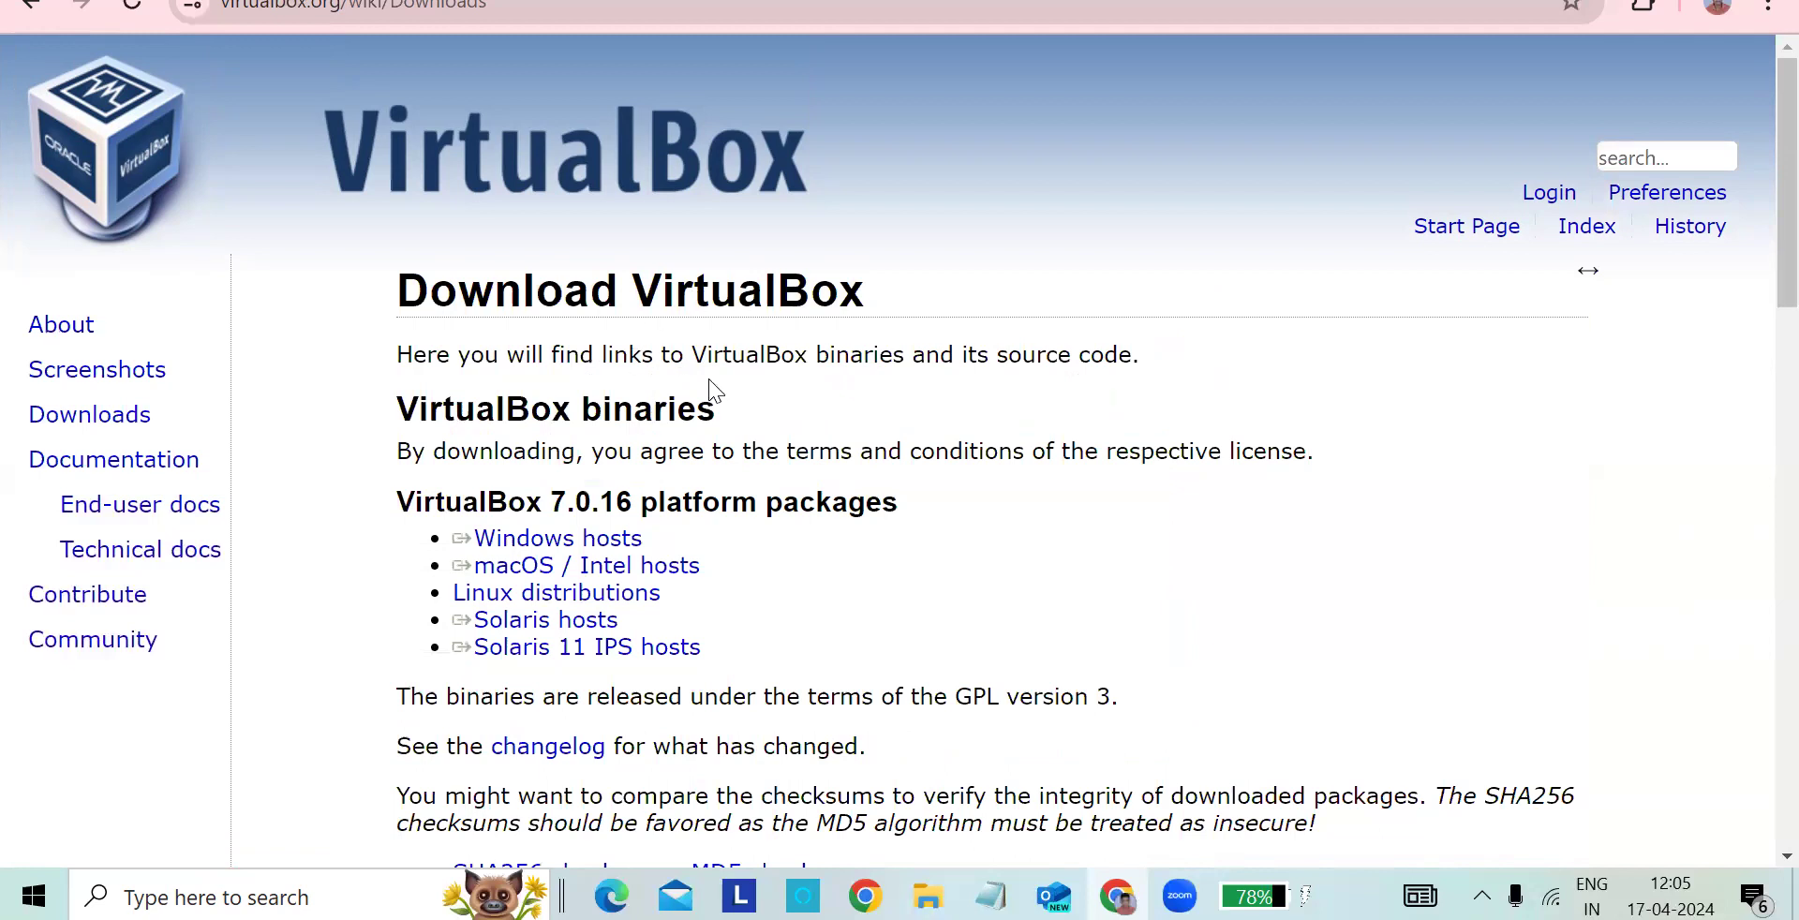
- Examine the VirtualBox 7.0.16 platform packages offered for Windows, macOS, Linux and Solaris hosts
scroll(709, 380, down, 1)
double_click(530, 363)
click(579, 361)
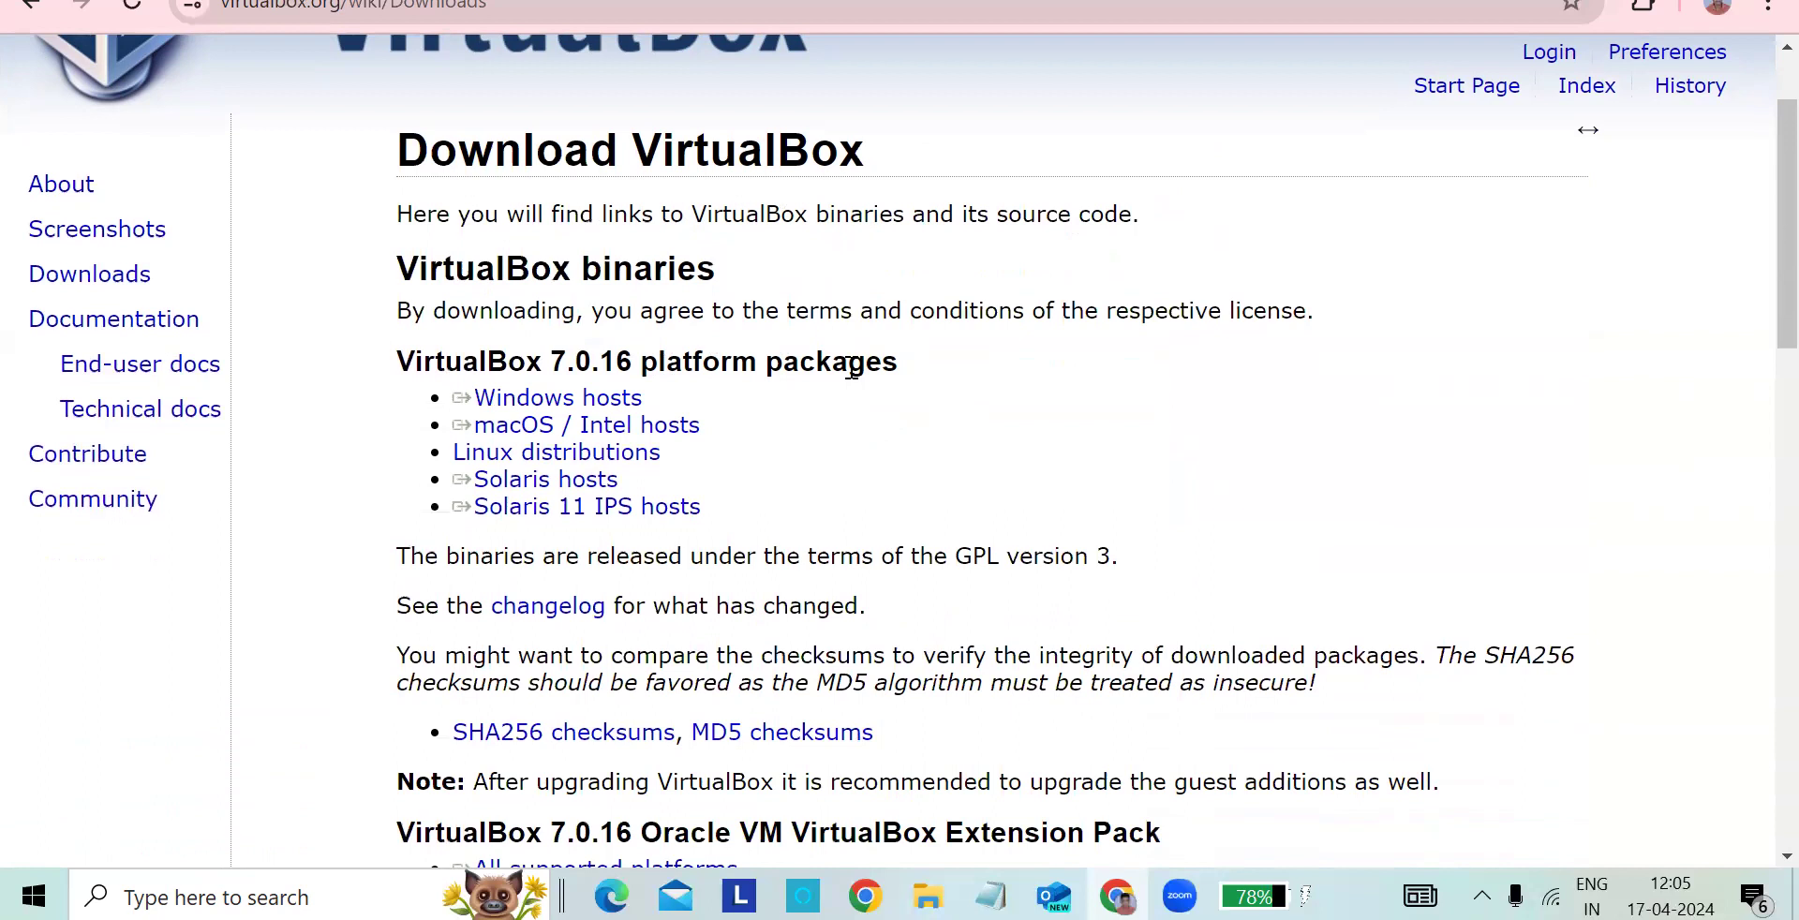
triple_click(736, 401)
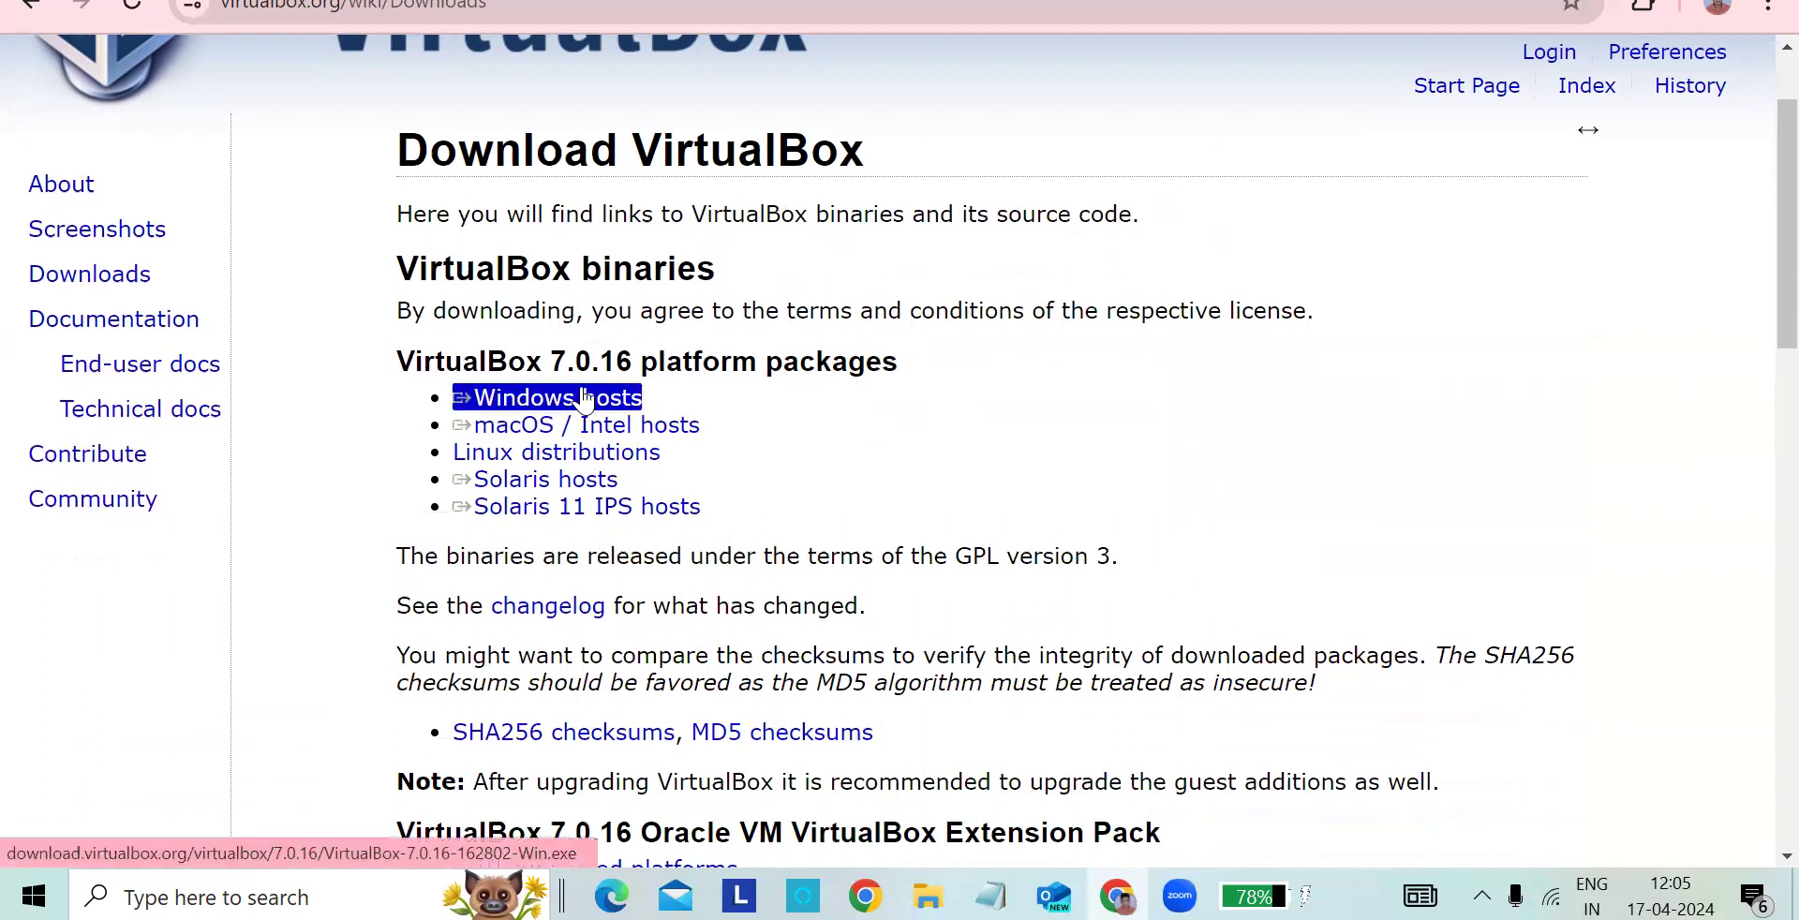
click(599, 370)
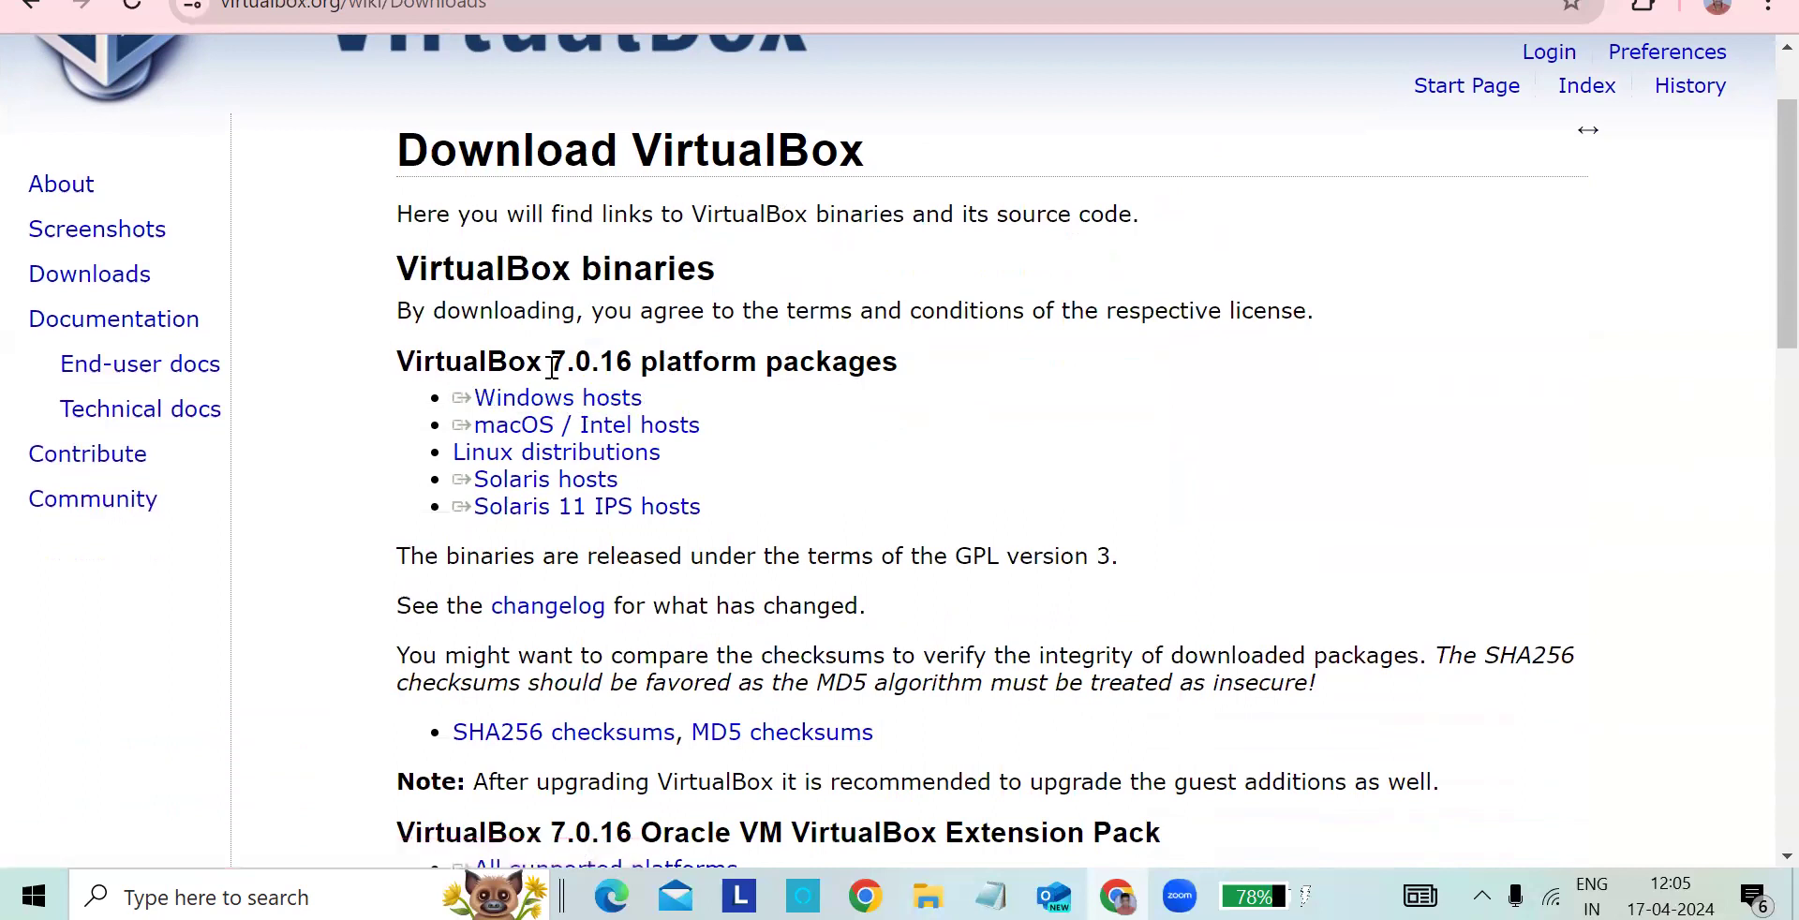
double_click(468, 366)
triple_click(517, 403)
click(707, 403)
triple_click(690, 401)
triple_click(643, 453)
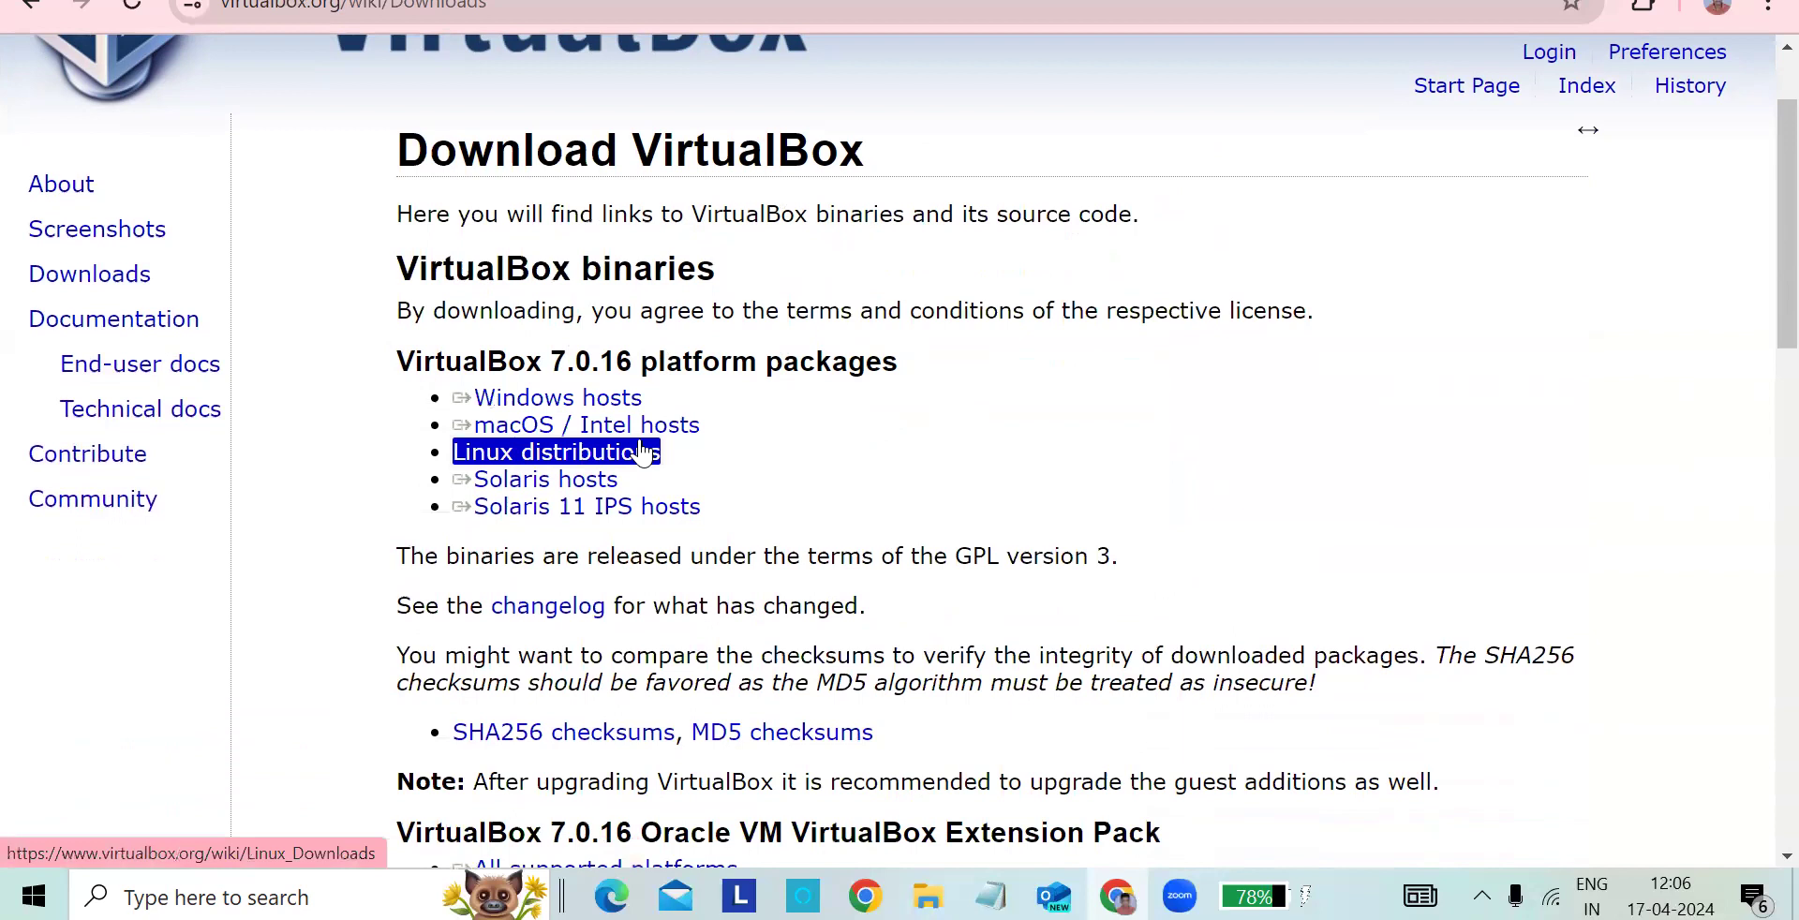
click(647, 496)
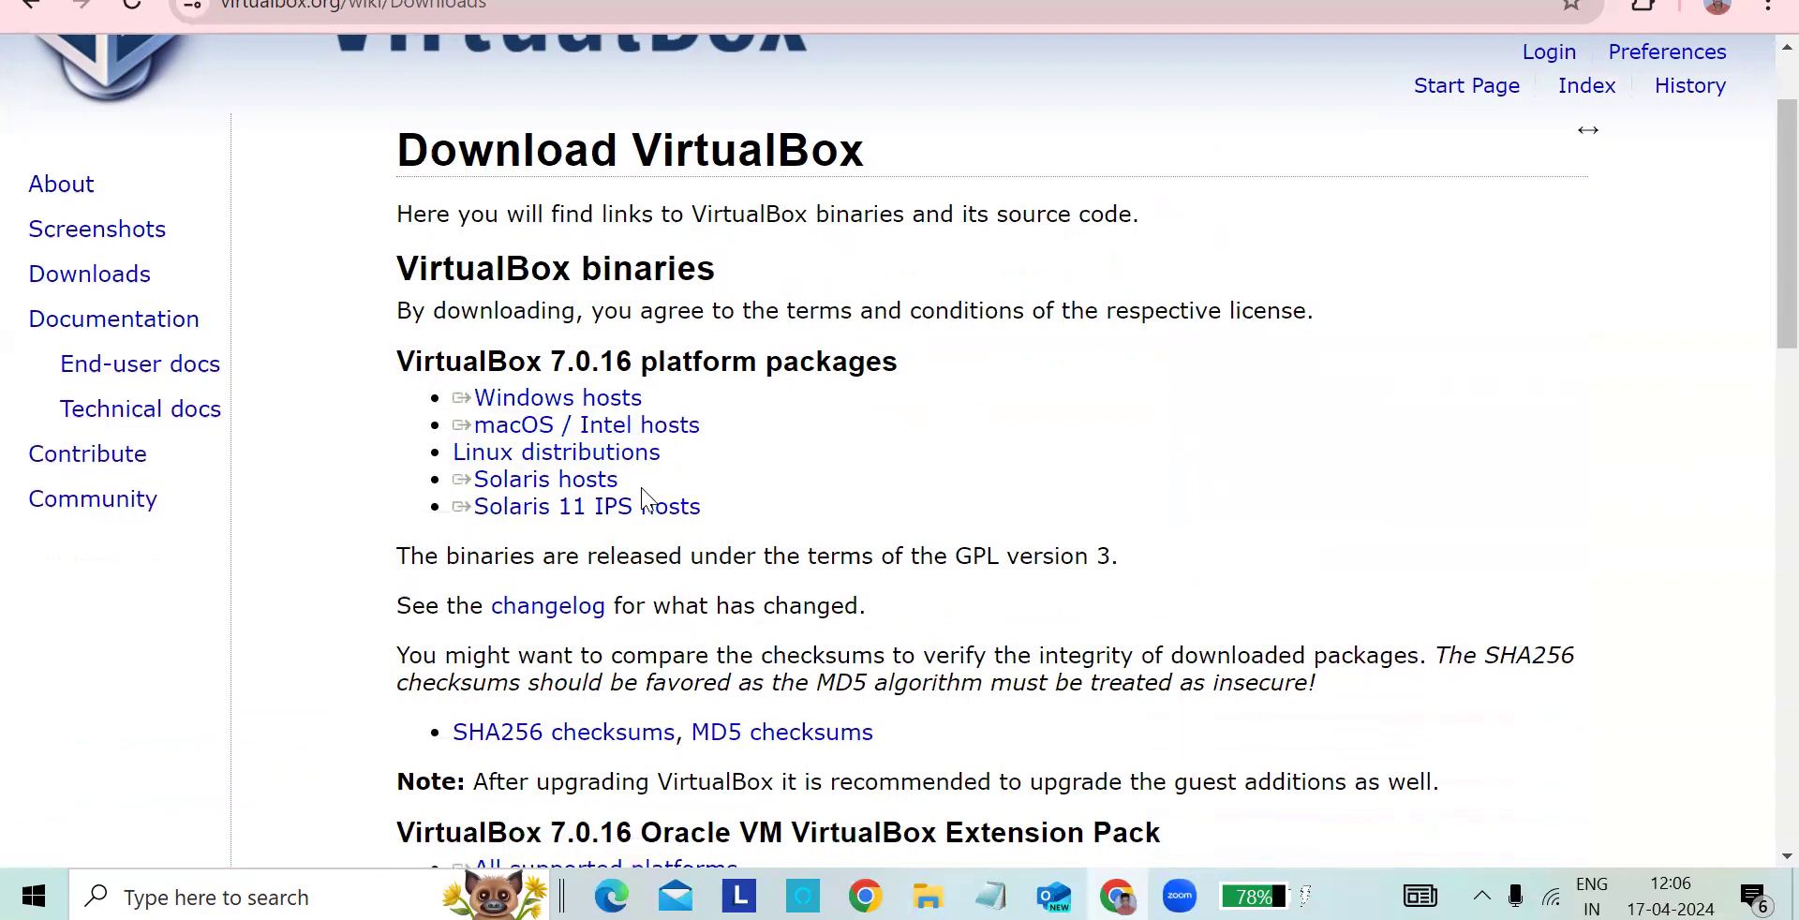
triple_click(589, 511)
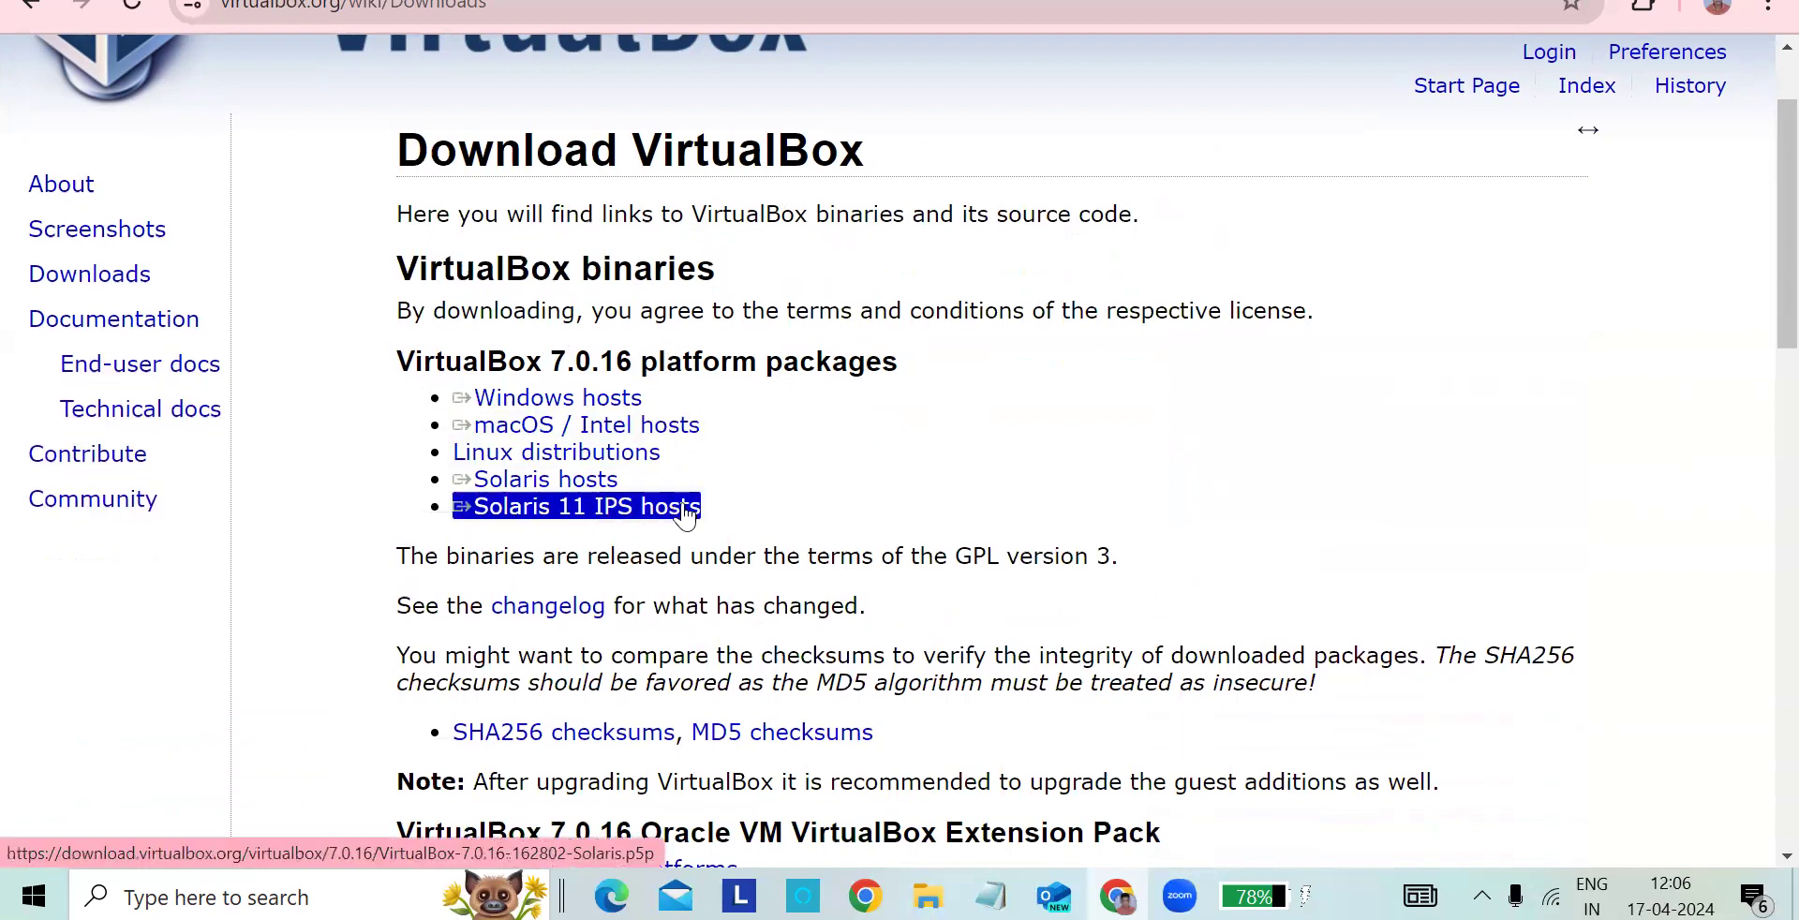
click(740, 478)
- Request the VirtualBox 7.0.16 installer for Windows hosts and dismiss the duplicate download dialog
triple_click(600, 402)
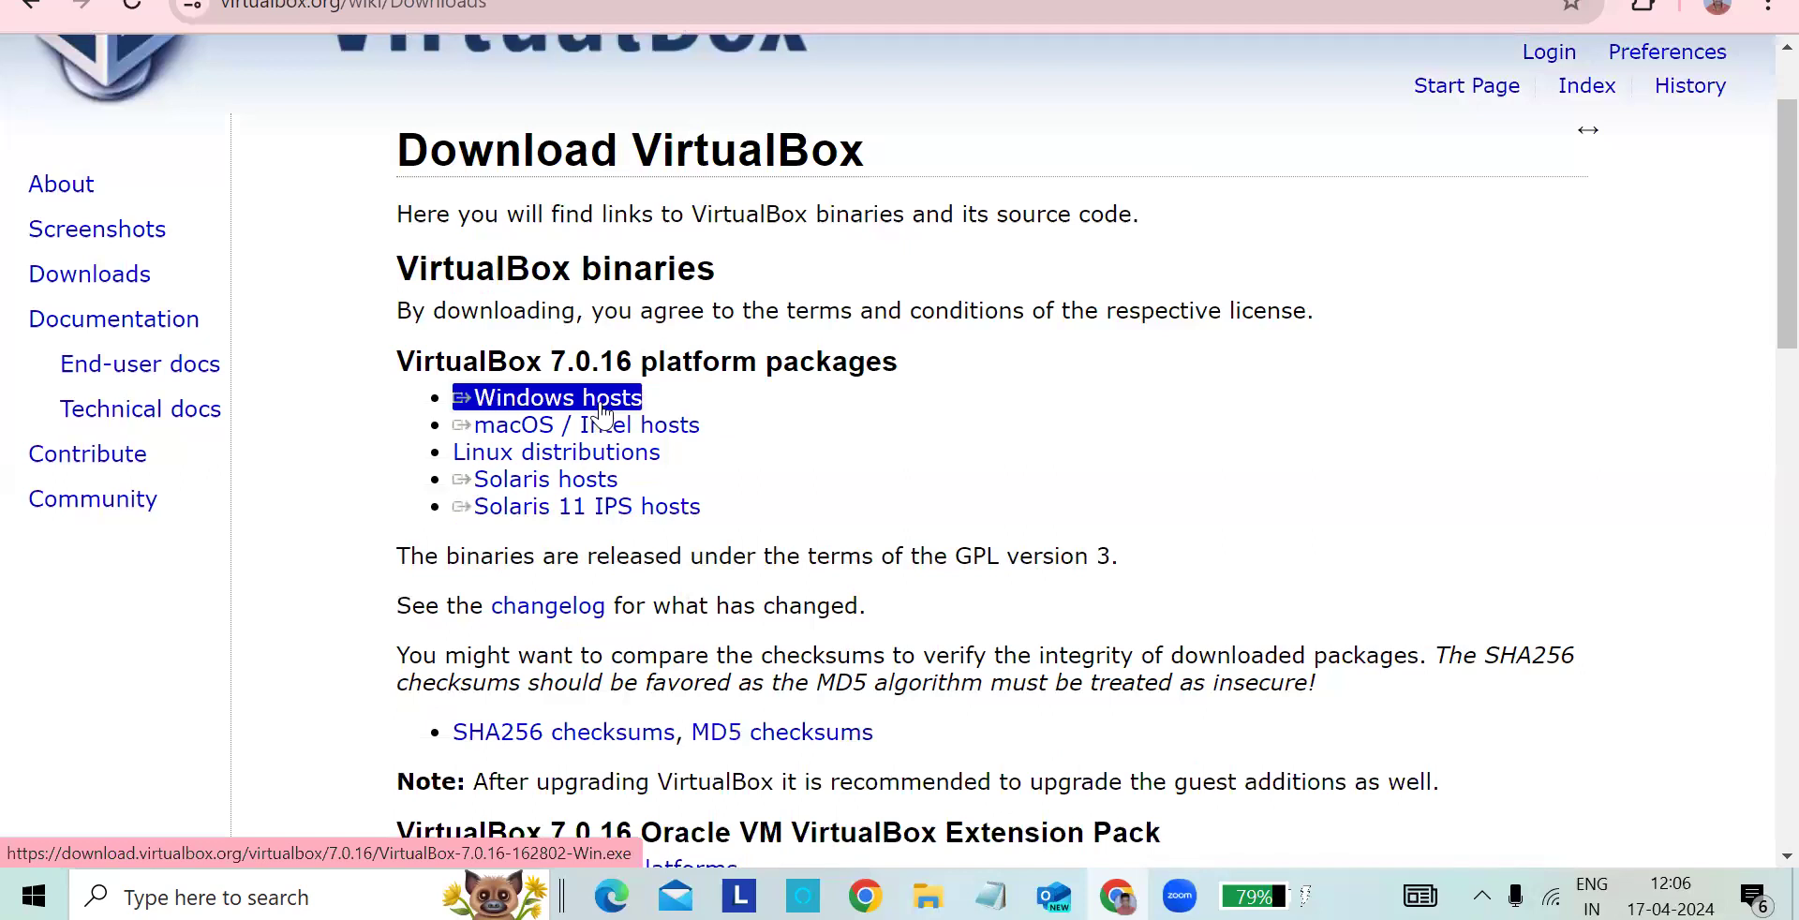
click(544, 405)
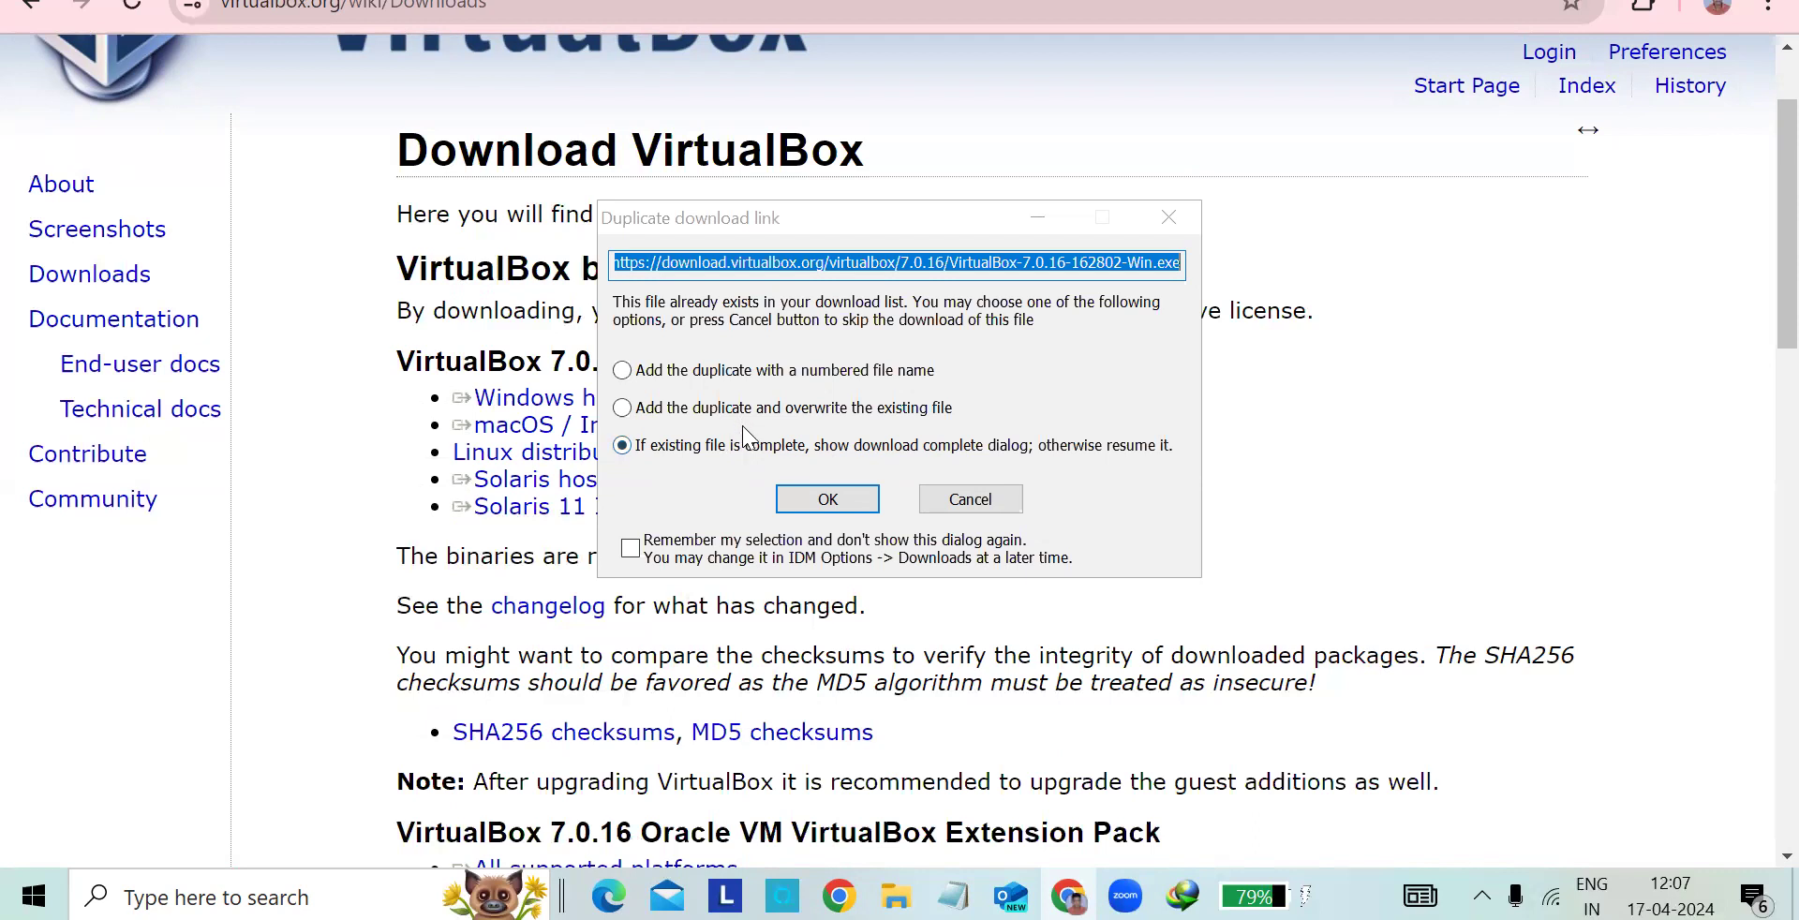
click(513, 403)
click(1172, 215)
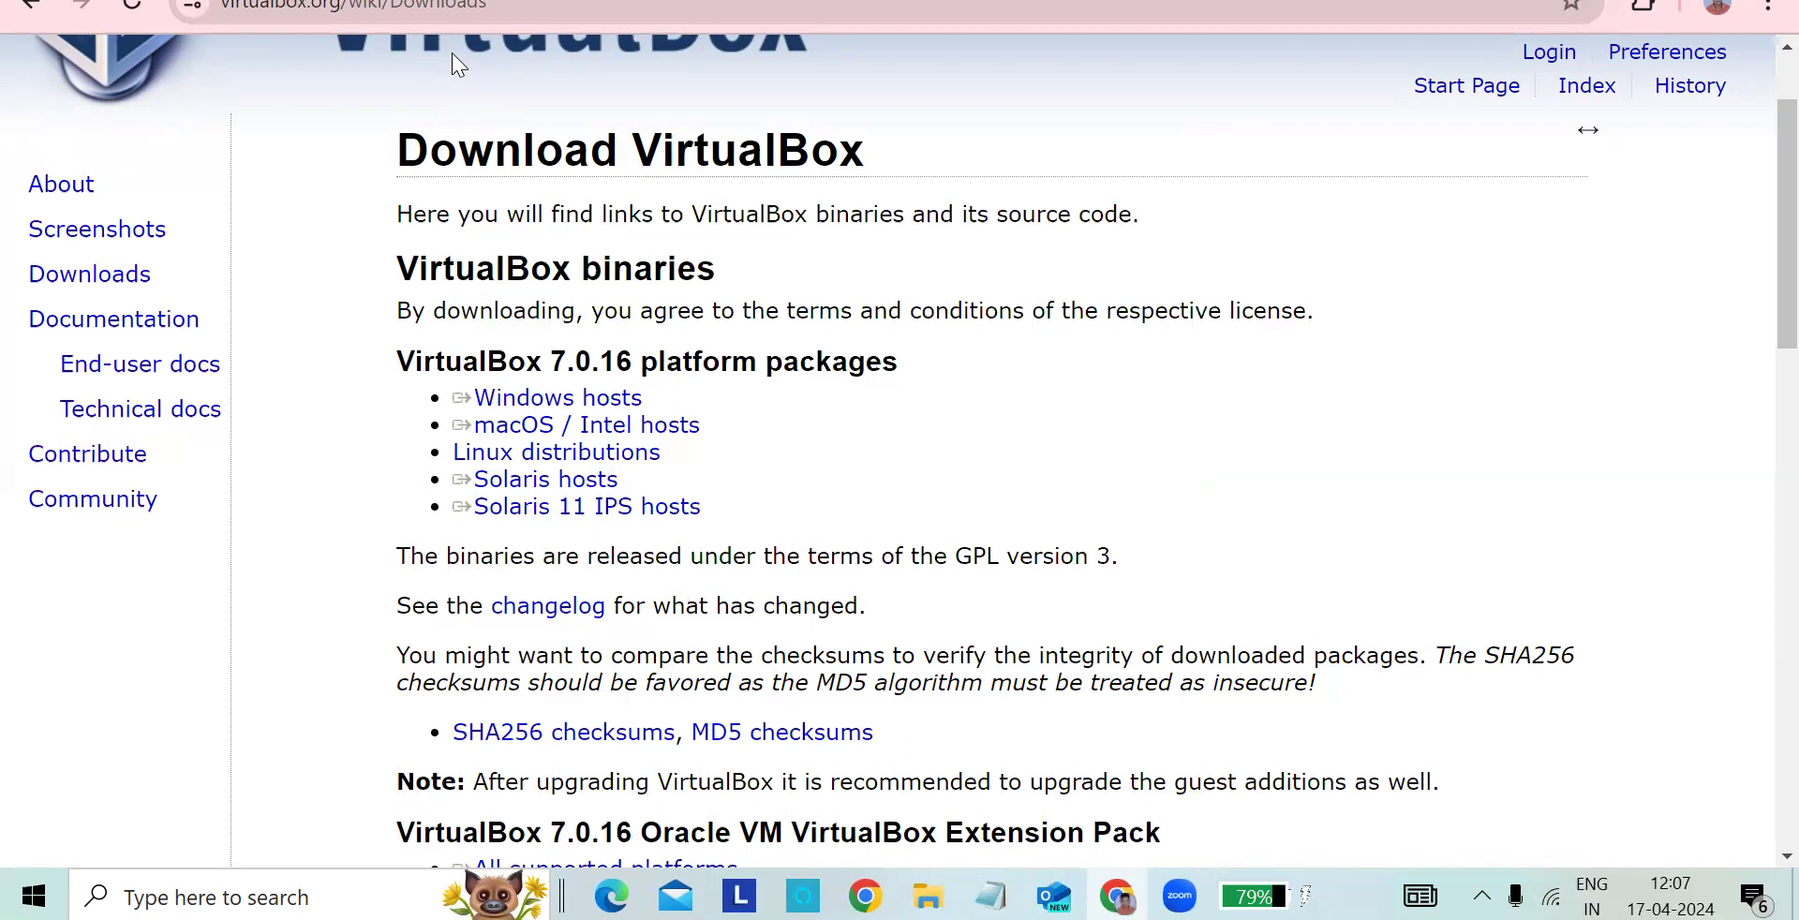
- Search for "ubuntu iso download" in a new browser tab and open the Get Ubuntu download page
click(441, 1)
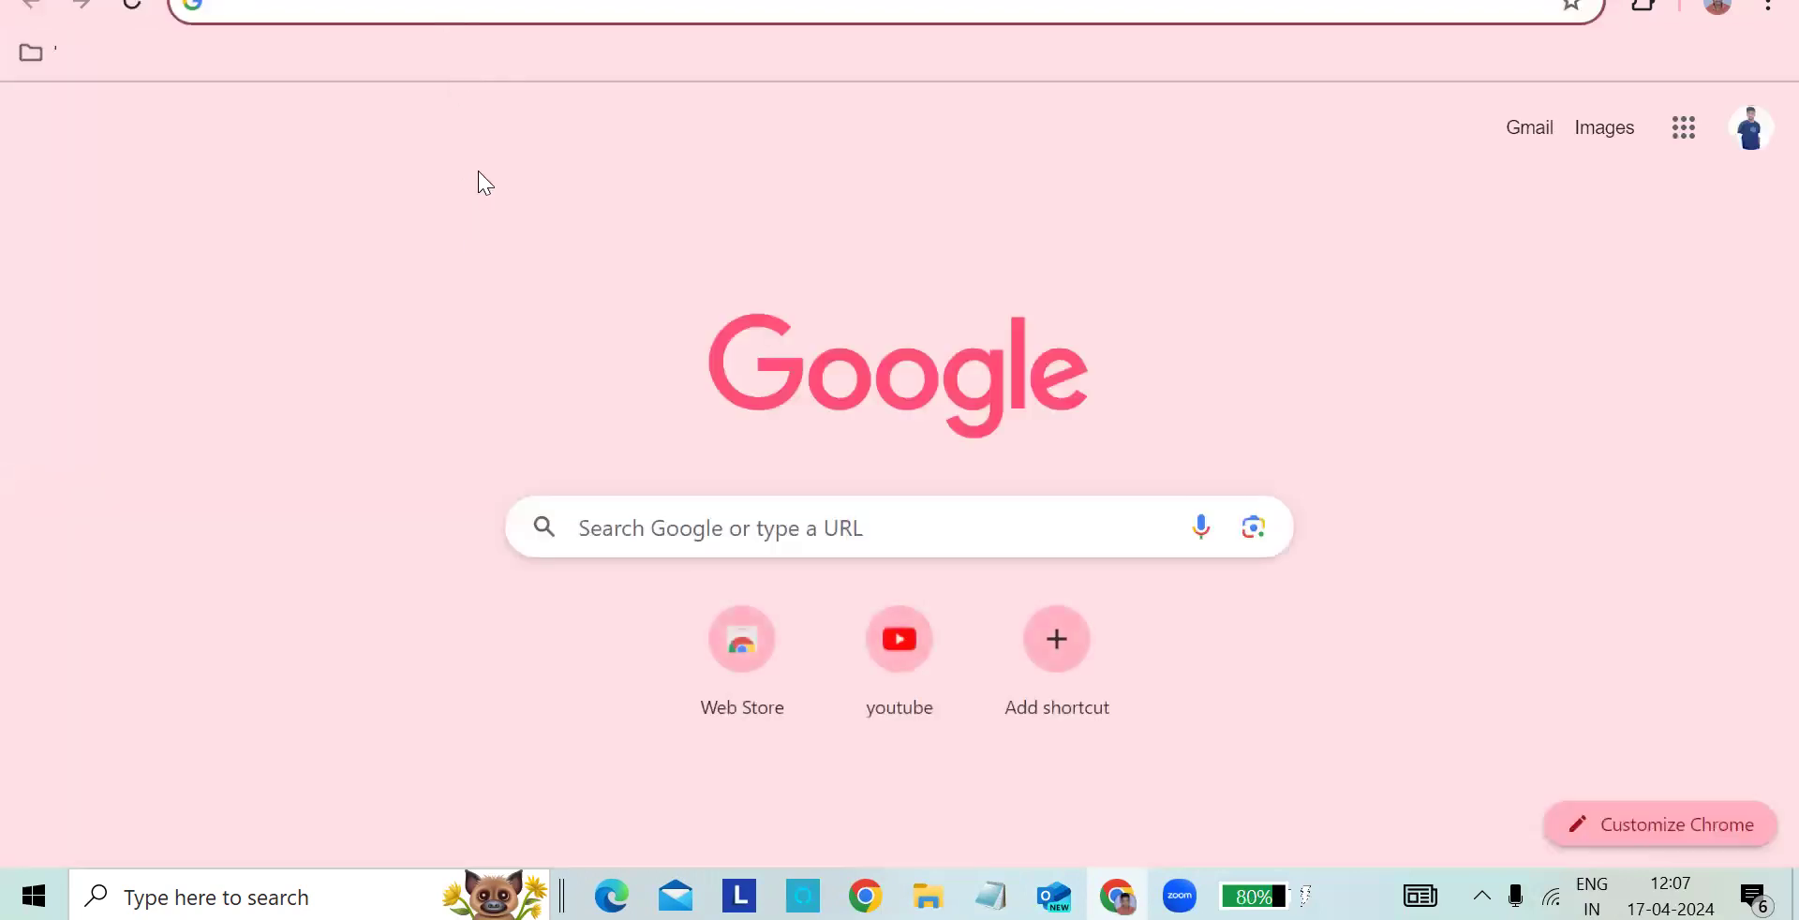
click(402, 16)
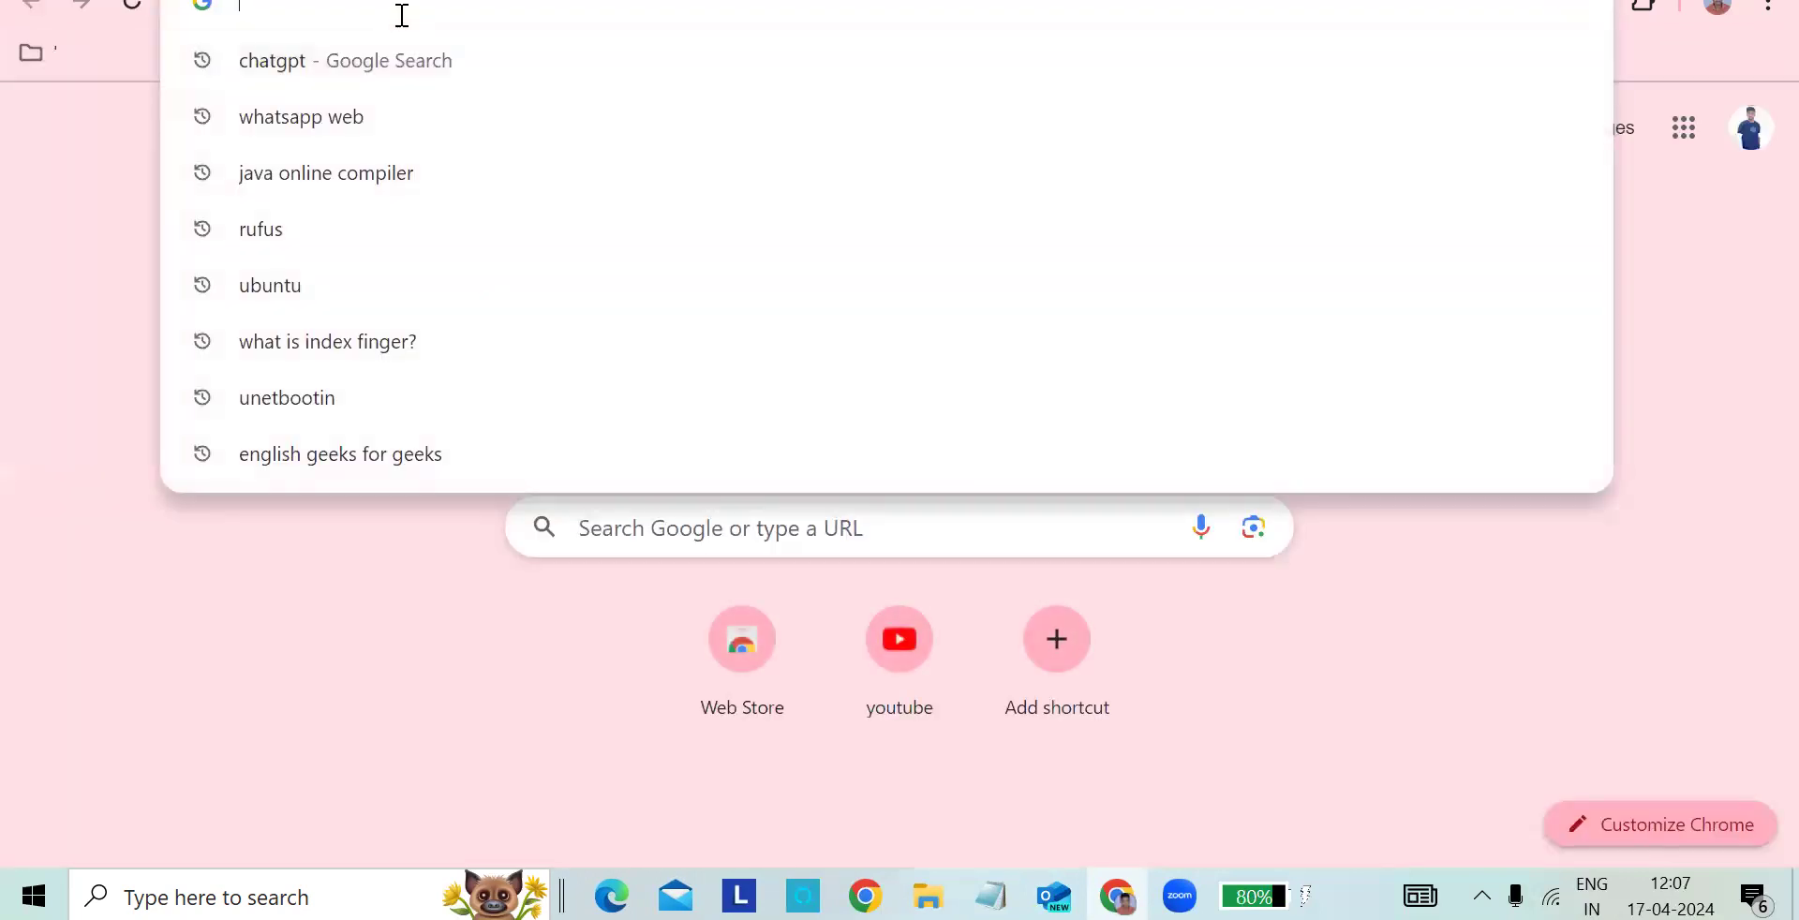
text(u)
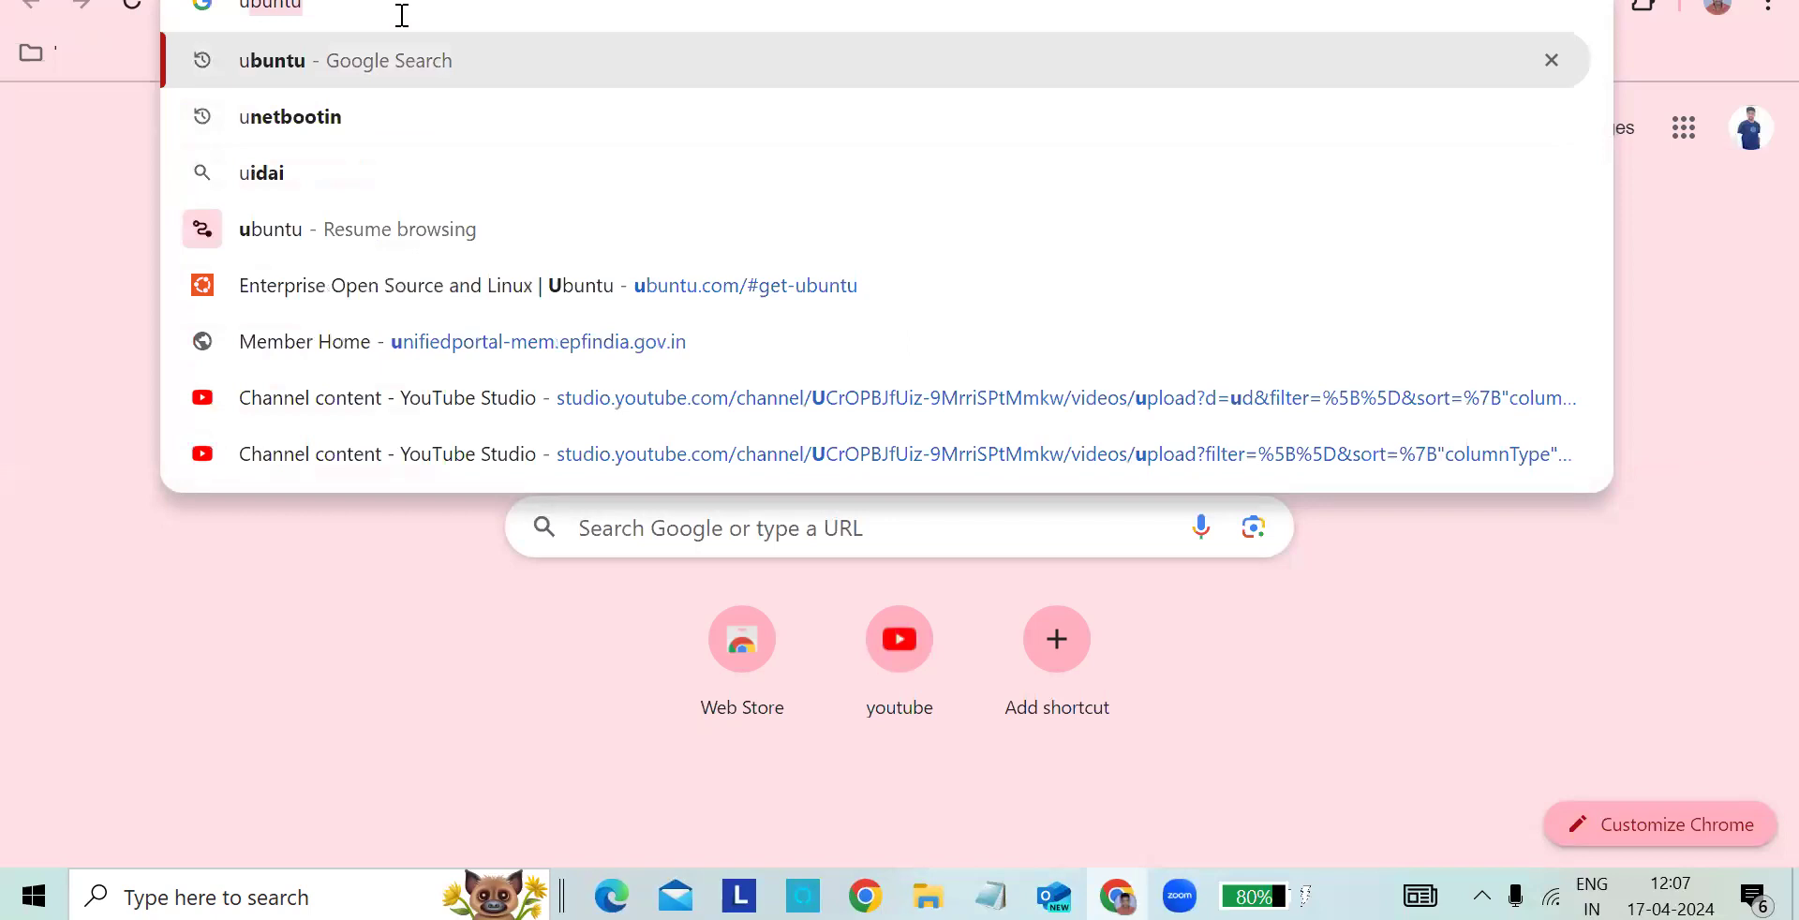
text(bu)
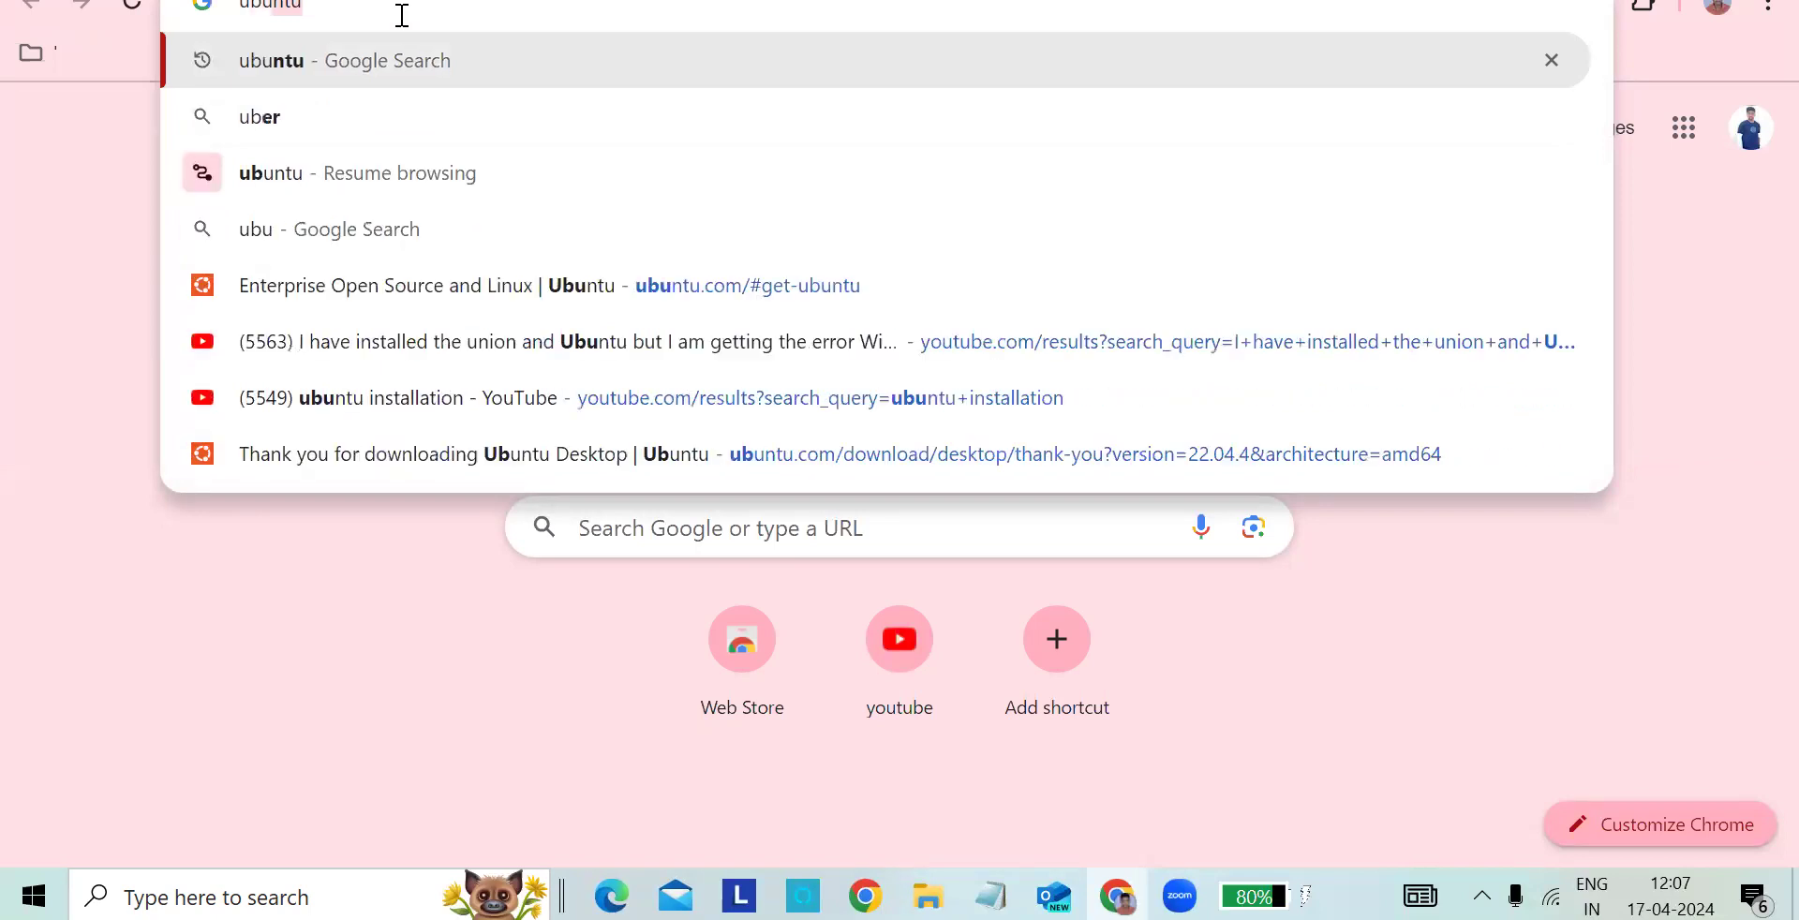
text(ntu ios)
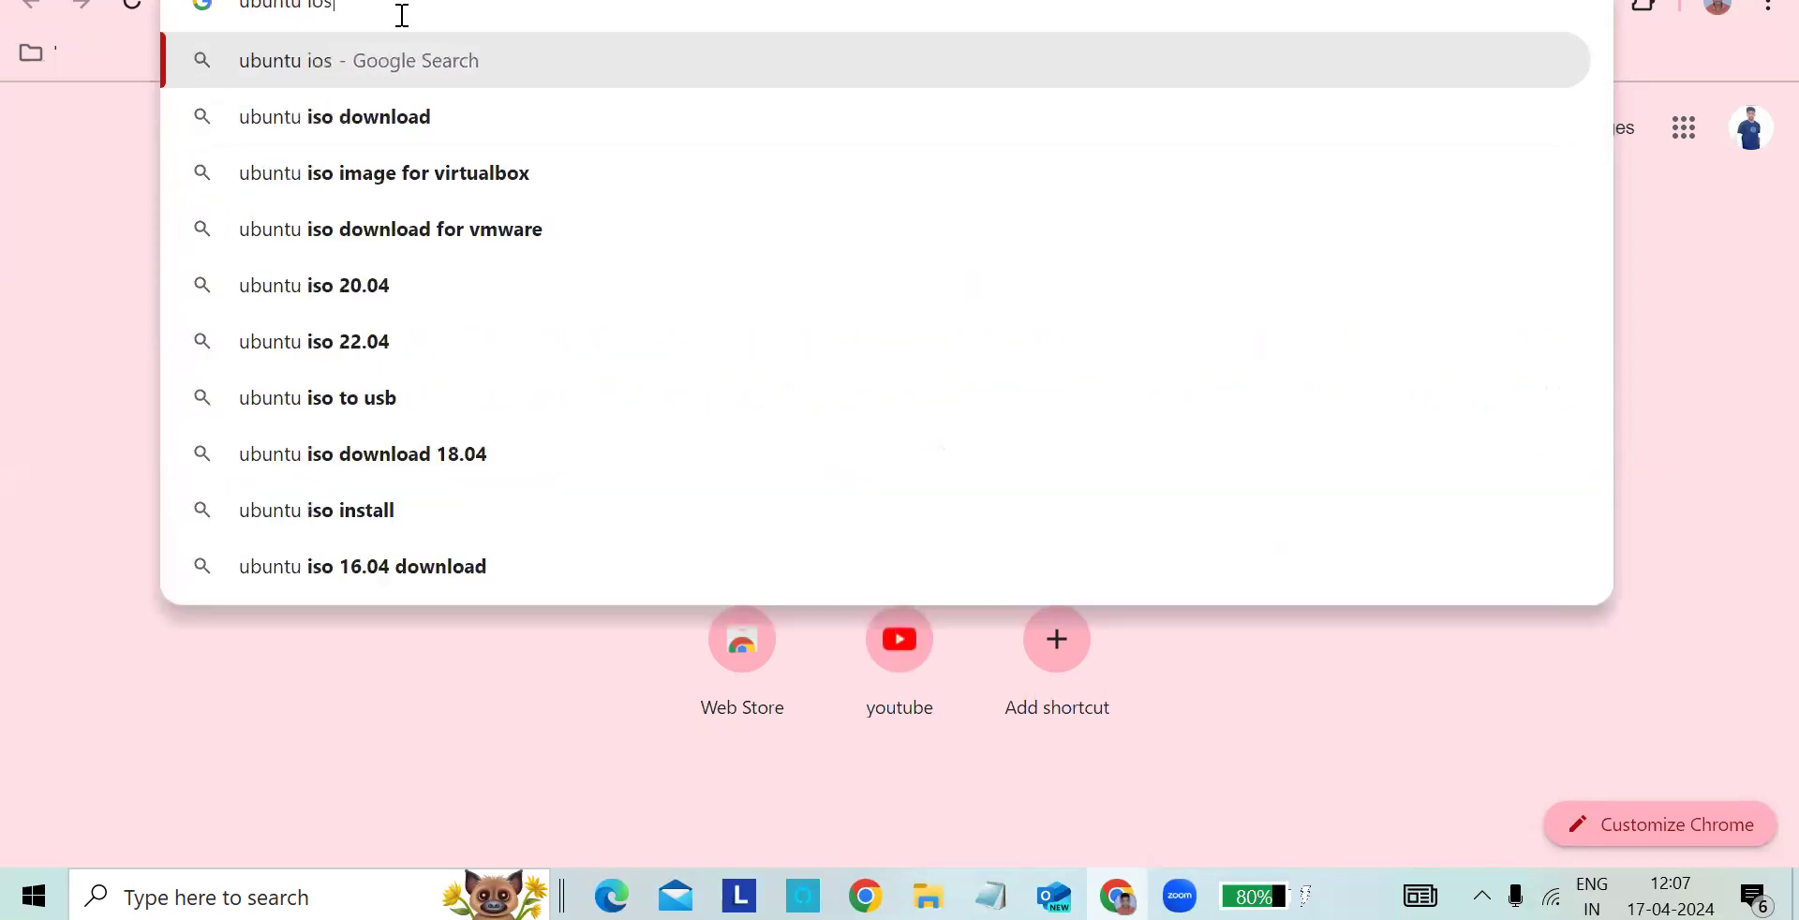
click(401, 116)
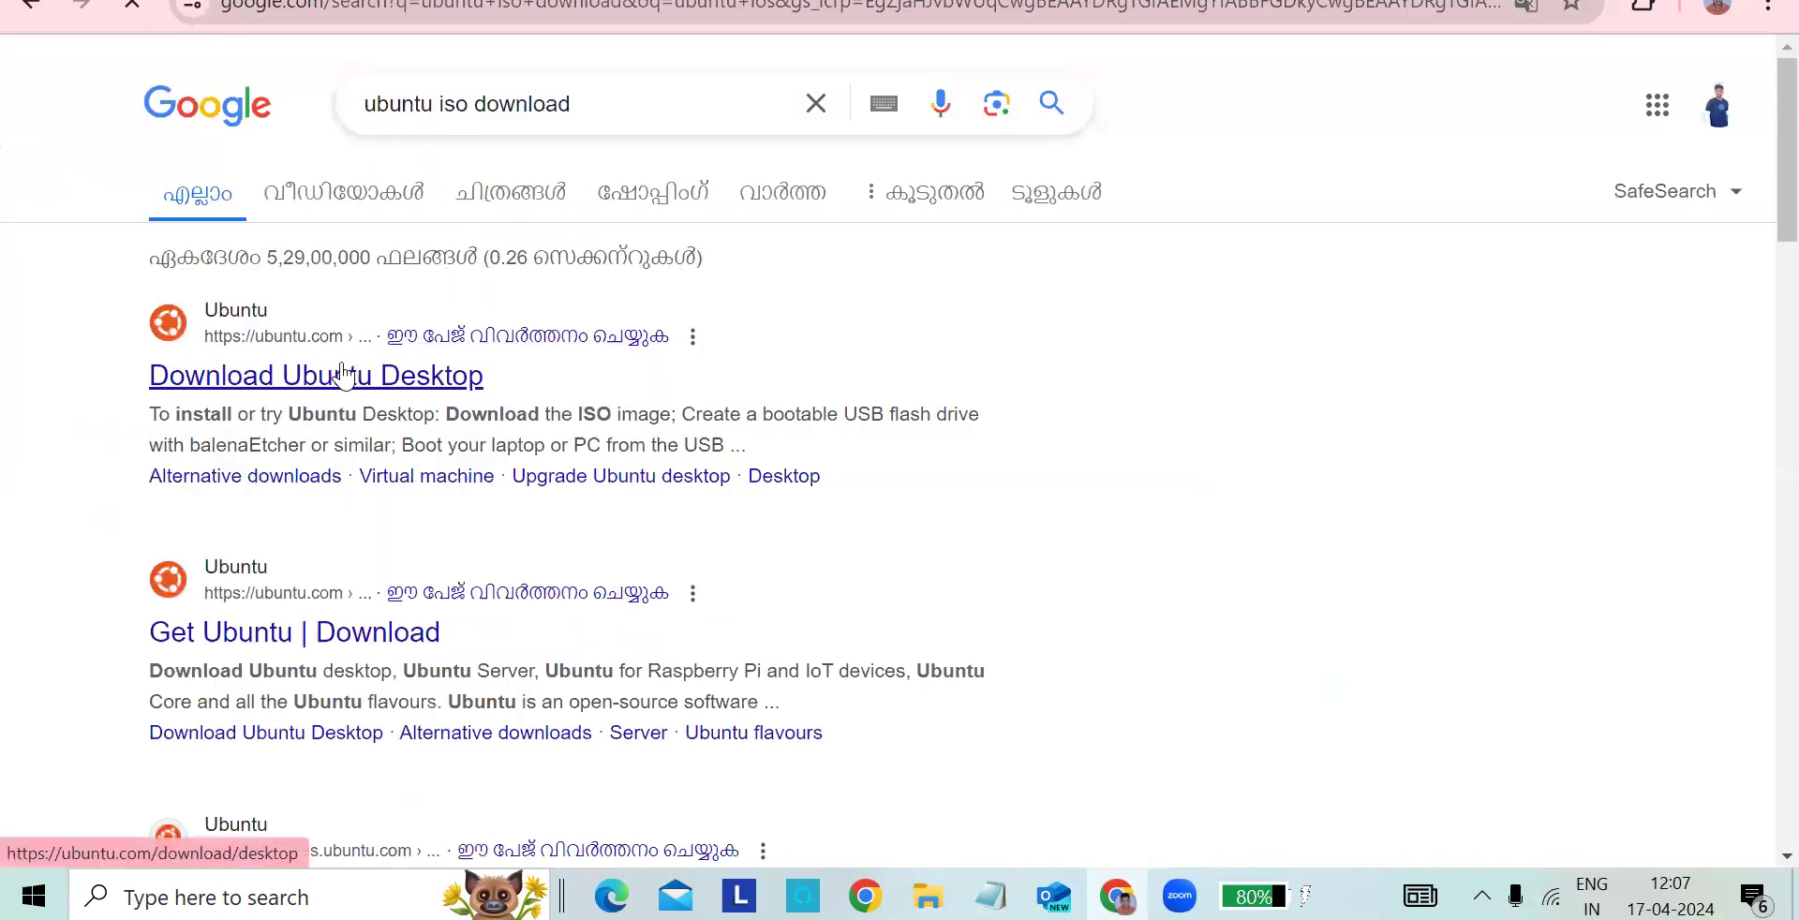
click(392, 618)
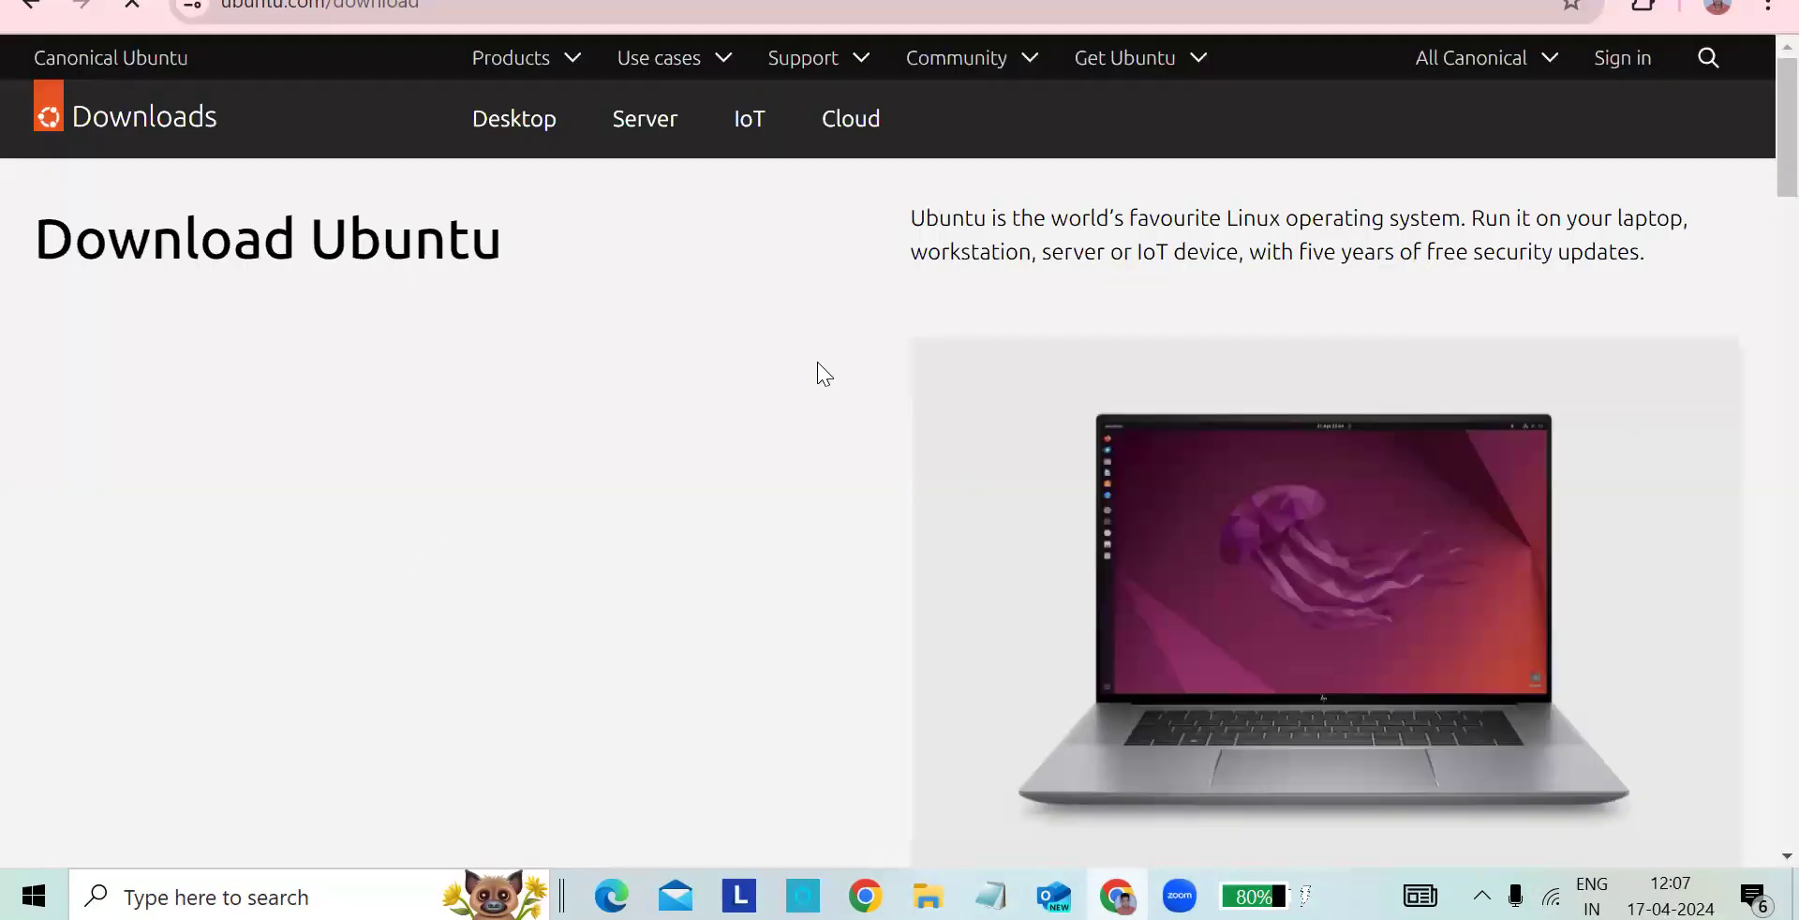
- Request the Ubuntu Desktop 22.04 LTS download from the Ubuntu site and cancel the duplicate download dialog
scroll(817, 366, down, 3)
scroll(817, 365, up, 3)
click(1171, 73)
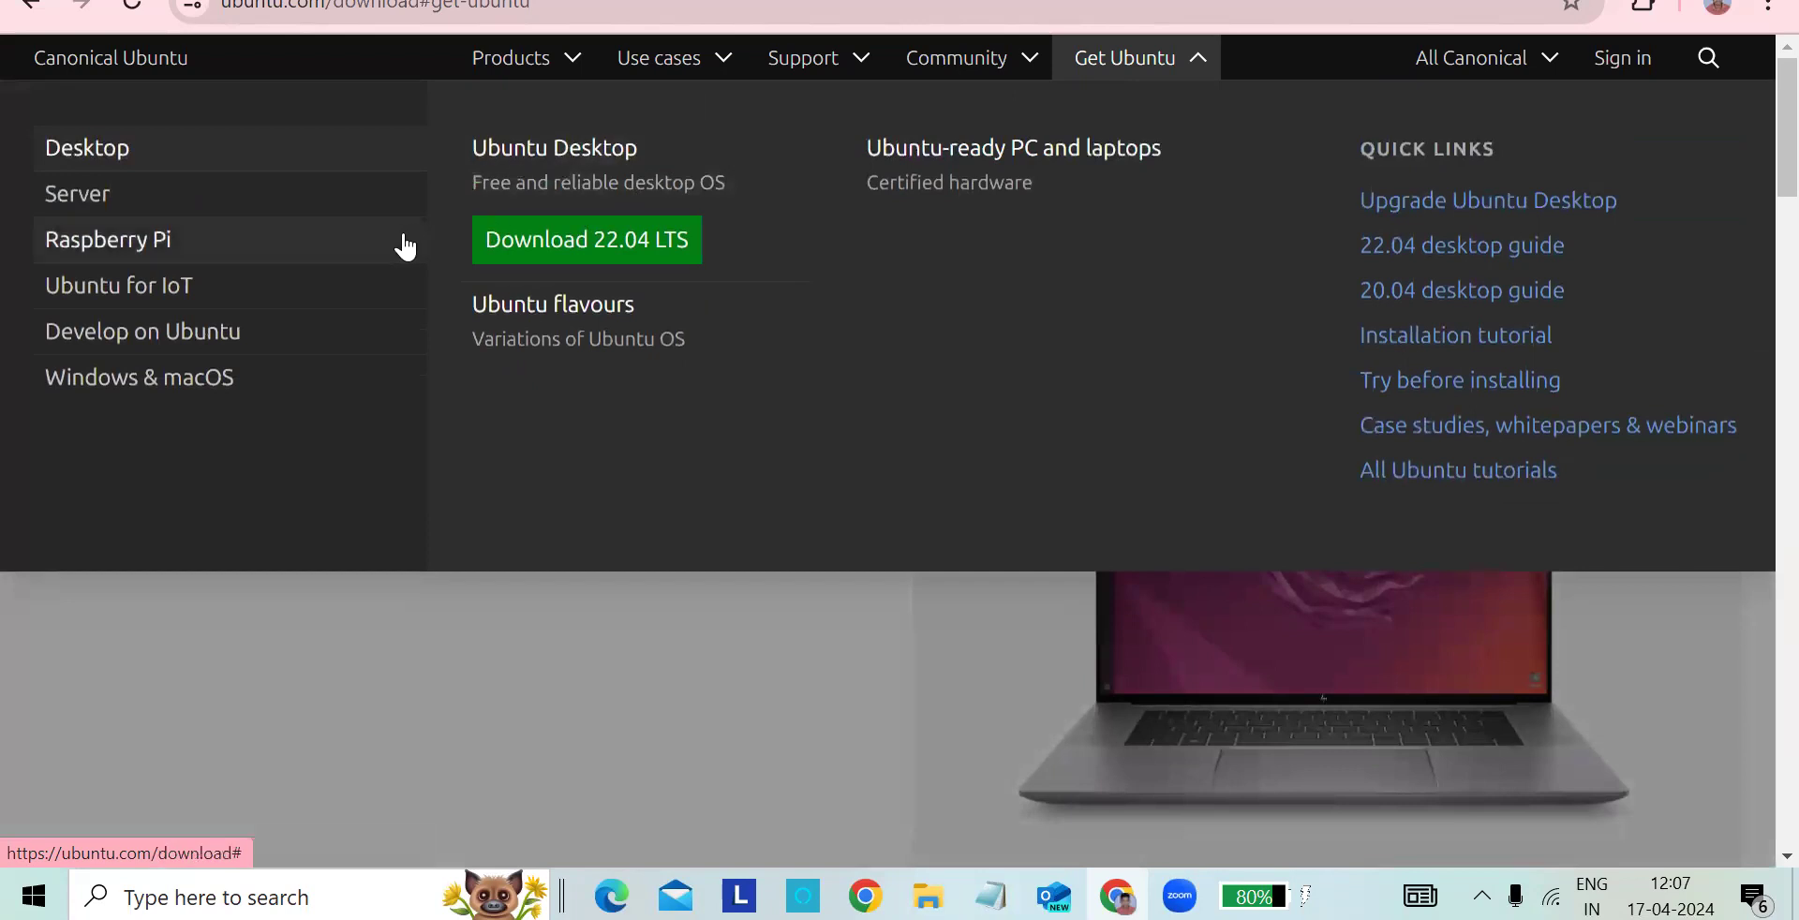
click(589, 251)
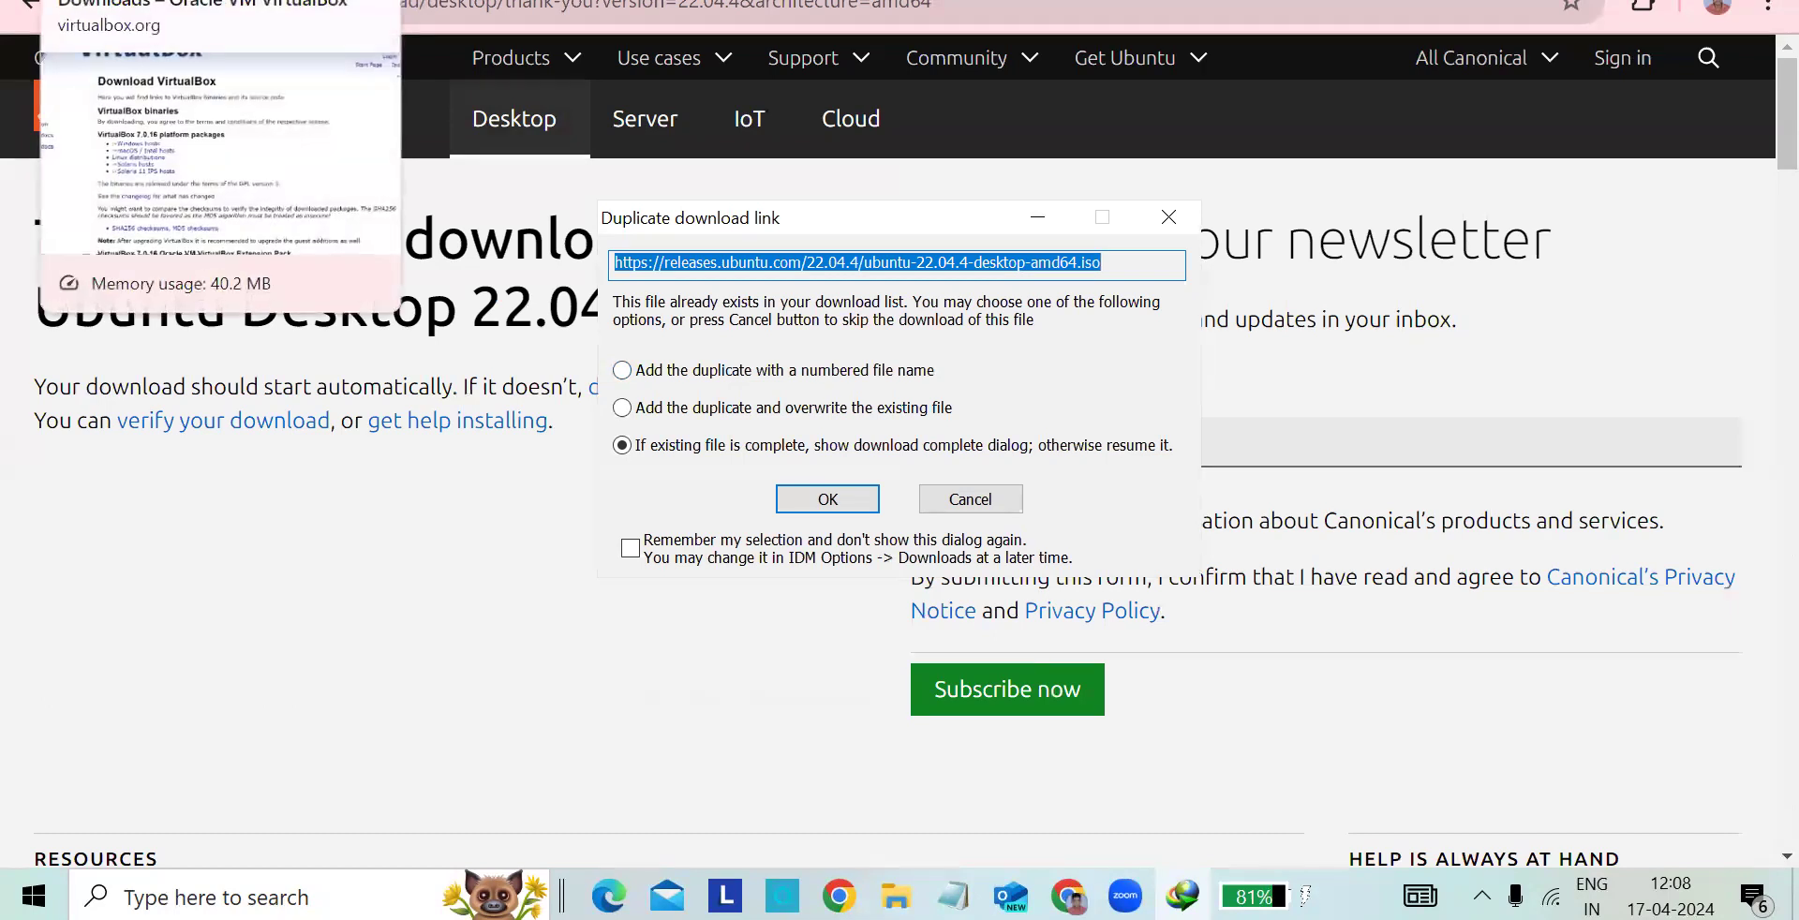
click(997, 496)
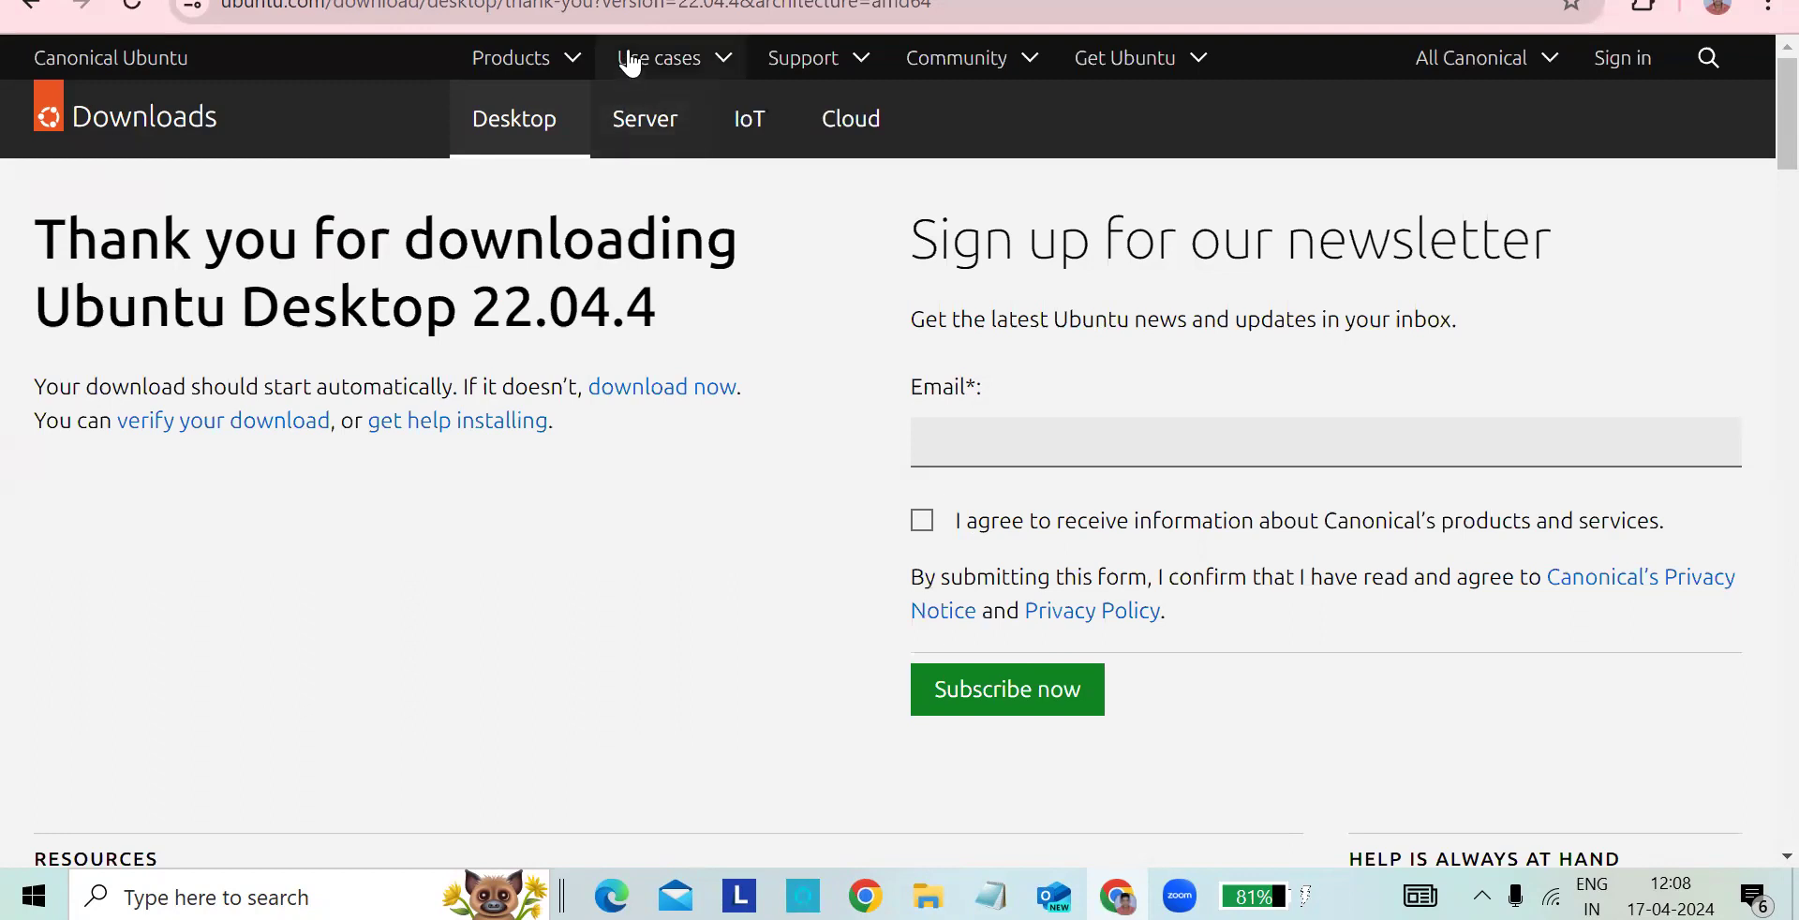
- Review the open VirtualBox and Ubuntu download pages by switching between them
click(622, 1)
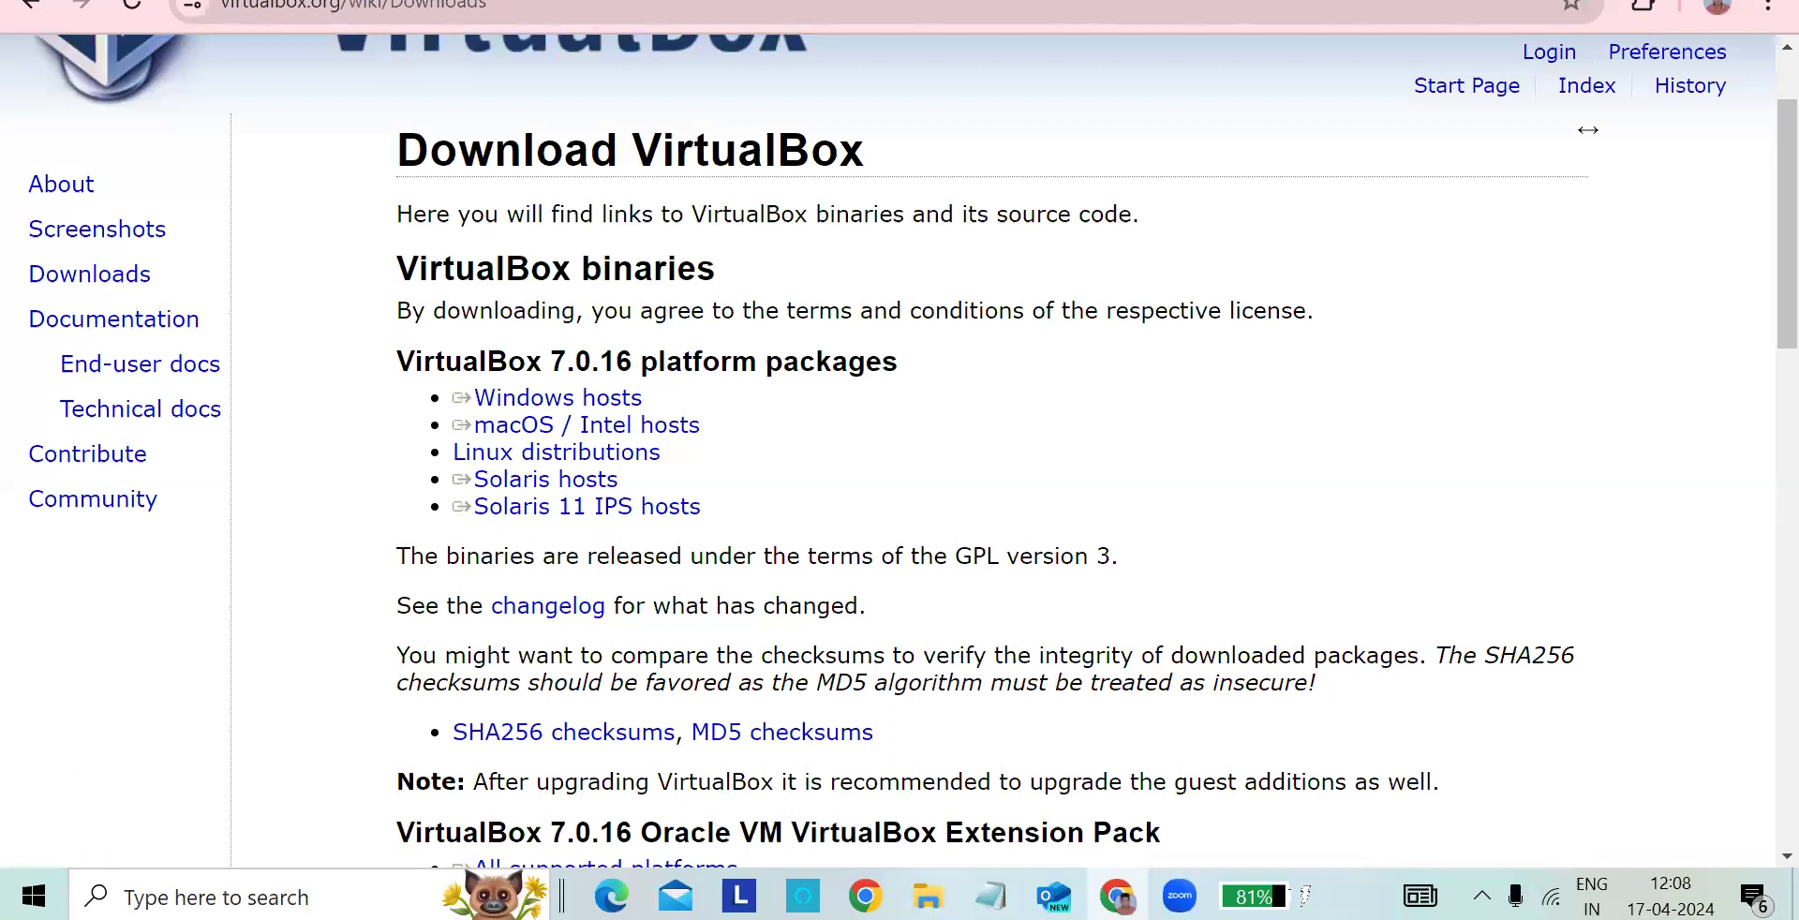
key(ctrl+Tab)
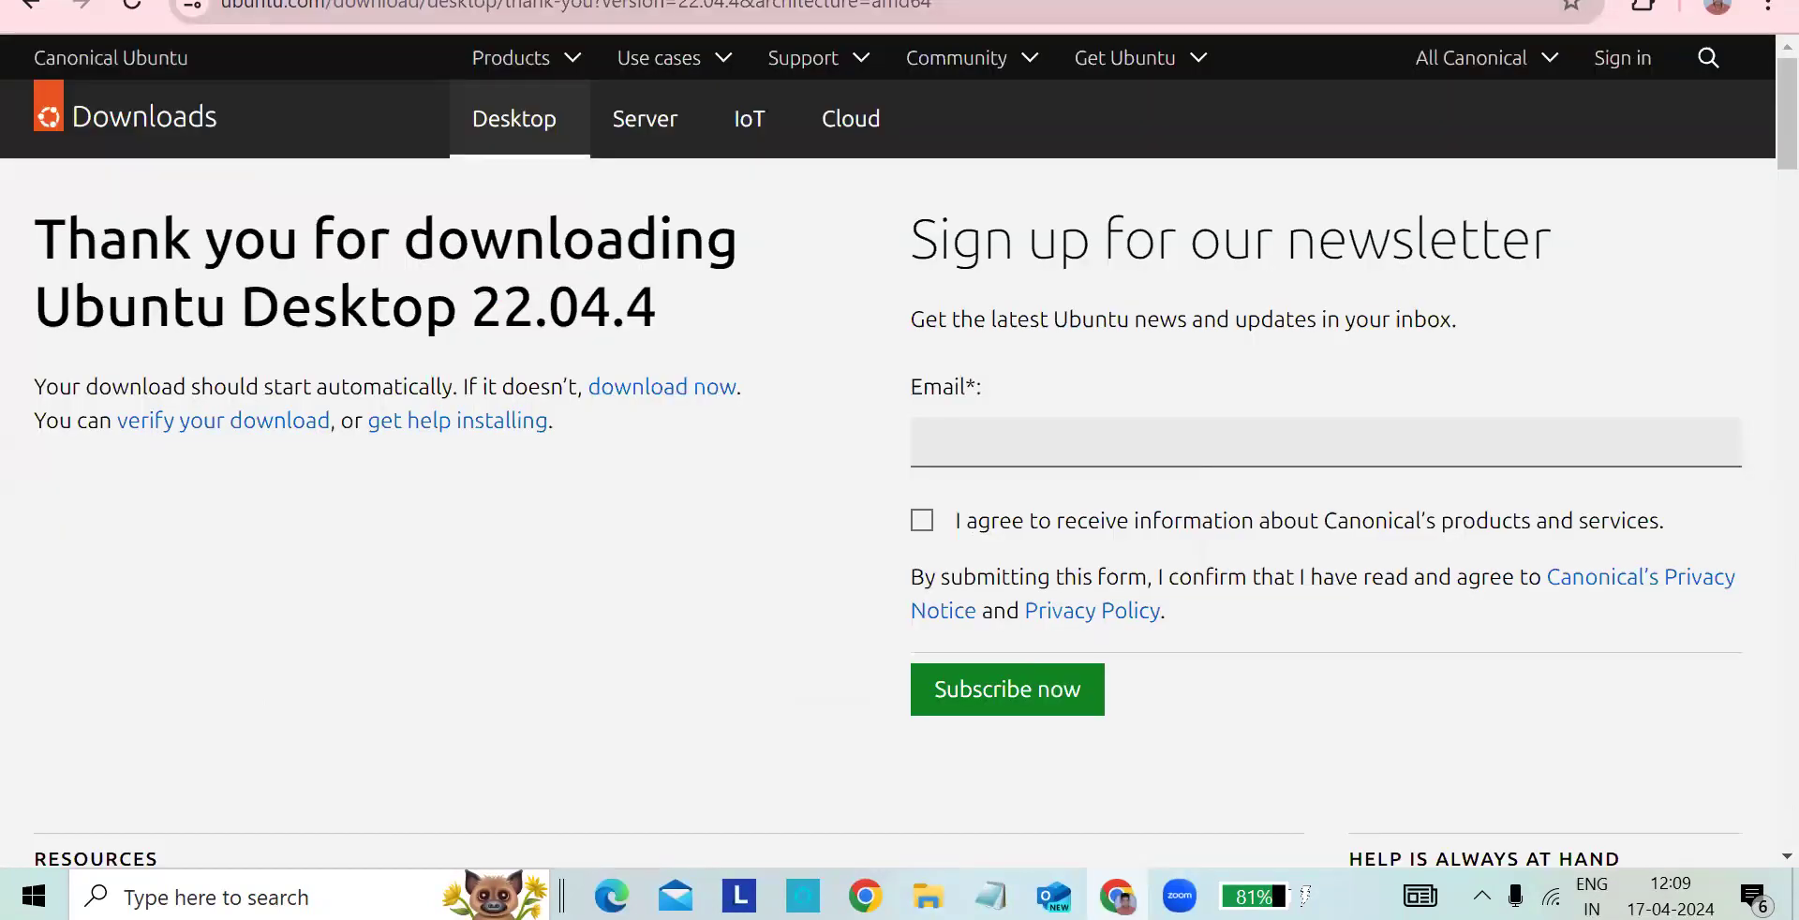
key(ctrl+Tab)
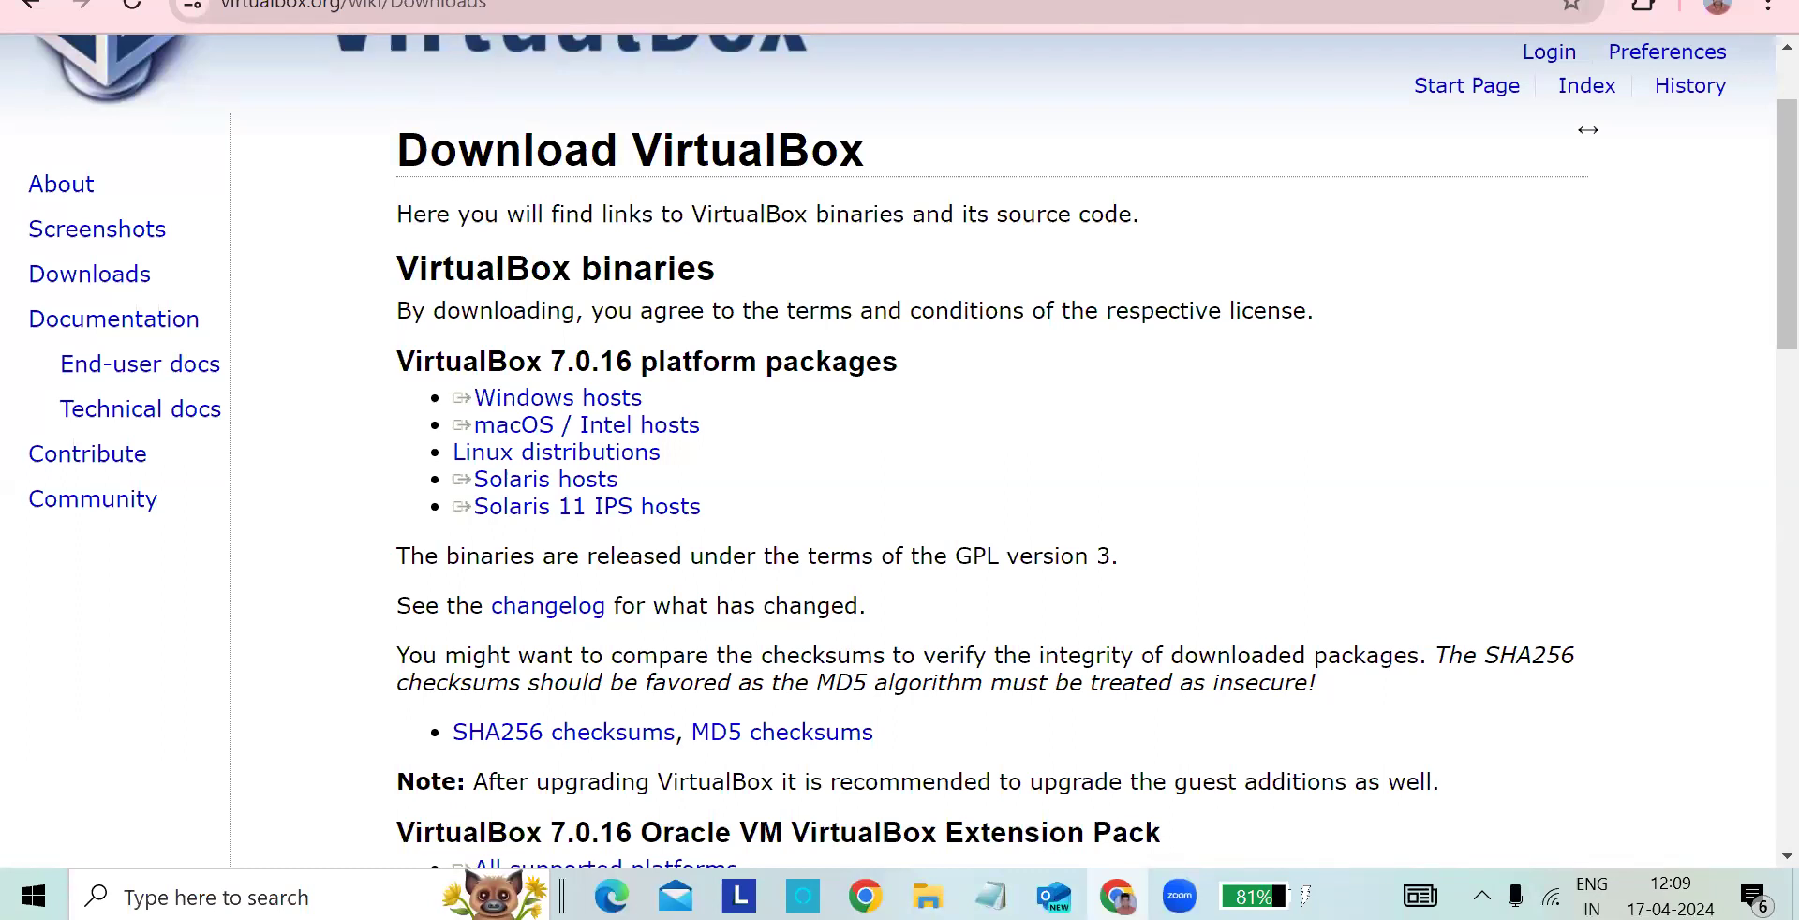
key(ctrl+Tab)
key(ctrl+Tab)
key(ctrl+Tab)
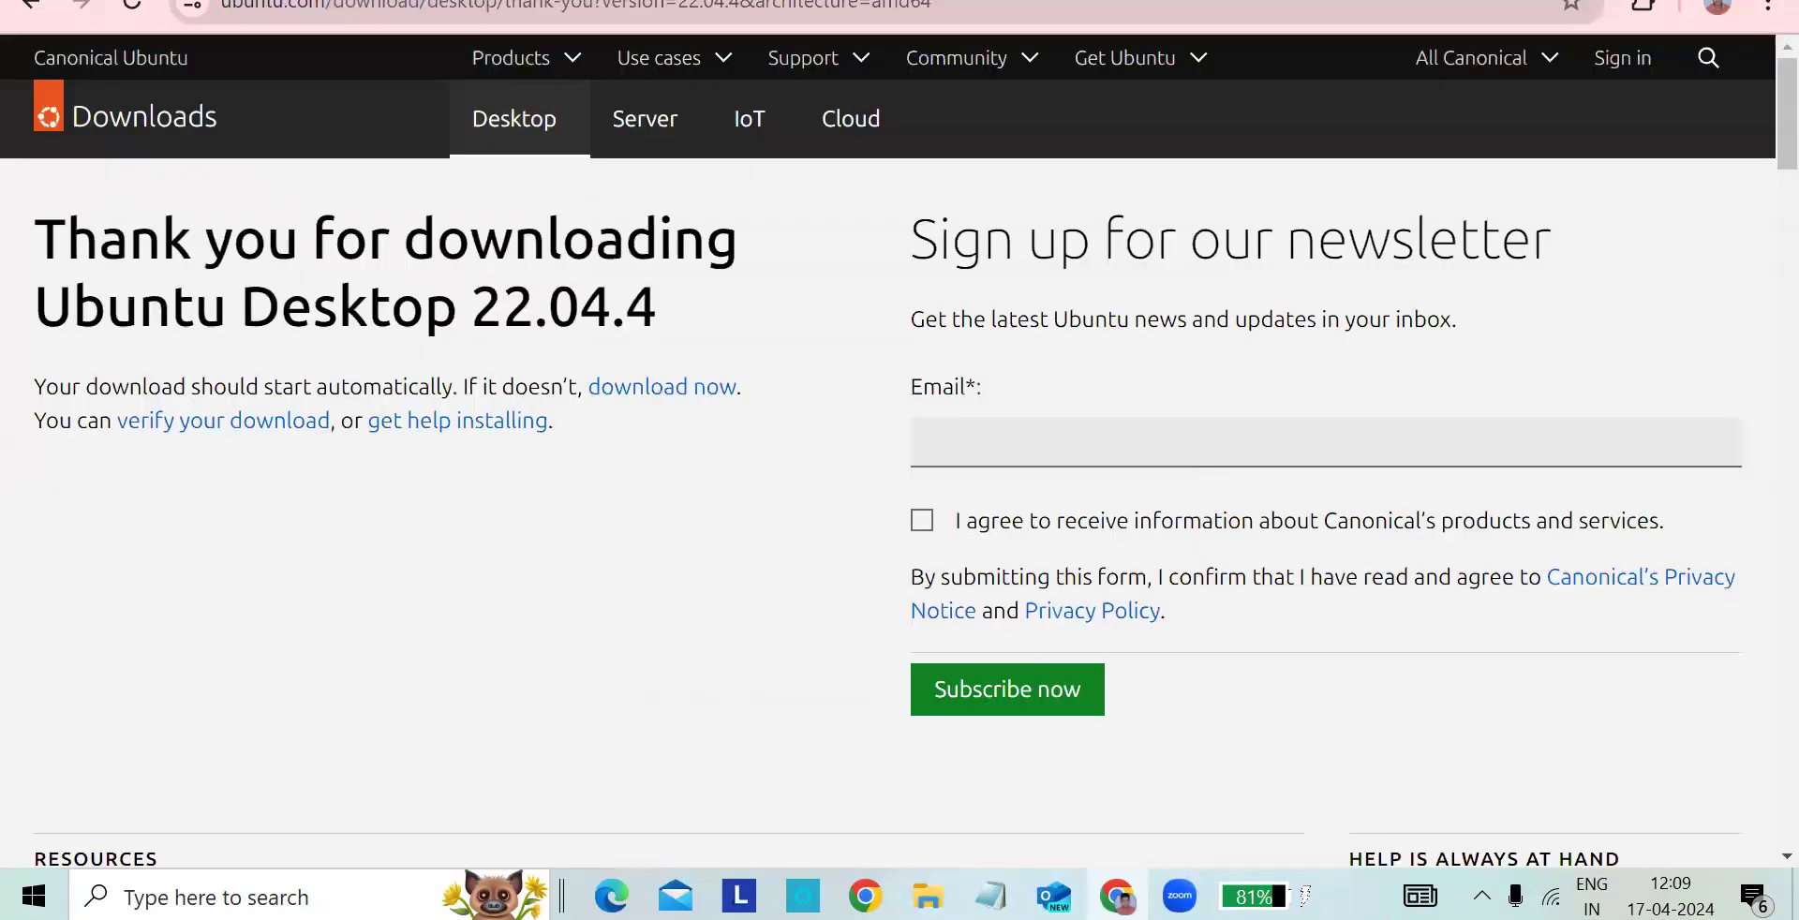
- Close the browser window and the Chrome profile chooser to return to the desktop
key(alt+F4)
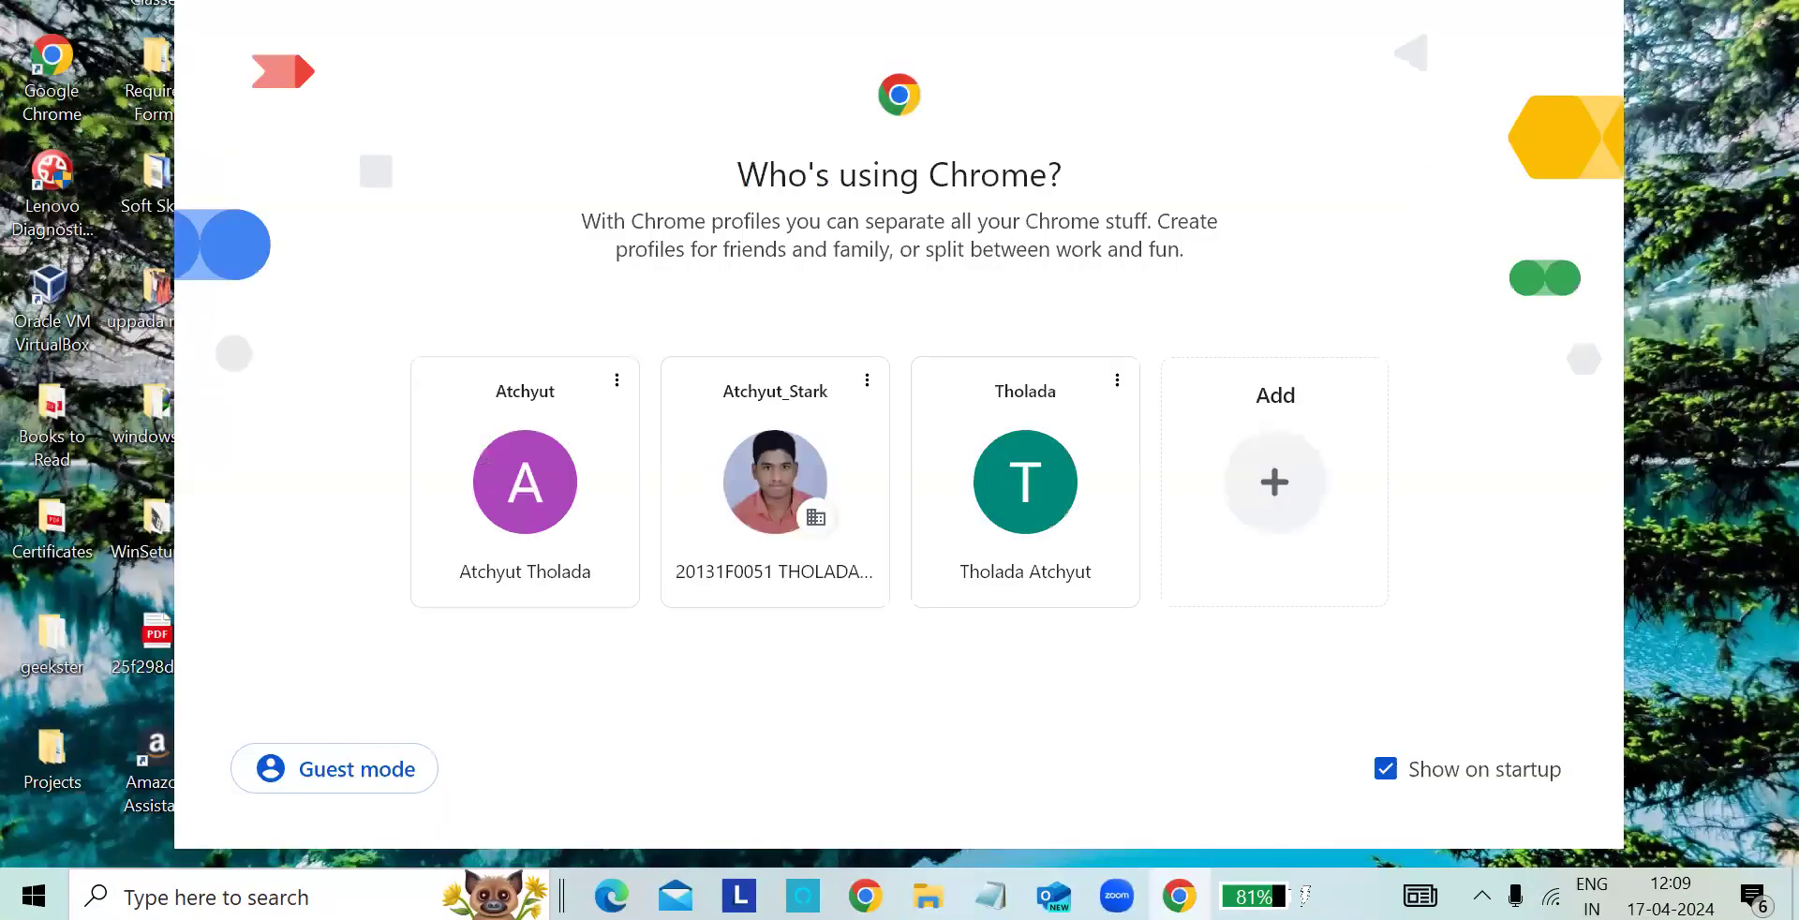
key(alt+F4)
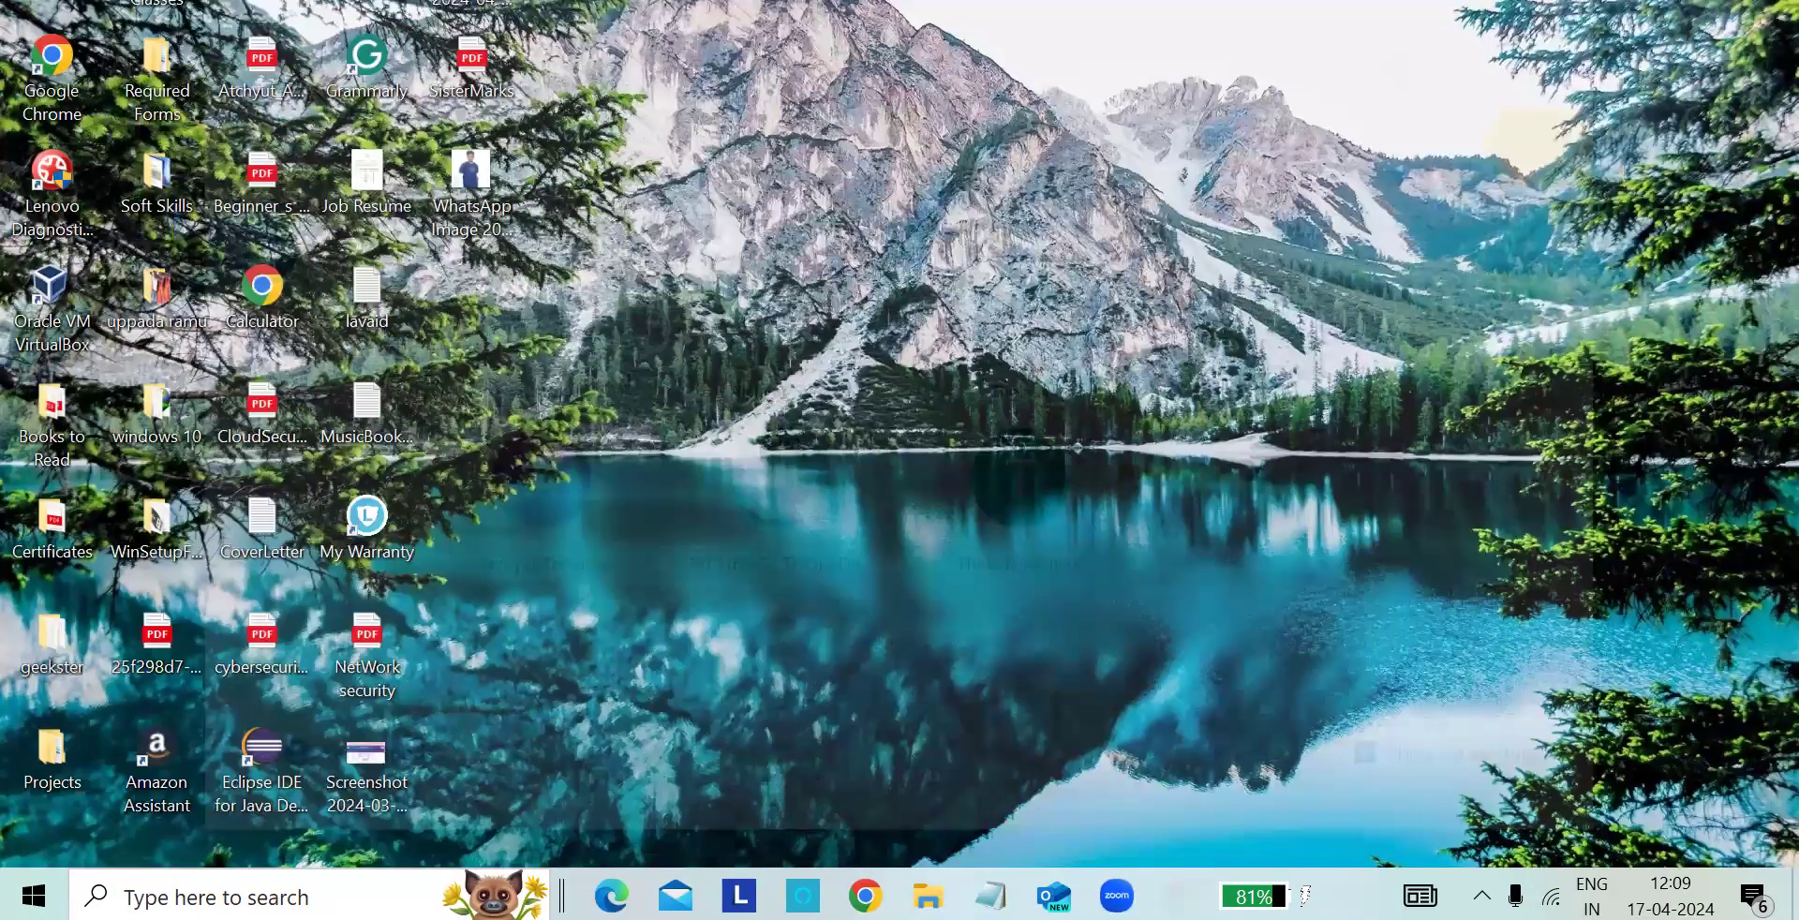
- Check the Downloads folder for the Ubuntu ISO and its Programs subfolder for the VirtualBox installer
key(super+e)
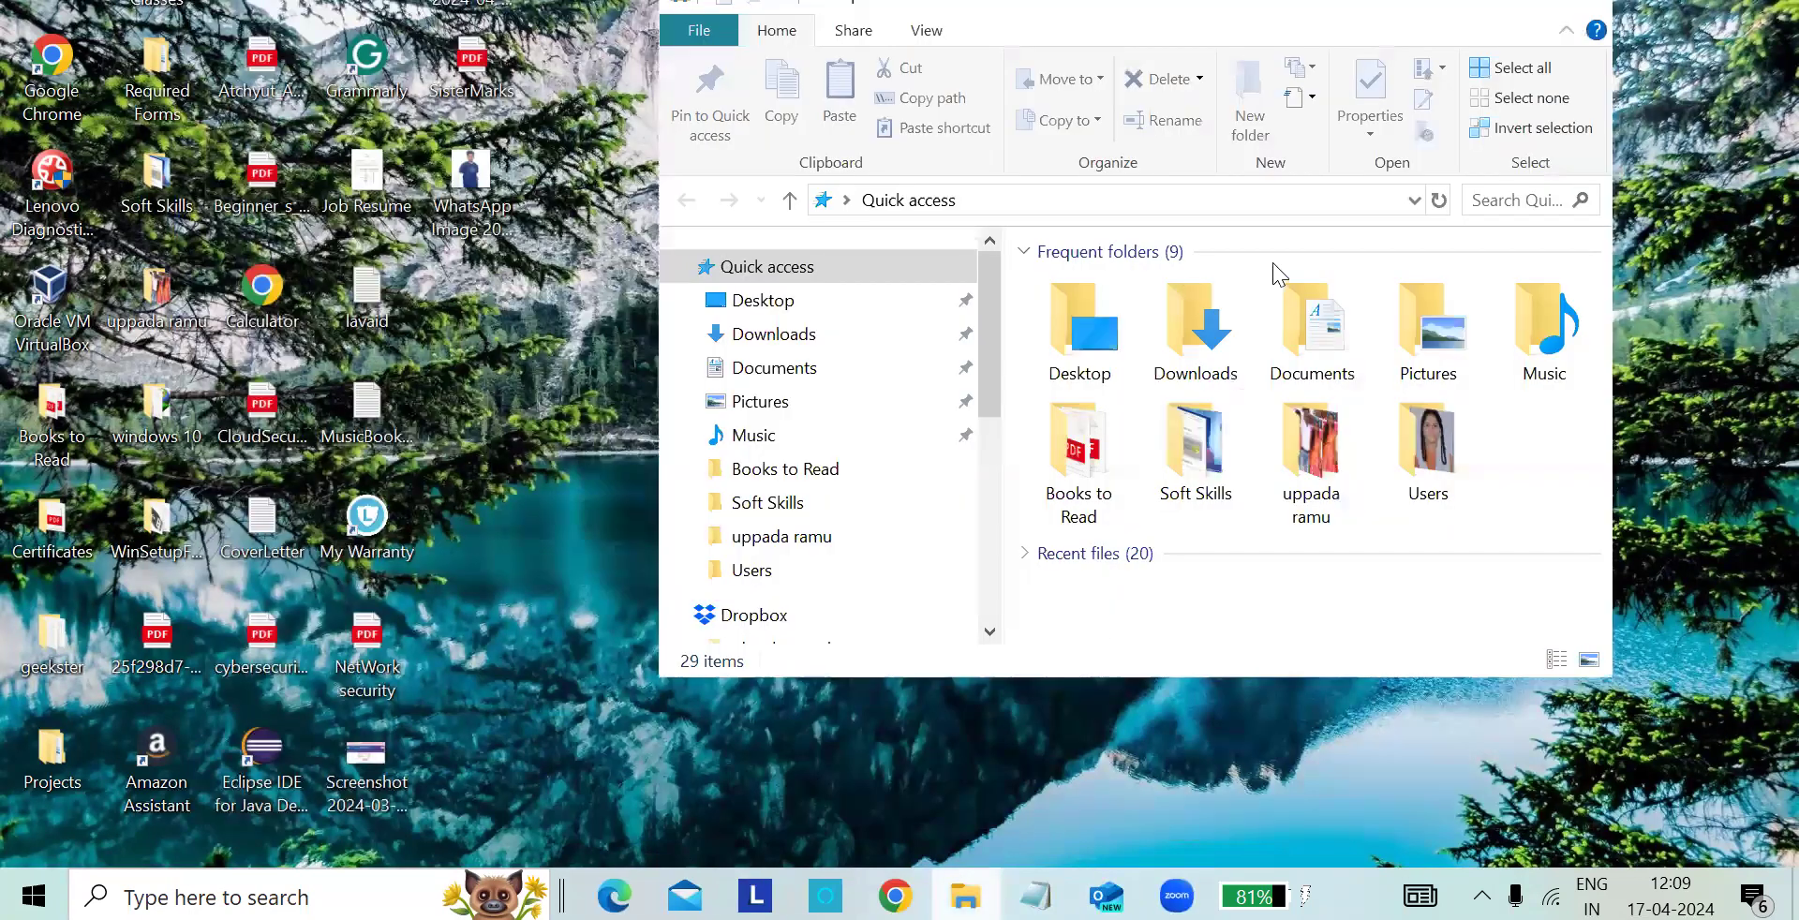
click(1534, 13)
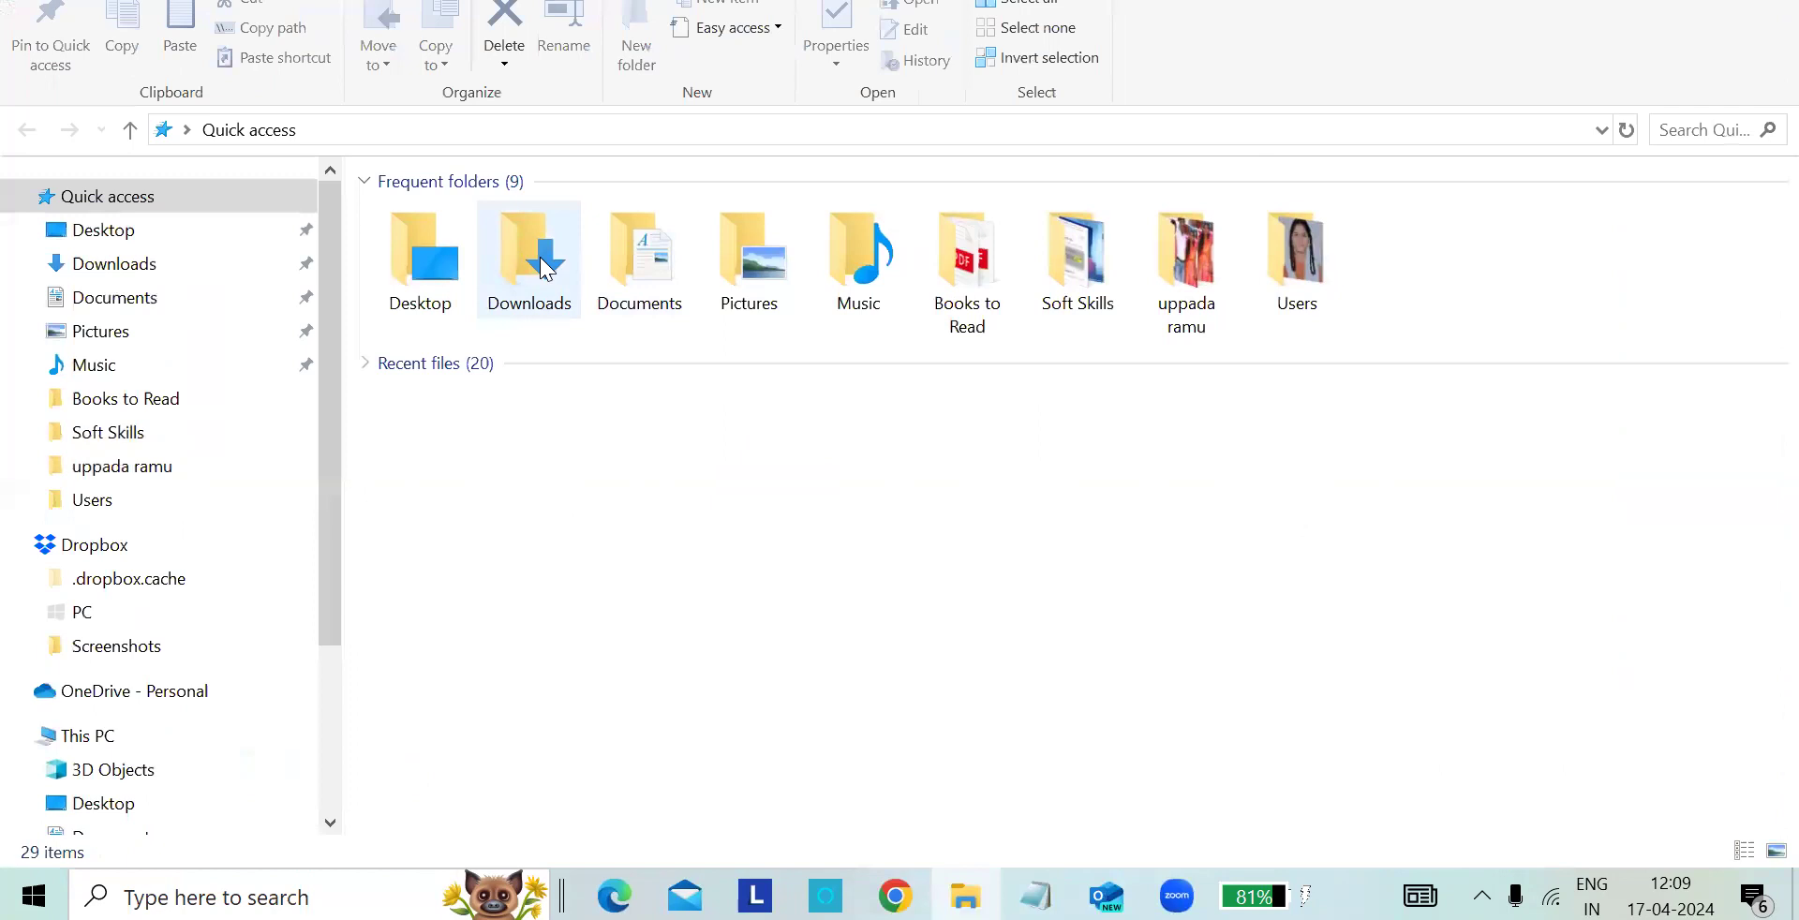
click(516, 281)
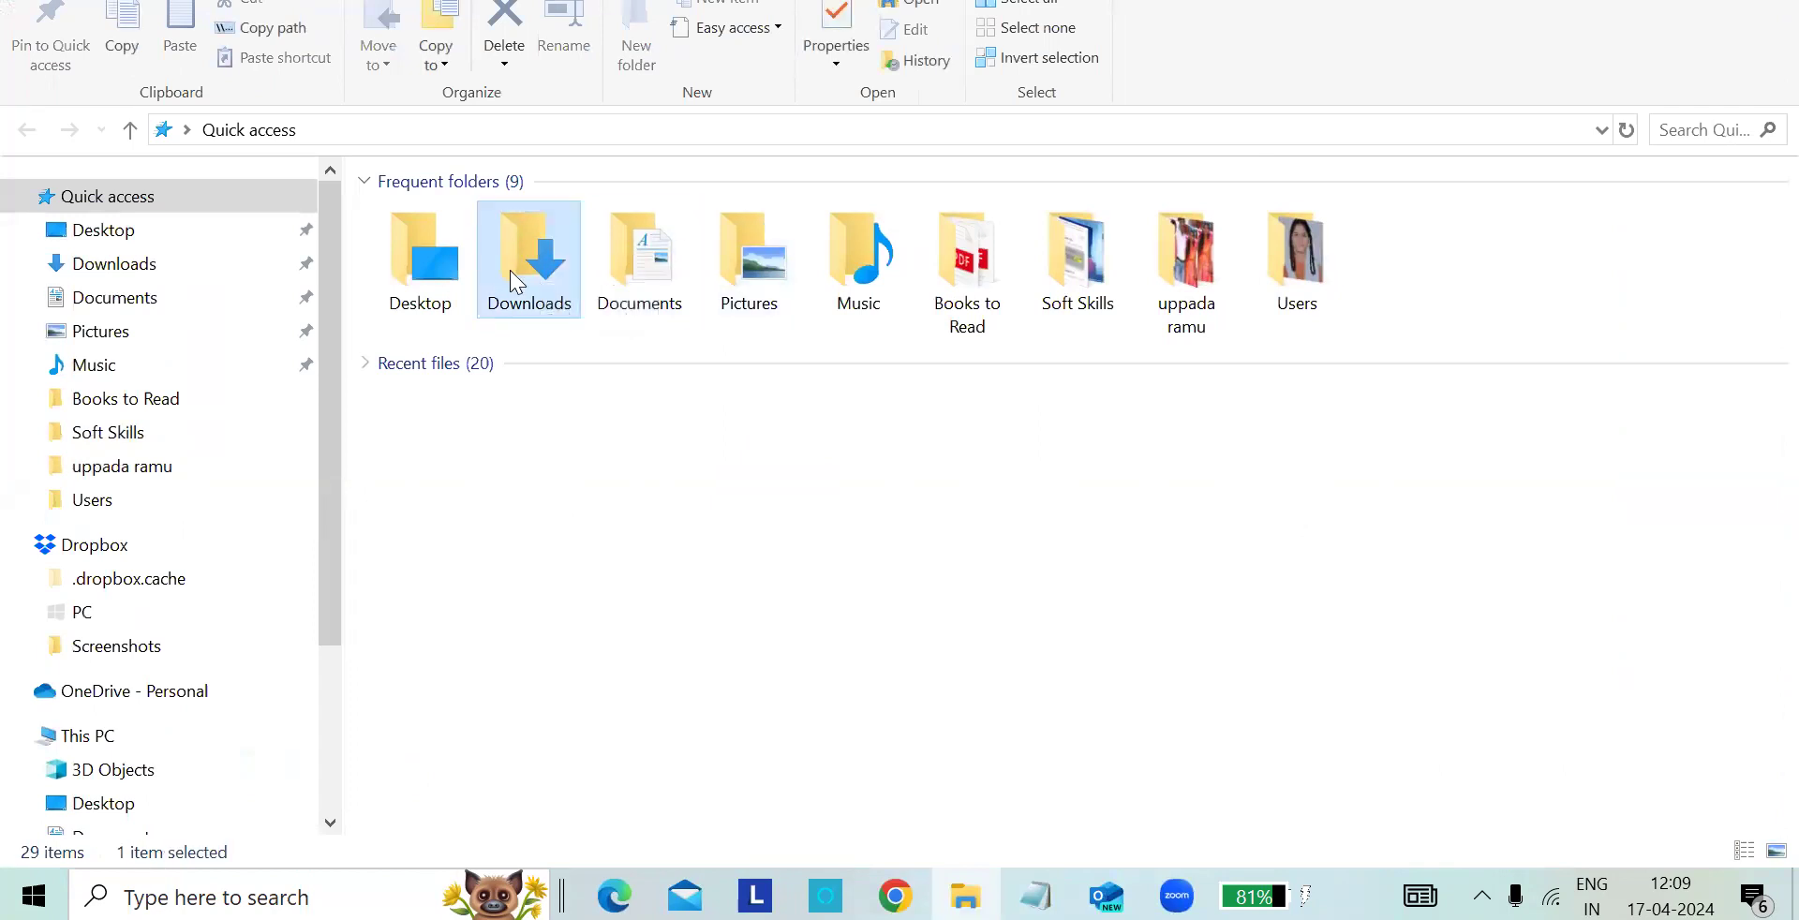
double_click(516, 280)
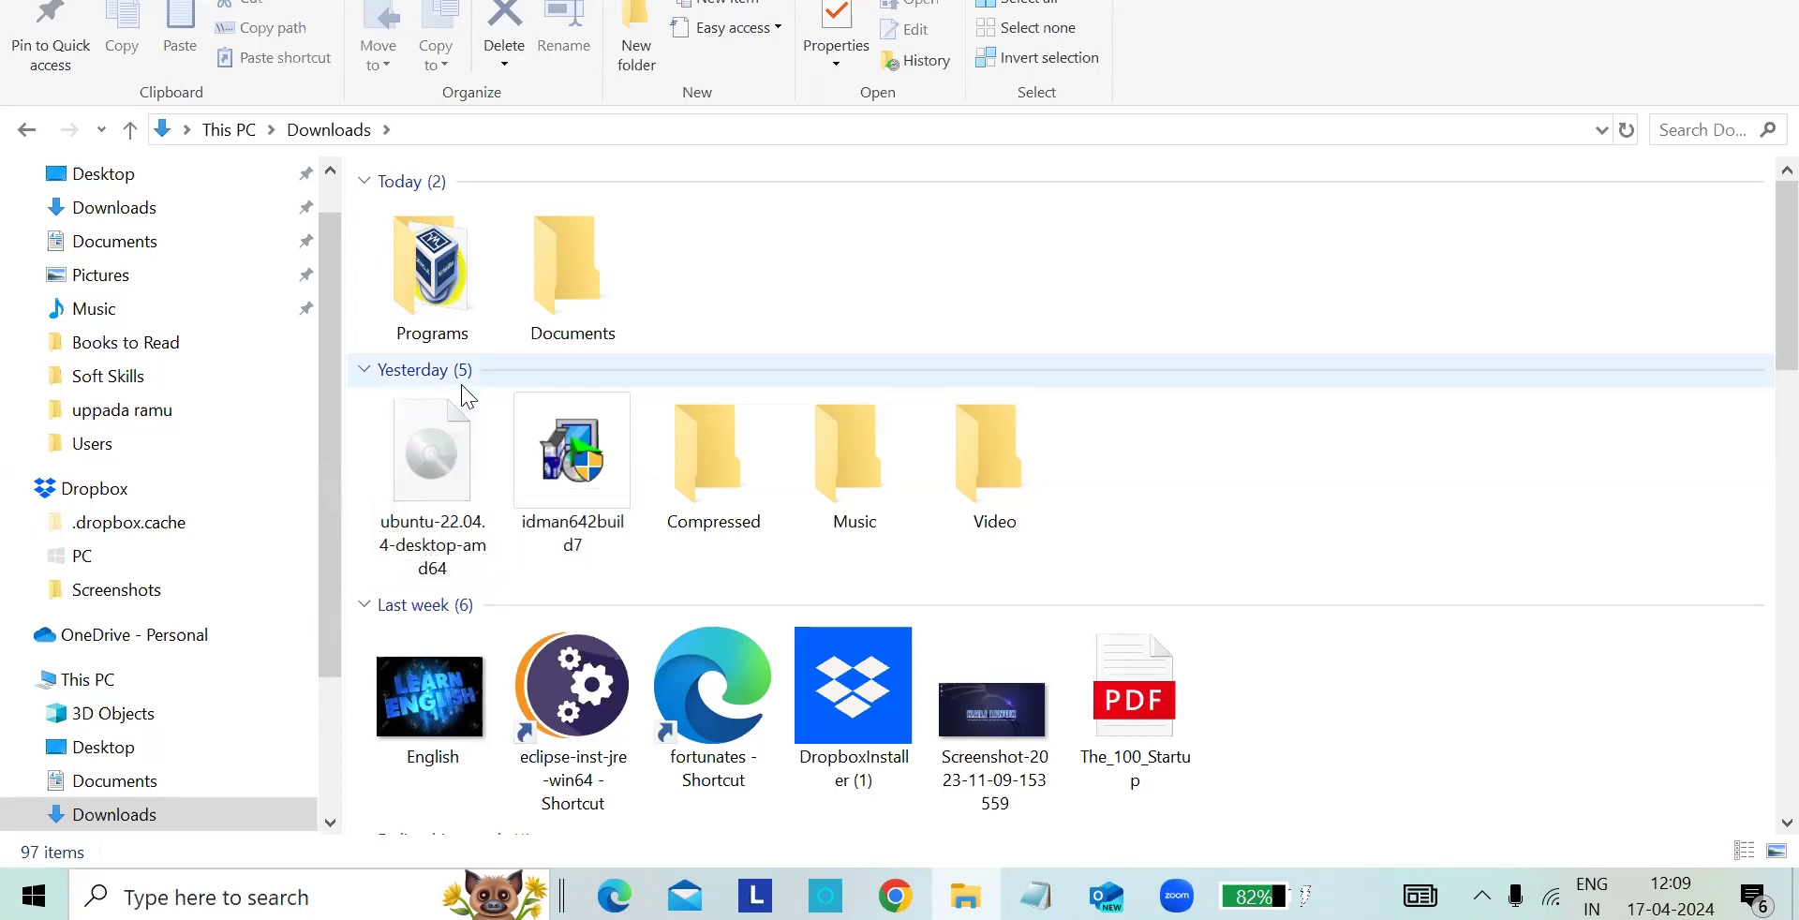
double_click(447, 291)
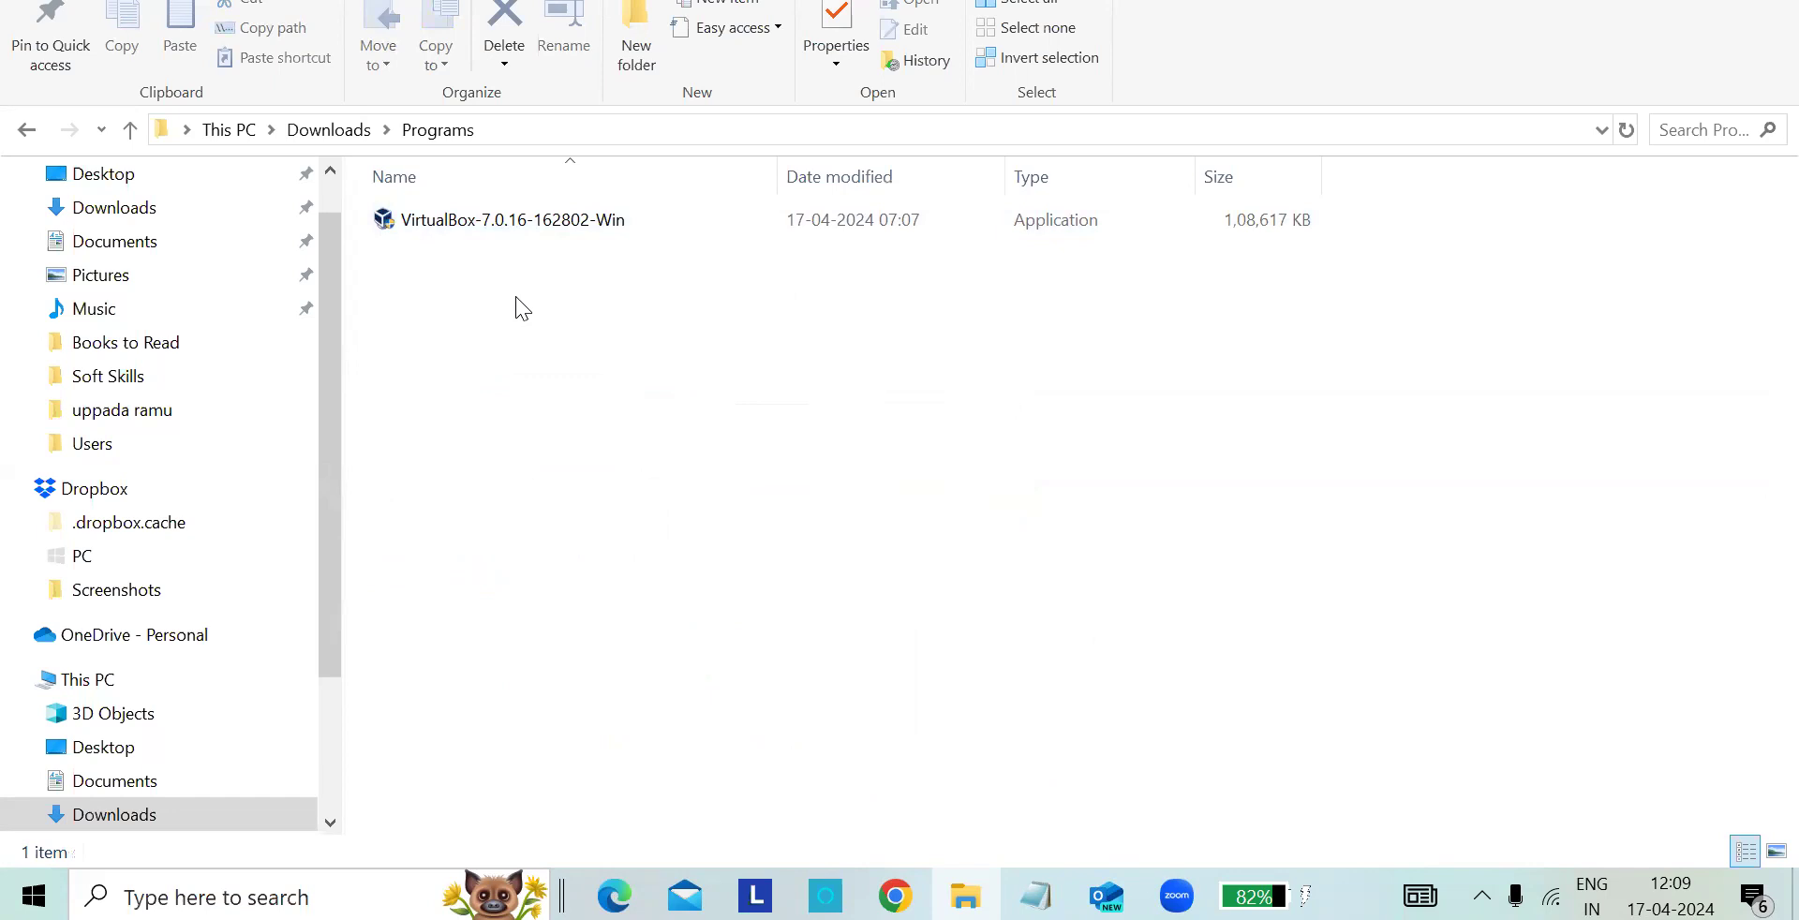
click(27, 130)
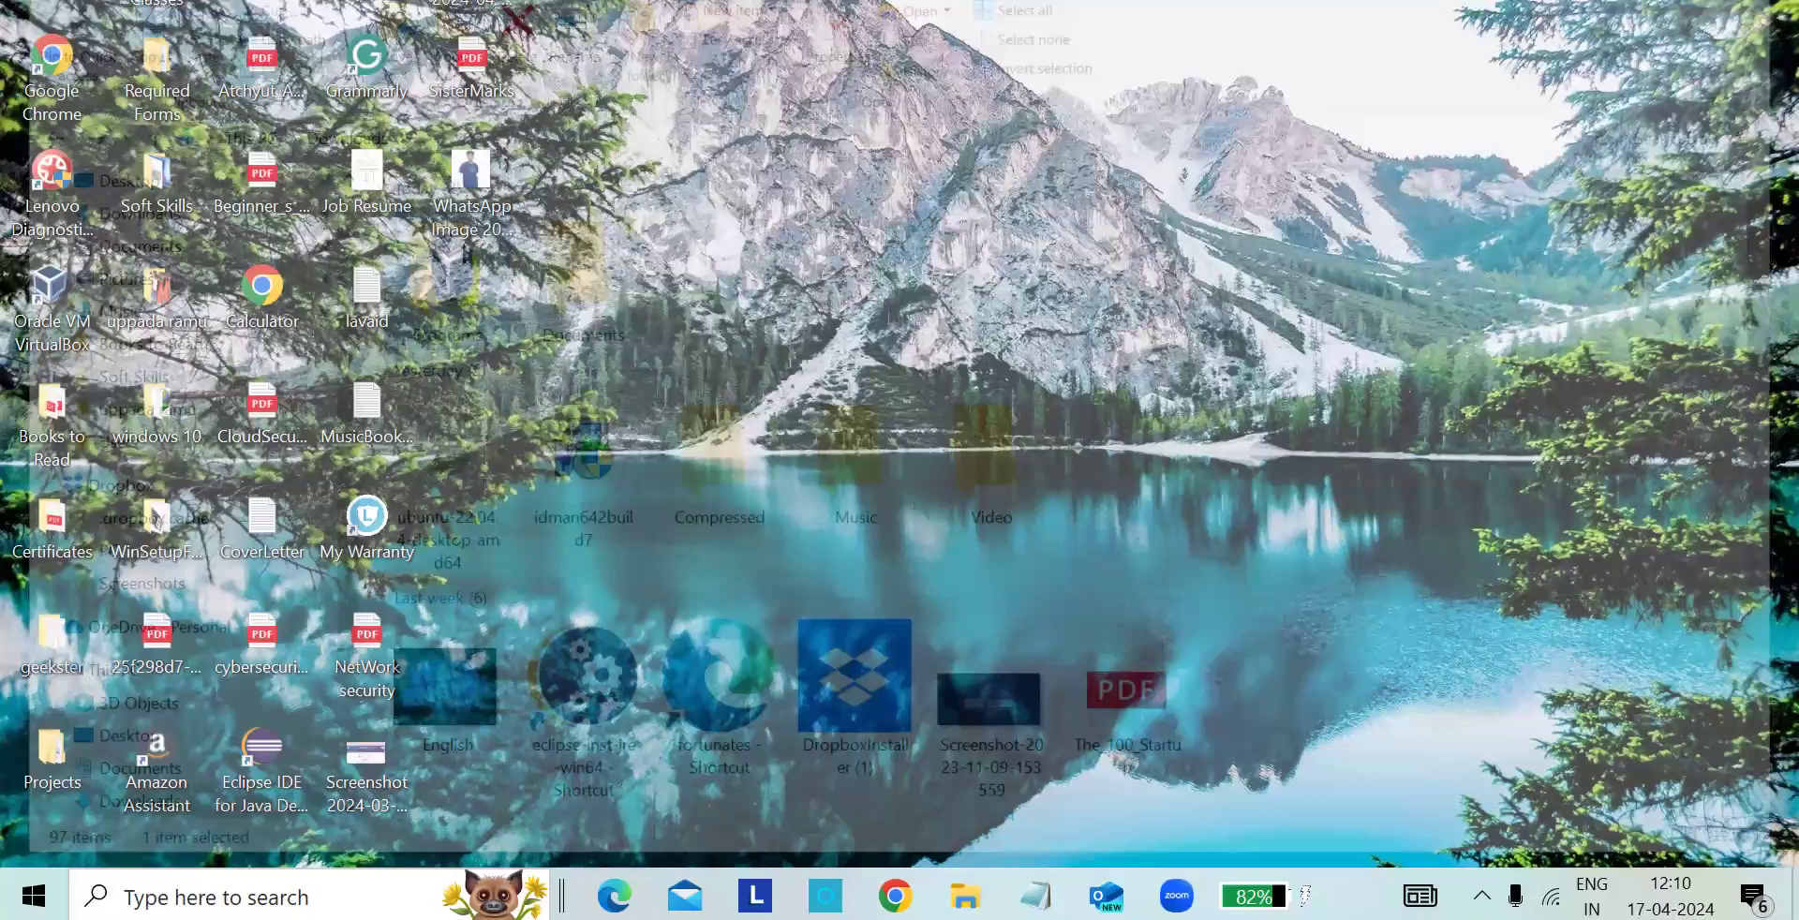
- Close the file window, search Windows for "Orac" and launch Oracle VM VirtualBox
key(super+s)
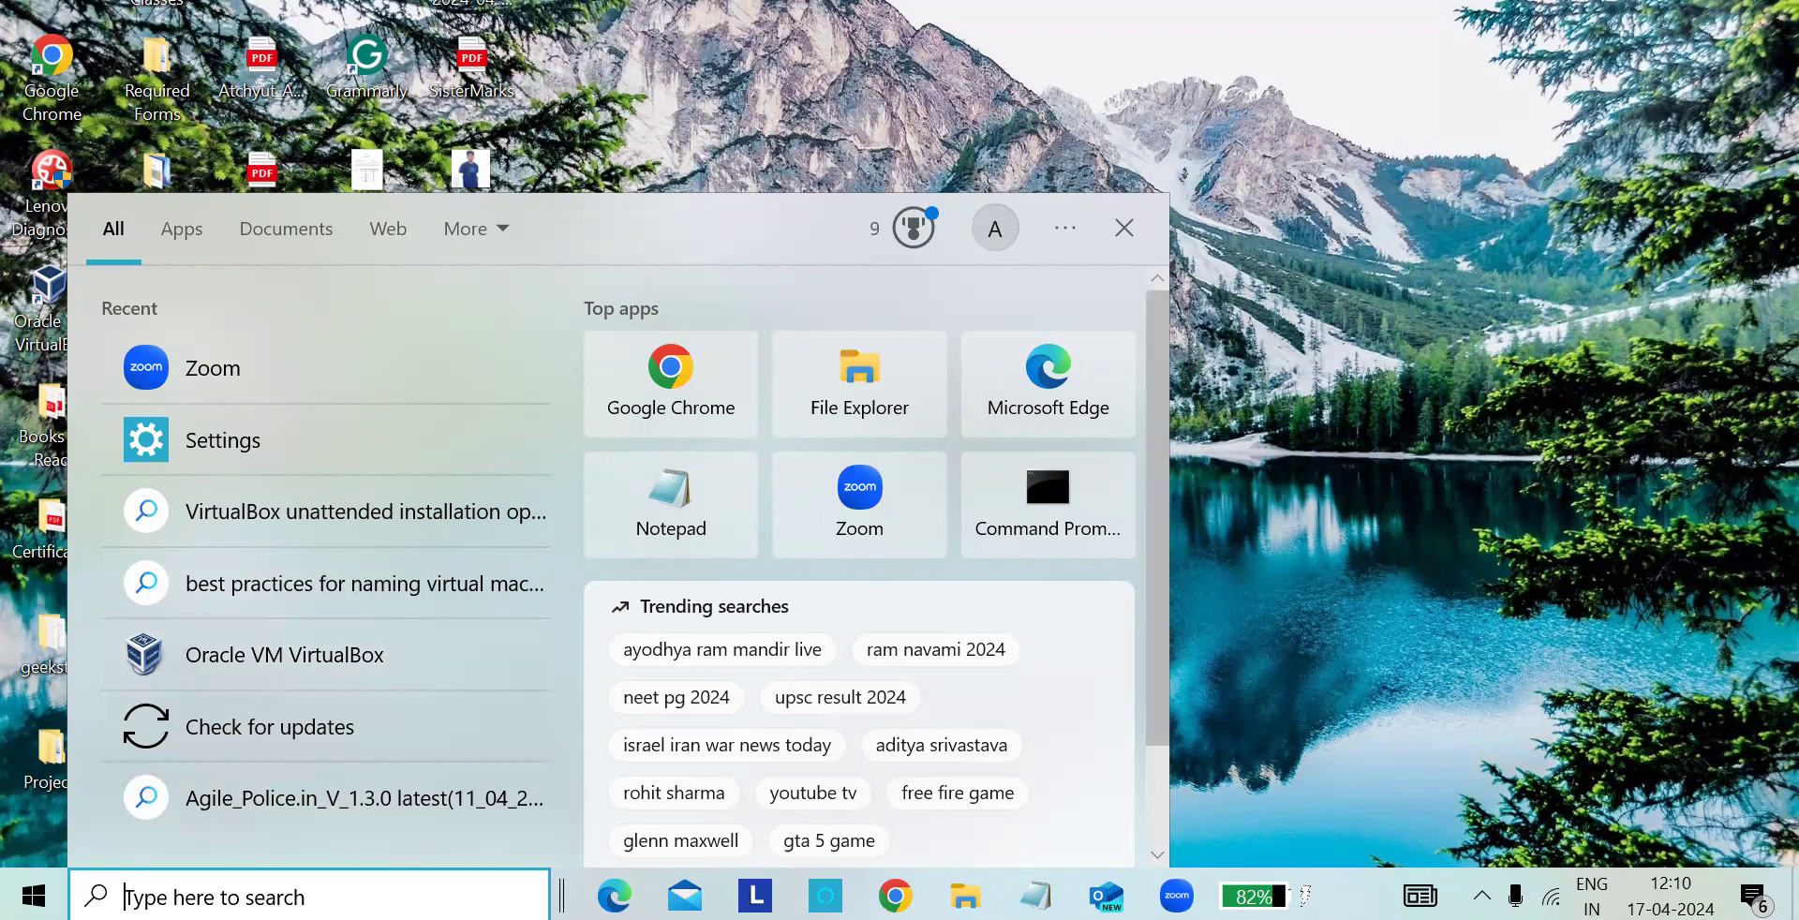
text(Orac)
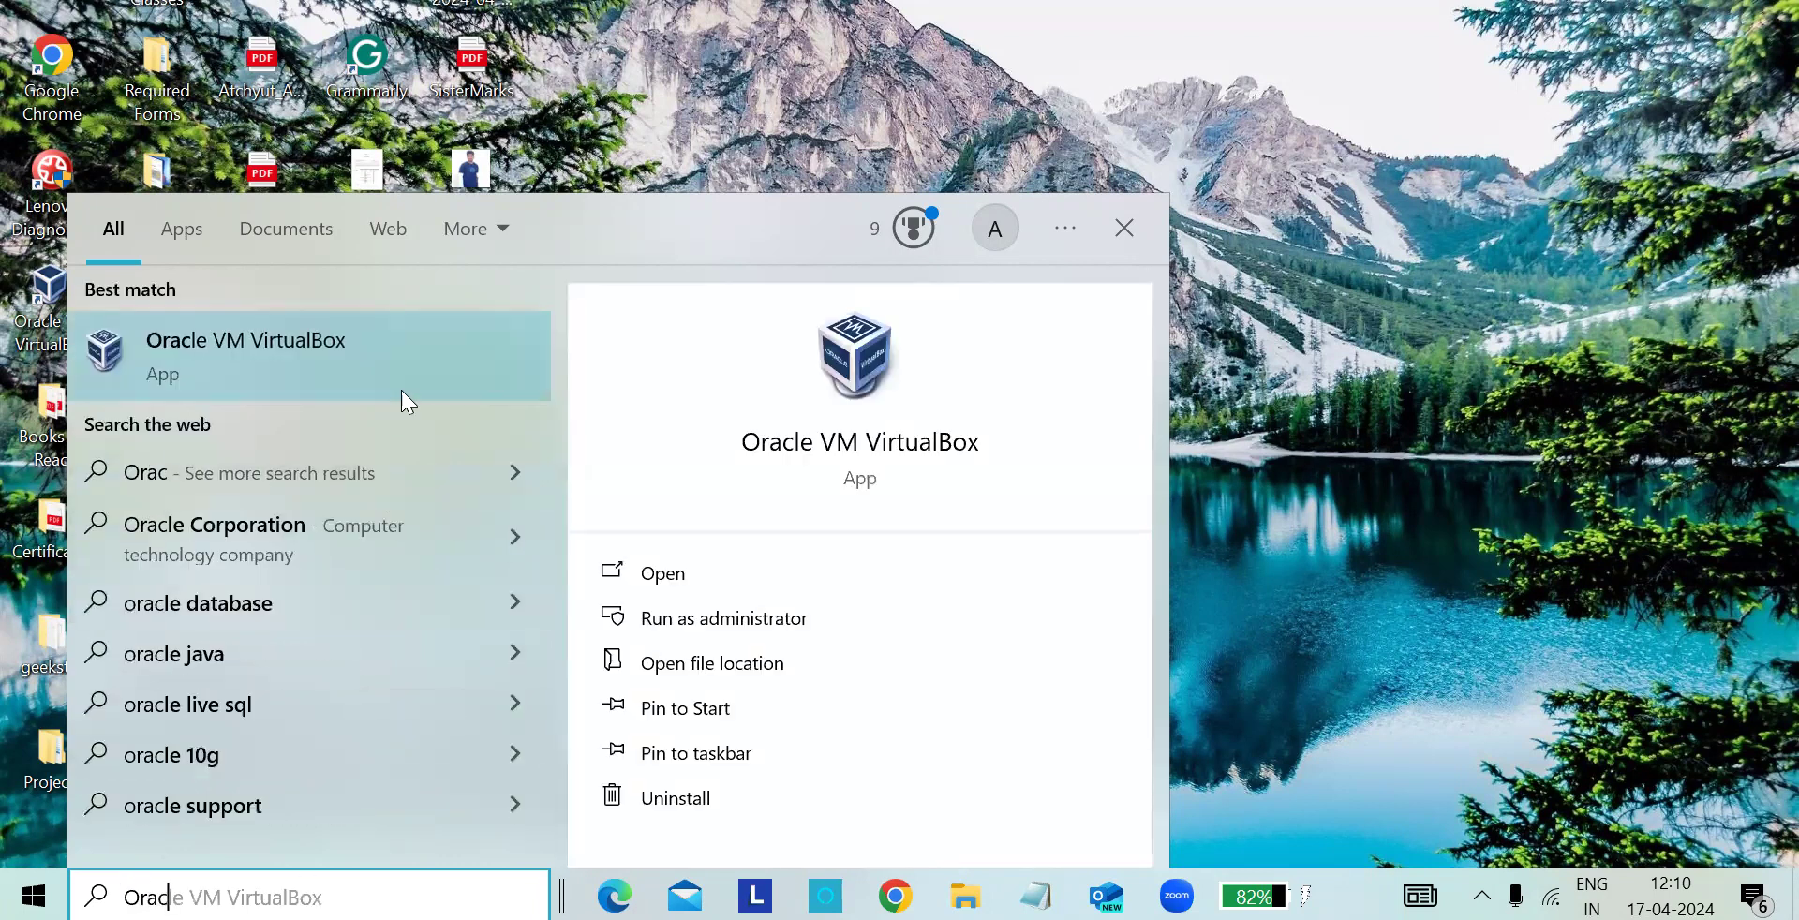
click(398, 352)
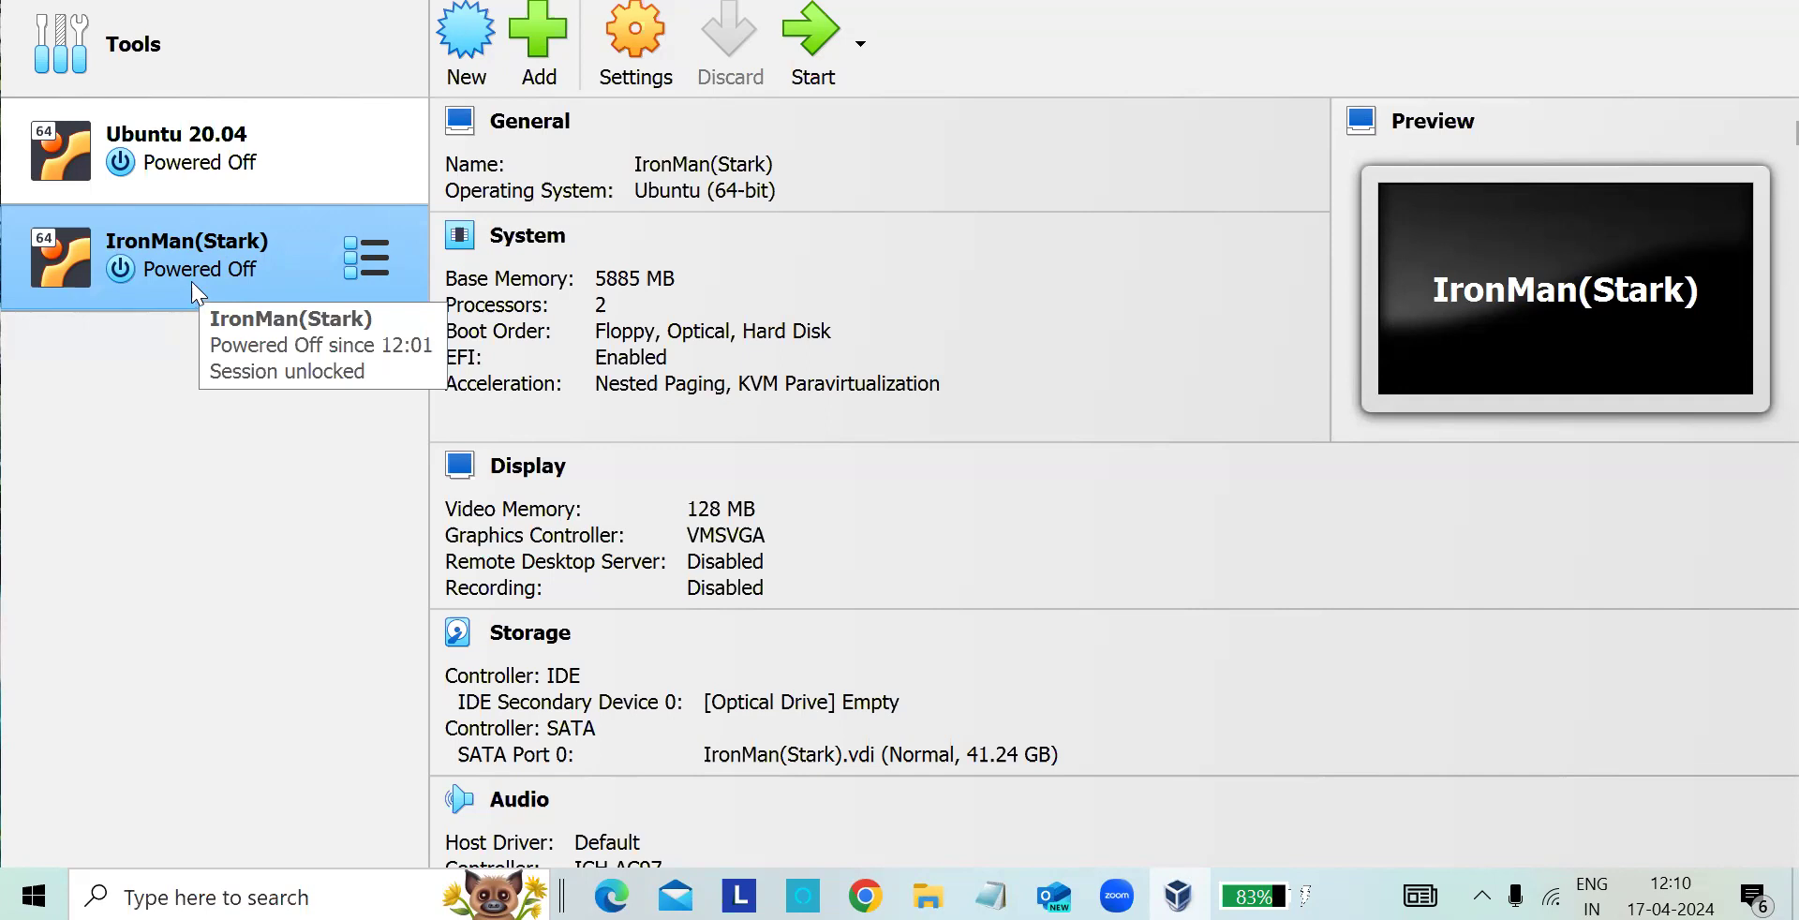
- Start creating a new virtual machine and name it YoutubeExample
click(470, 60)
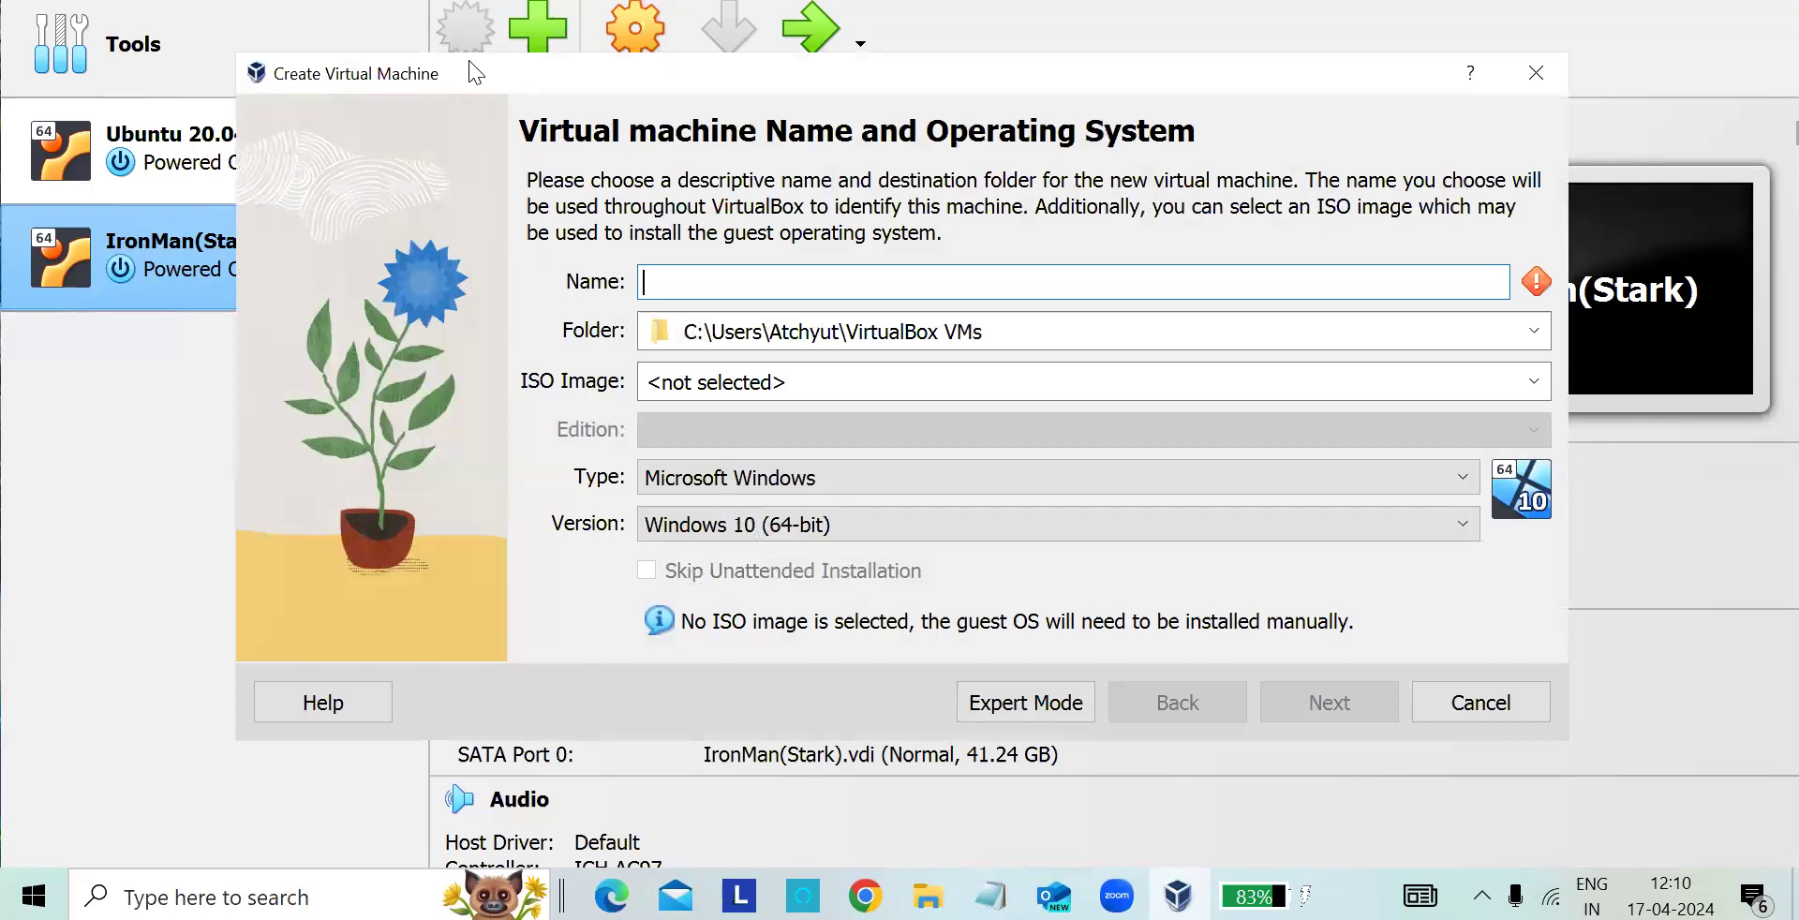
text(Youtube)
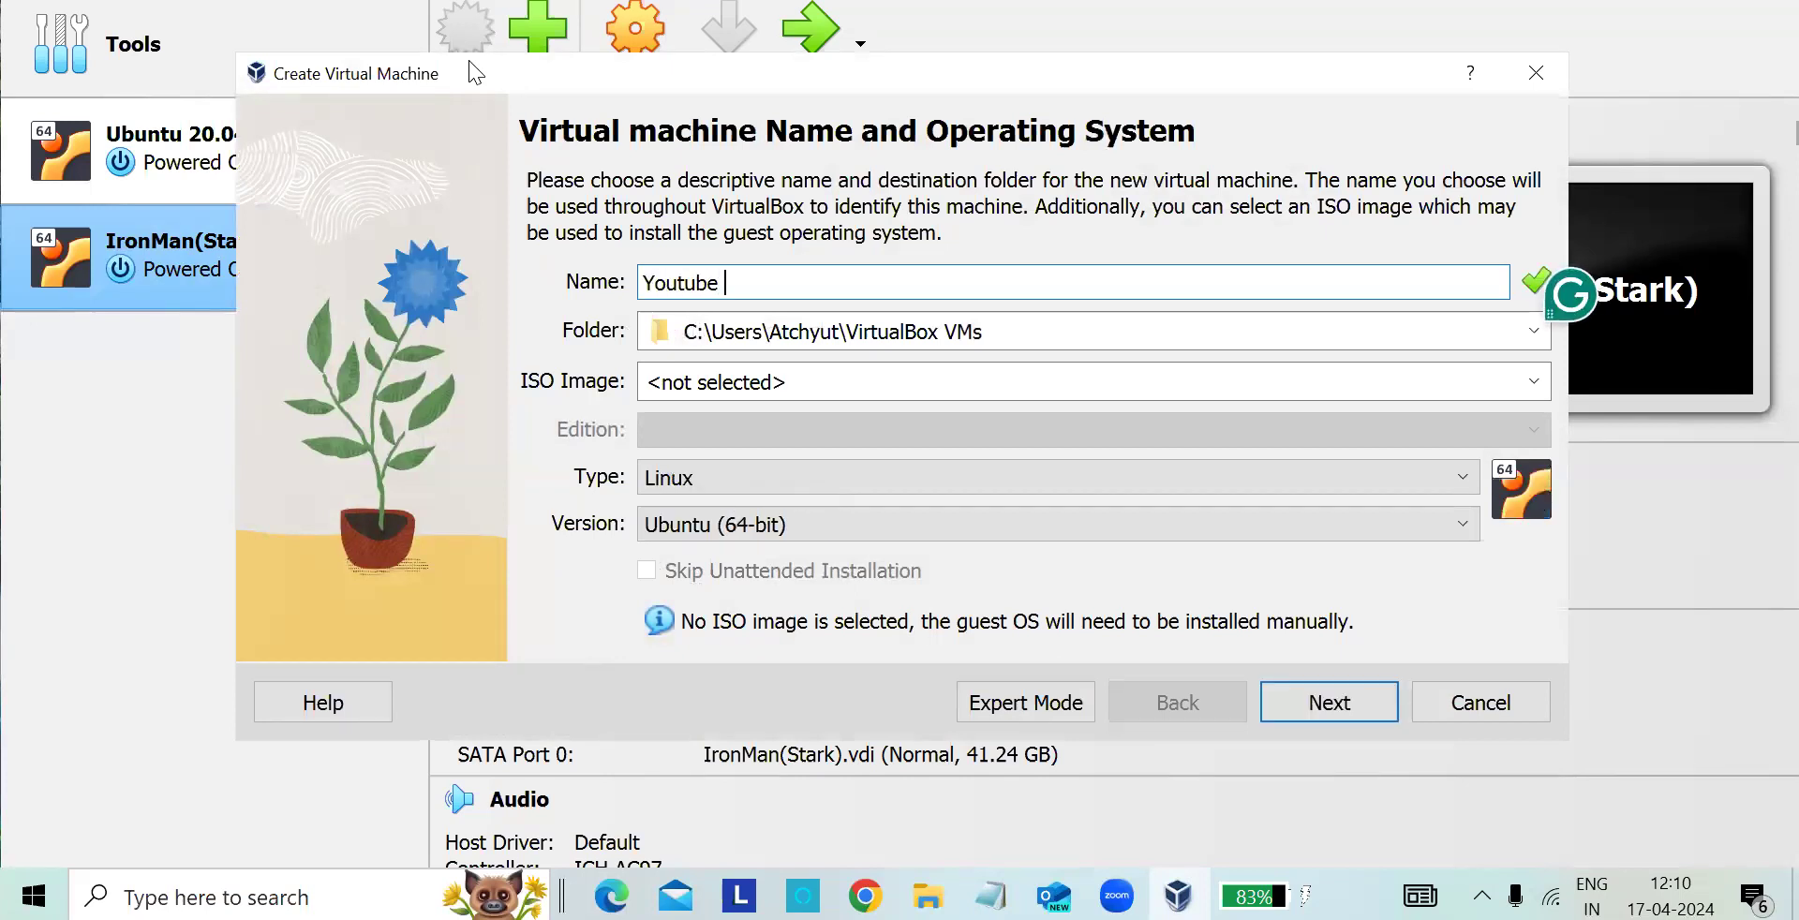
key(BackSpace)
text(Eac)
key(BackSpace)
key(BackSpace)
text(xsmp)
key(BackSpace)
key(BackSpace)
key(BackSpace)
text(ample)
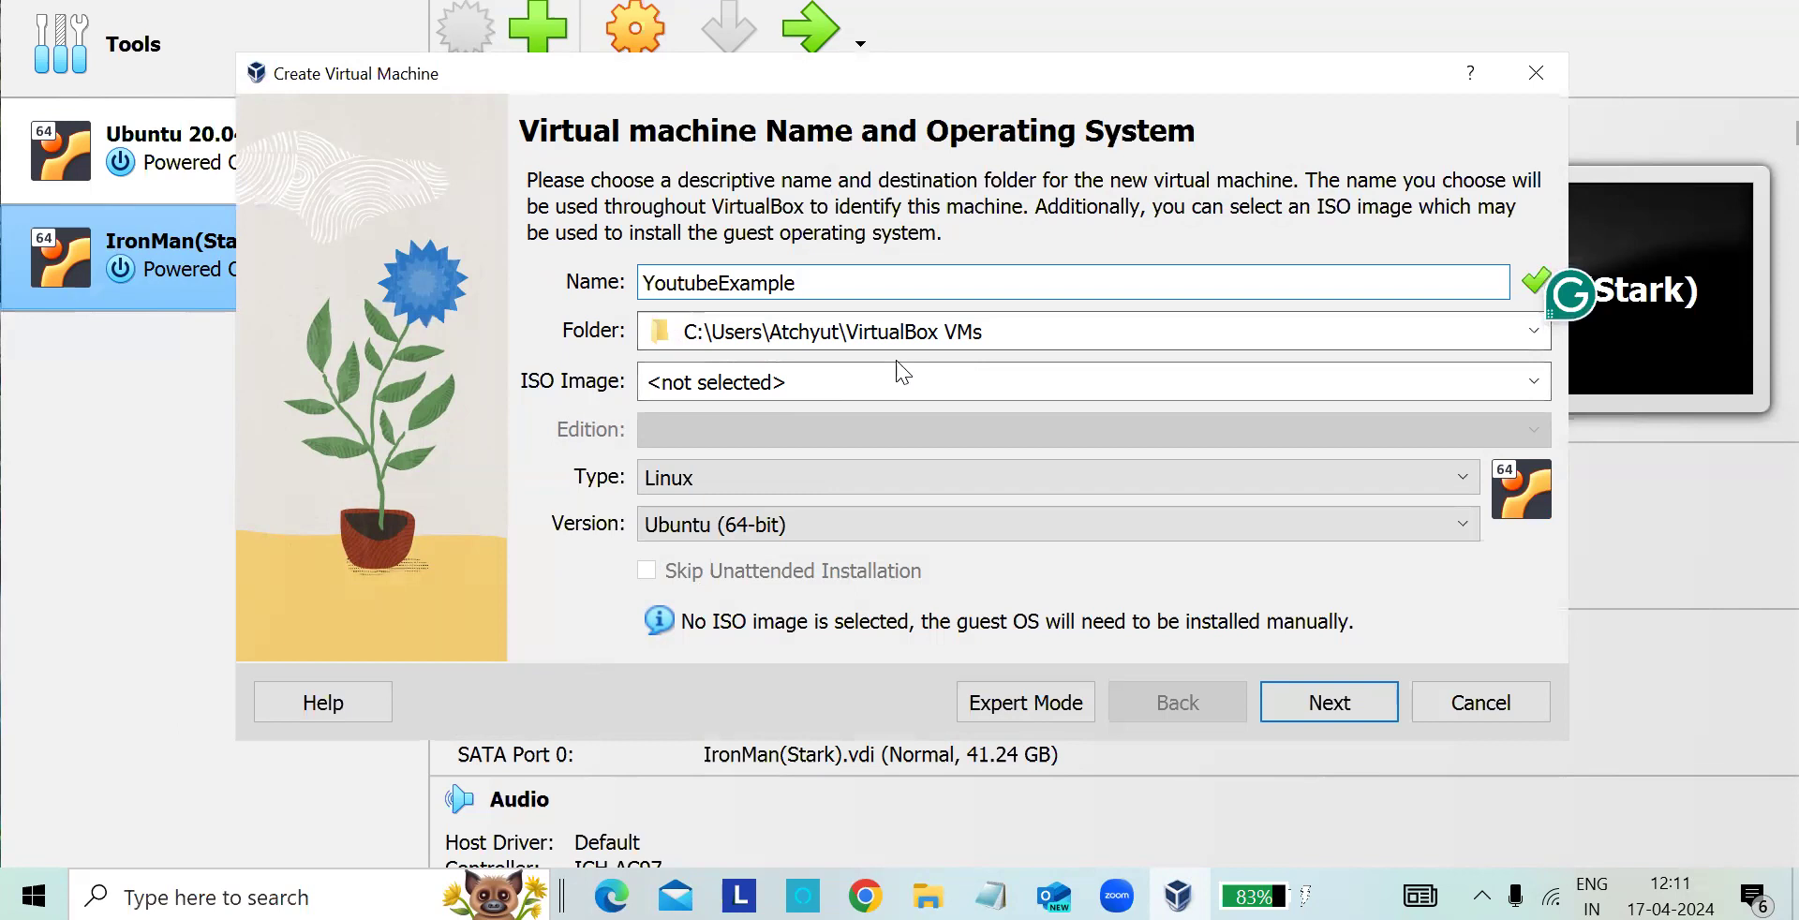
- Select ubuntu-22.04.4-desktop-amd64.iso from Downloads as the ISO image, skip unattended installation and continue to the hardware settings
click(1111, 373)
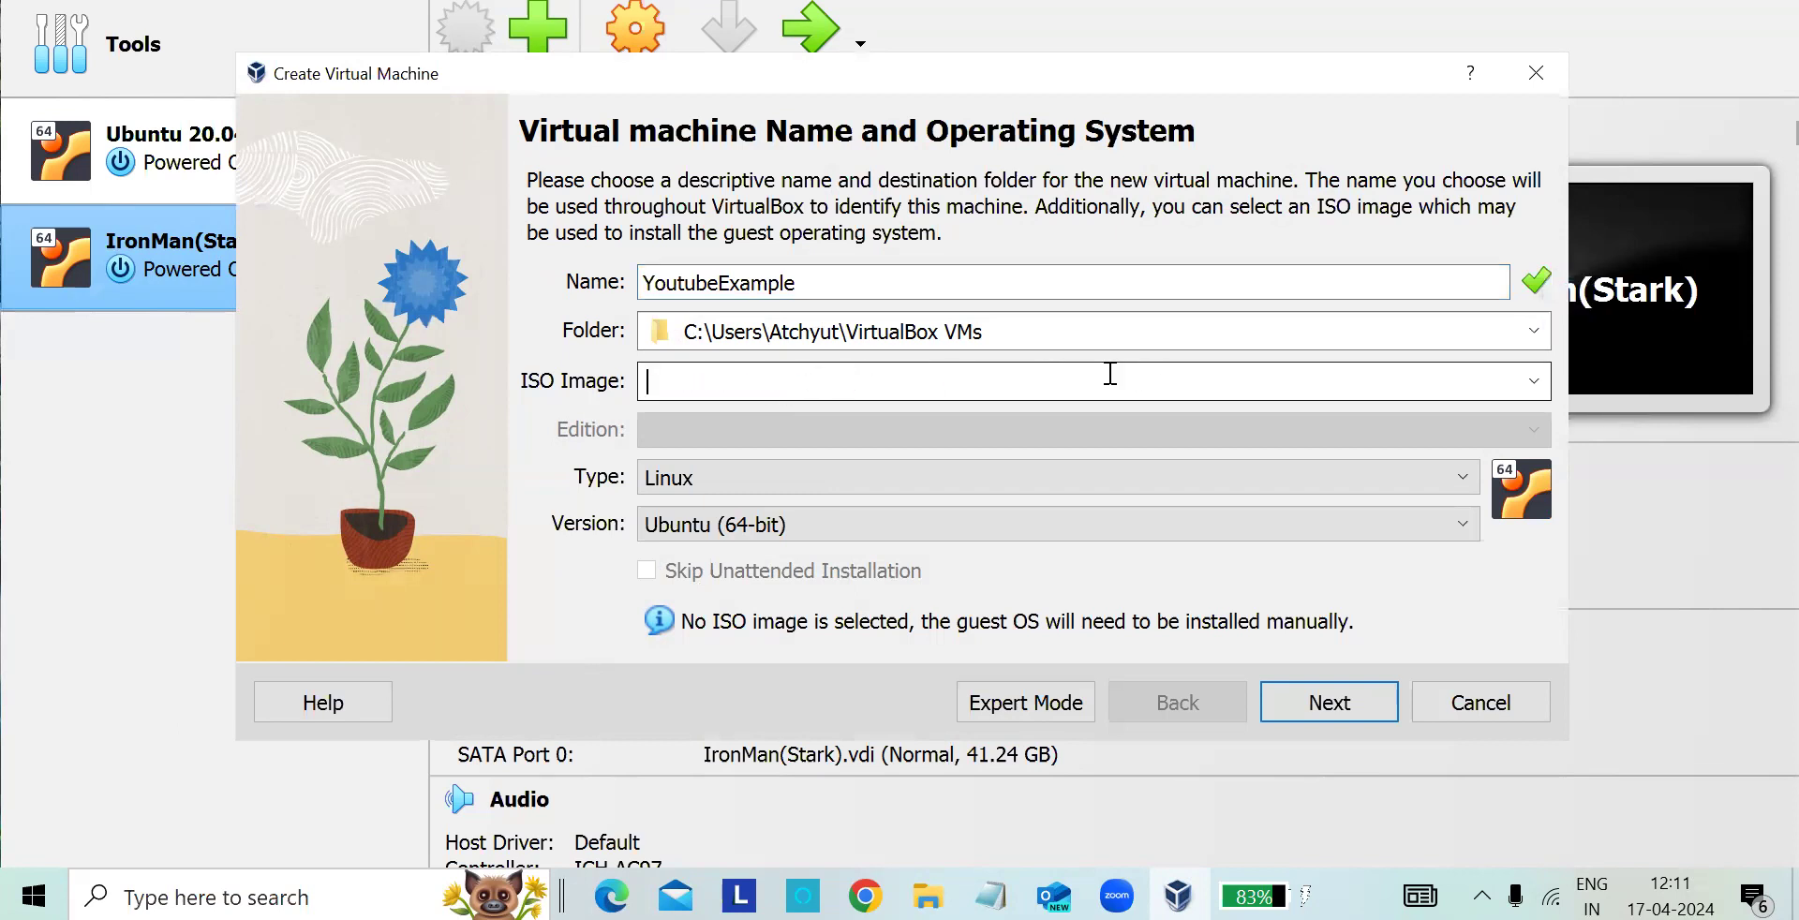
click(1540, 382)
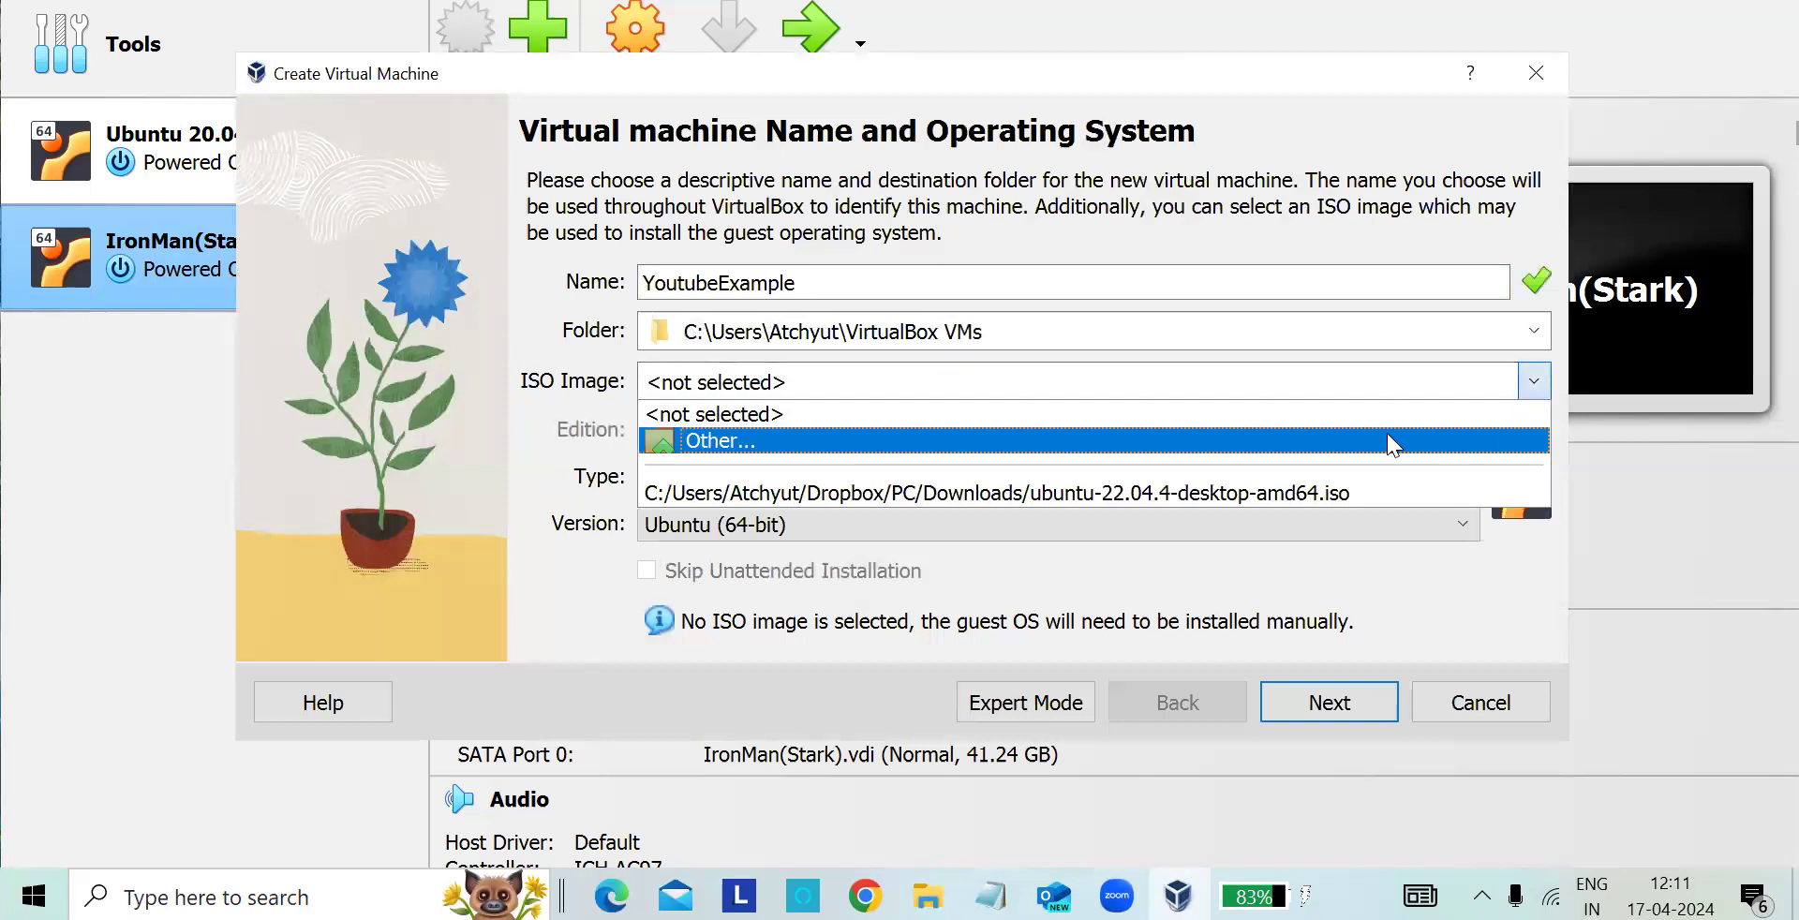
click(1093, 448)
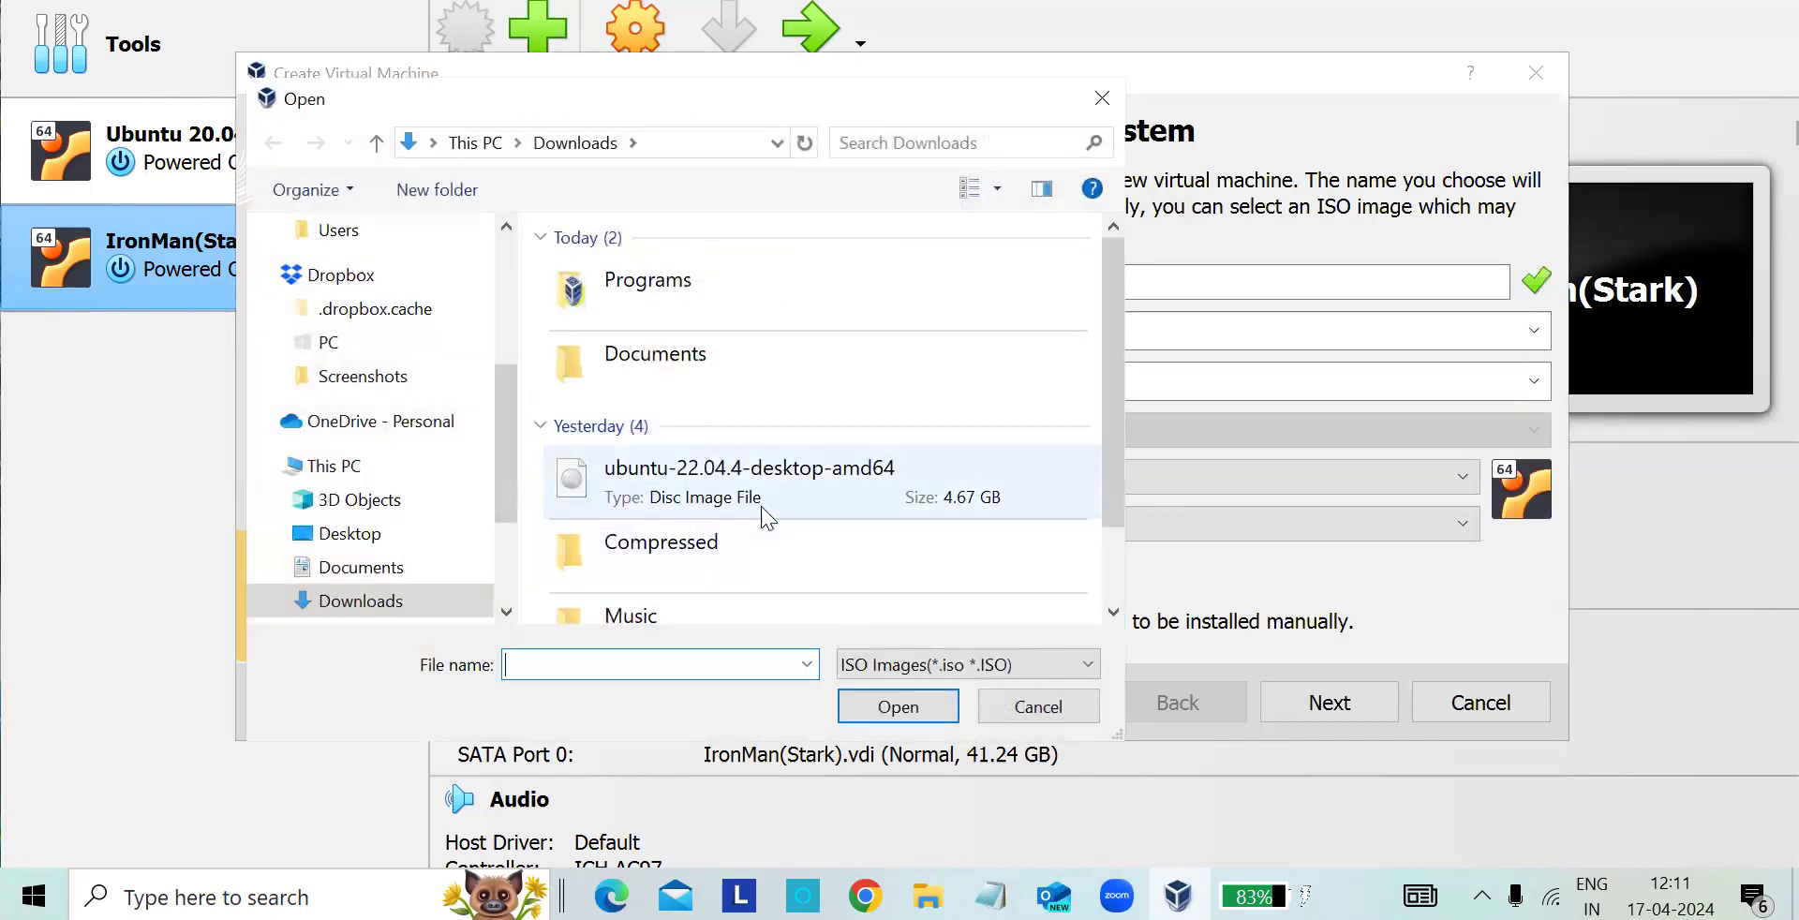
double_click(715, 493)
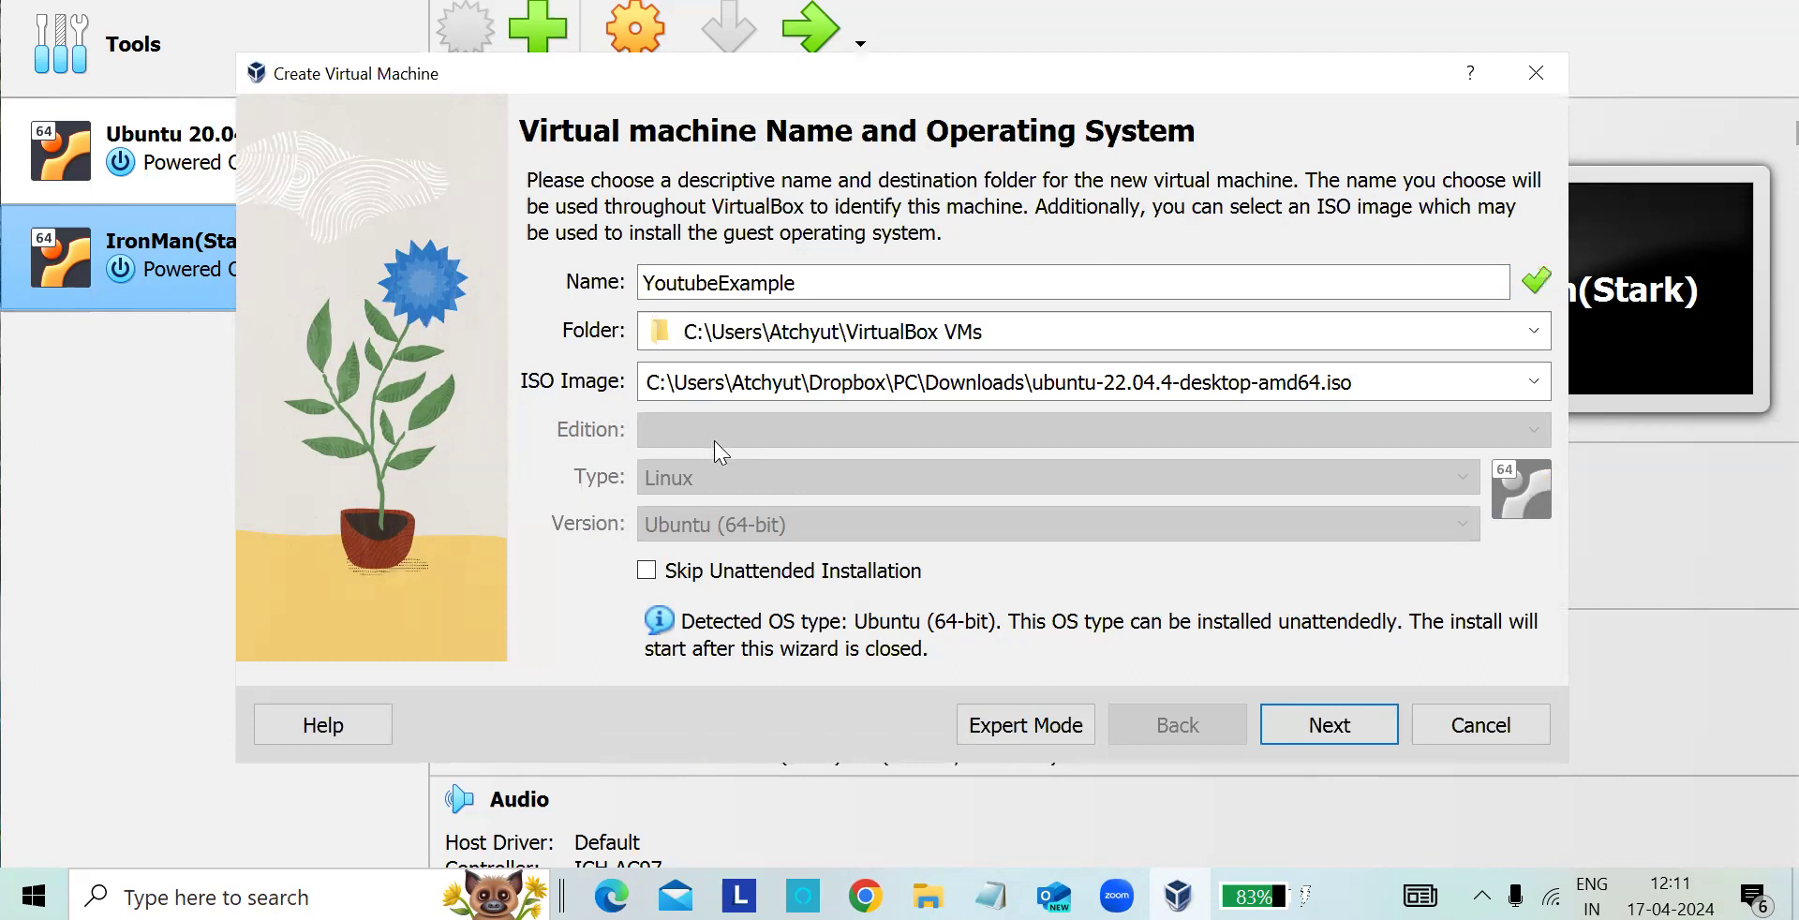
click(648, 571)
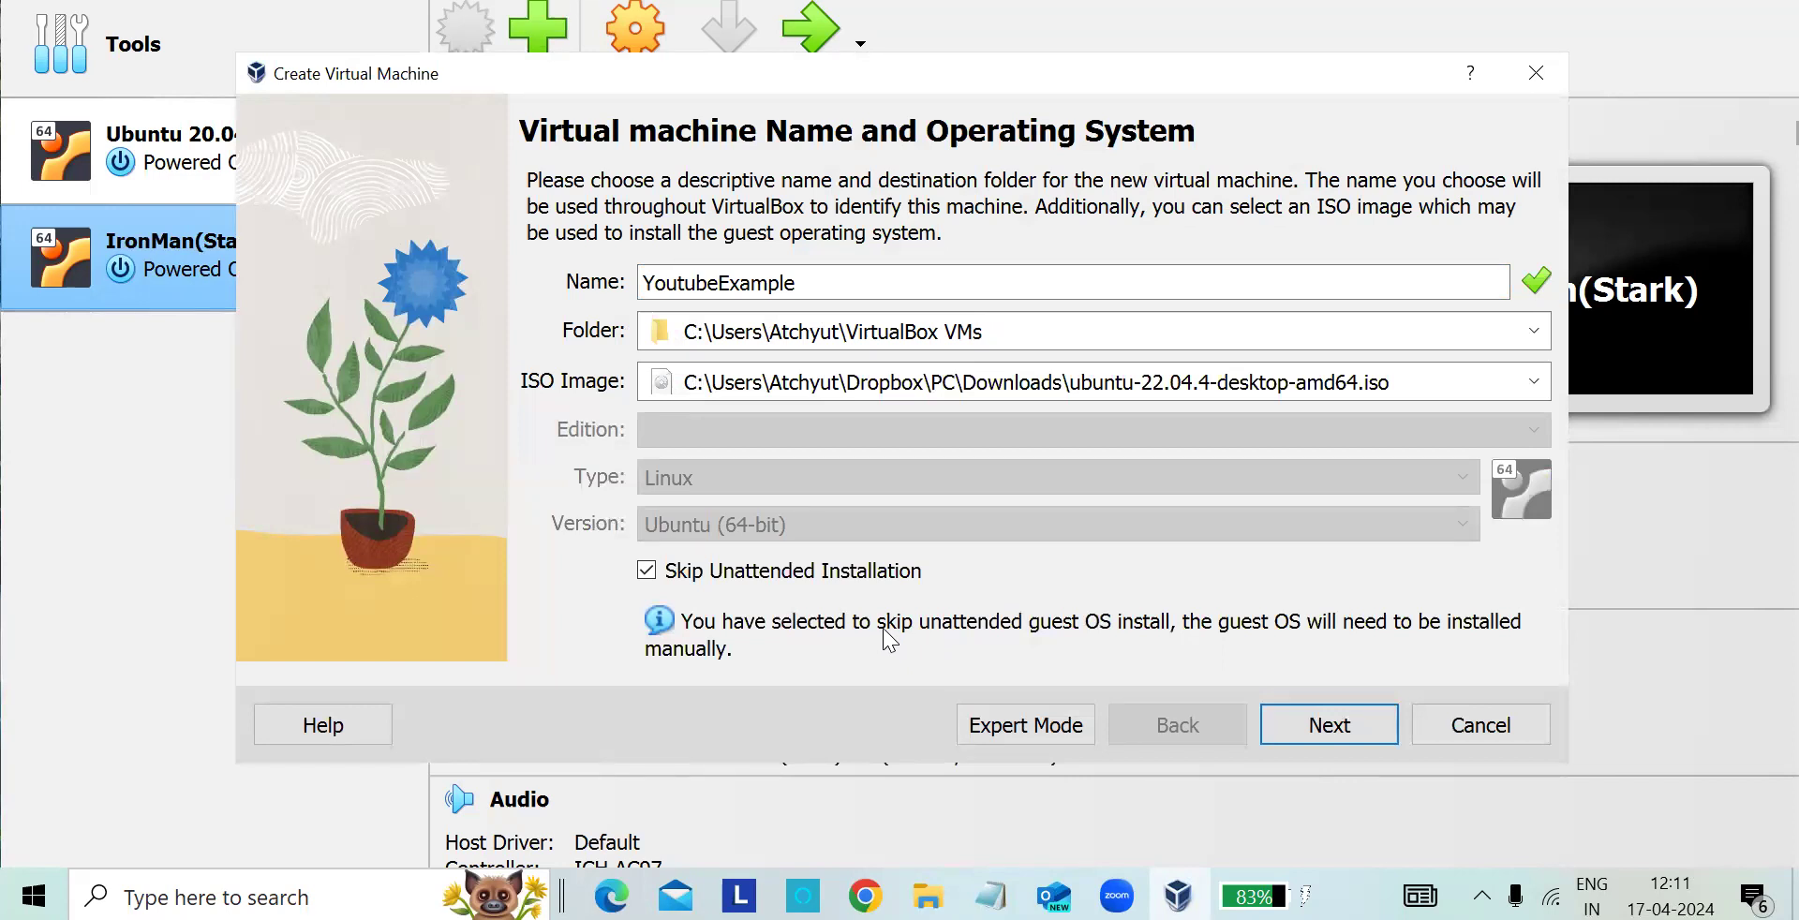
click(1298, 730)
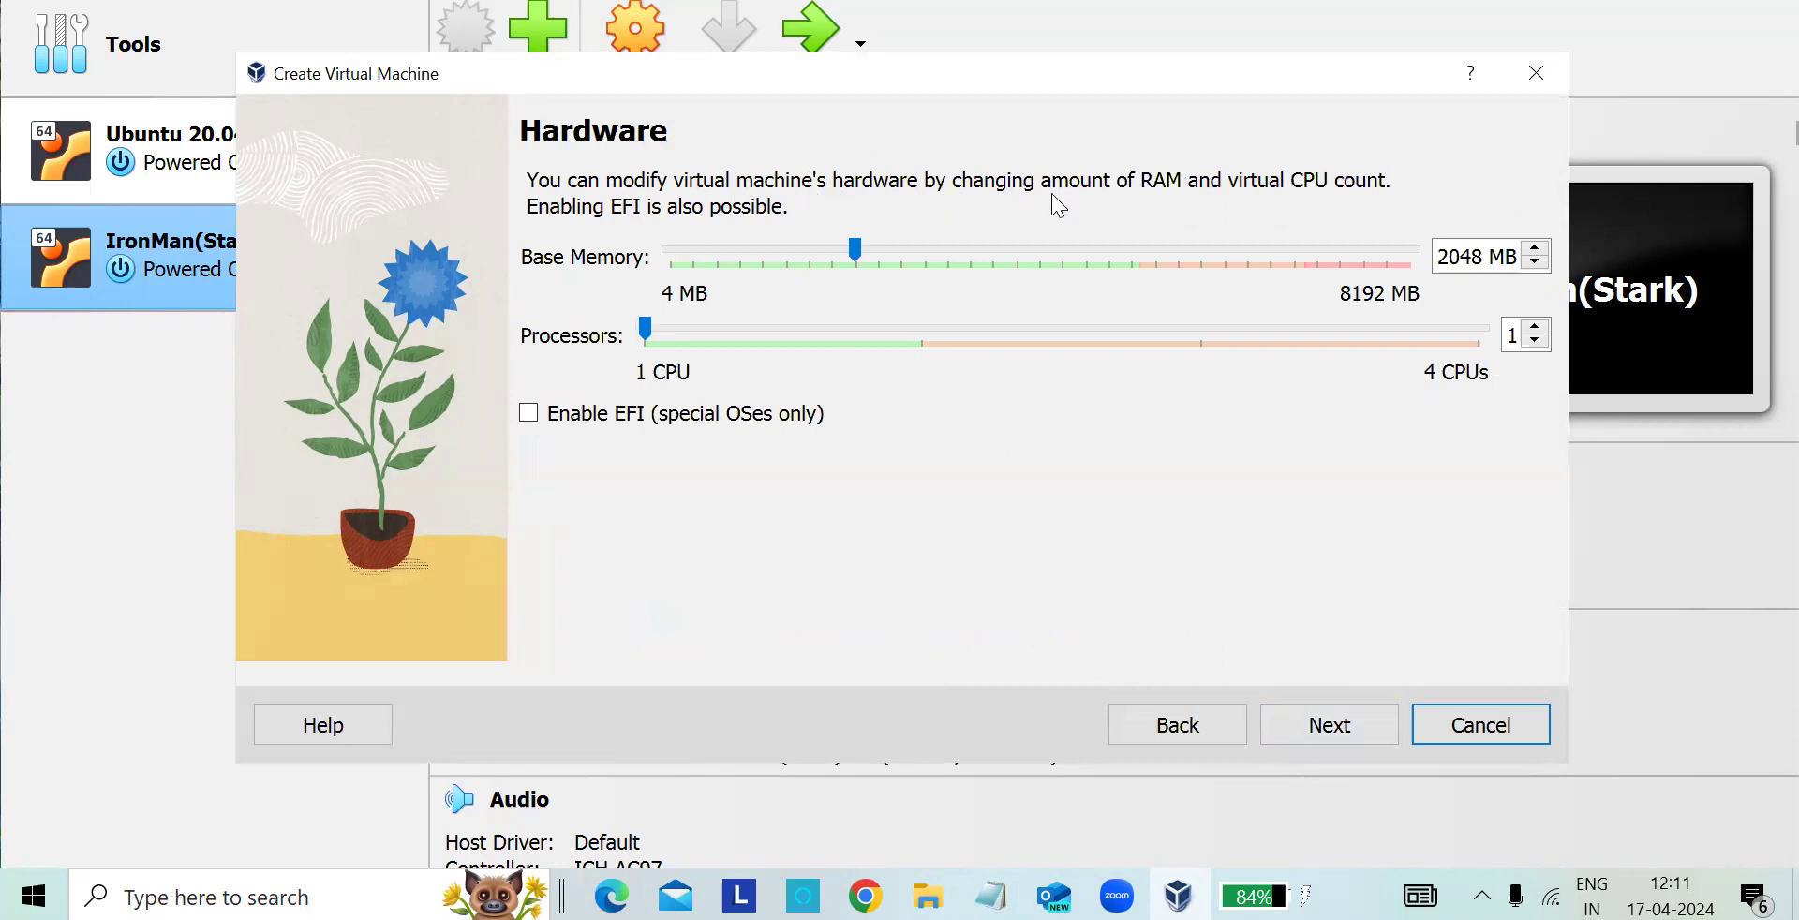
- Try out different processor counts and base memory amounts, raising the memory up to 8192 MB
drag(855, 250, 926, 266)
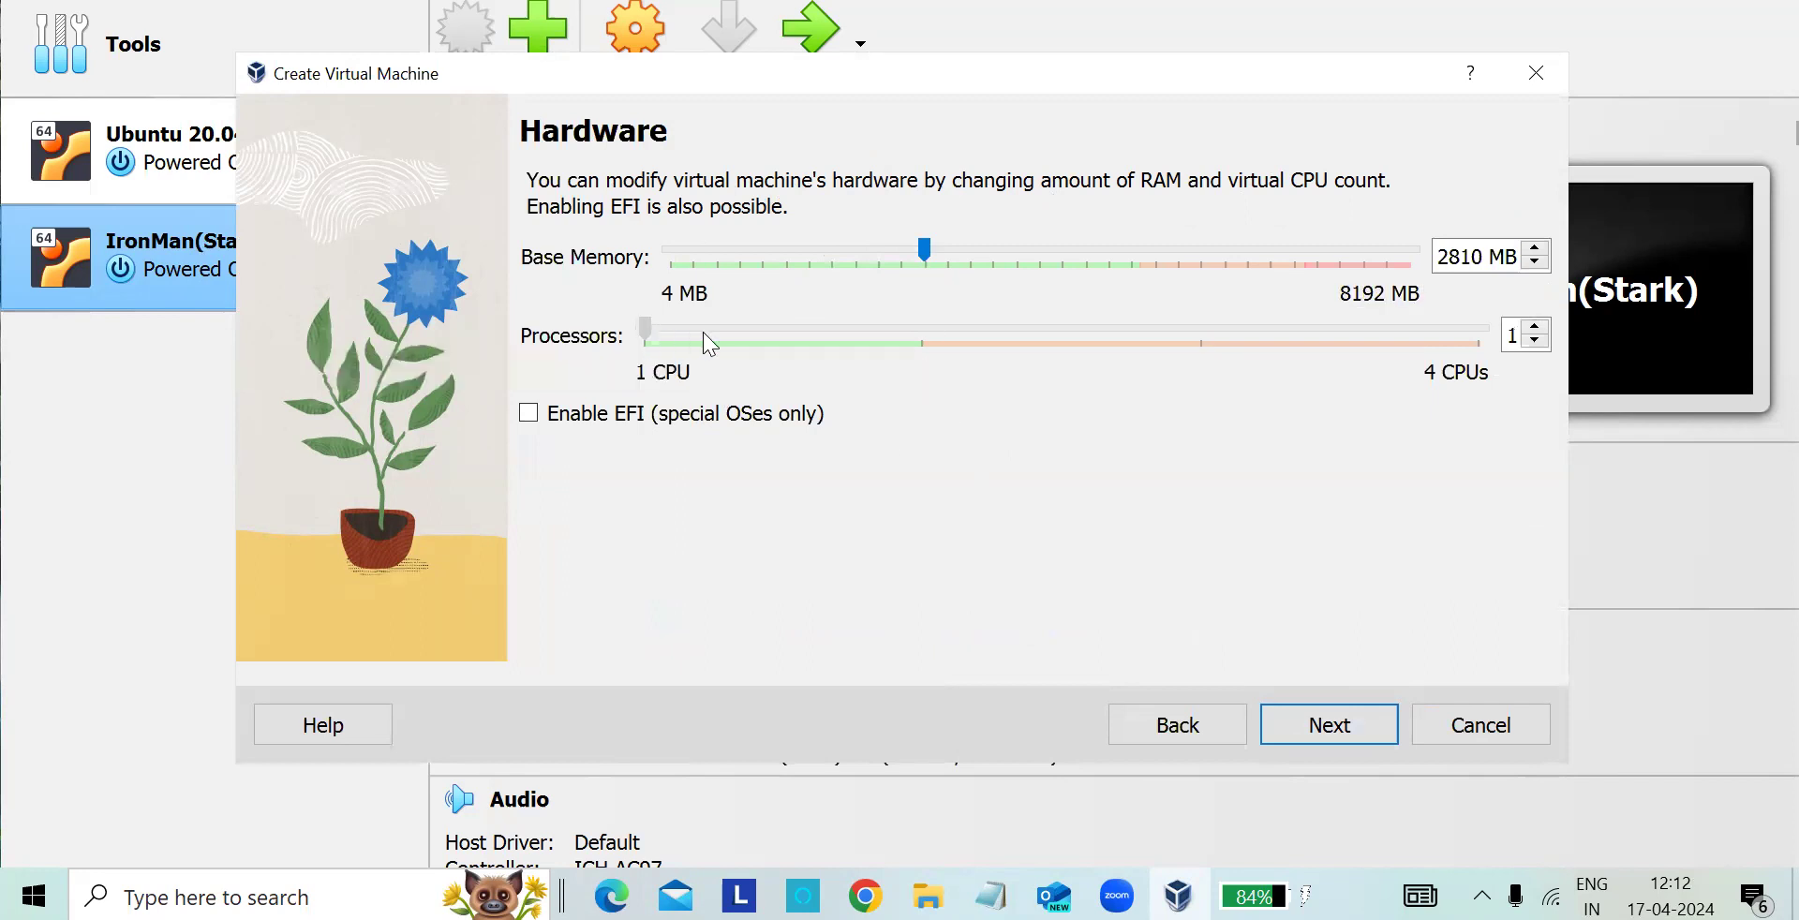
click(1537, 330)
click(1536, 328)
click(1536, 327)
click(1536, 343)
click(1536, 343)
click(1536, 343)
click(1537, 263)
click(1537, 264)
click(1536, 263)
click(1536, 263)
drag(925, 251, 1417, 267)
- Set the base memory to 4 MB with 1 processor and continue to the virtual hard disk settings
drag(1413, 263, 656, 280)
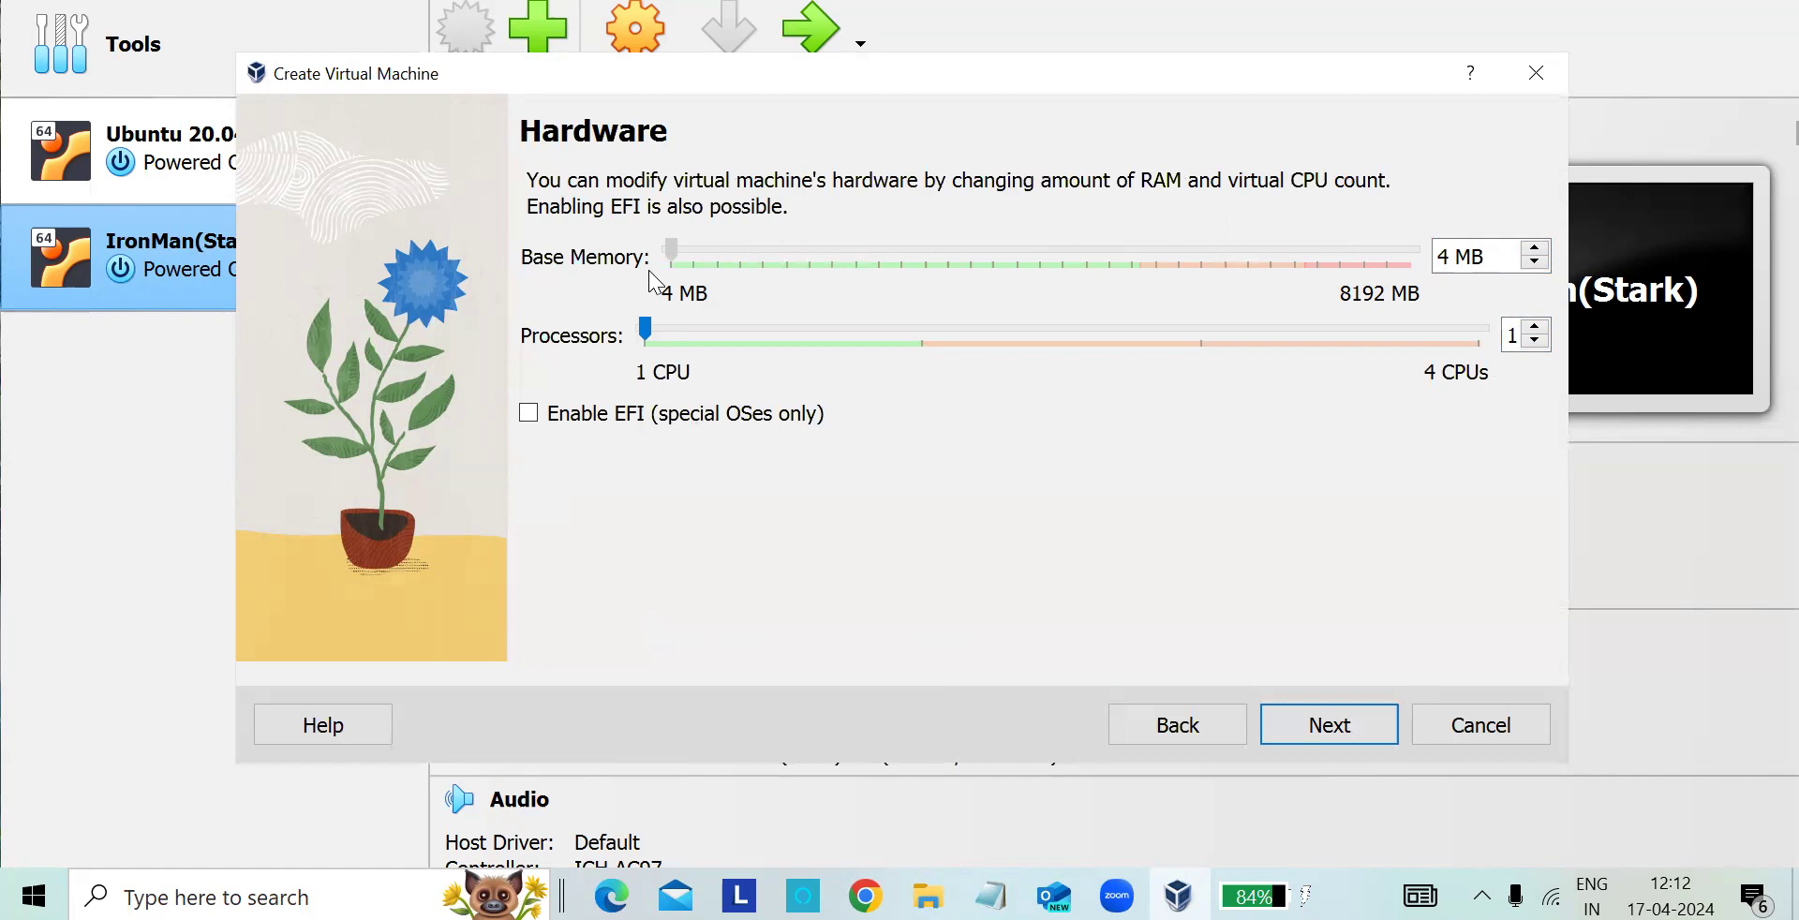
drag(643, 327, 645, 339)
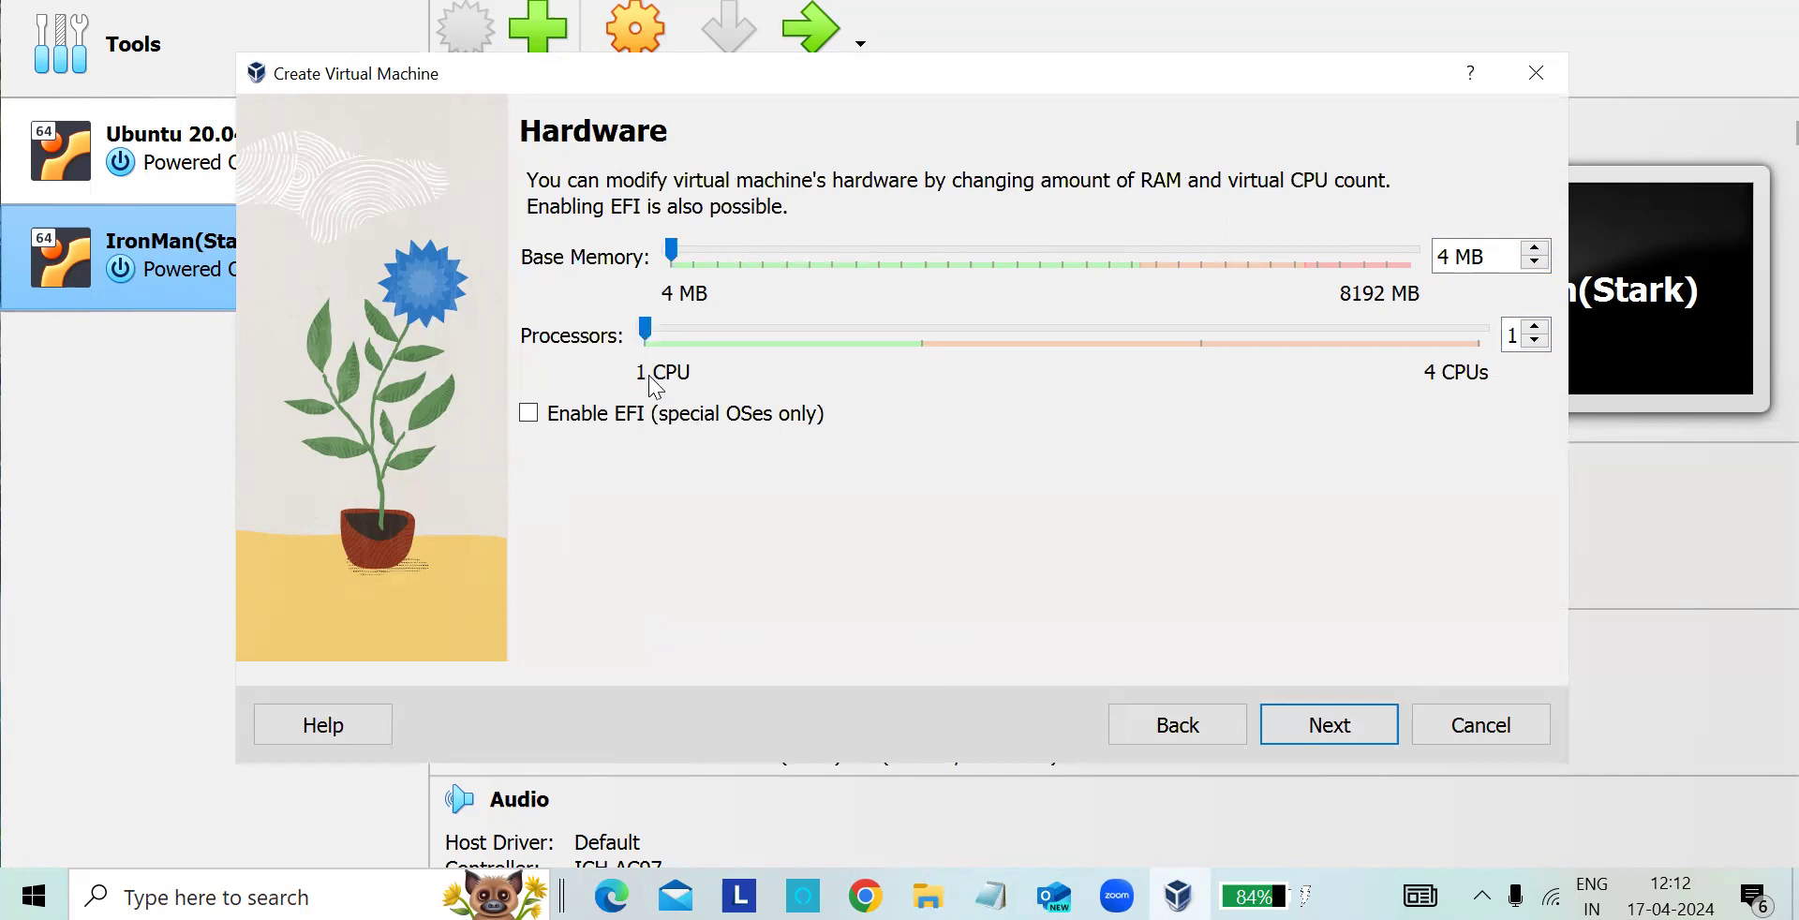
click(1312, 737)
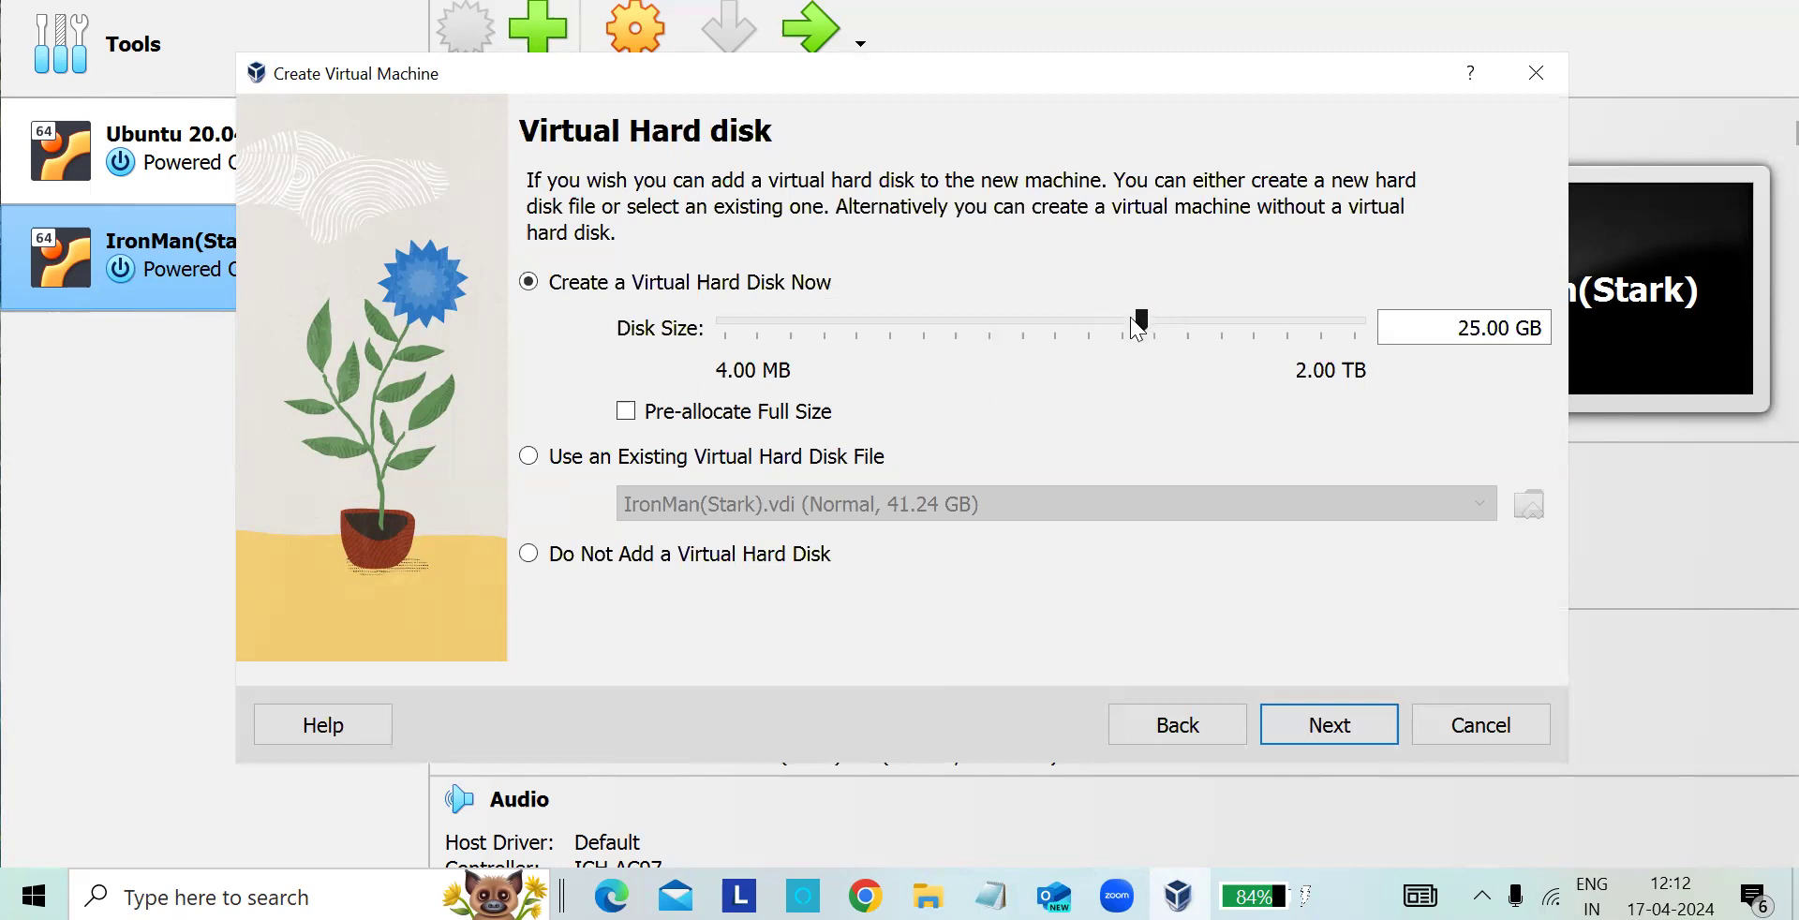
- Set the new virtual hard disk's size to about 11.31 MB and finish creating the virtual machine after checking its summary
drag(1147, 315, 780, 324)
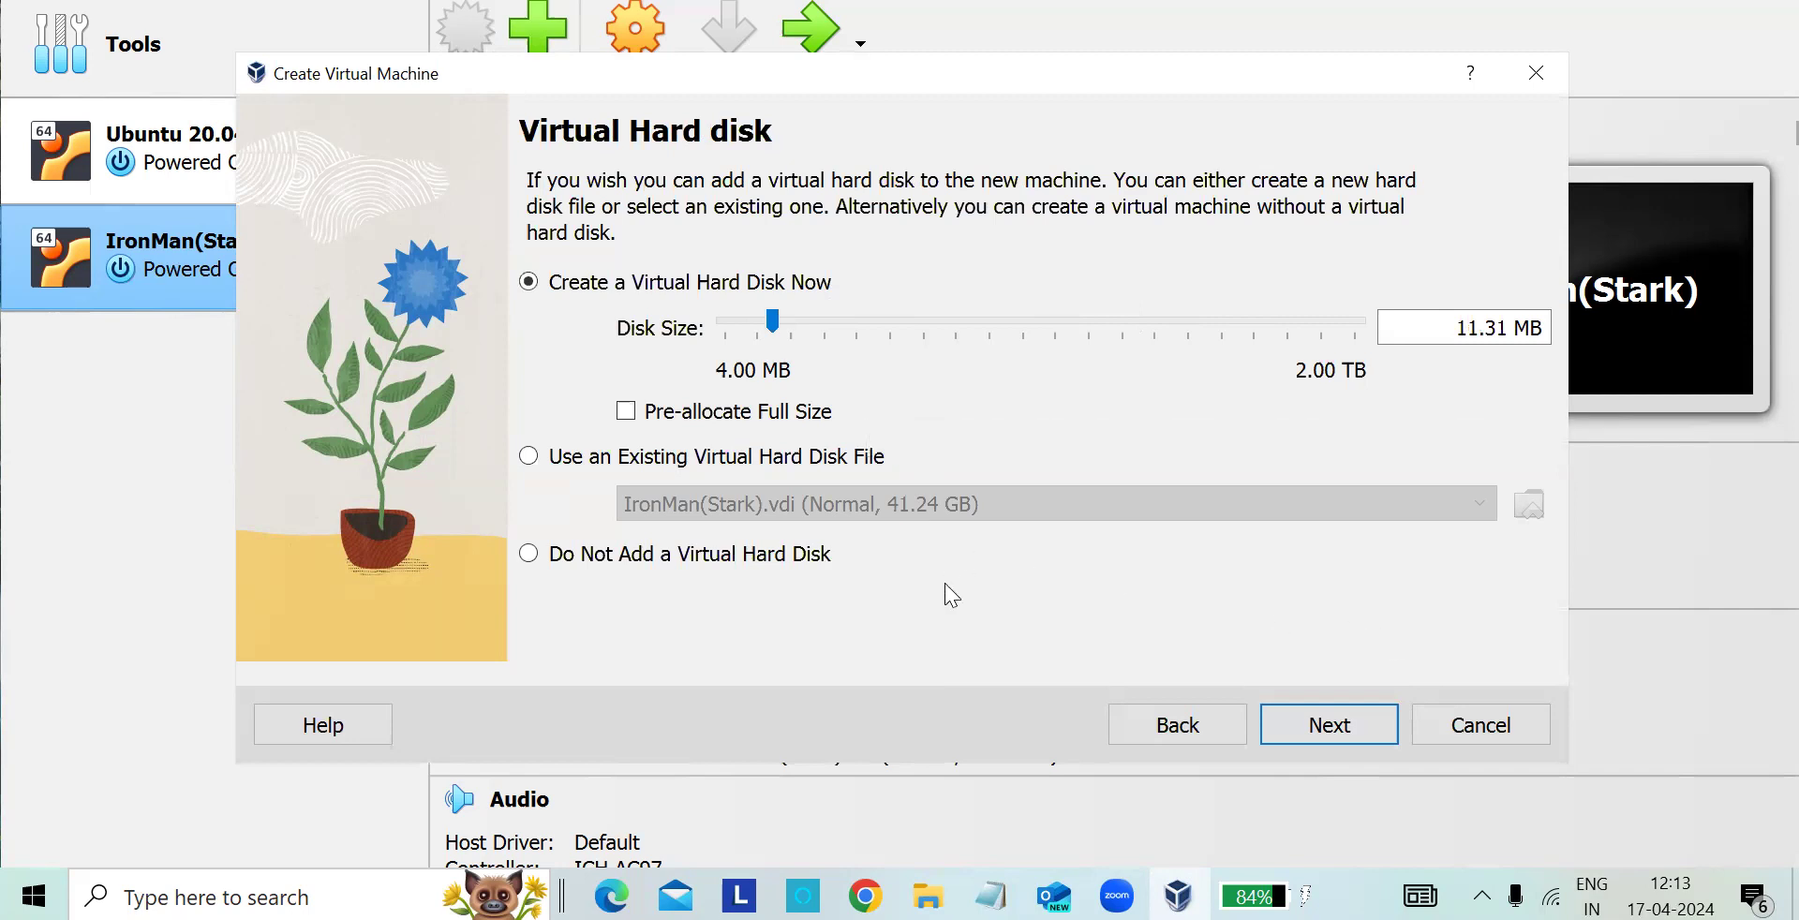
click(1342, 706)
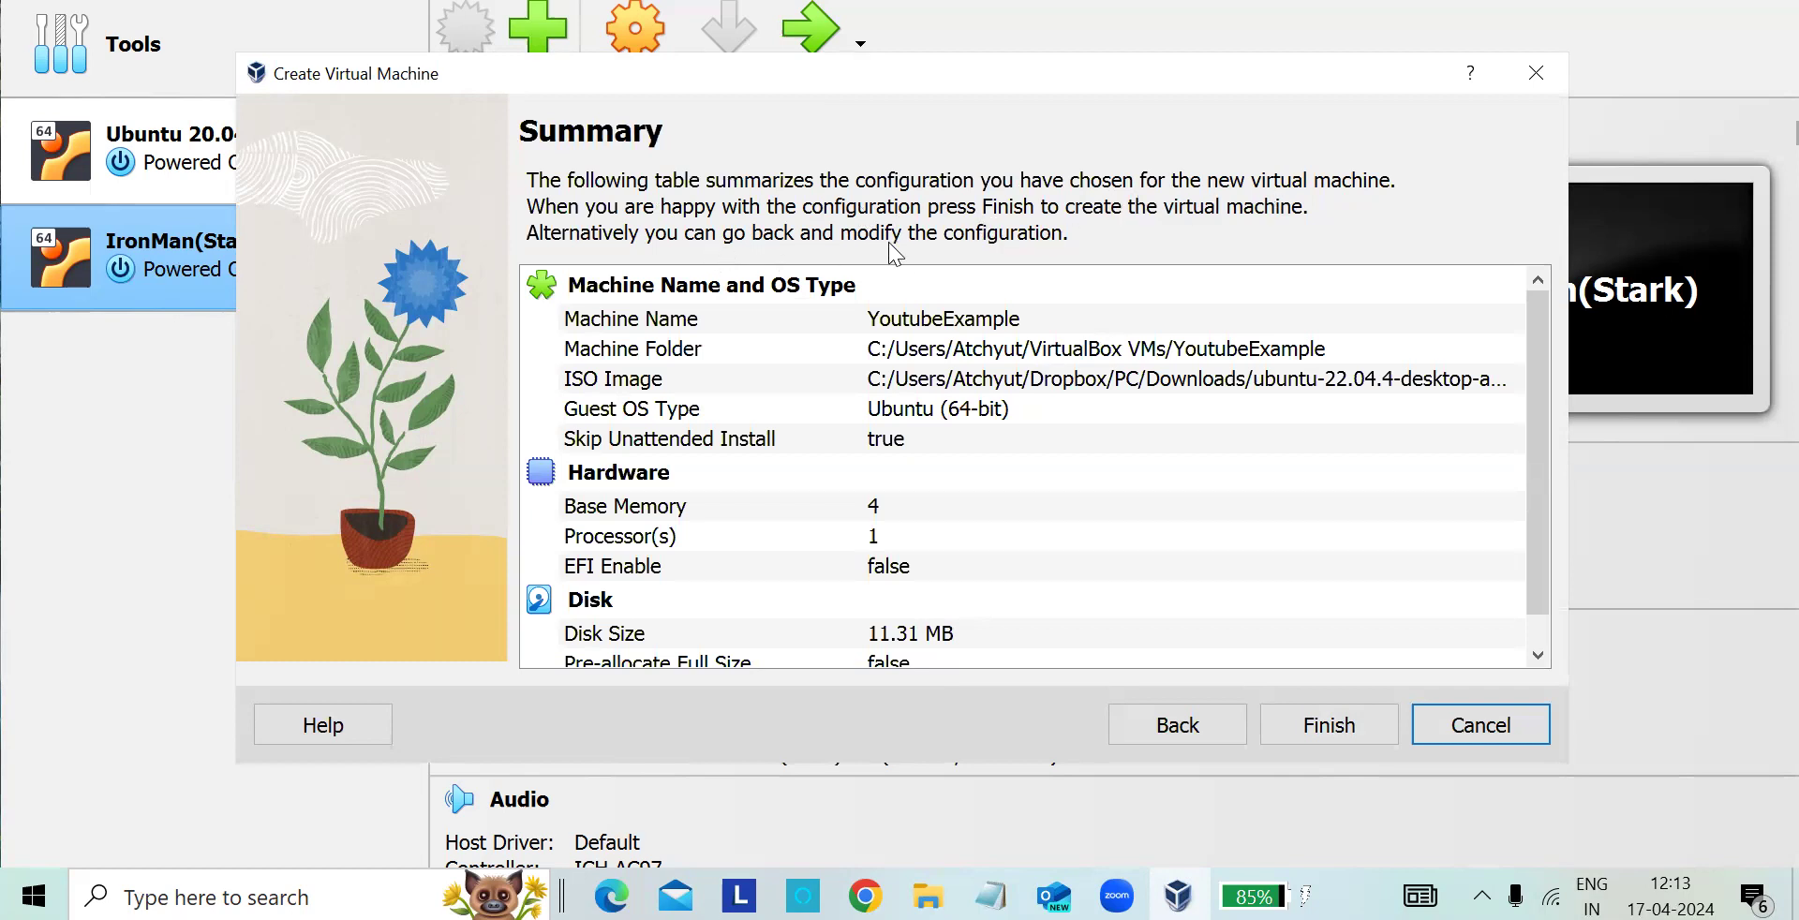
scroll(872, 310, down, 1)
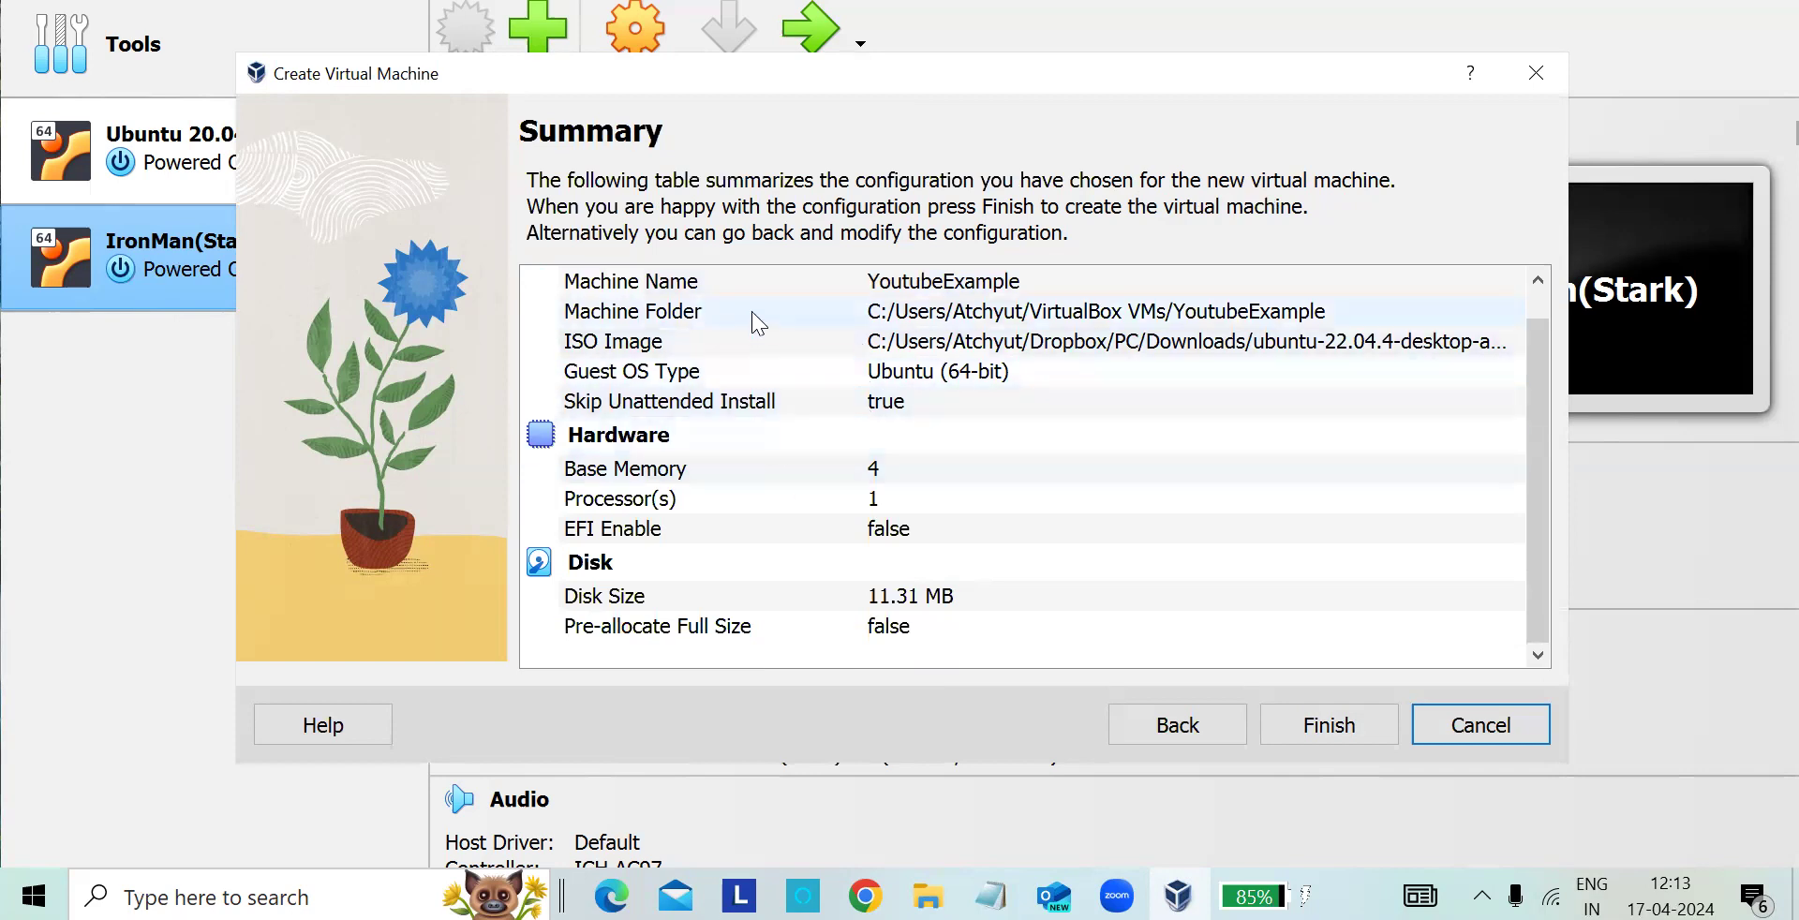
scroll(759, 324, up, 1)
scroll(820, 310, down, 1)
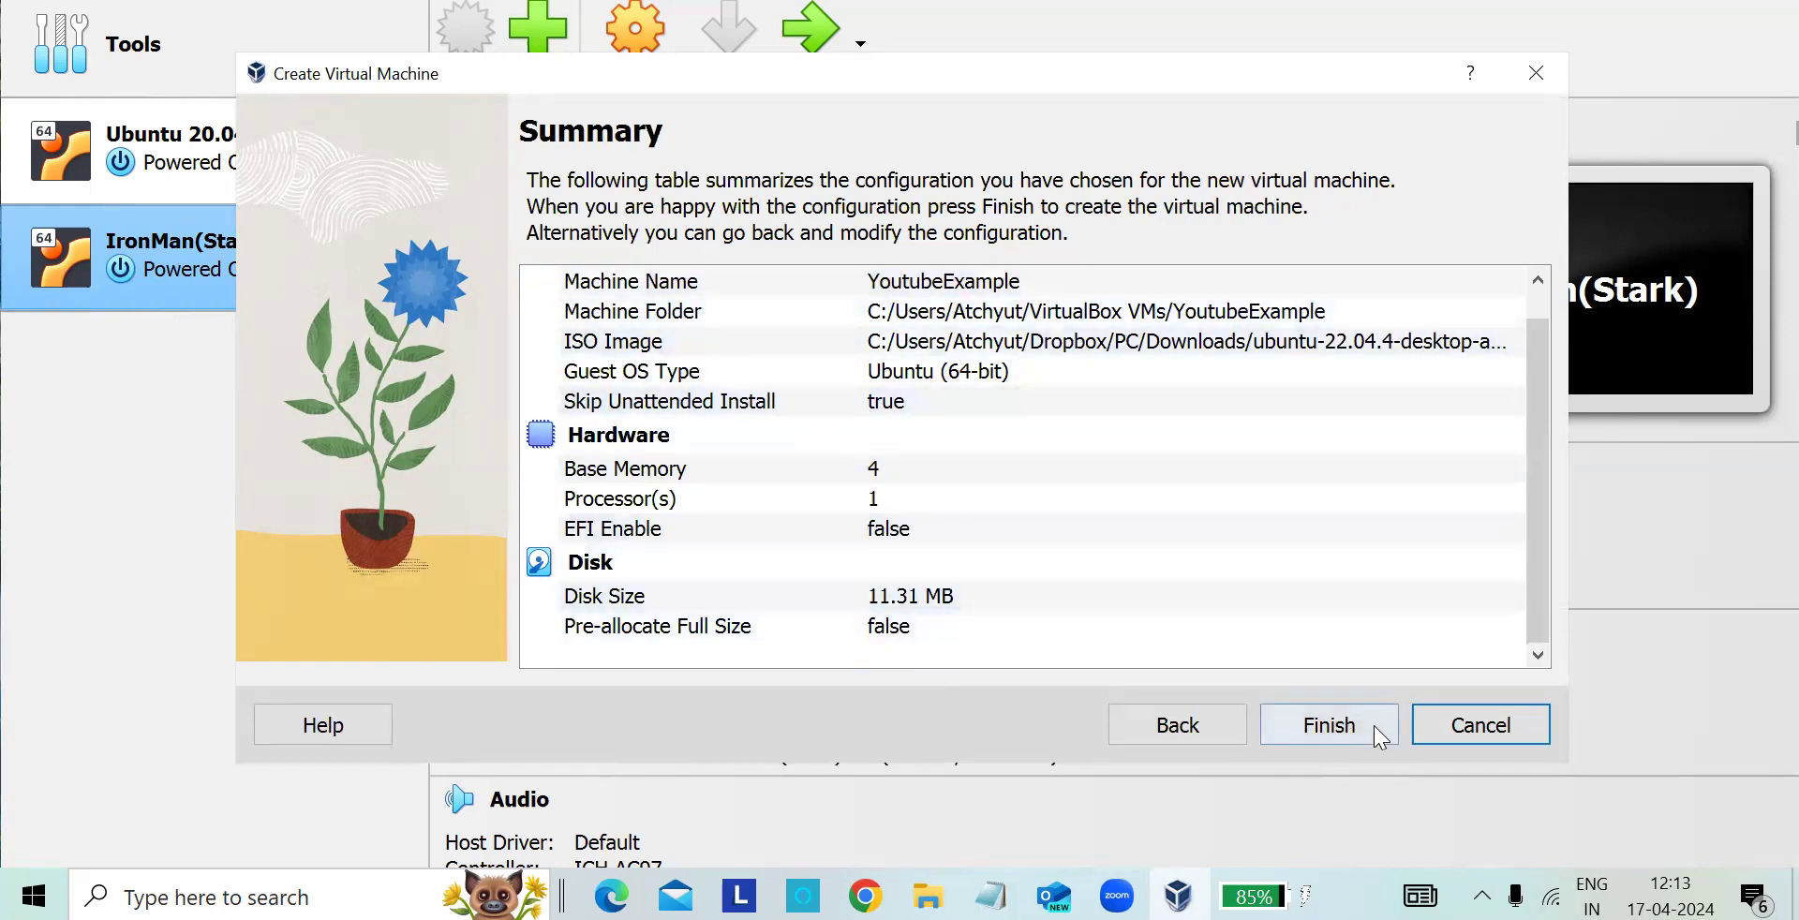
click(1340, 723)
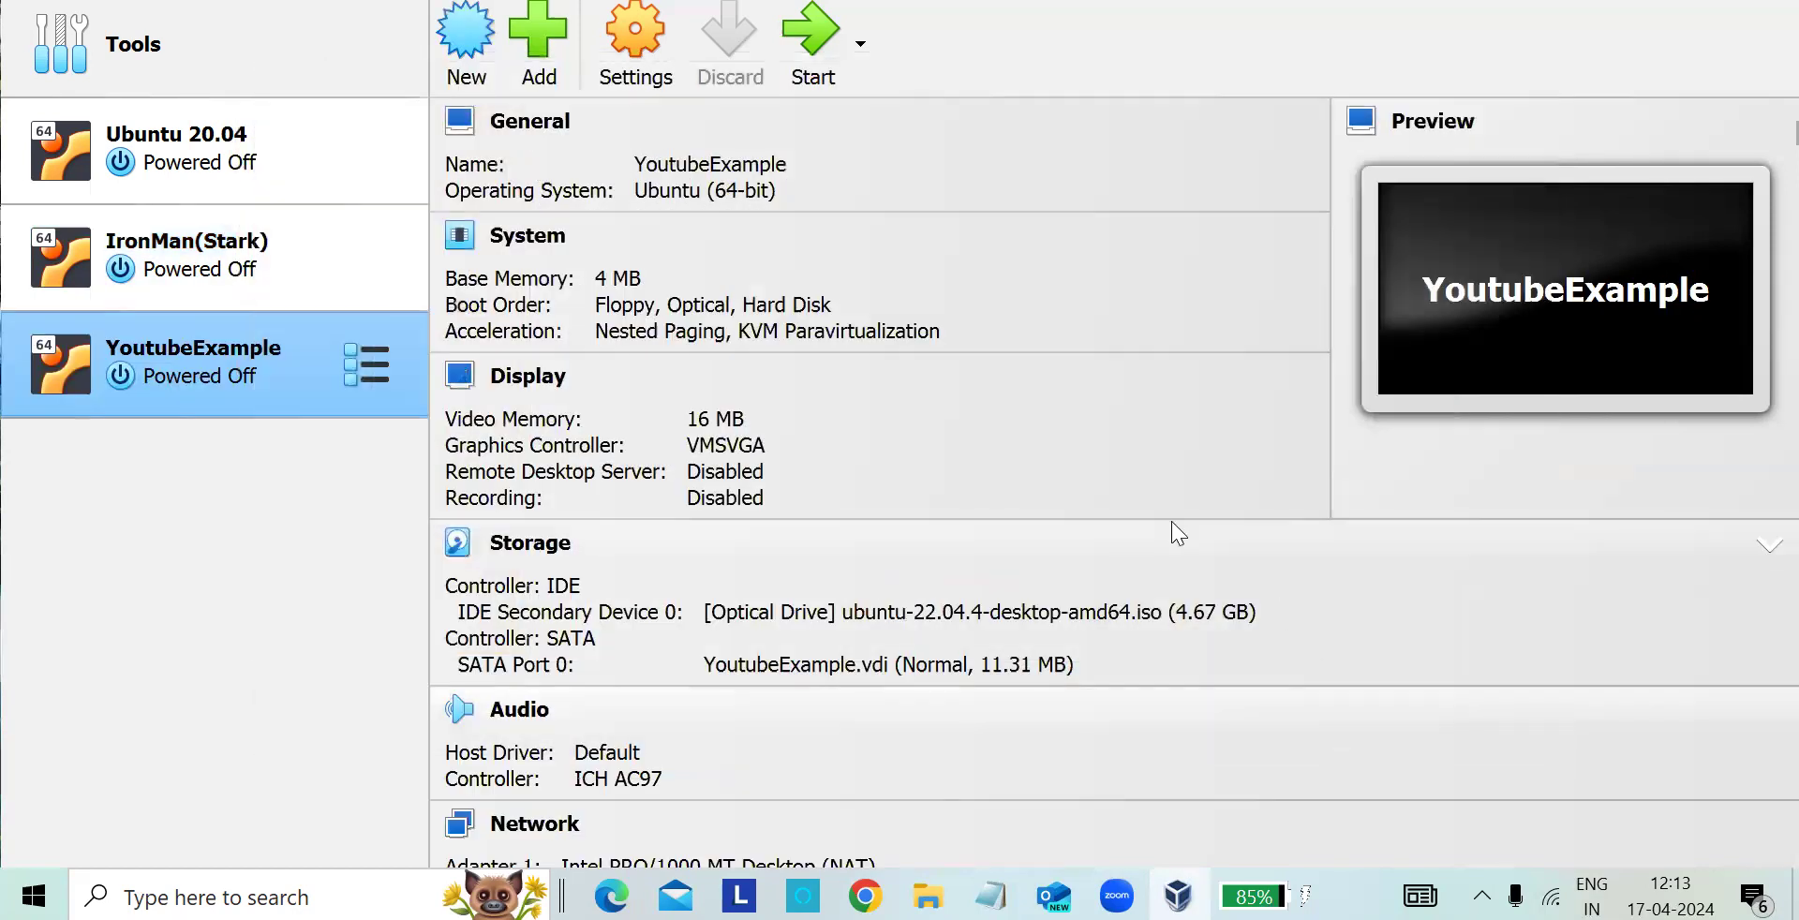
- Review the YoutubeExample machine's details, from its general and system sections down to shared folders and description
scroll(733, 532, down, 3)
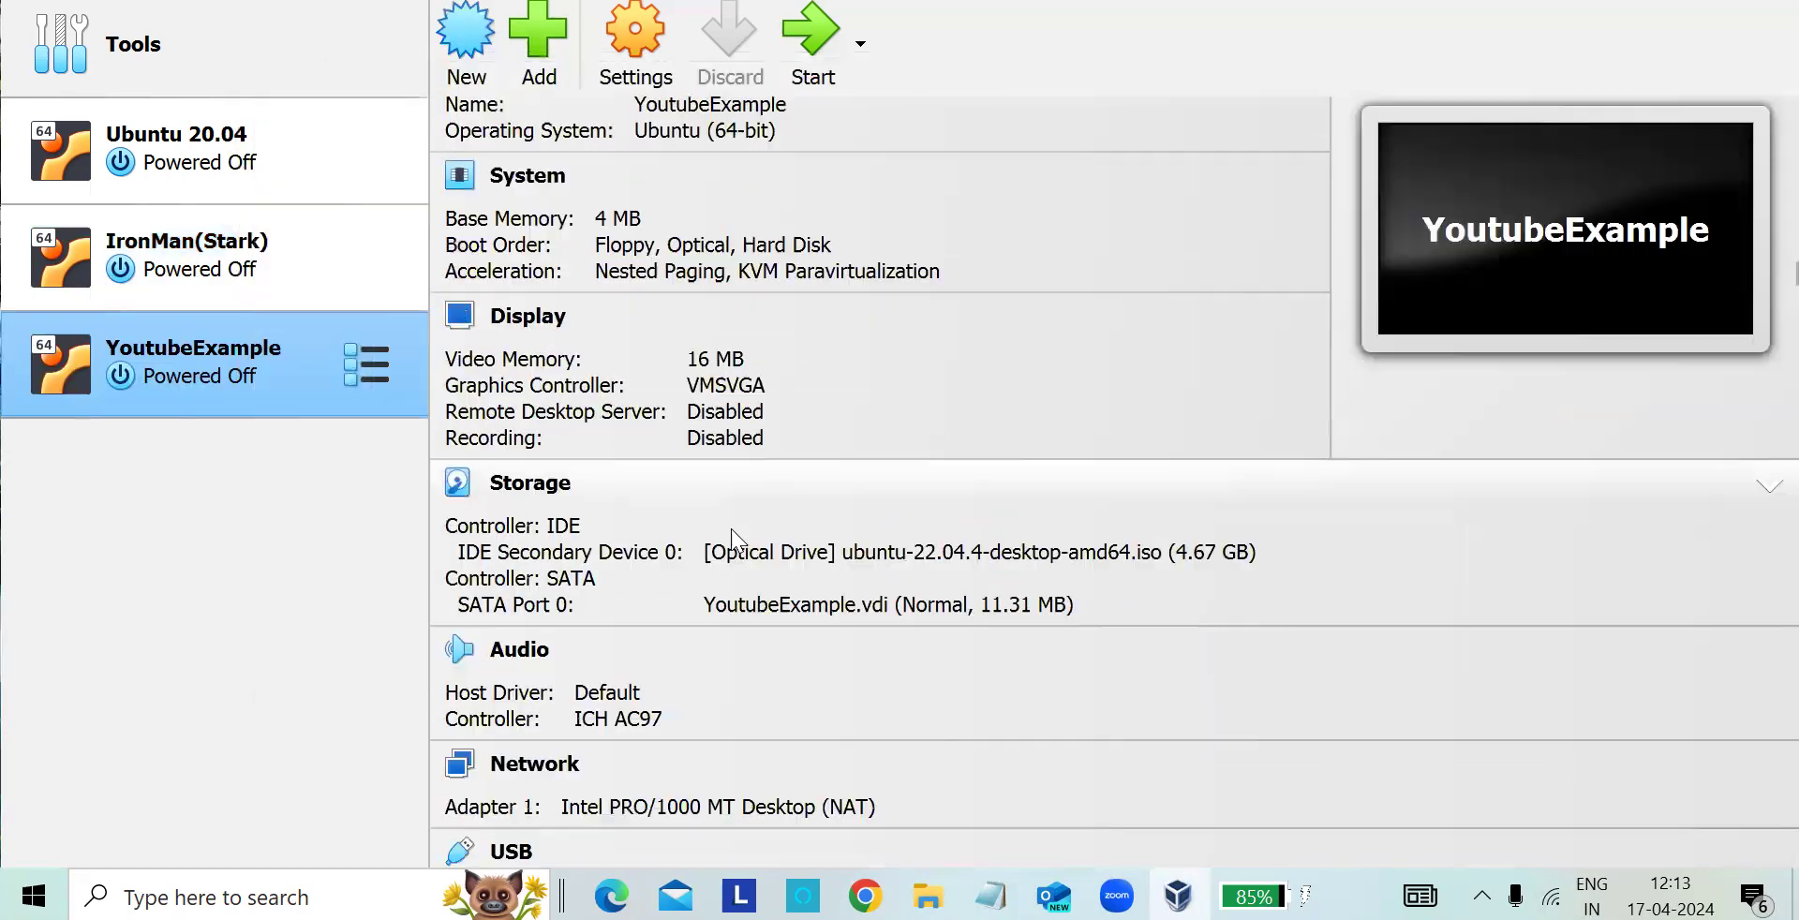
scroll(734, 530, up, 3)
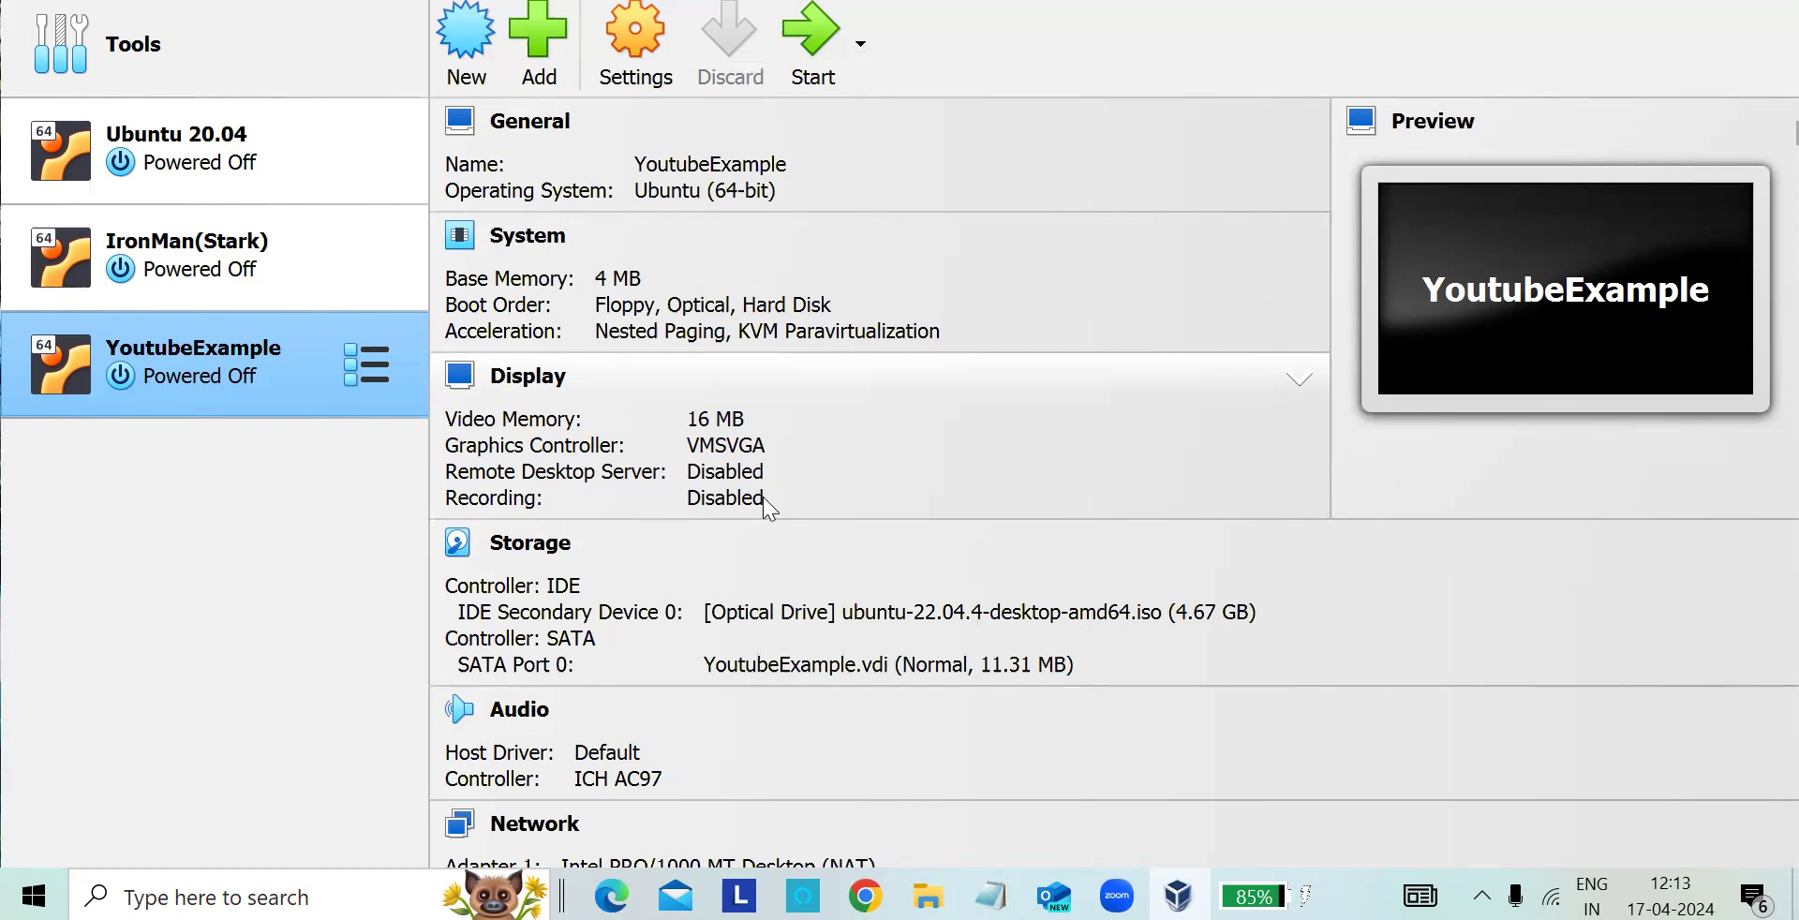
scroll(658, 551, down, 2)
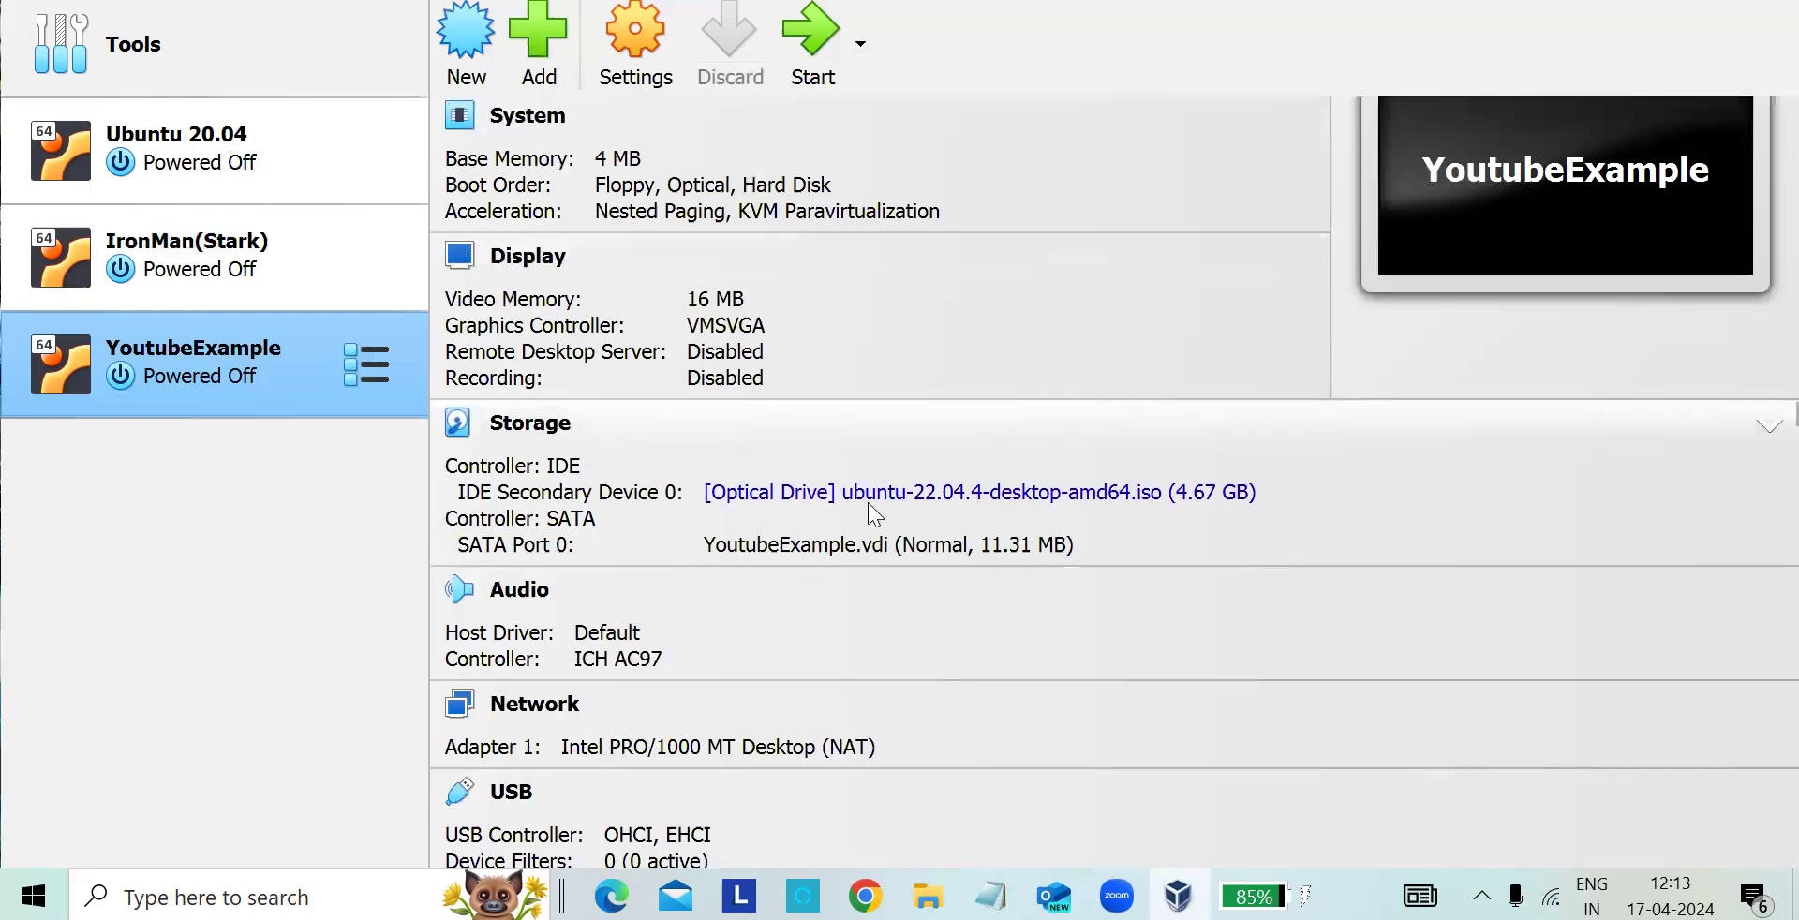
scroll(640, 626, down, 3)
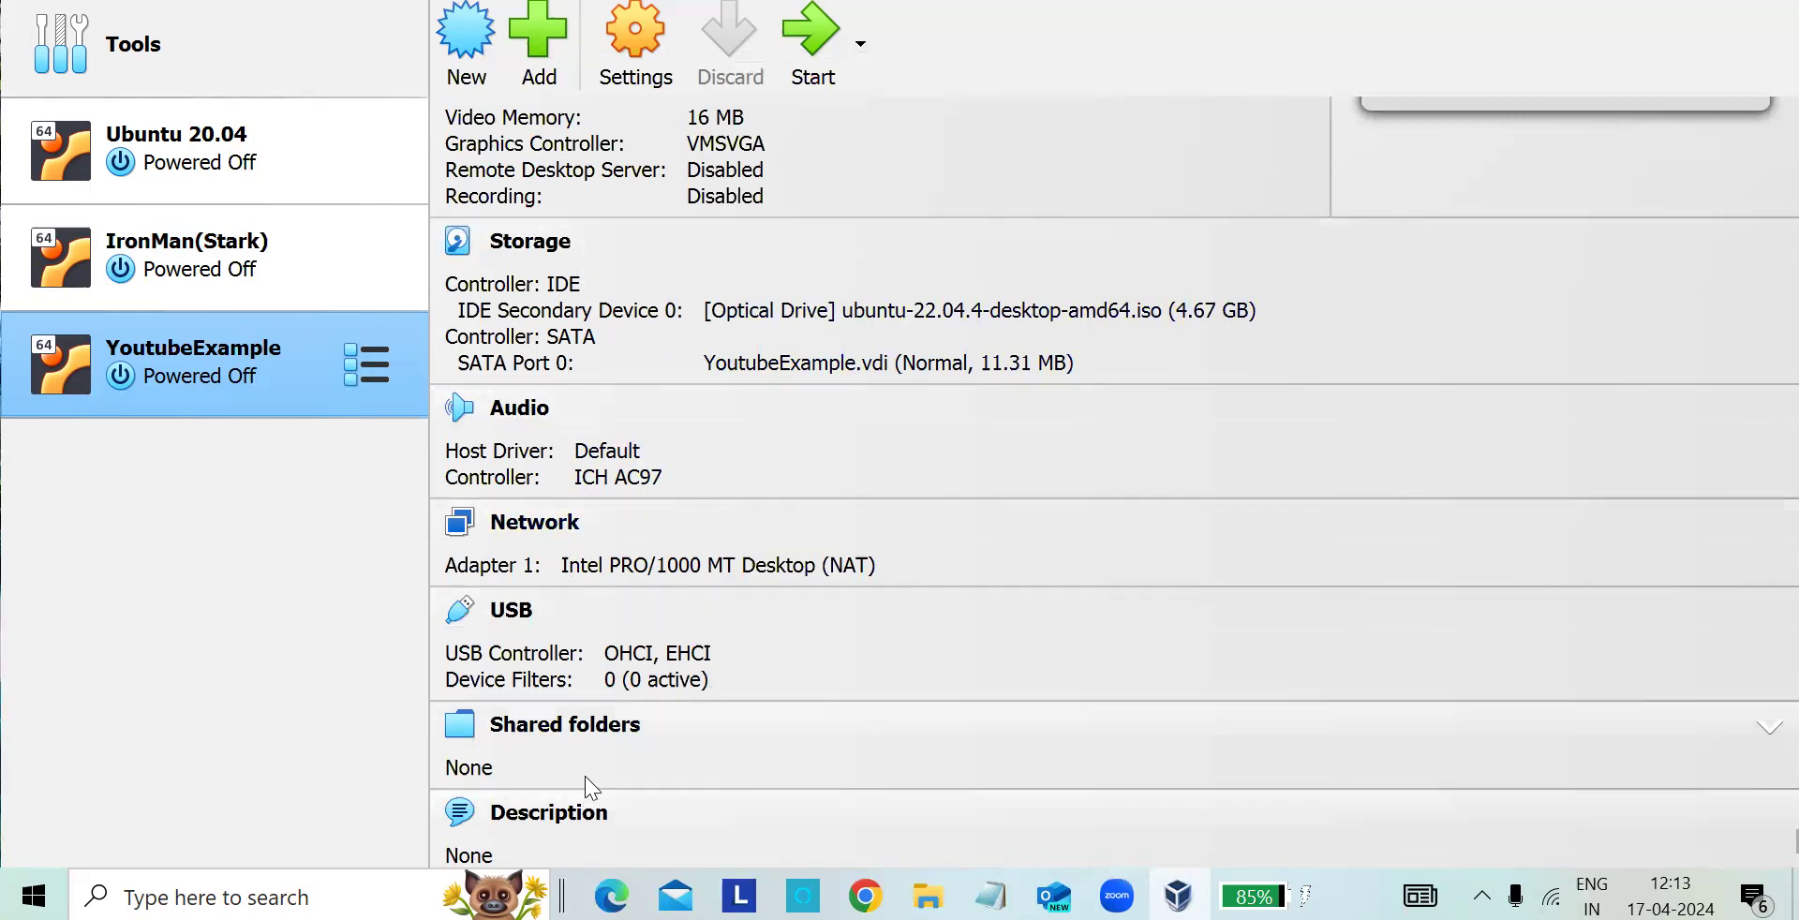
scroll(592, 697, up, 5)
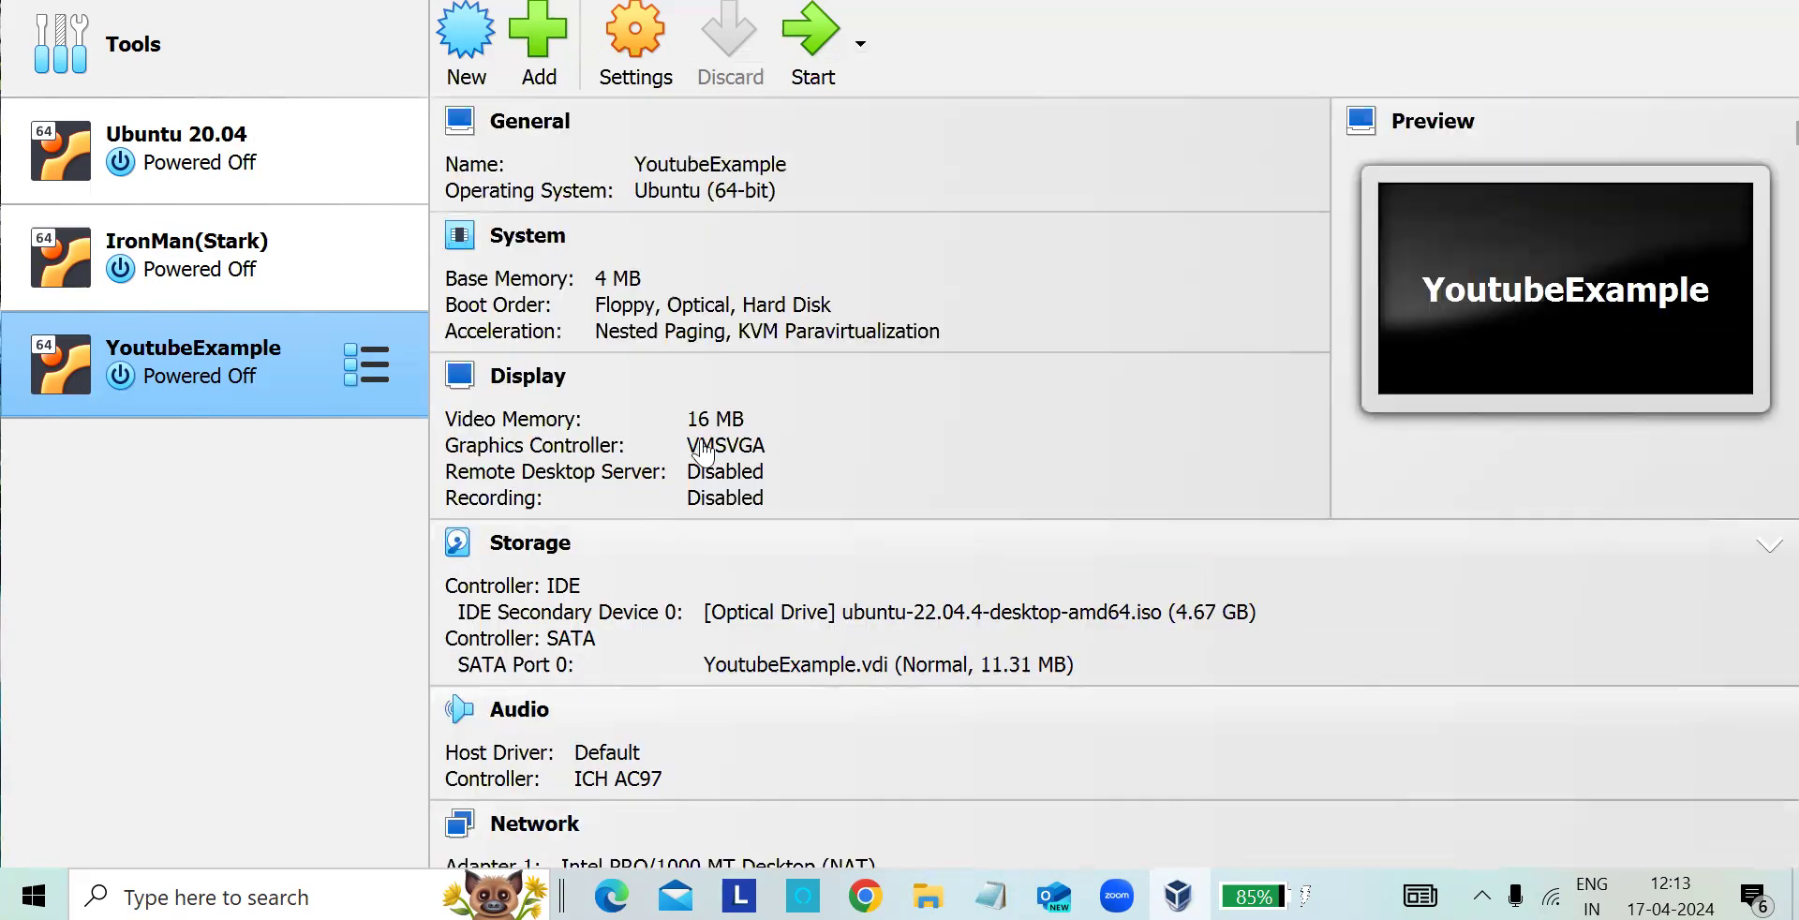
- Review the YoutubeExample machine's general settings, covering its basic, advanced, description and disk encryption options
click(633, 22)
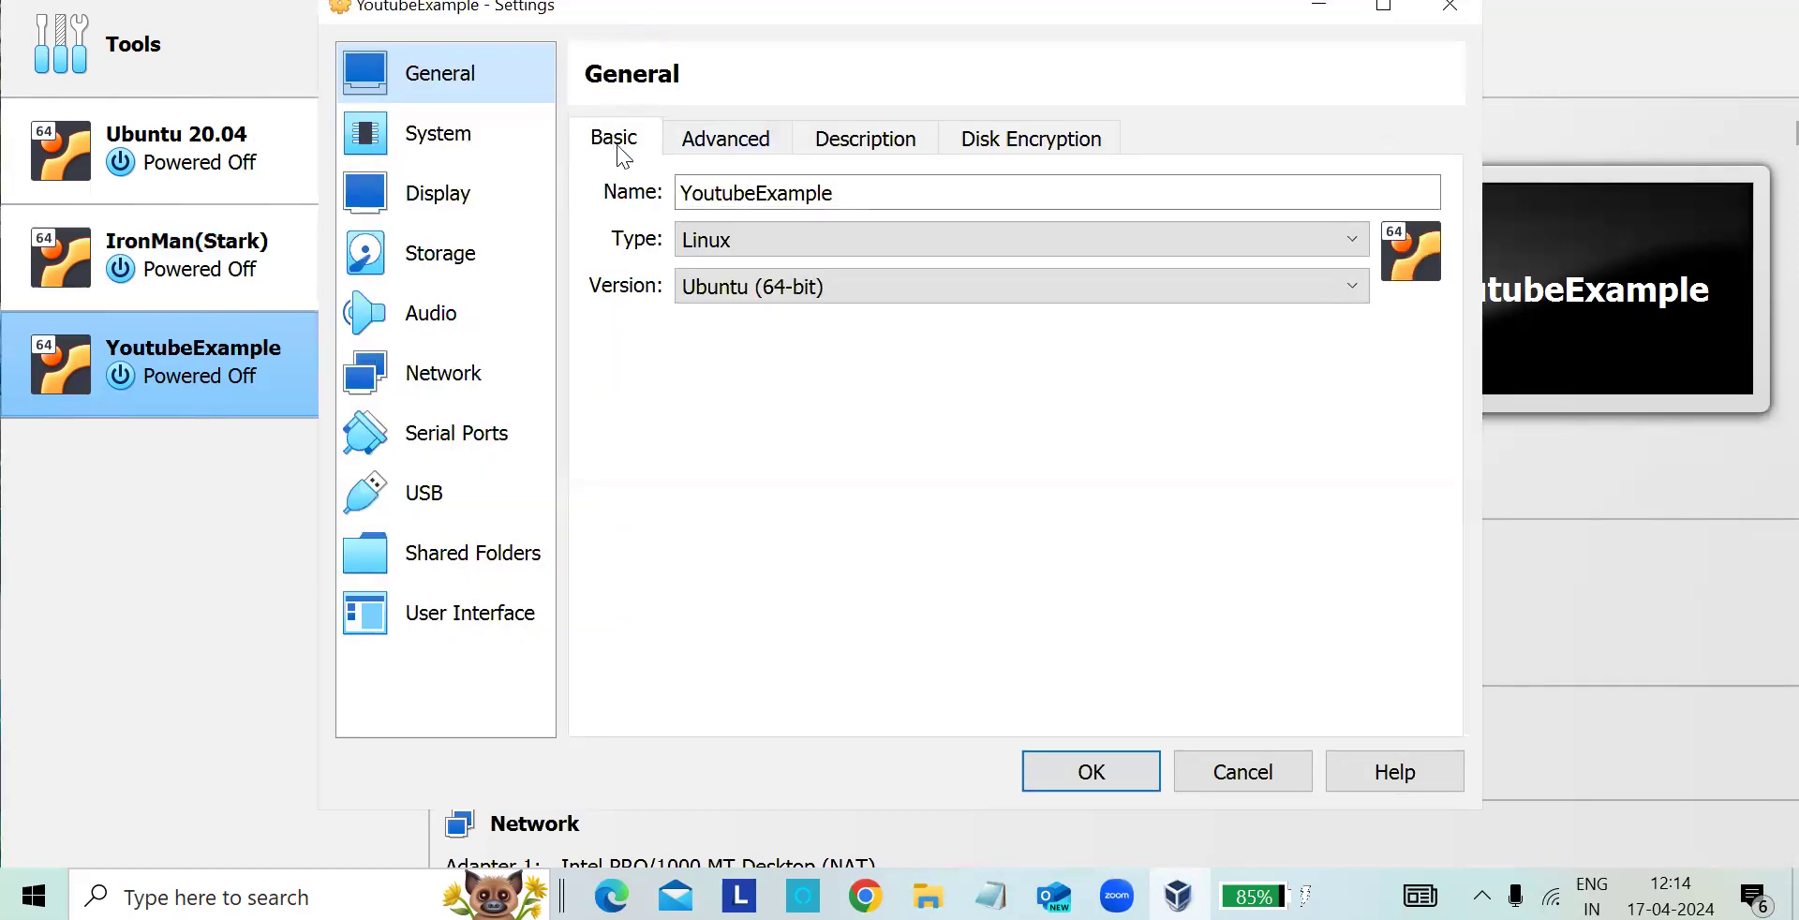
click(755, 153)
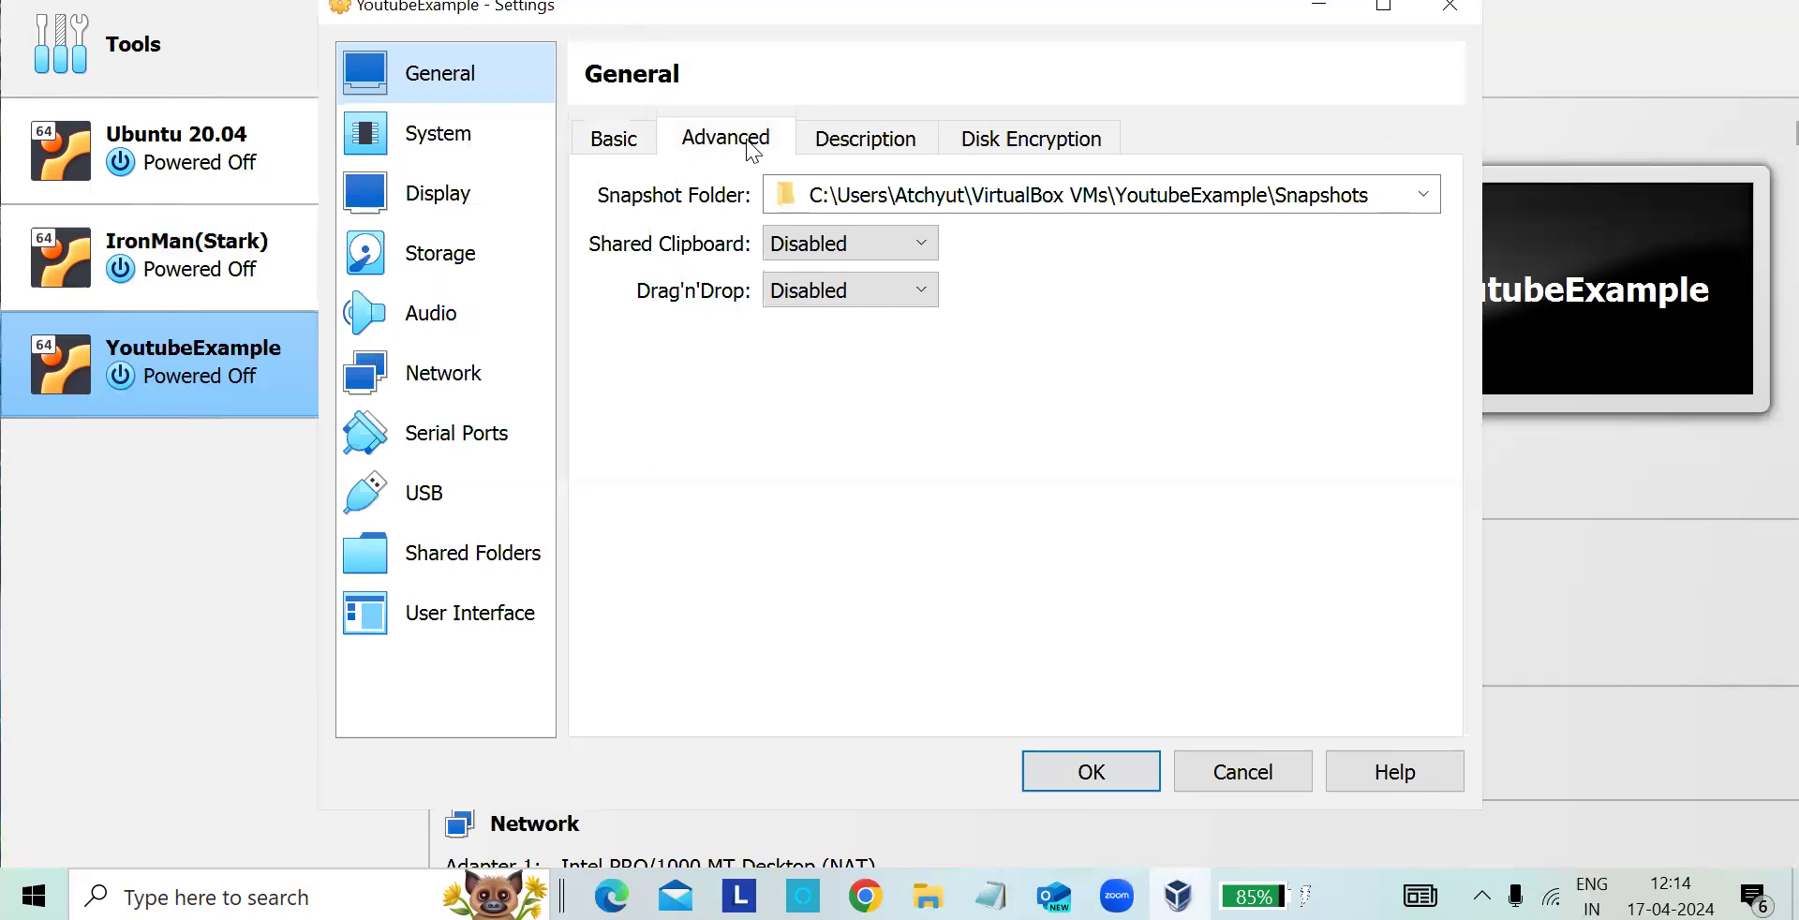
click(864, 139)
click(1034, 139)
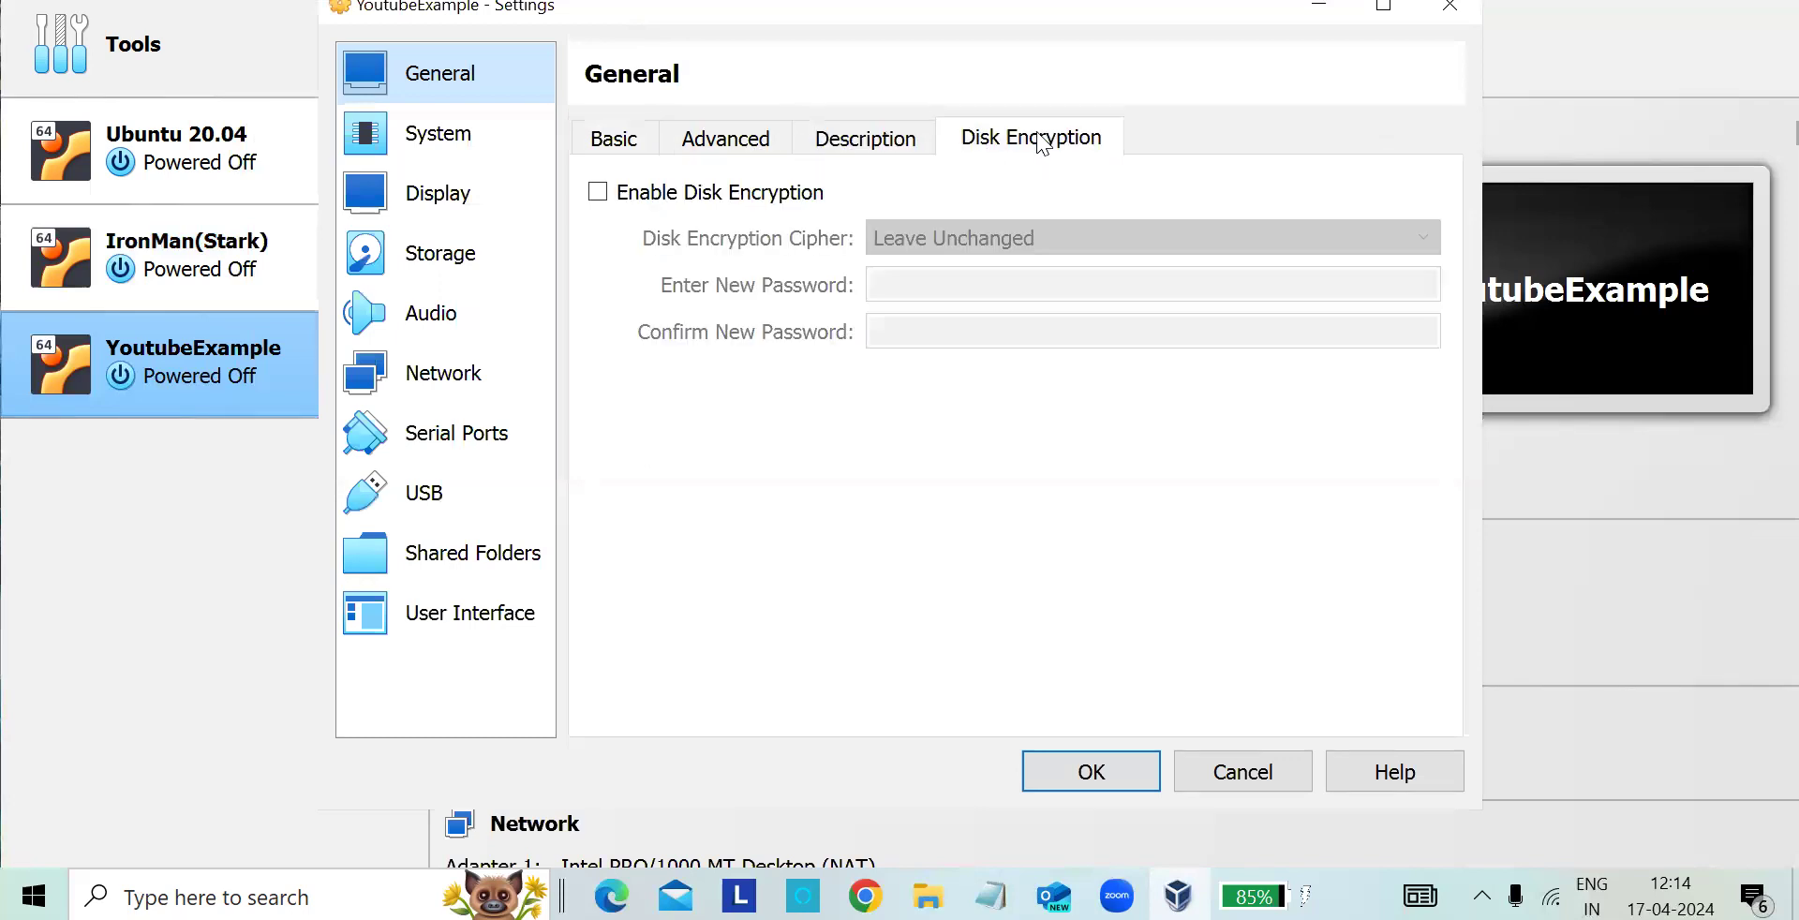
click(467, 133)
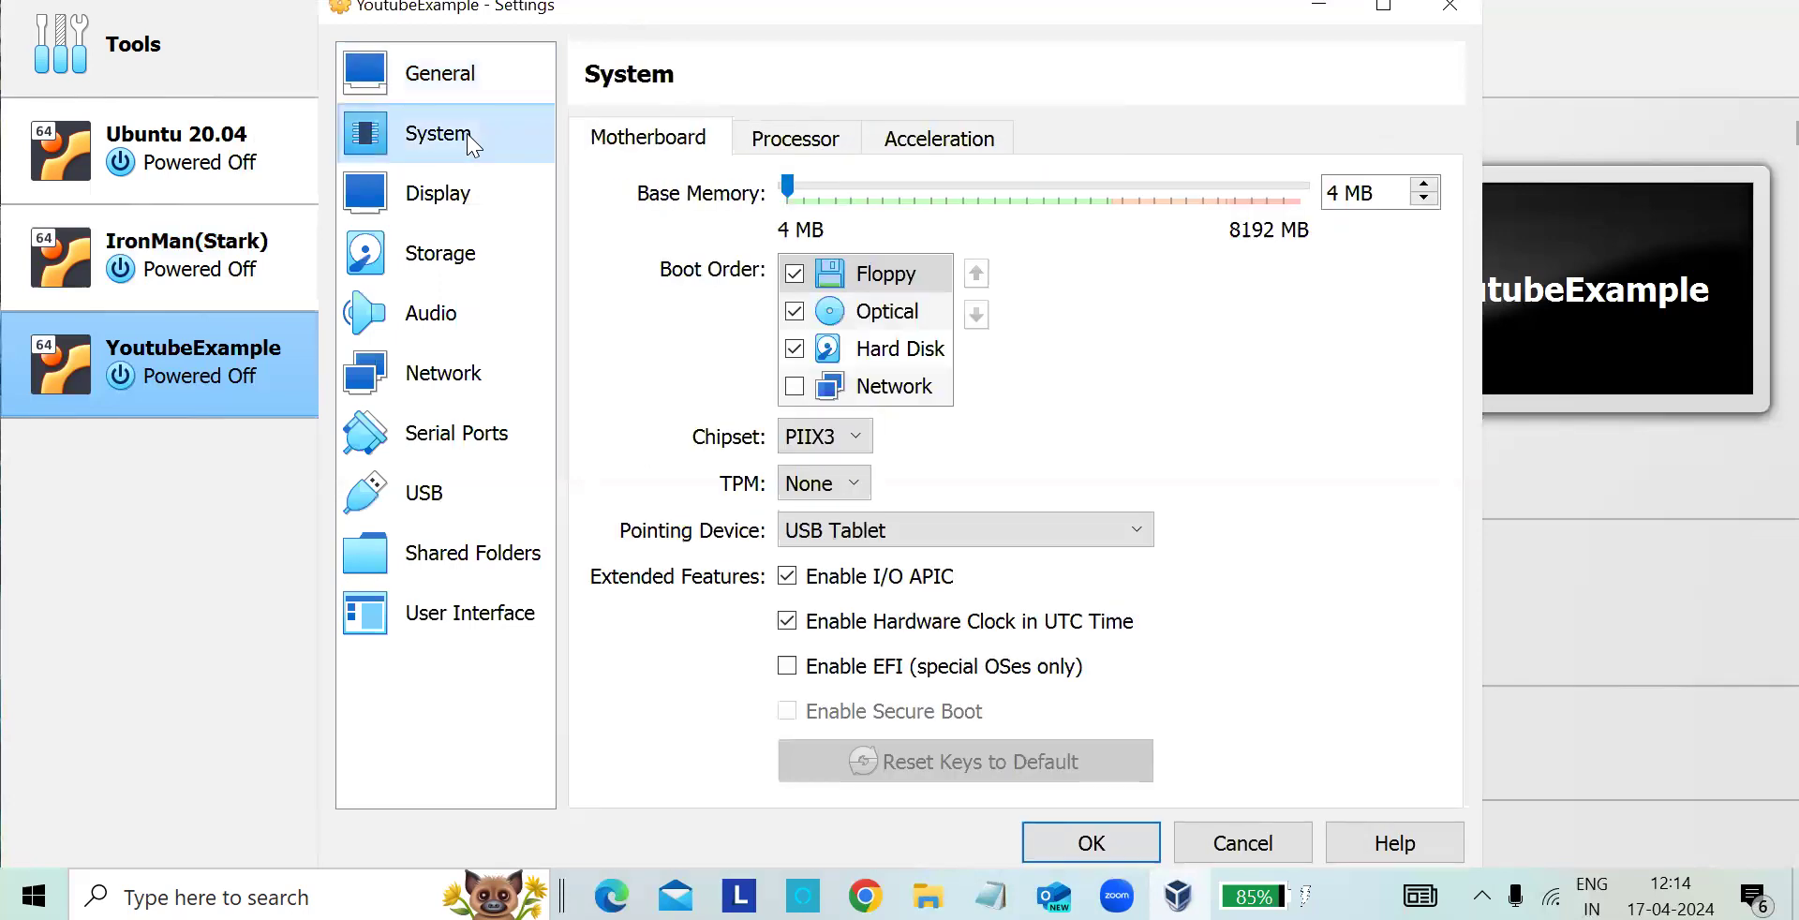
click(434, 93)
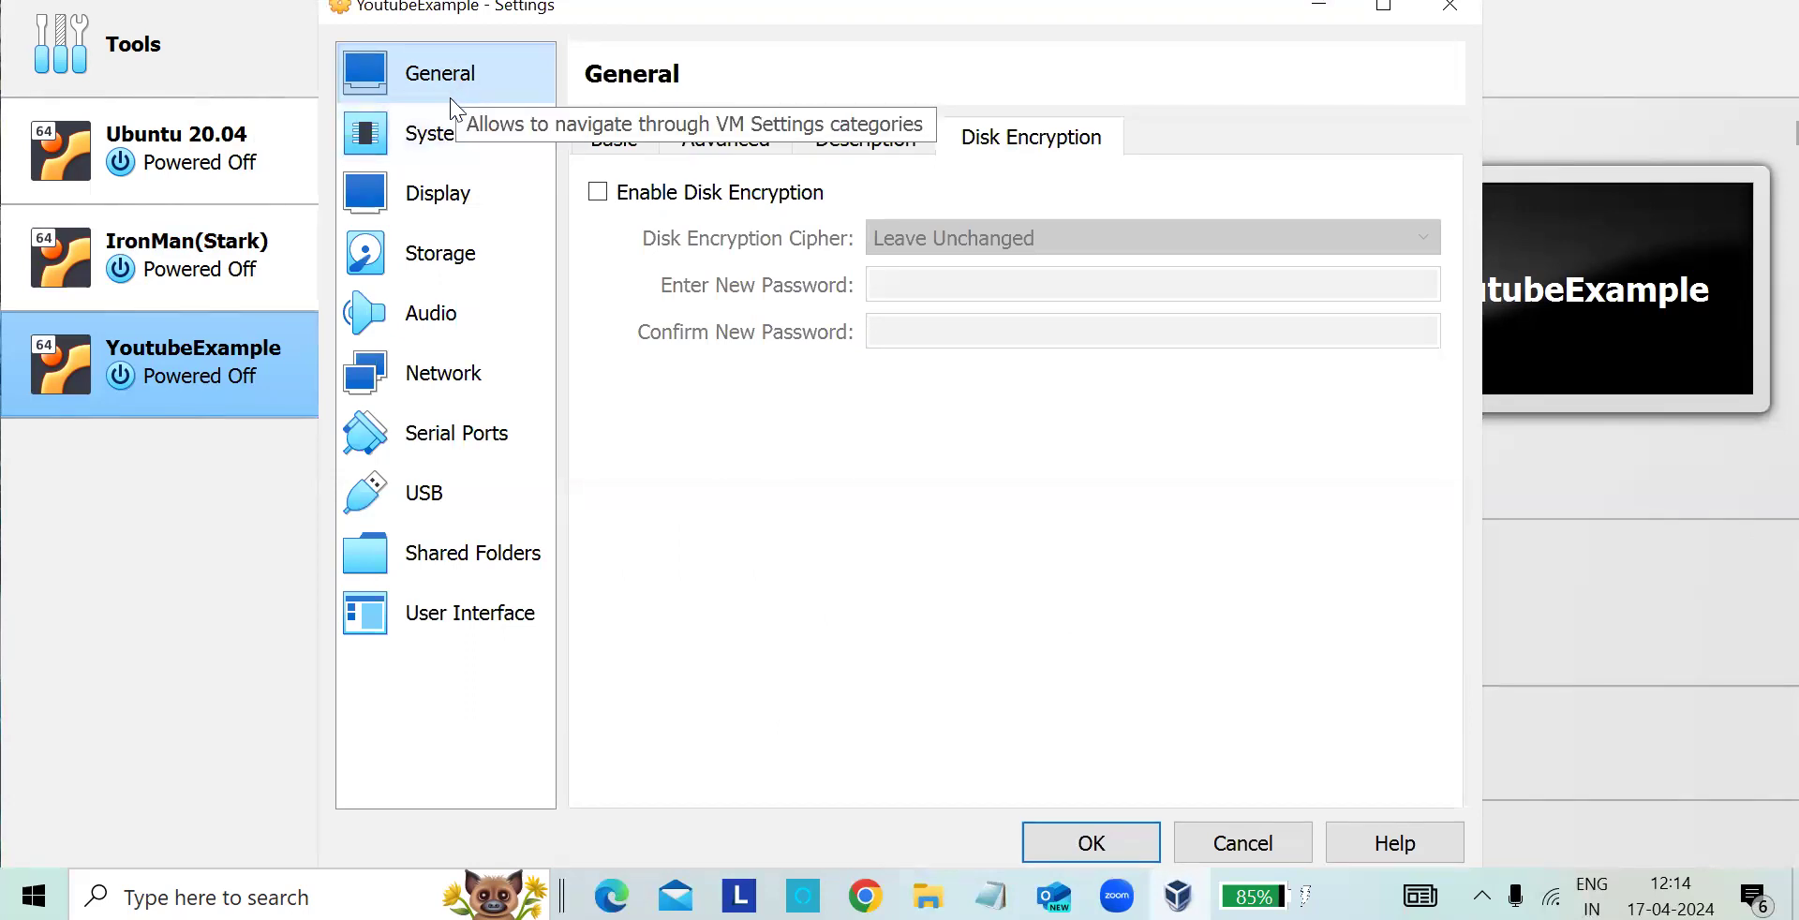
- Try out base memory amounts up to 8192 MB for the machine and settle on about 2463 MB
click(451, 112)
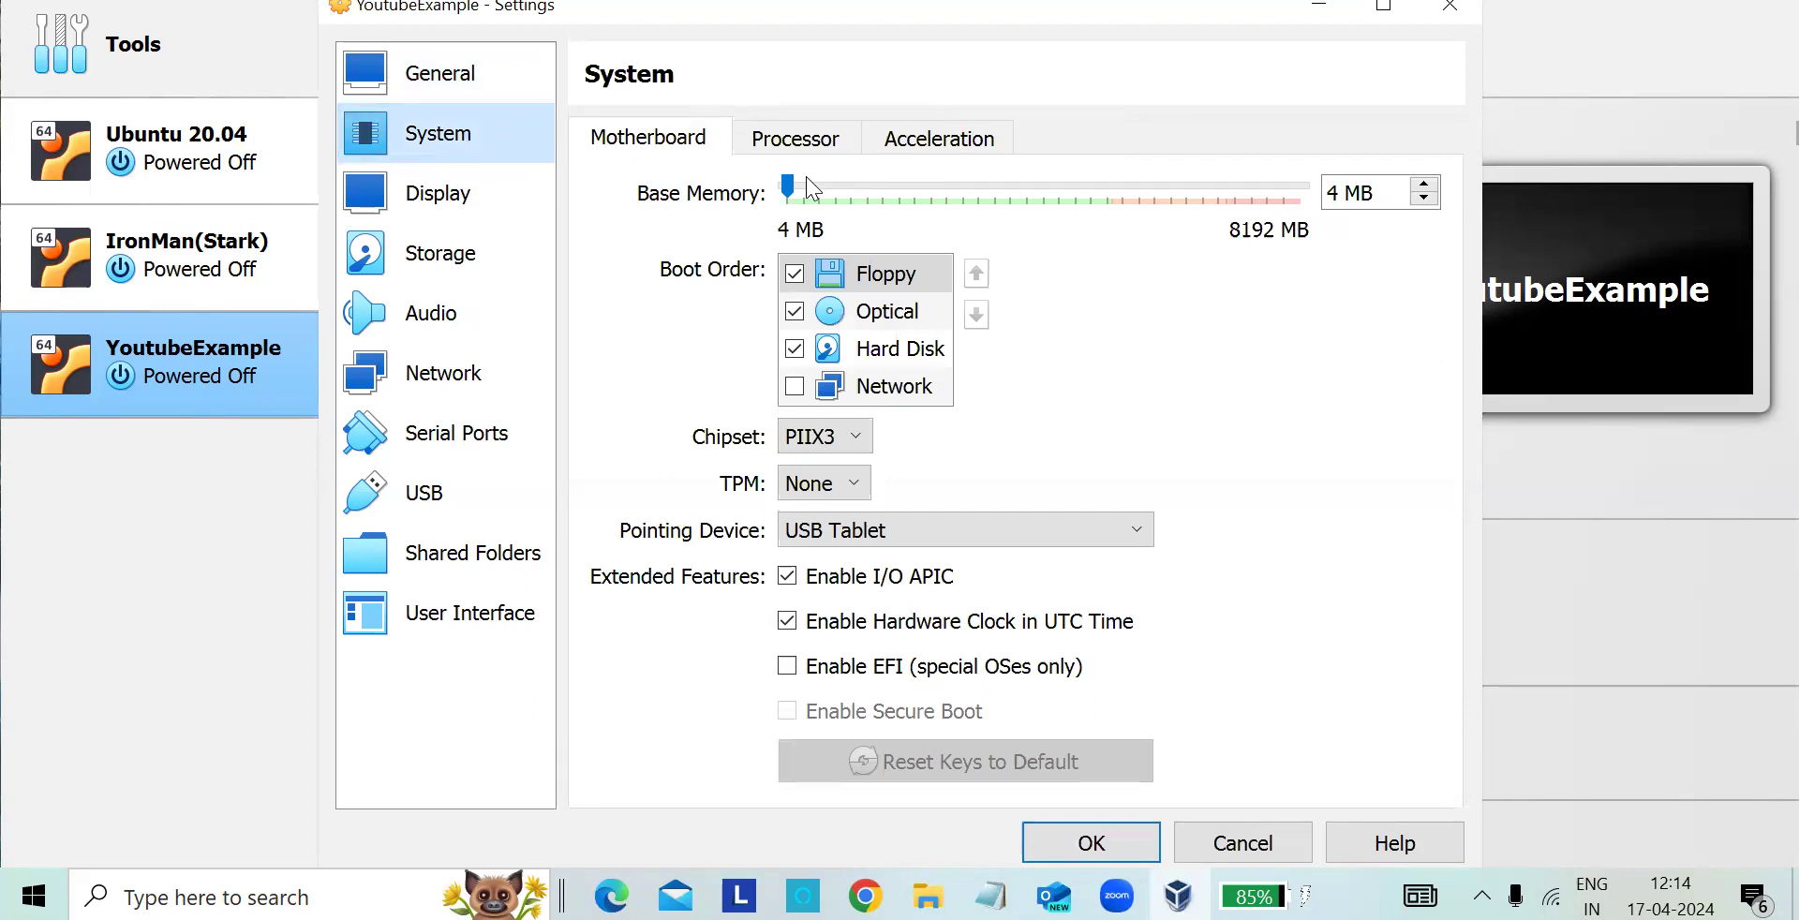
drag(789, 185, 1349, 192)
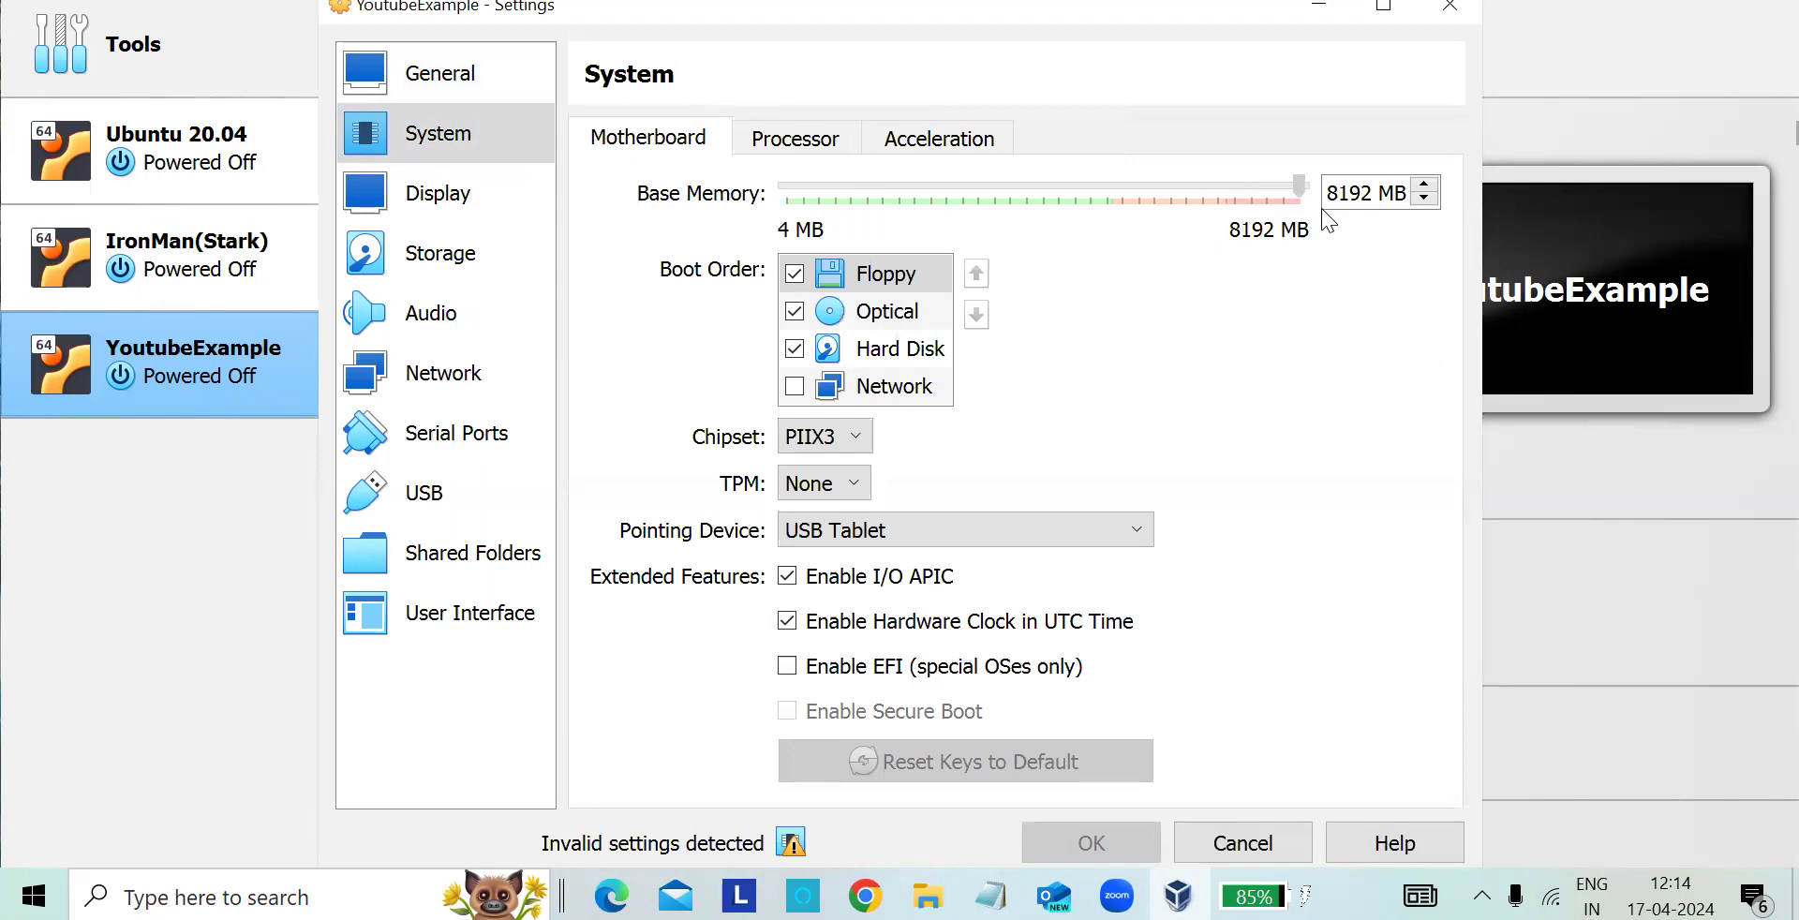
drag(1300, 187, 1157, 237)
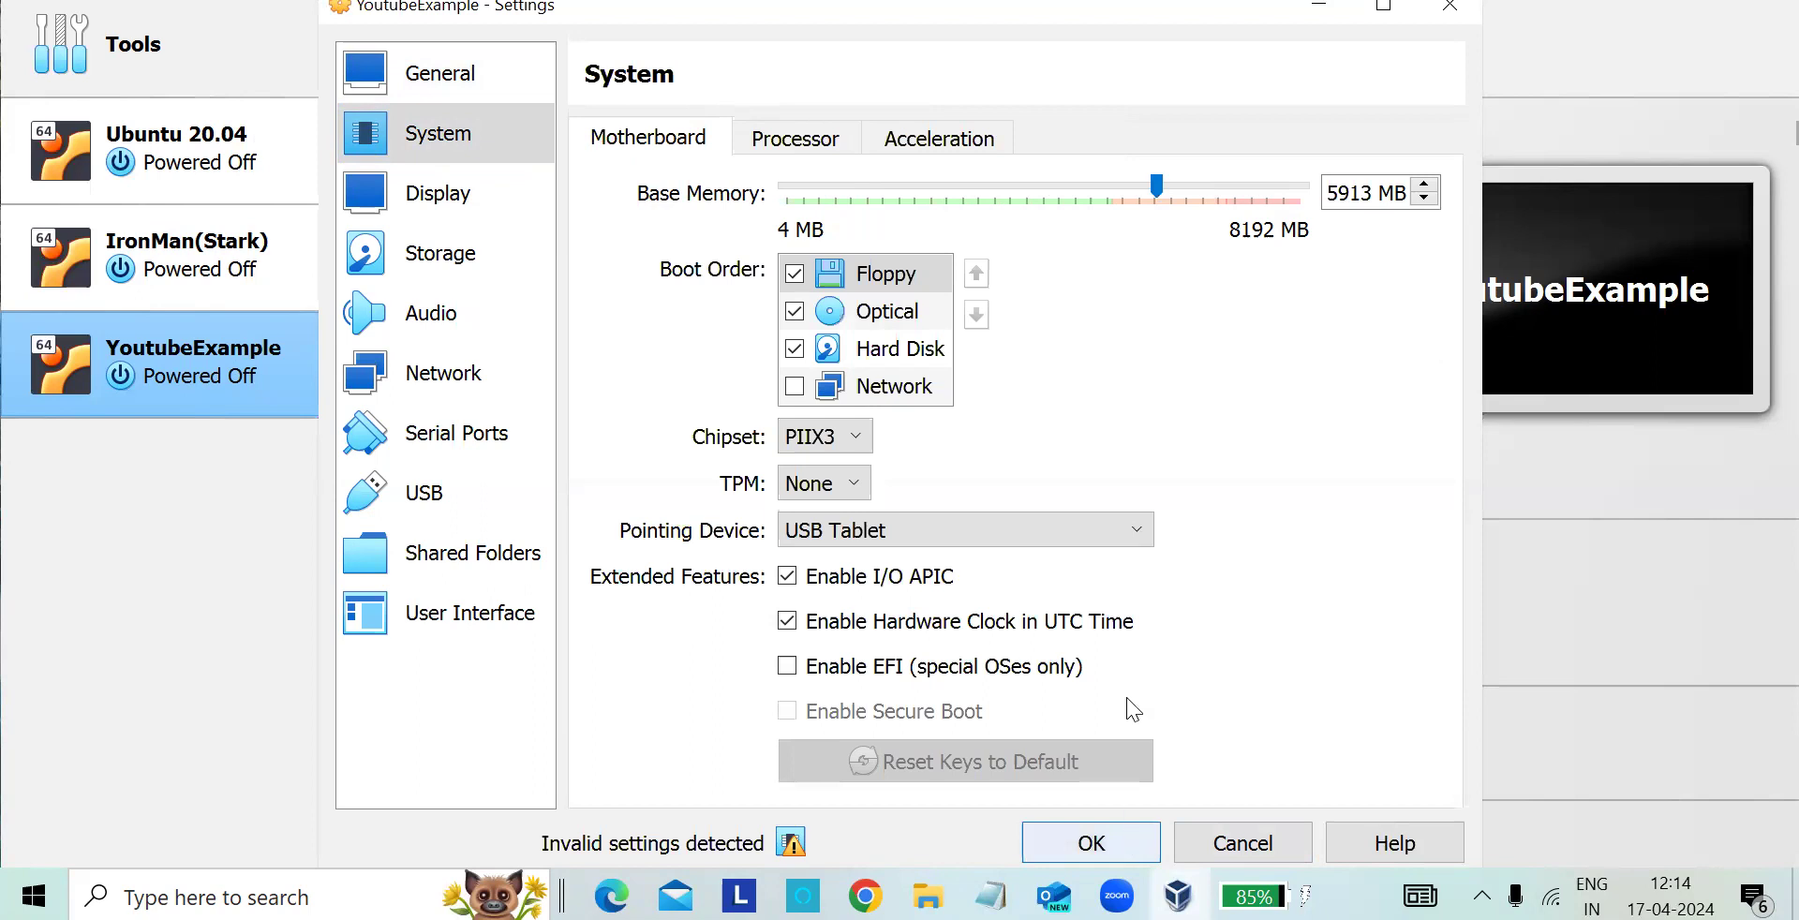
drag(1156, 186, 1228, 210)
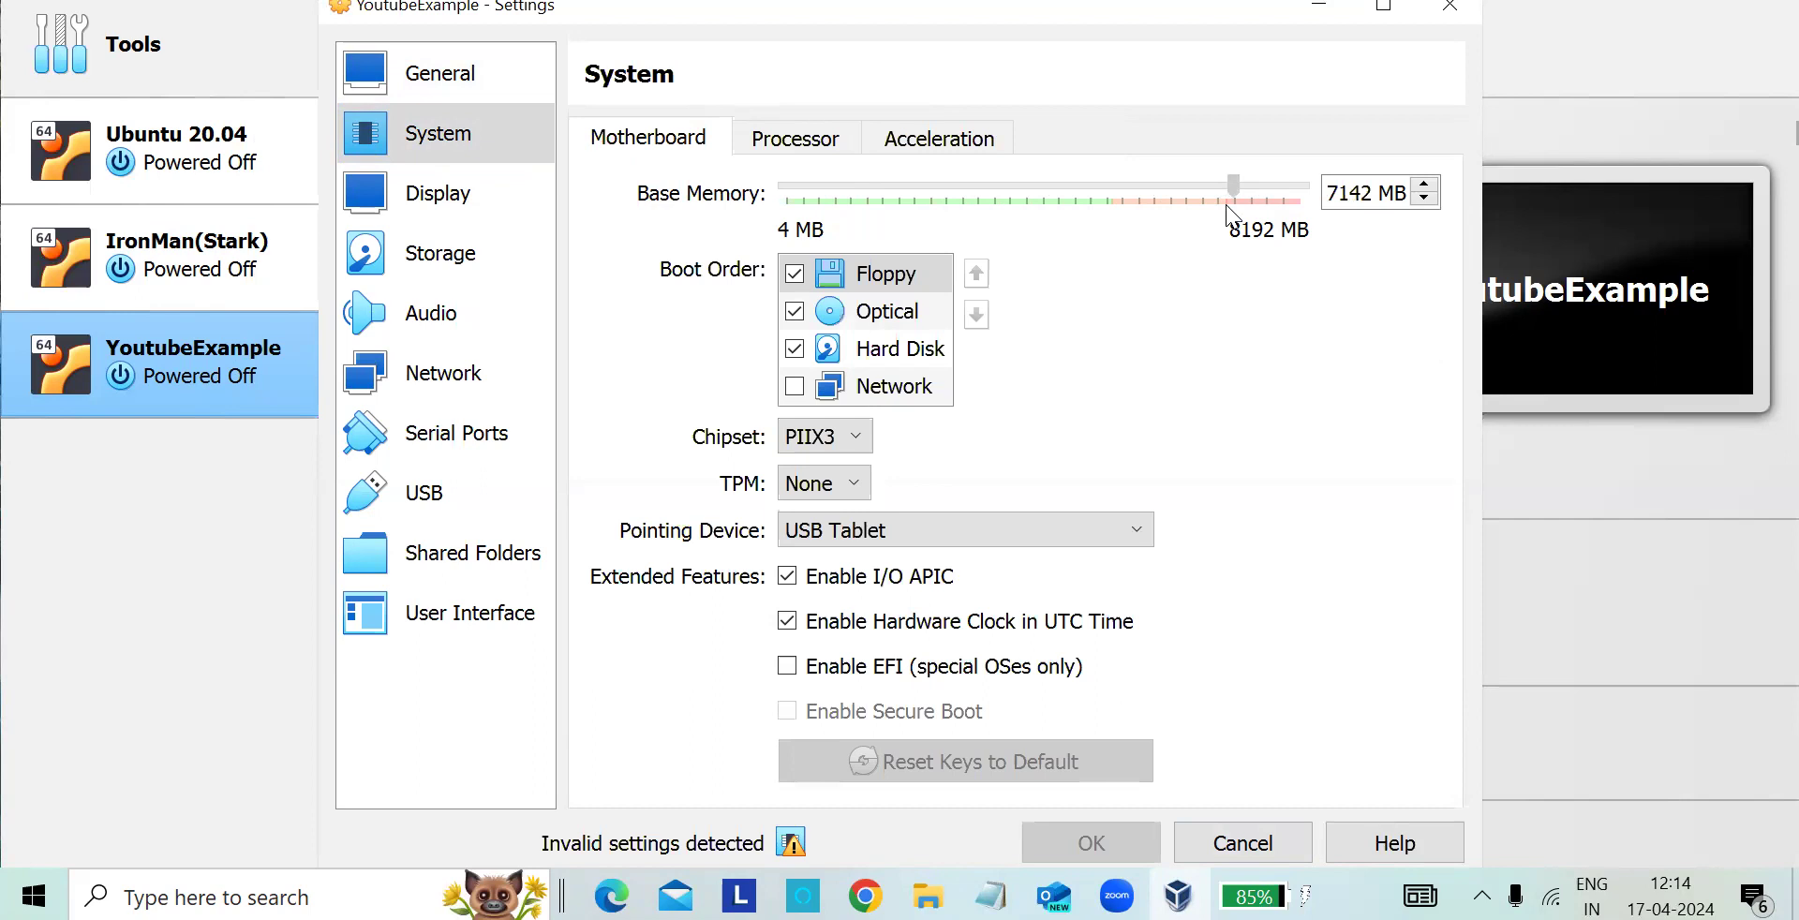
drag(1227, 208, 1118, 178)
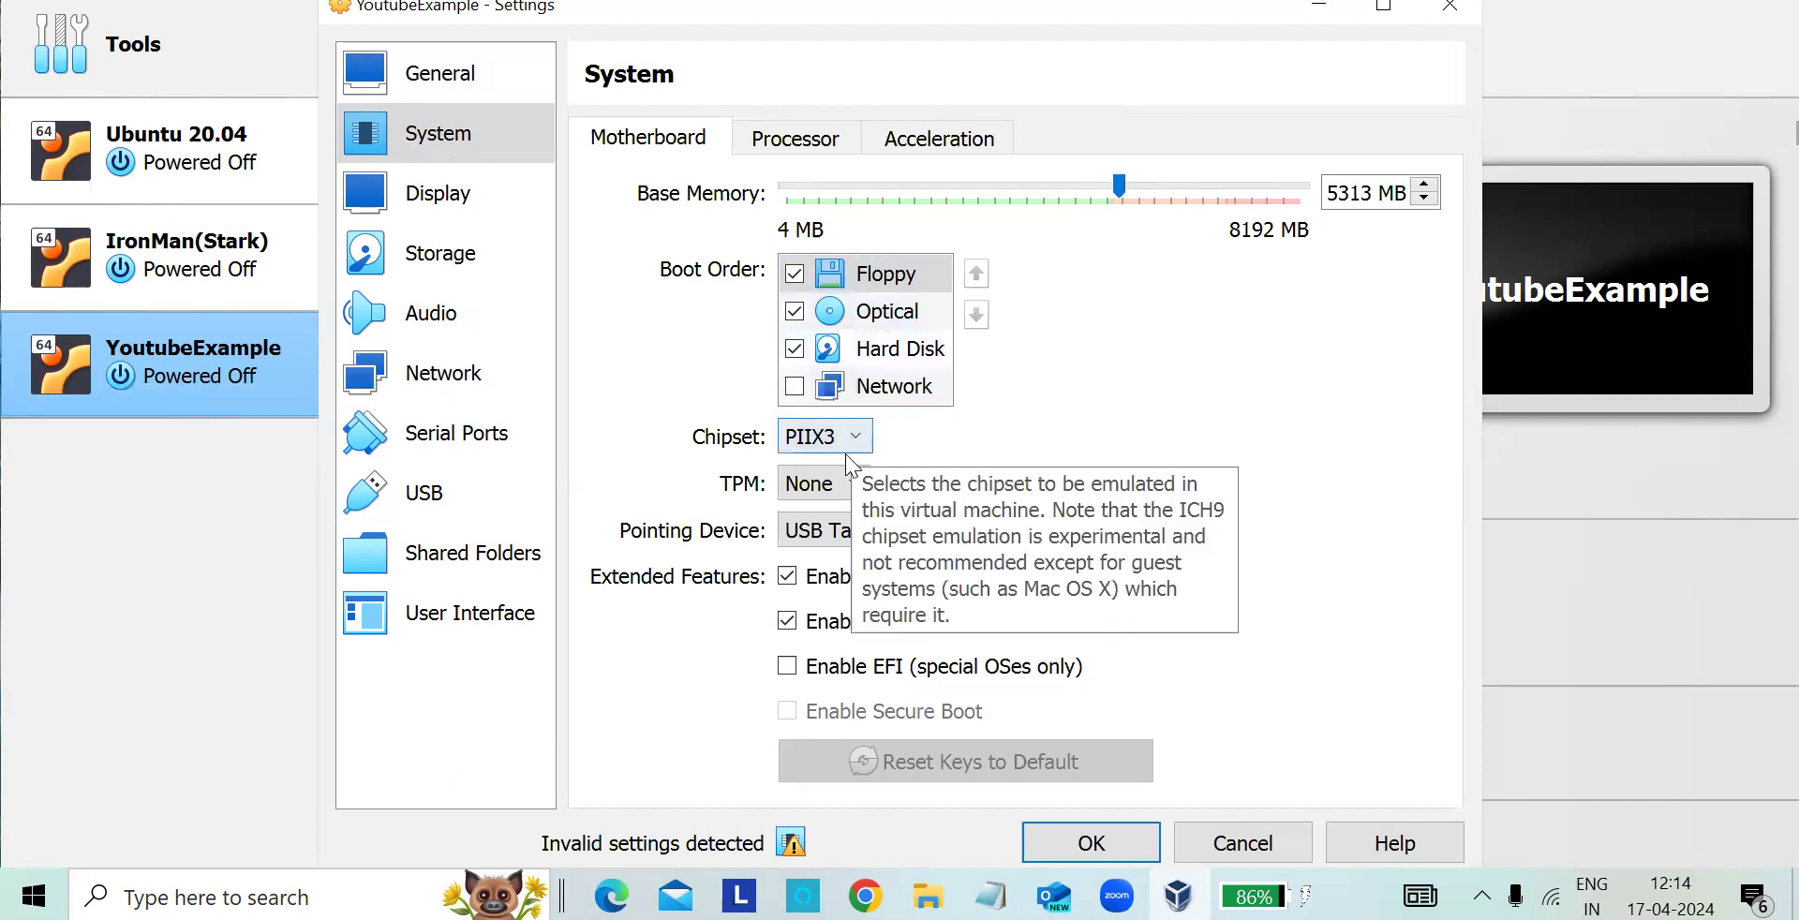
drag(1127, 180, 952, 188)
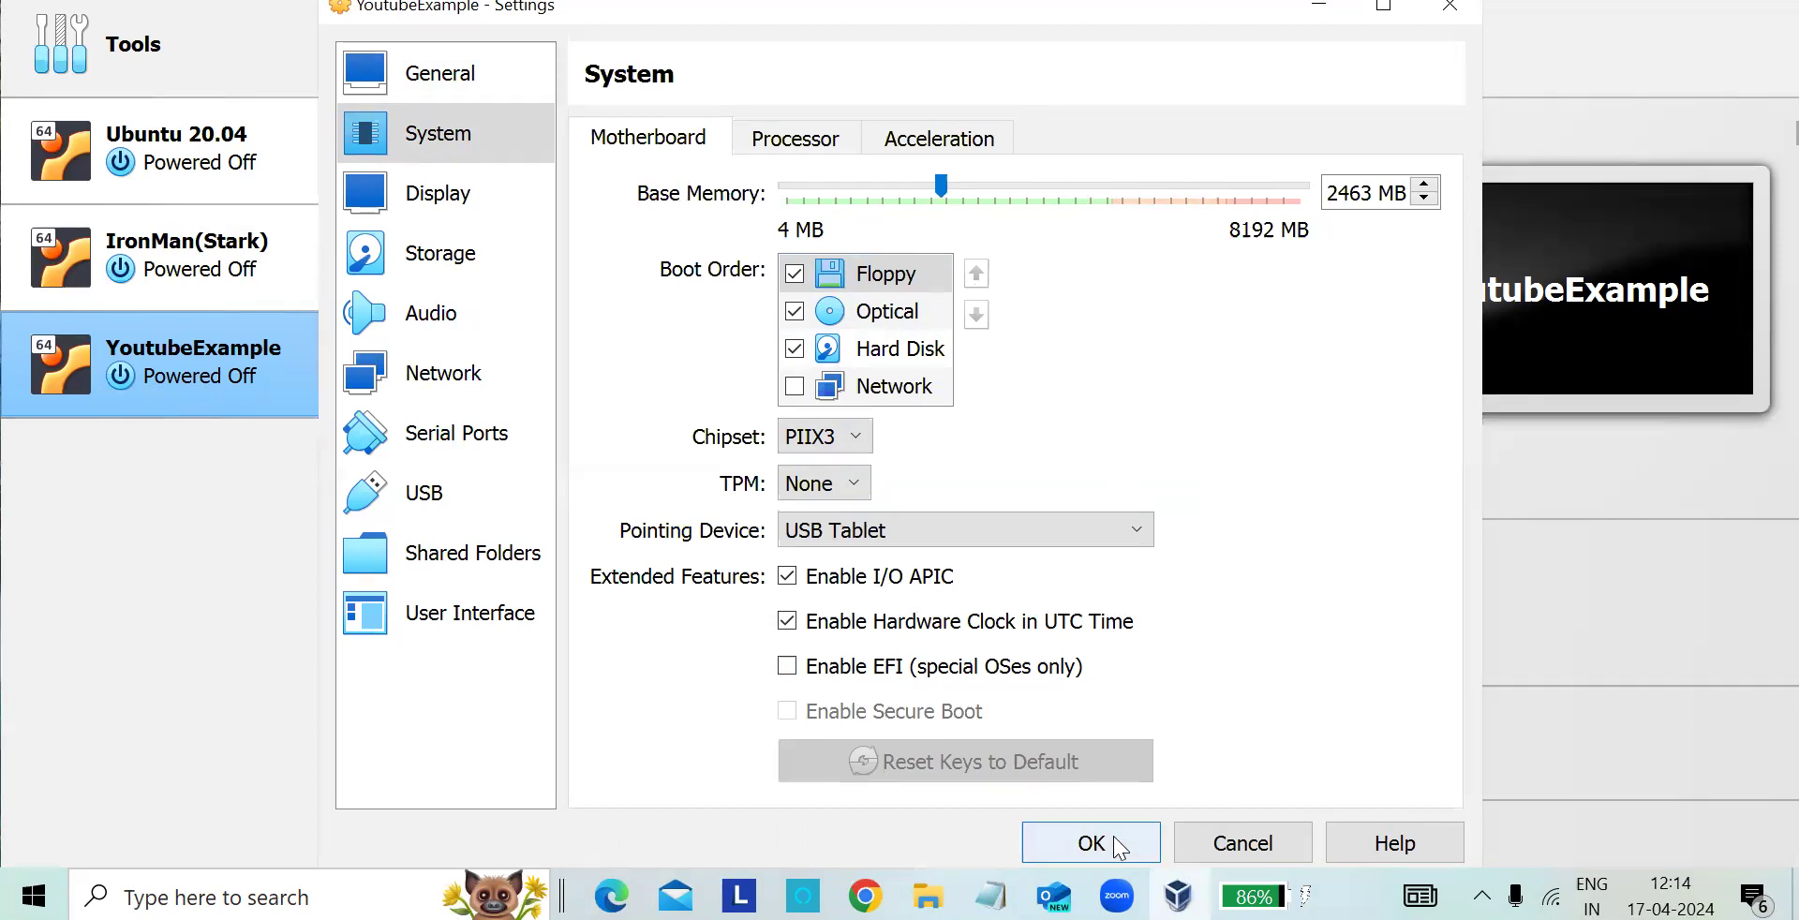
- Try up to 4 CPUs, return the processor count to 1, and save the settings after checking the acceleration options
click(796, 139)
drag(790, 186, 891, 188)
drag(1086, 202, 1354, 220)
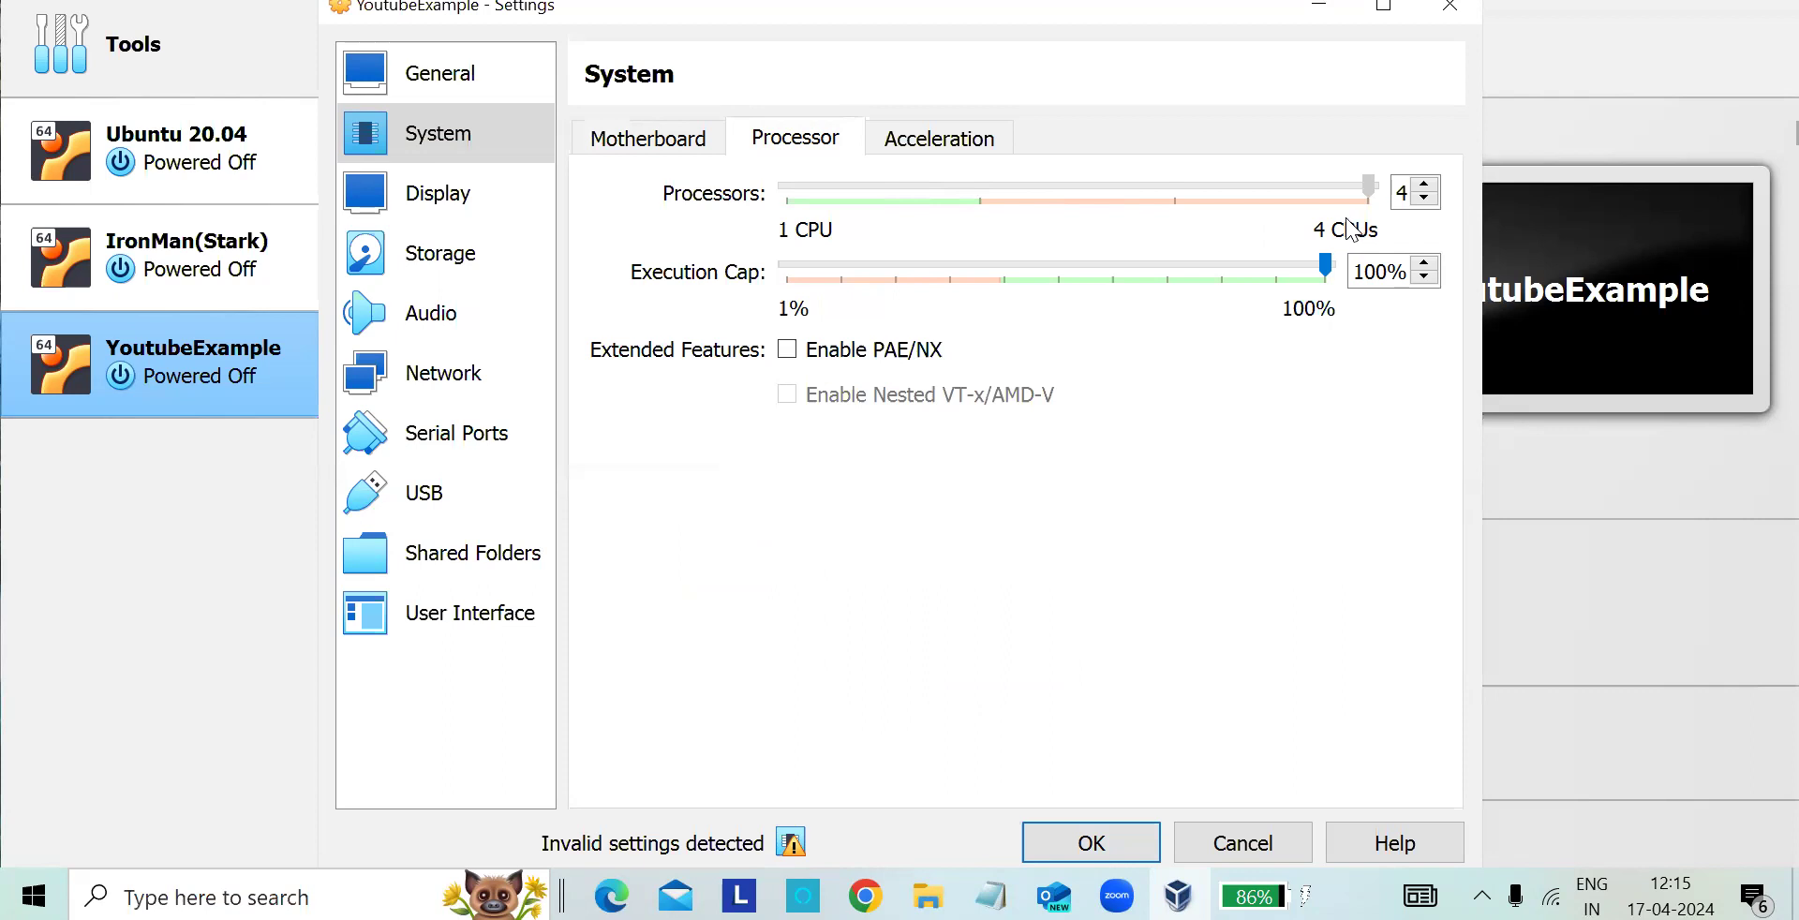
drag(1369, 185, 825, 199)
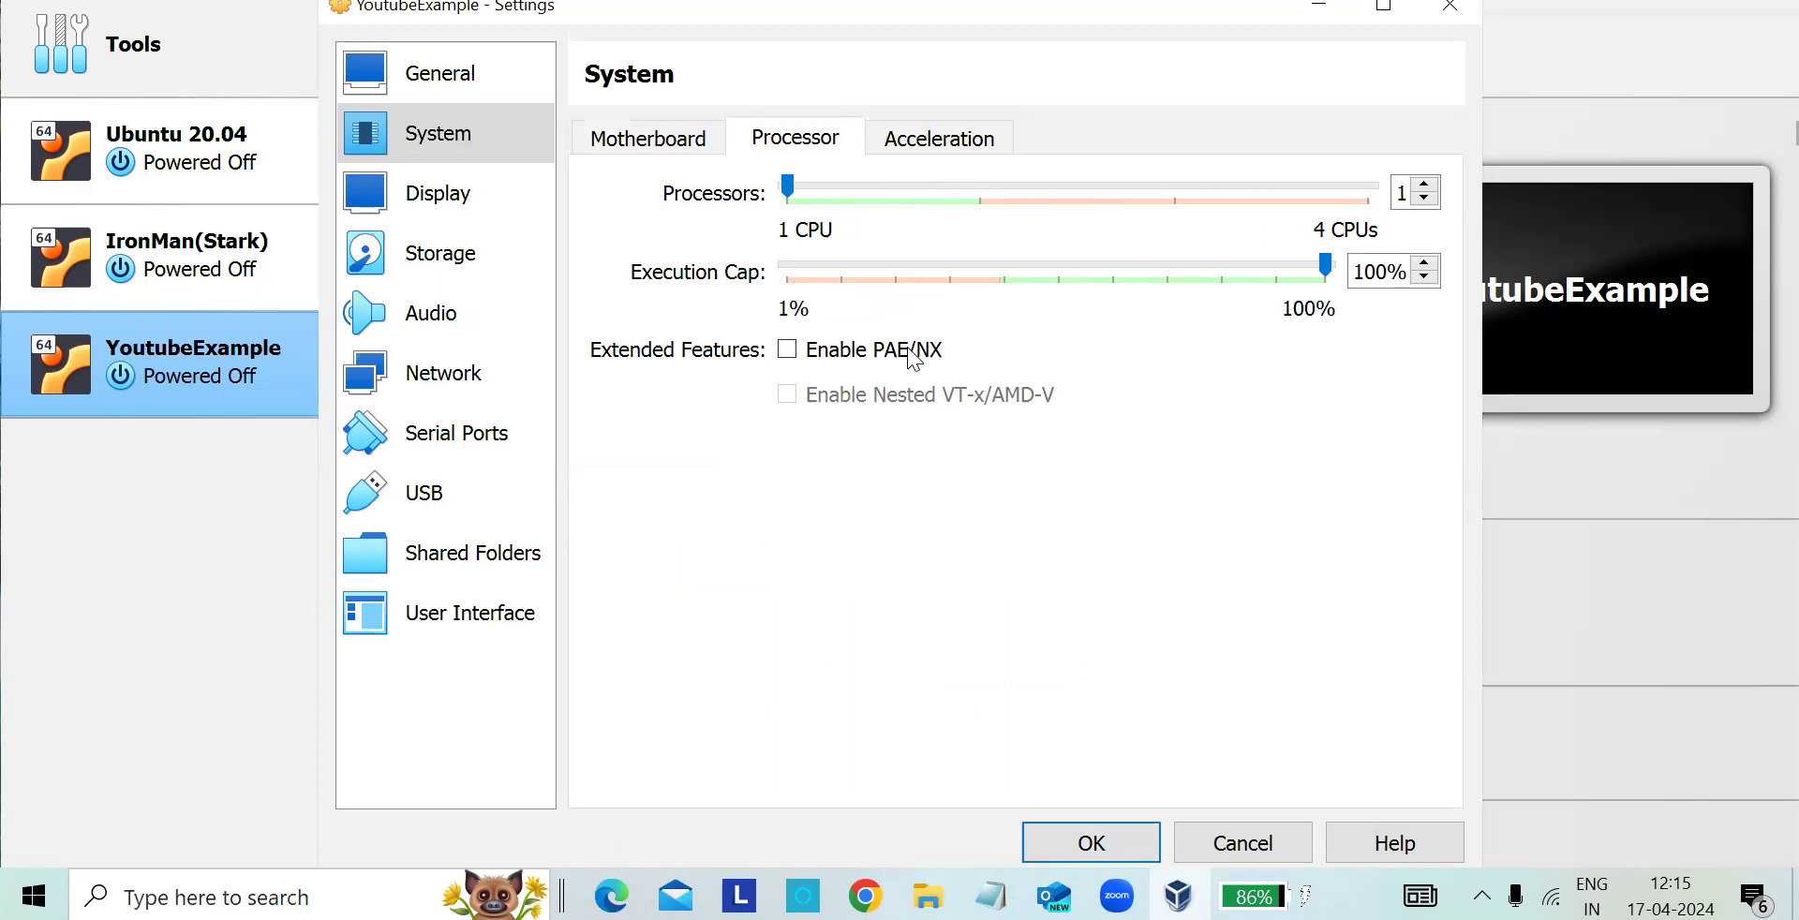
click(968, 148)
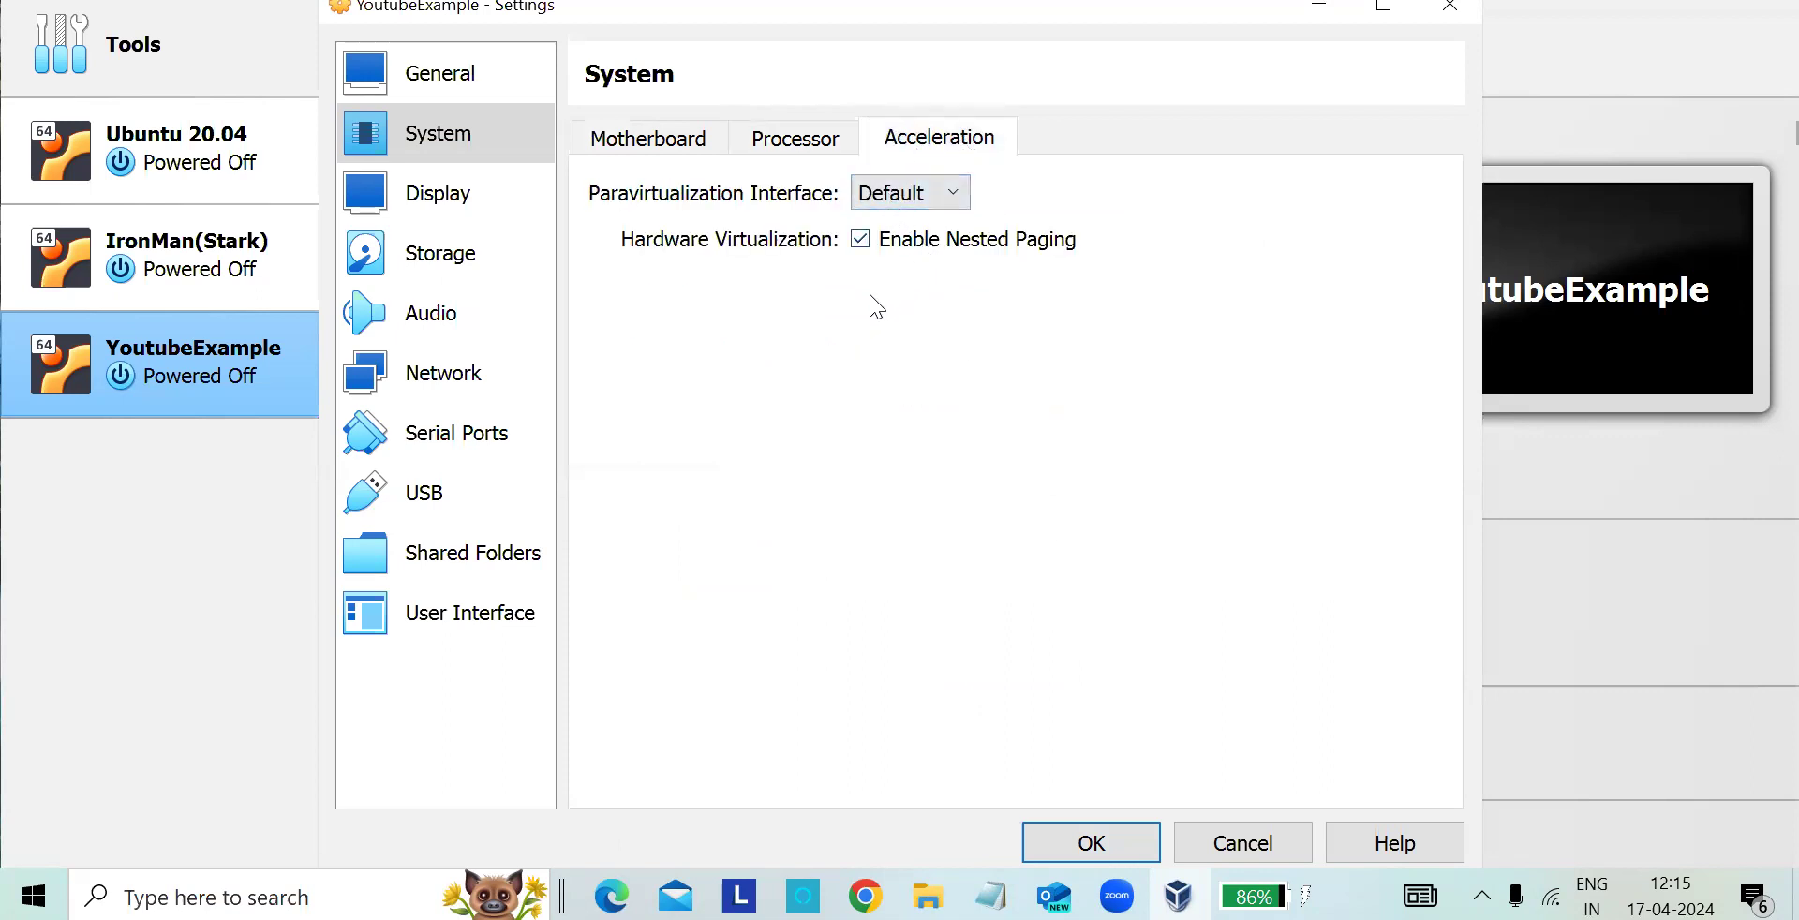
click(1122, 864)
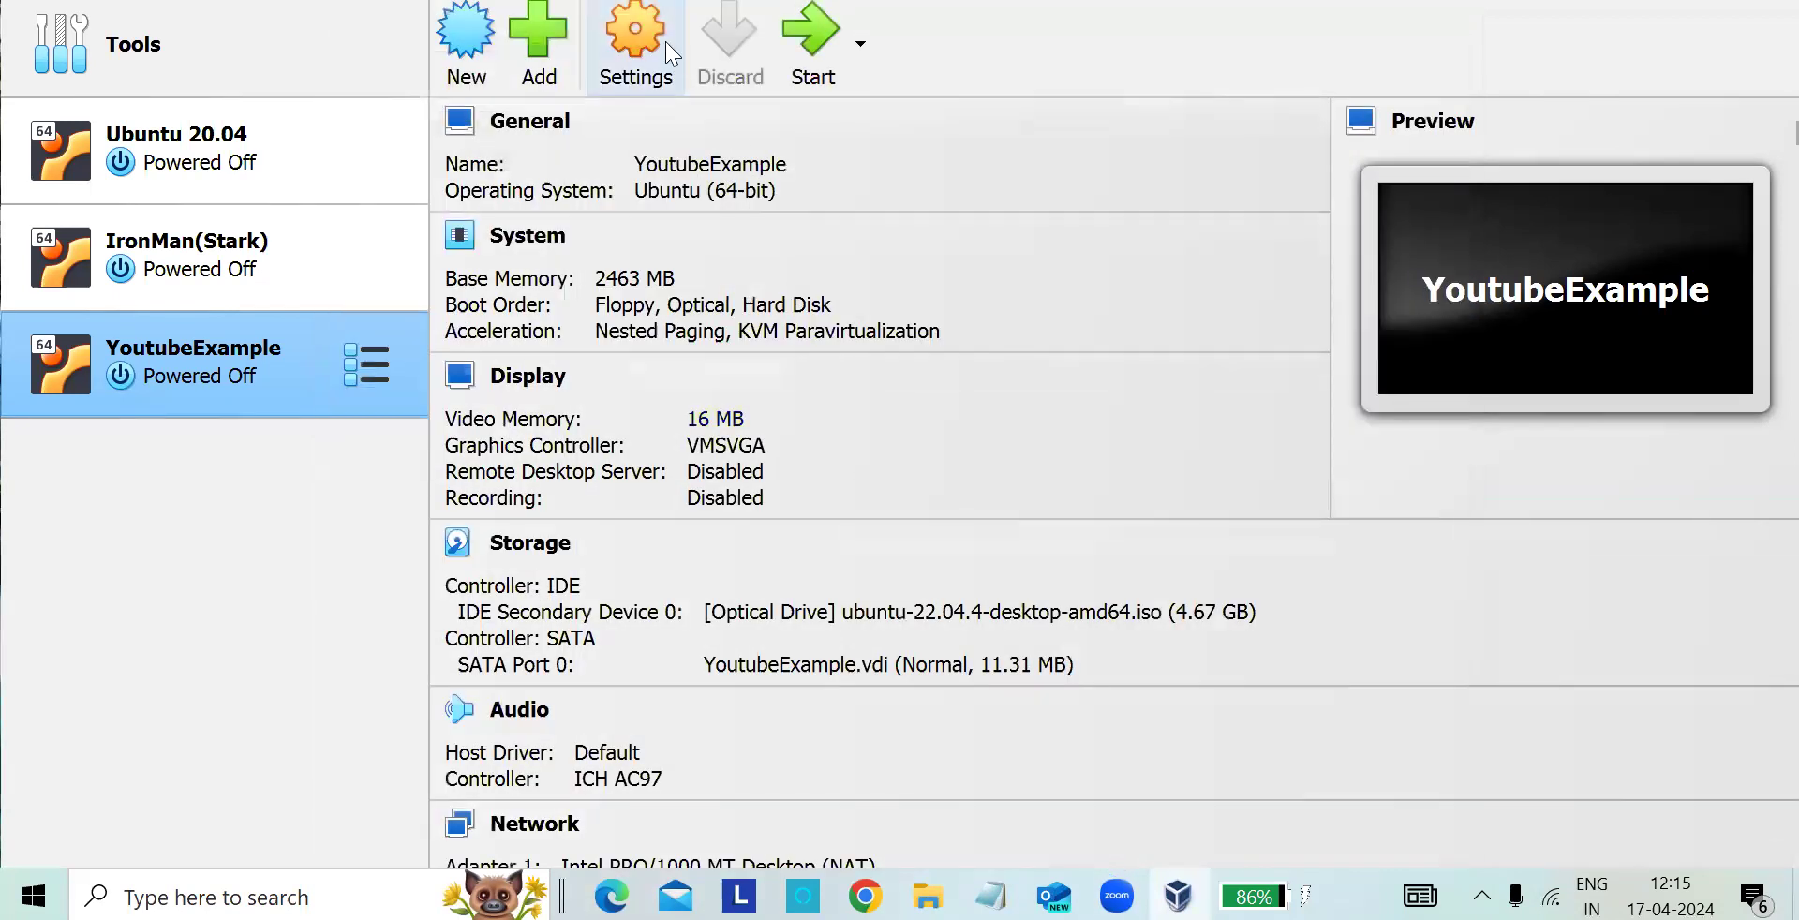
- Review the machine's display settings, including video memory, monitor count, VMSVGA graphics controller, remote display and recording
click(641, 38)
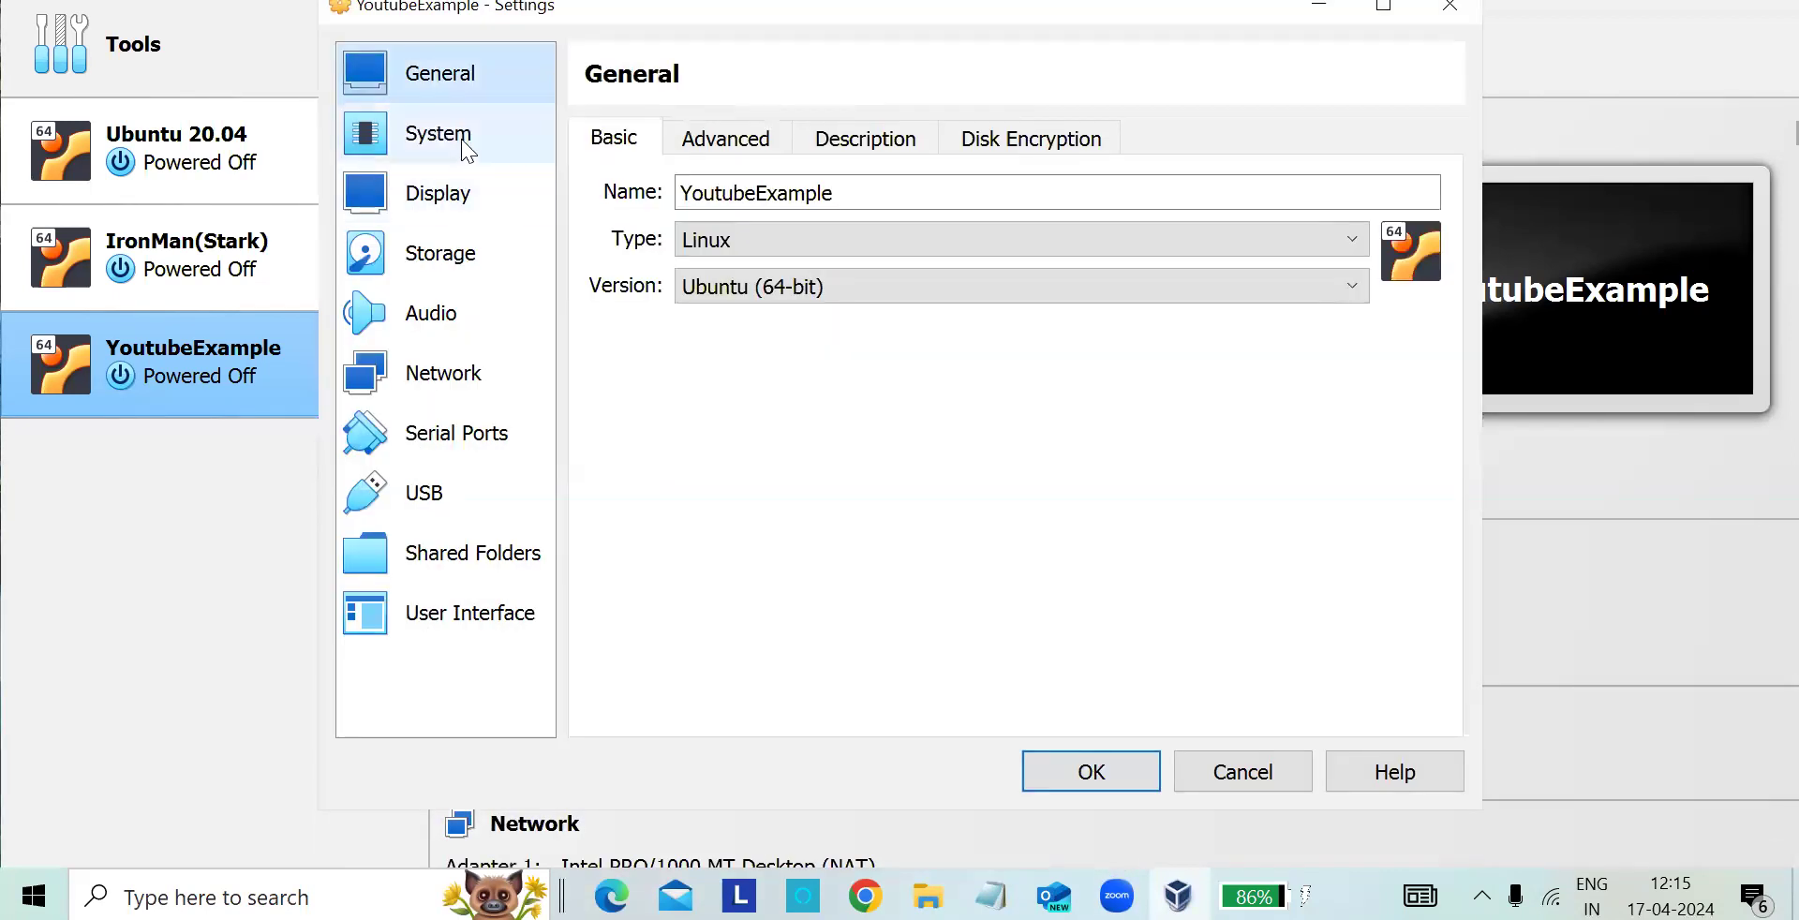
click(441, 204)
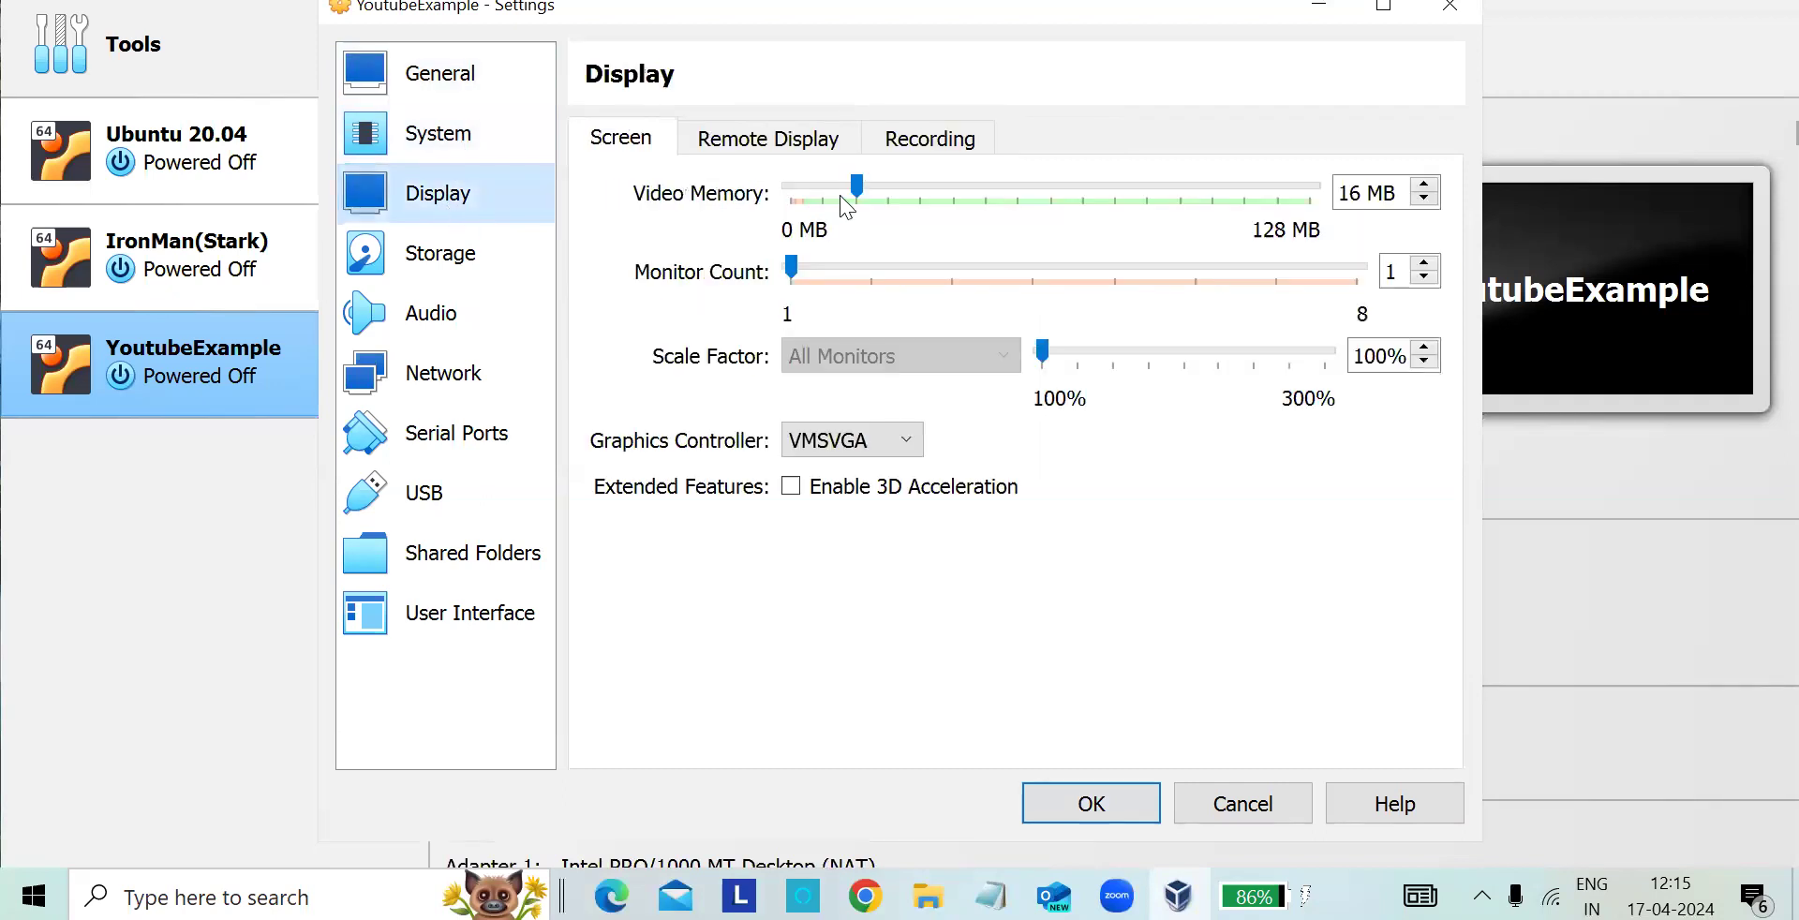
mouse_move(857, 185)
mouse_down()
mouse_move(965, 188)
mouse_move(858, 199)
mouse_up()
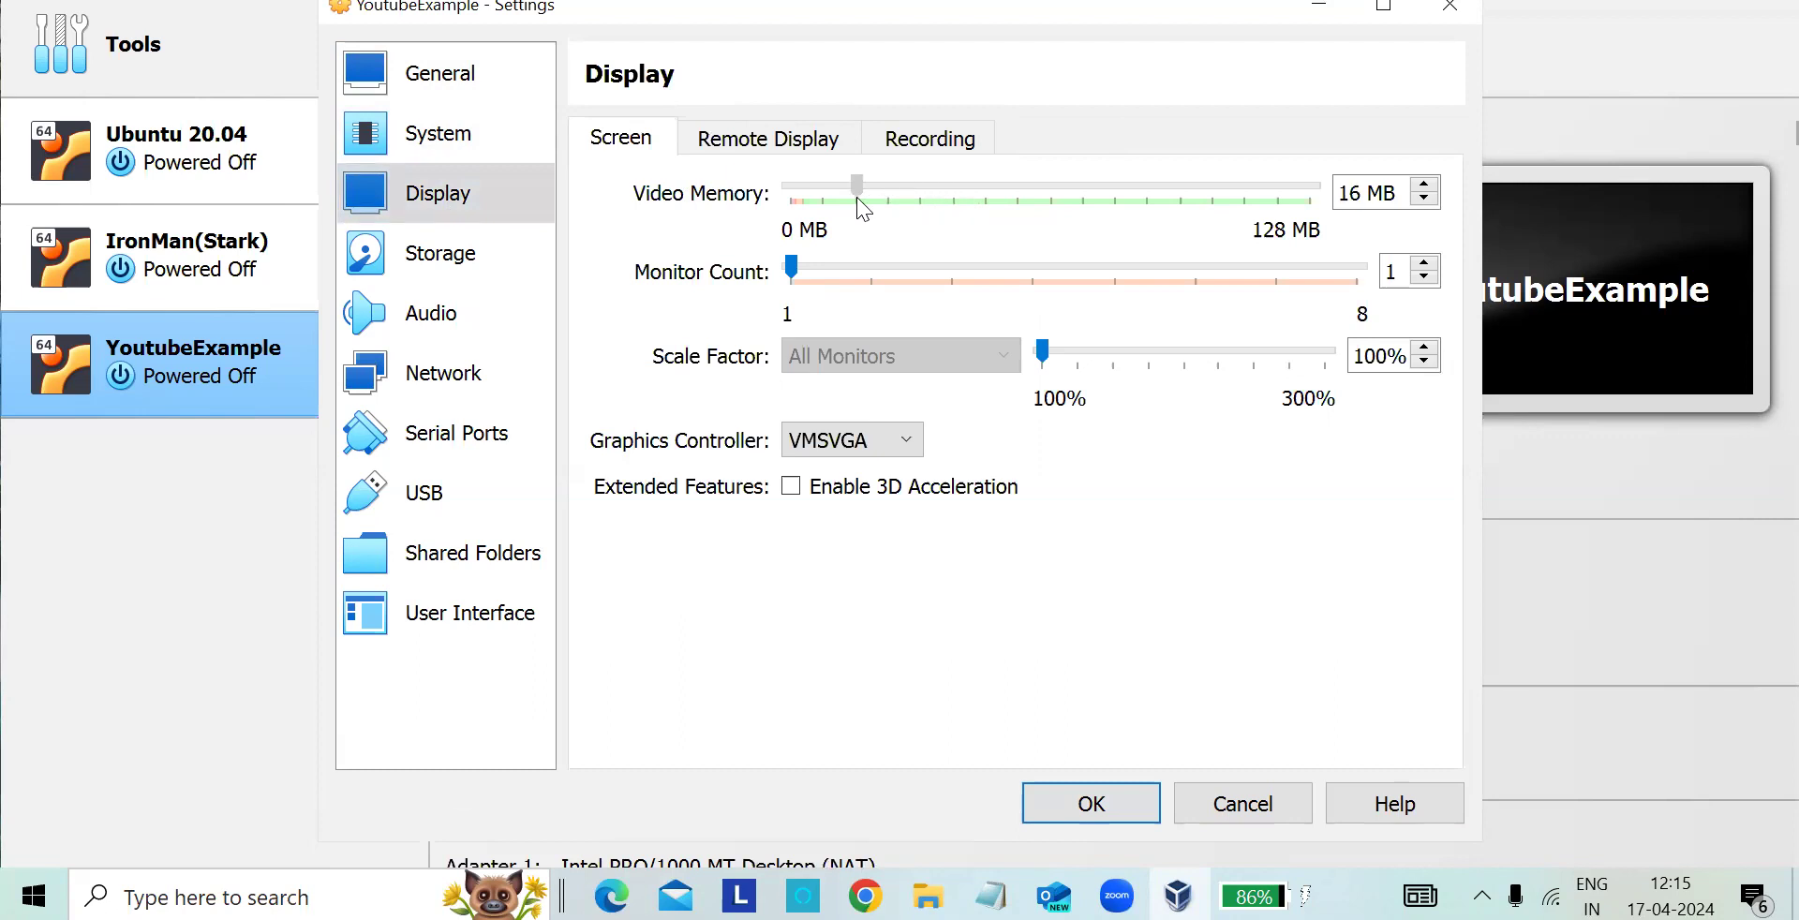
drag(796, 260, 801, 295)
click(889, 446)
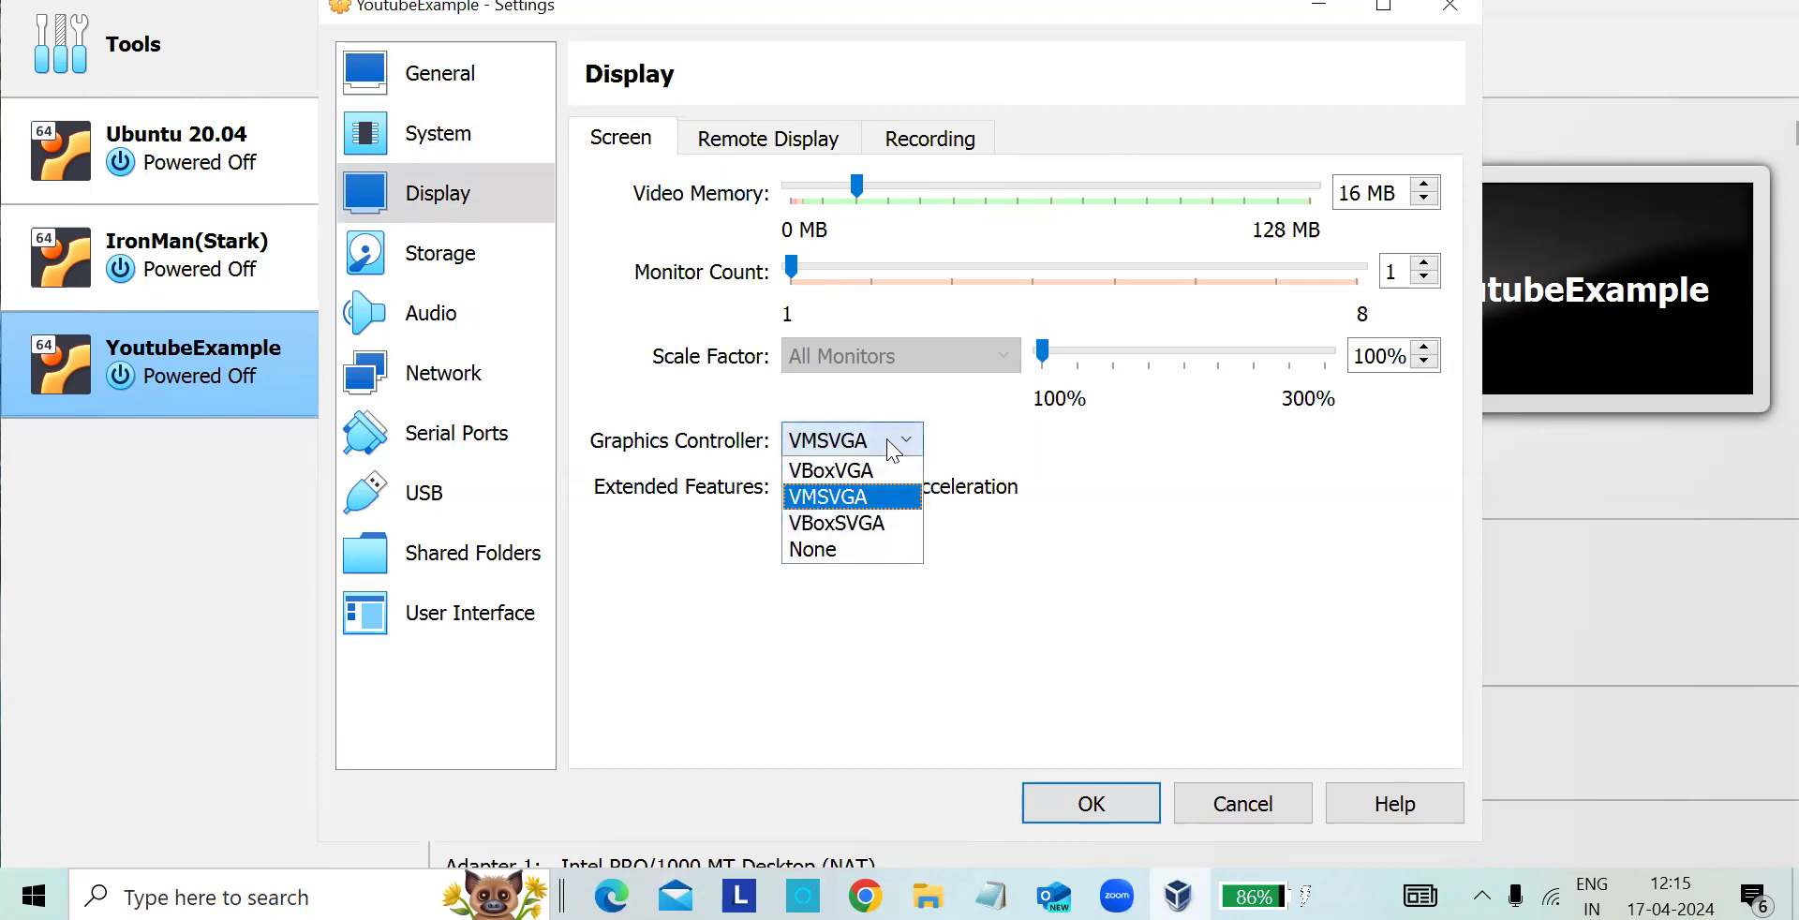
click(873, 504)
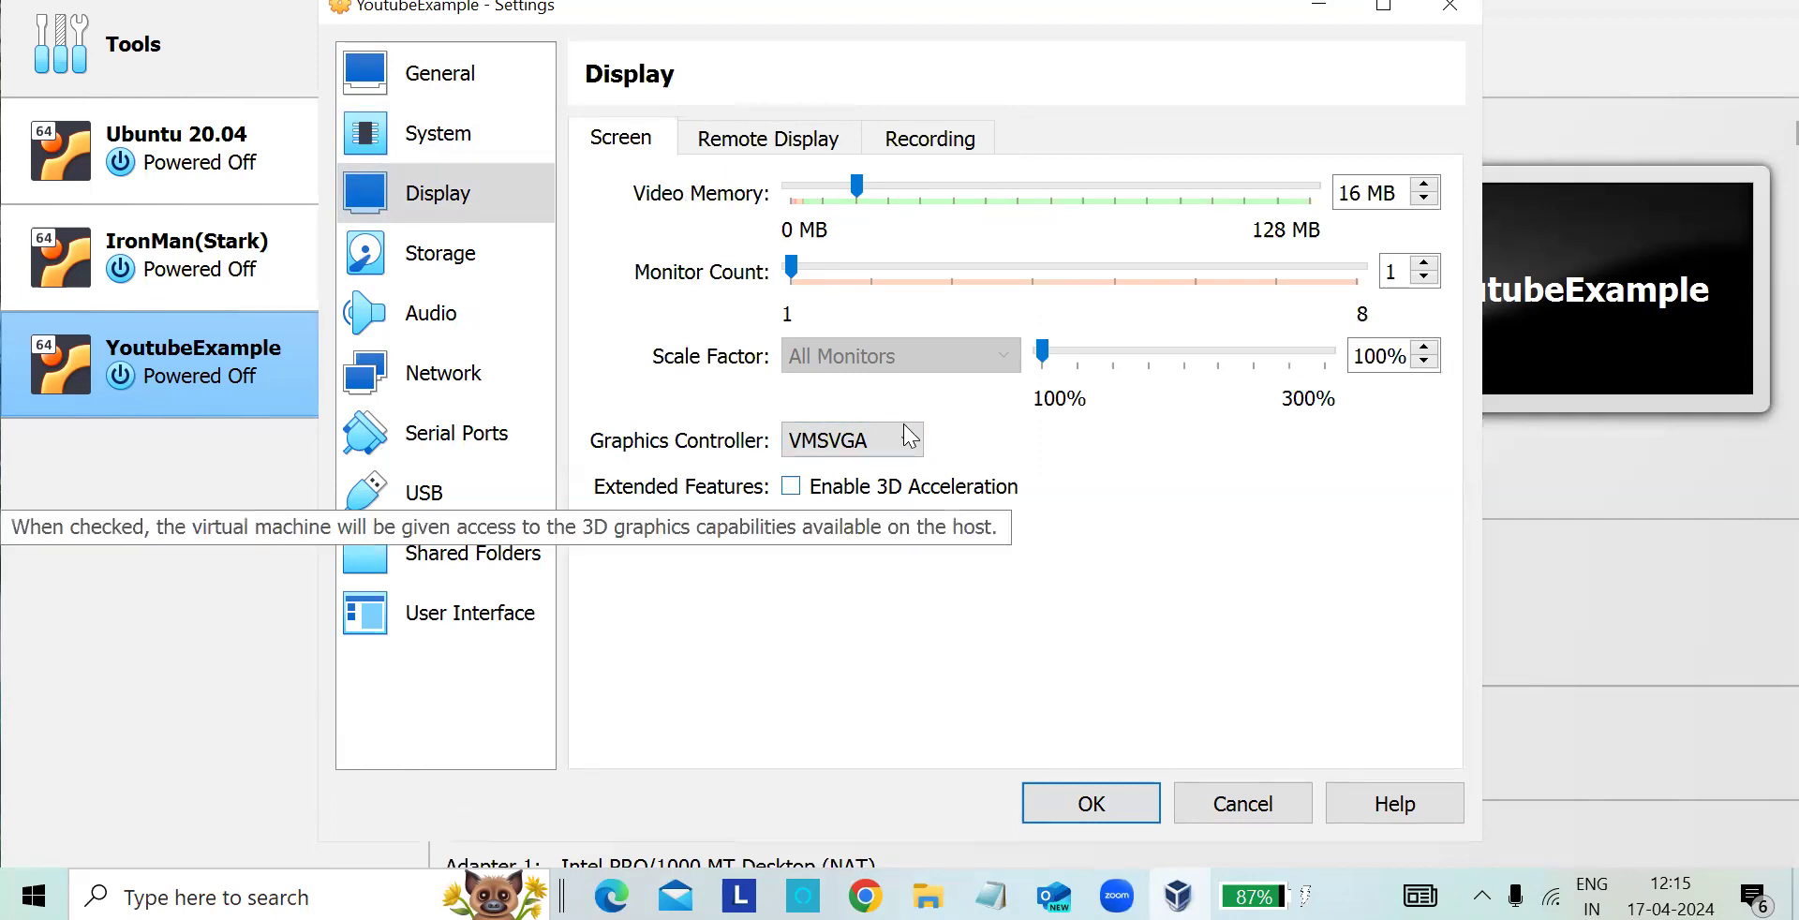
click(834, 137)
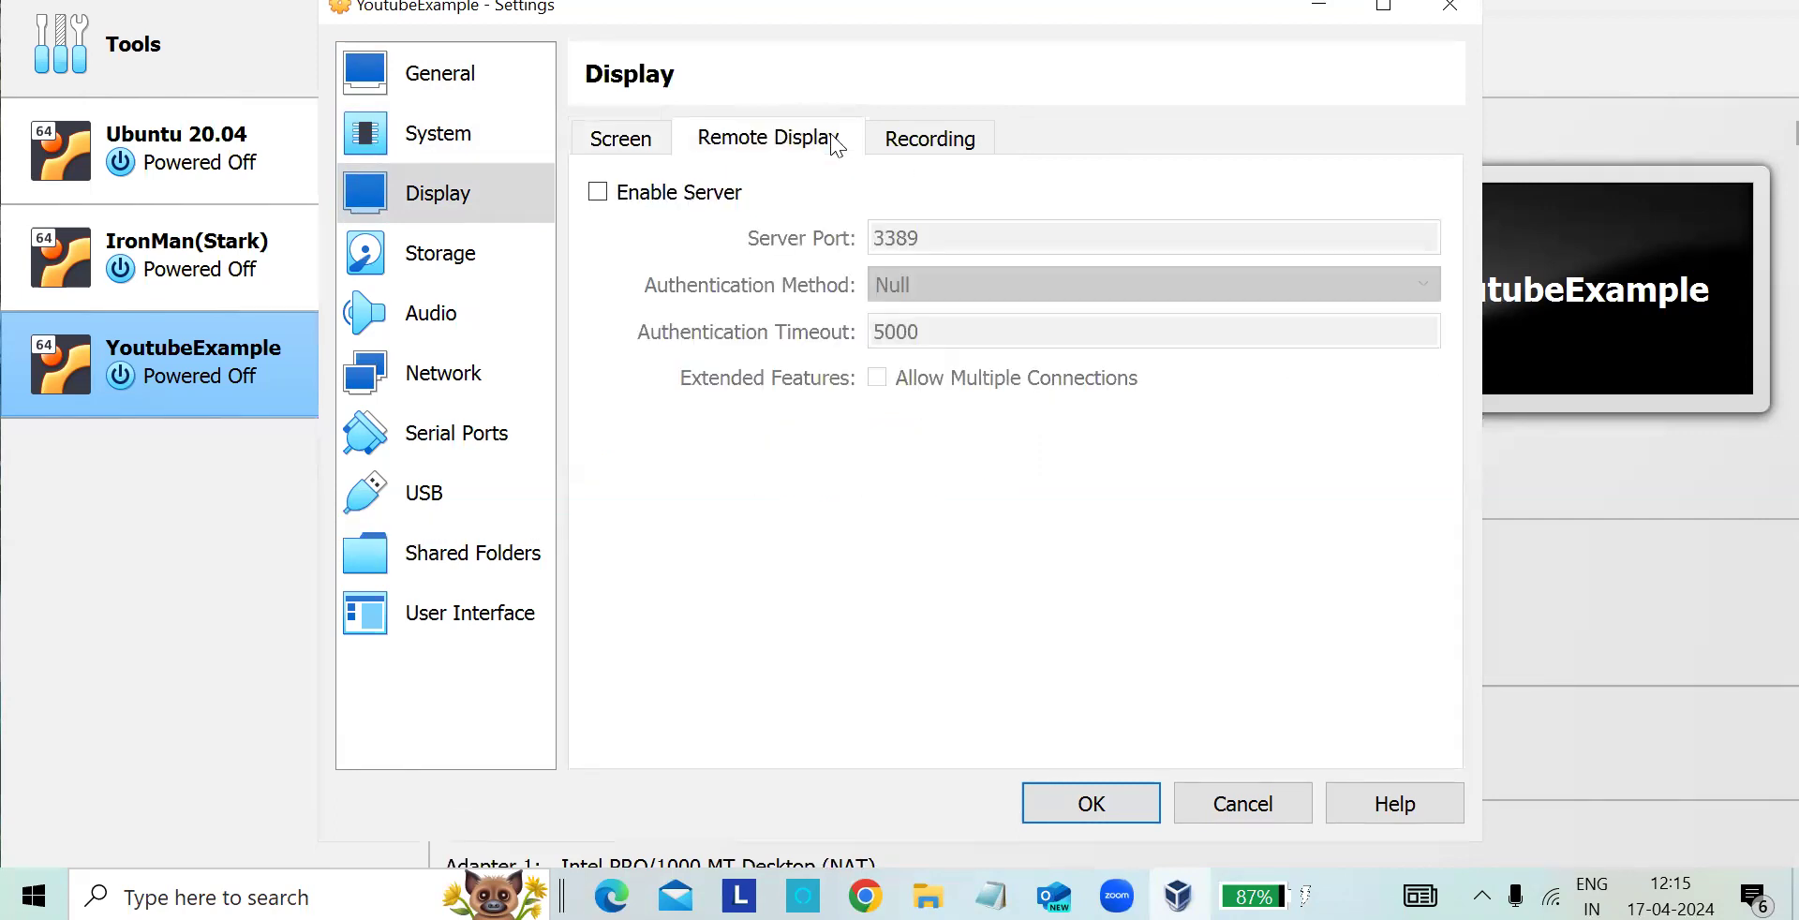
click(948, 139)
click(649, 142)
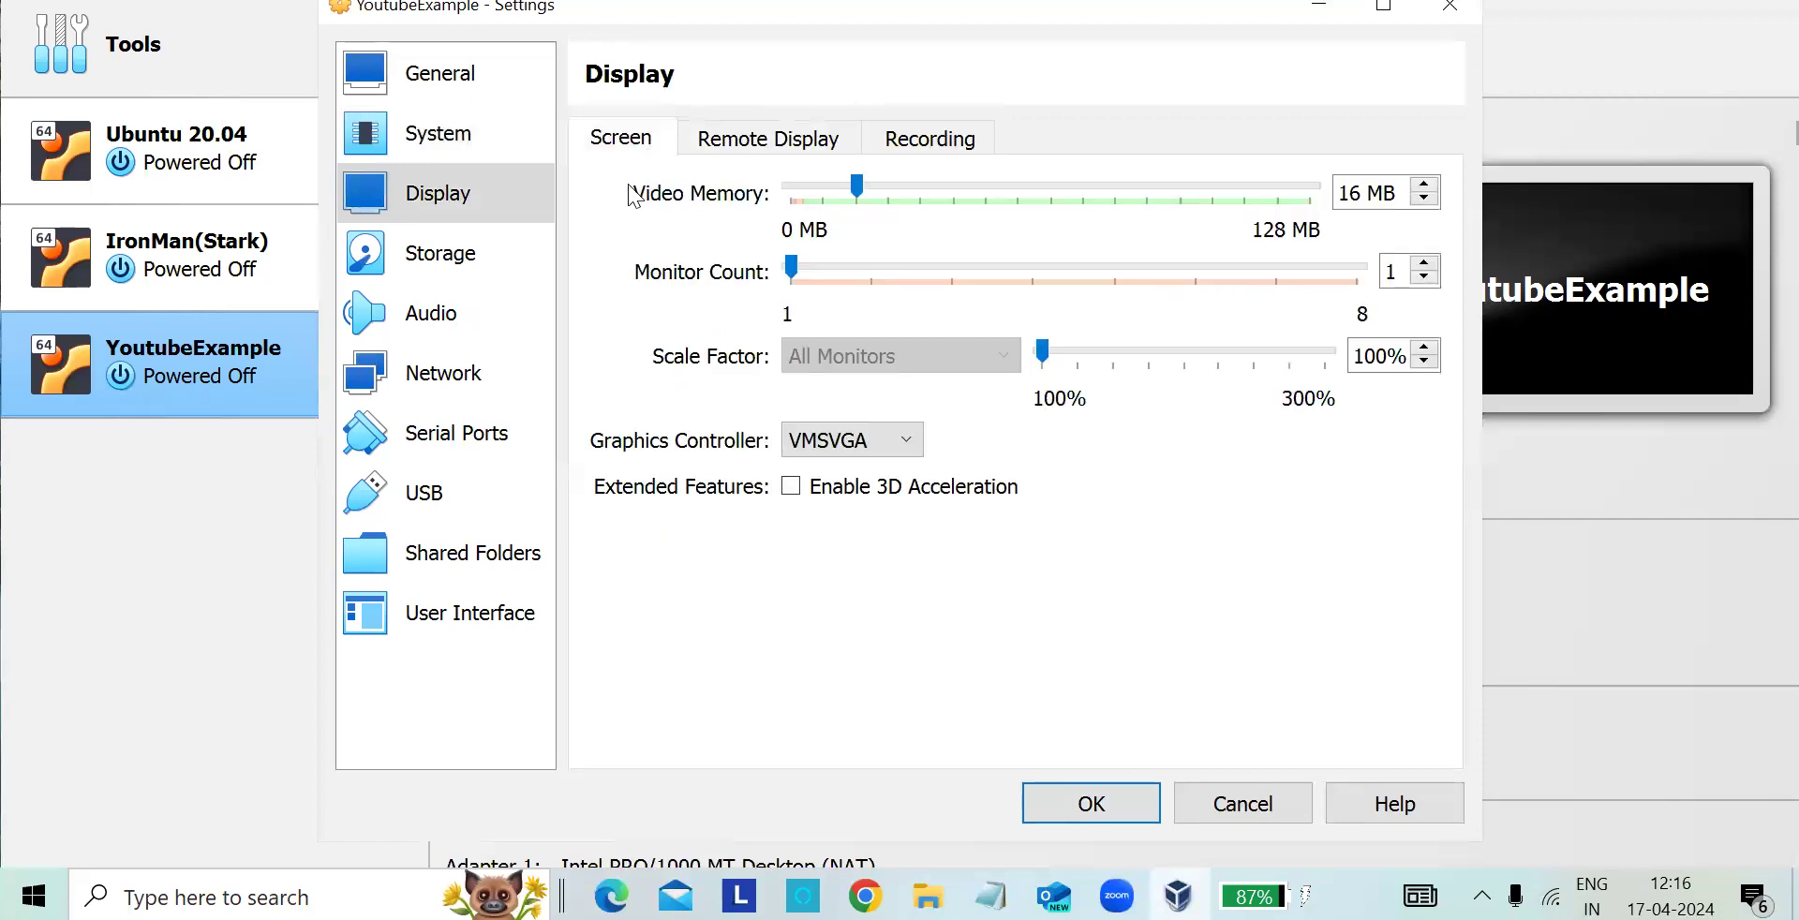
- Inspect the storage settings and the attributes of the Ubuntu 22.04.4 ISO attached to the IDE controller
click(451, 272)
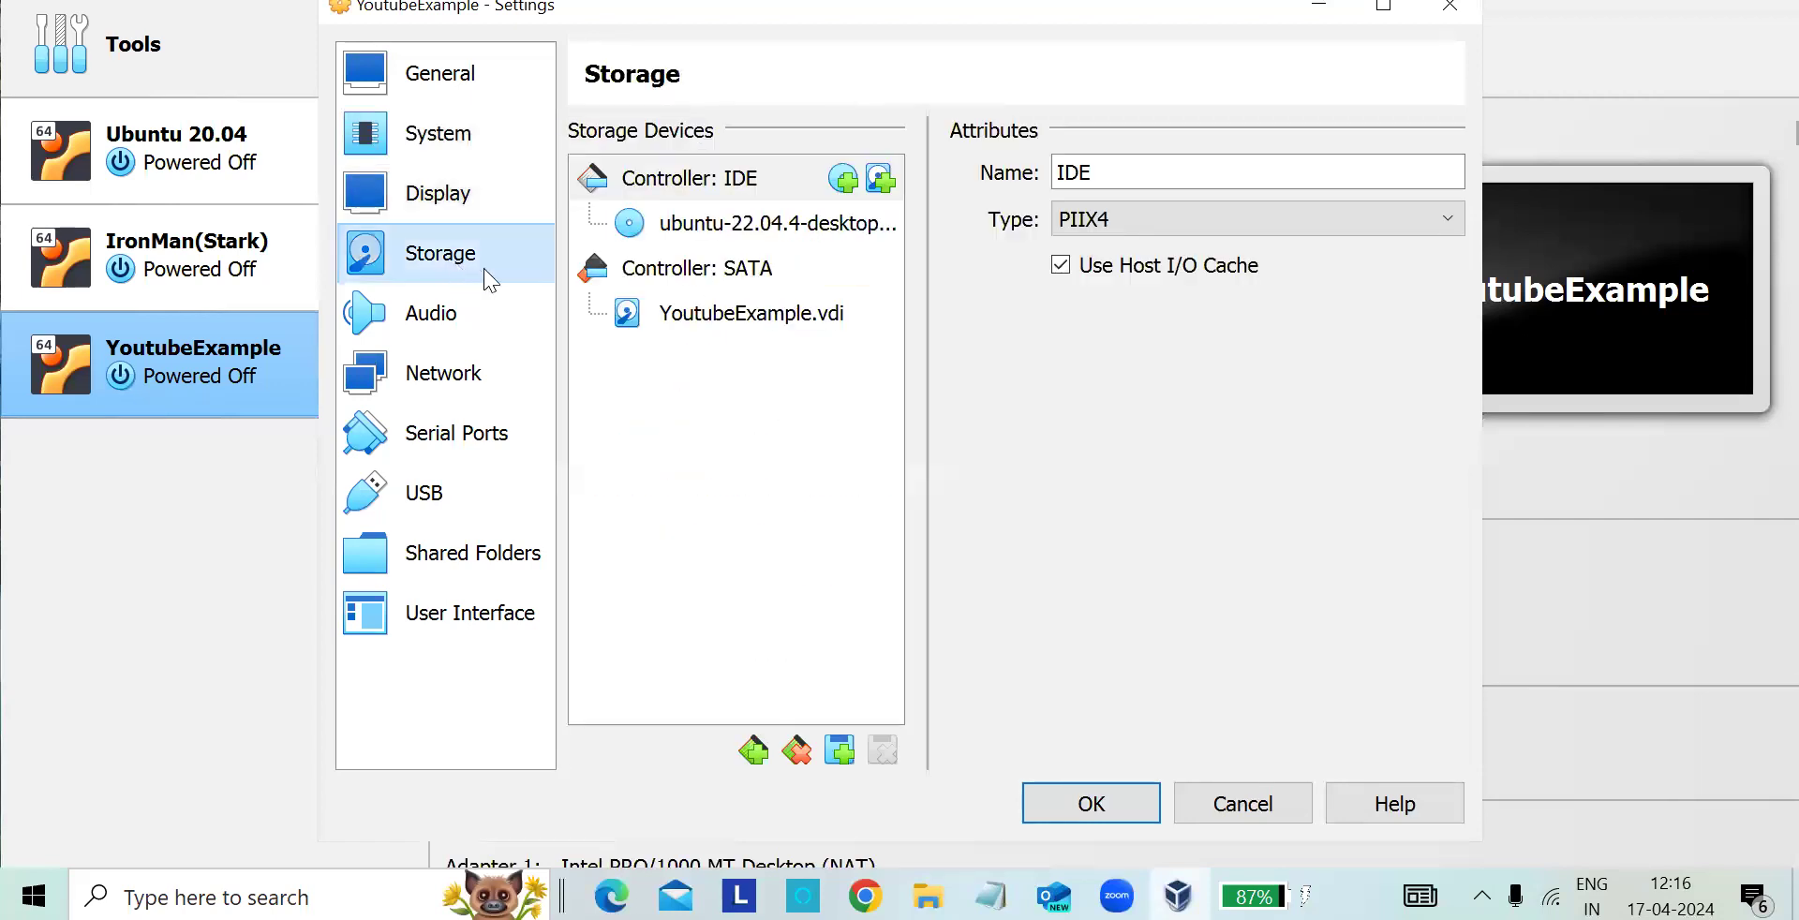
click(757, 228)
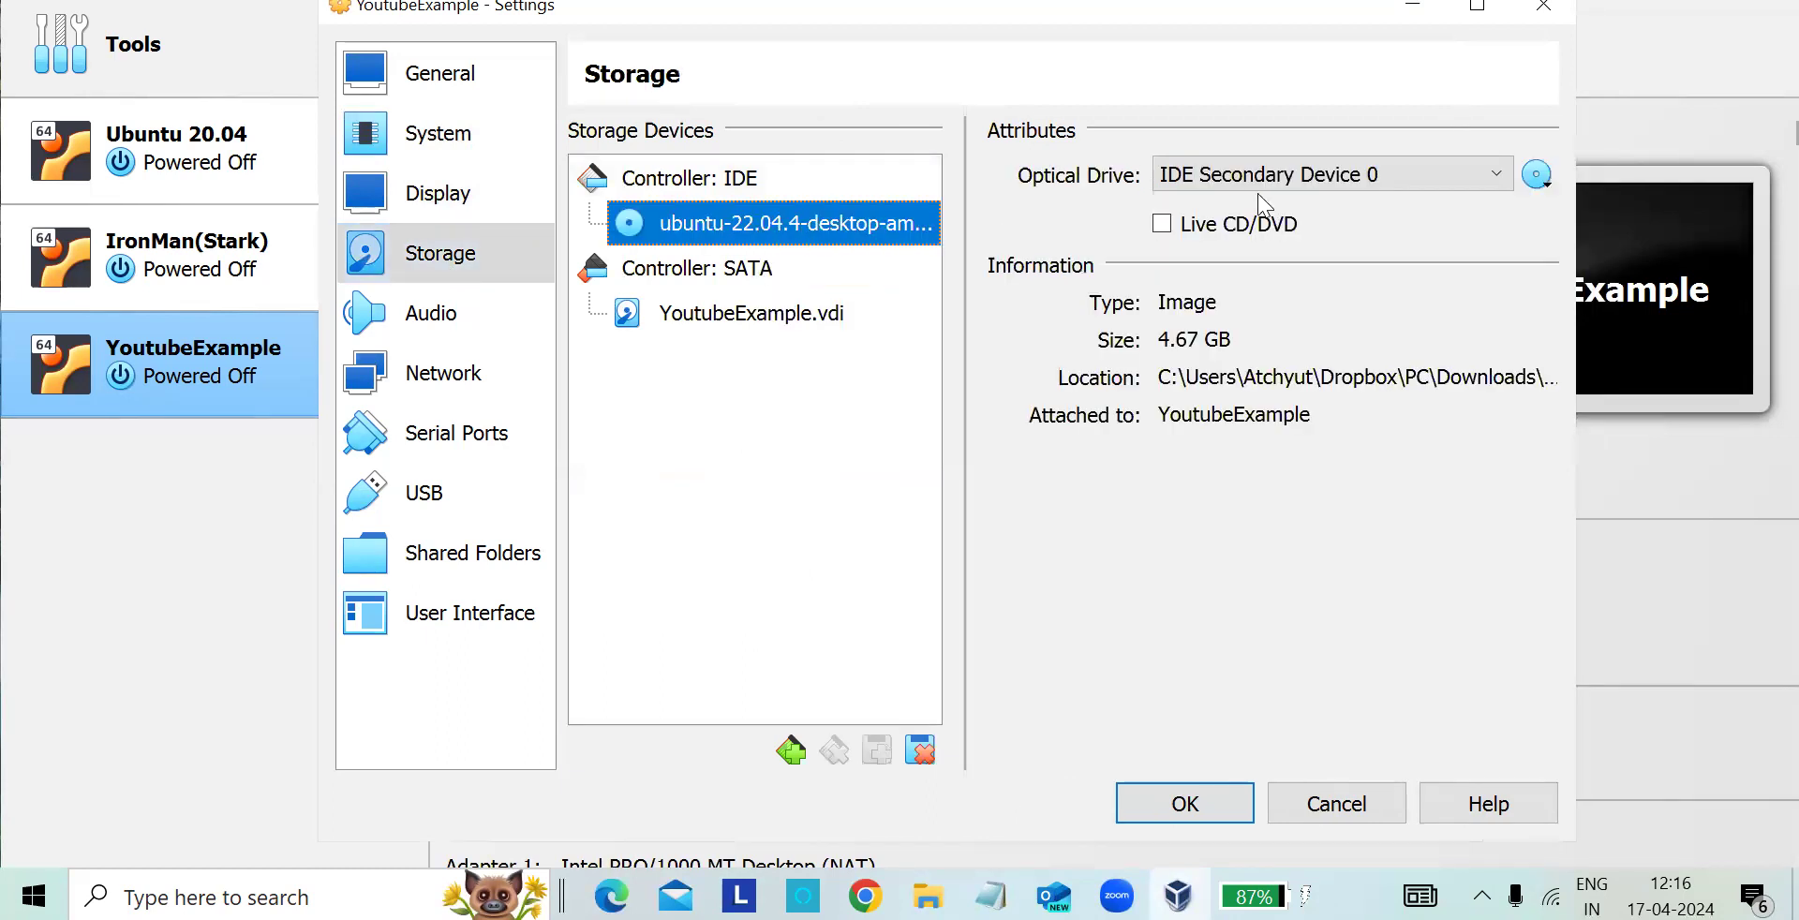
click(1496, 174)
click(1498, 173)
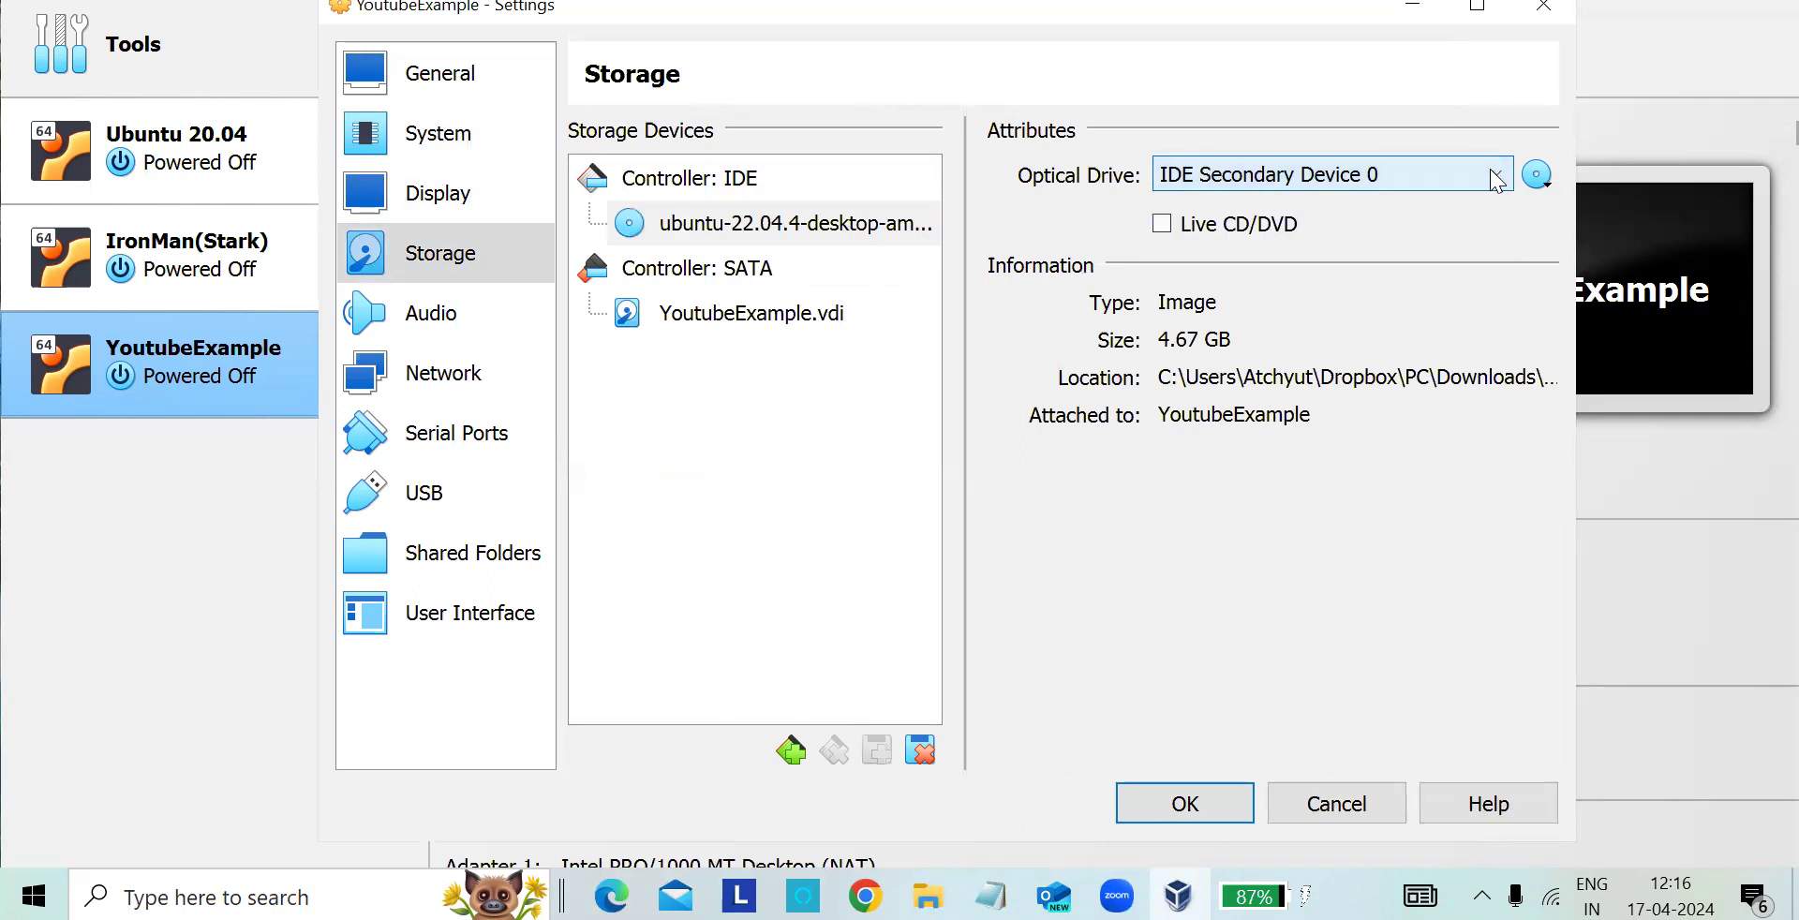
click(710, 228)
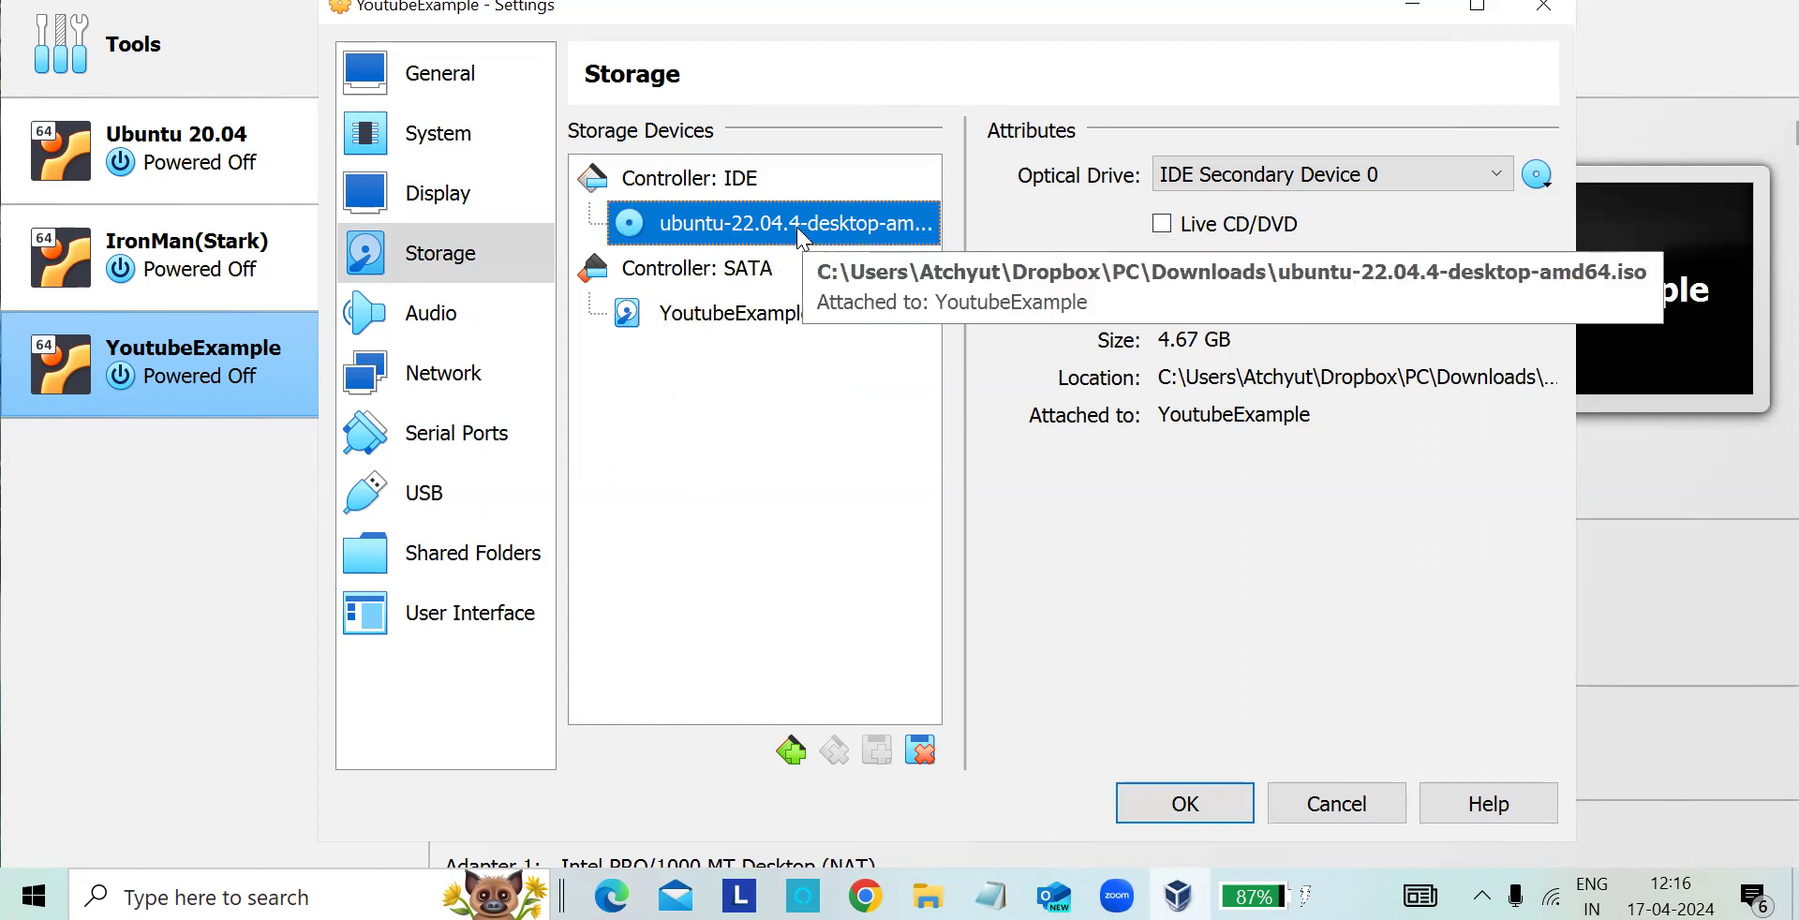
- Look through the audio, network, serial ports, USB, shared folders and user interface settings
click(459, 309)
click(441, 376)
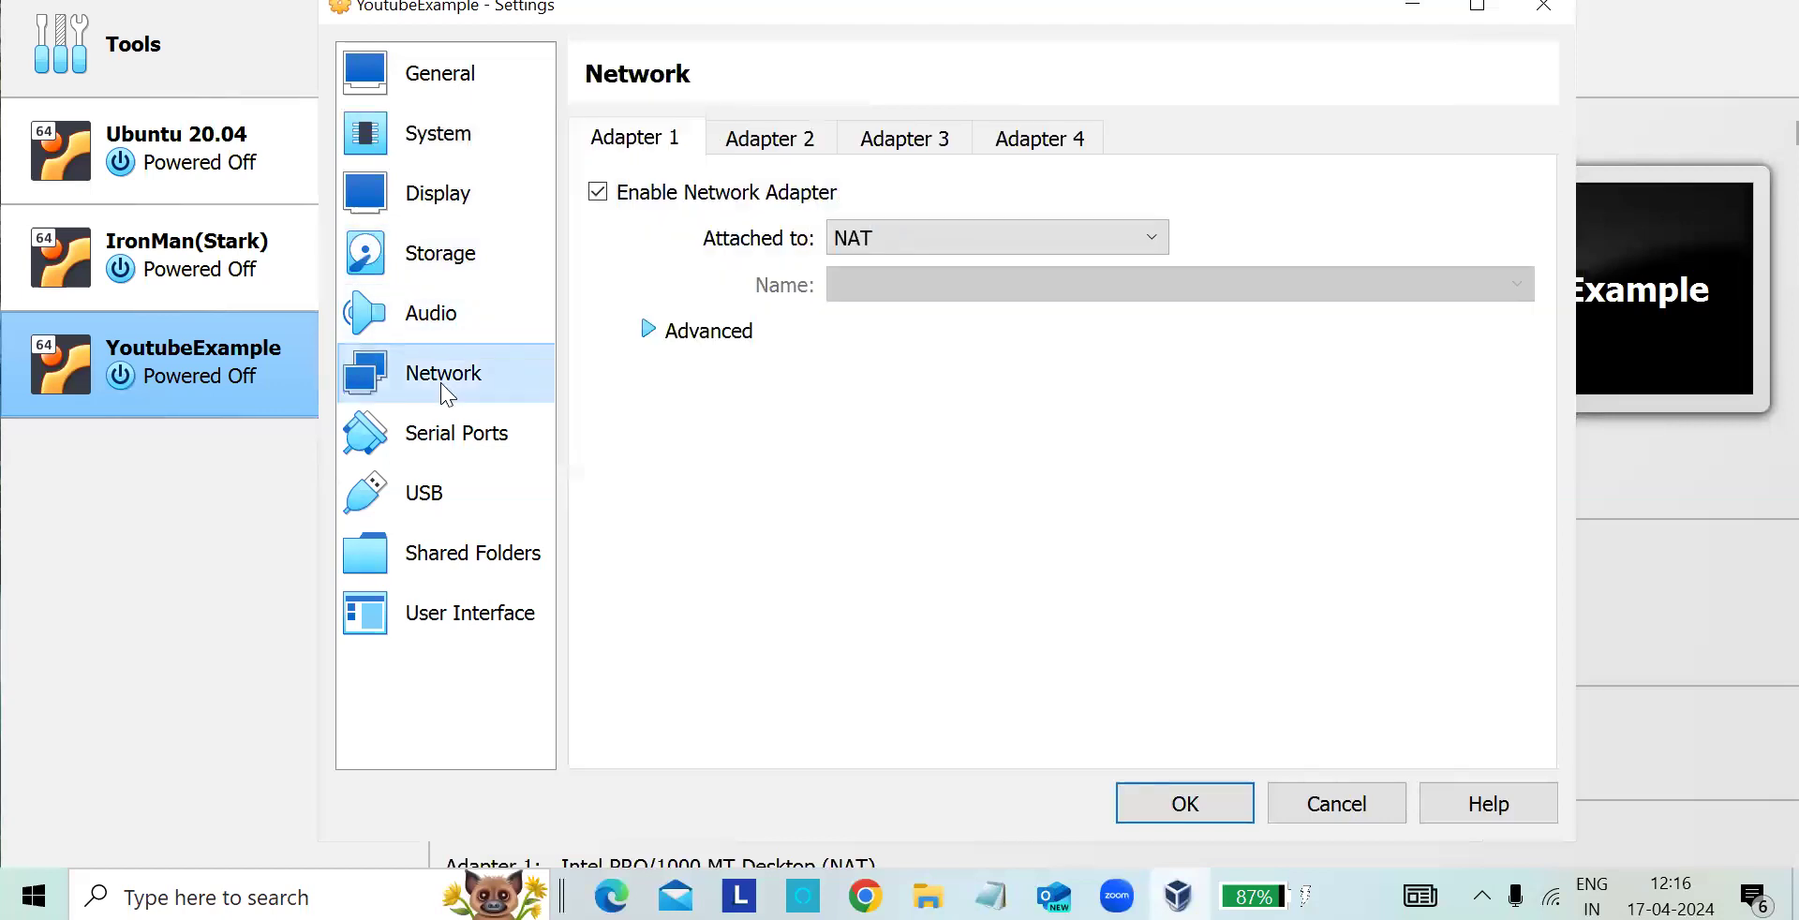
click(454, 437)
click(449, 489)
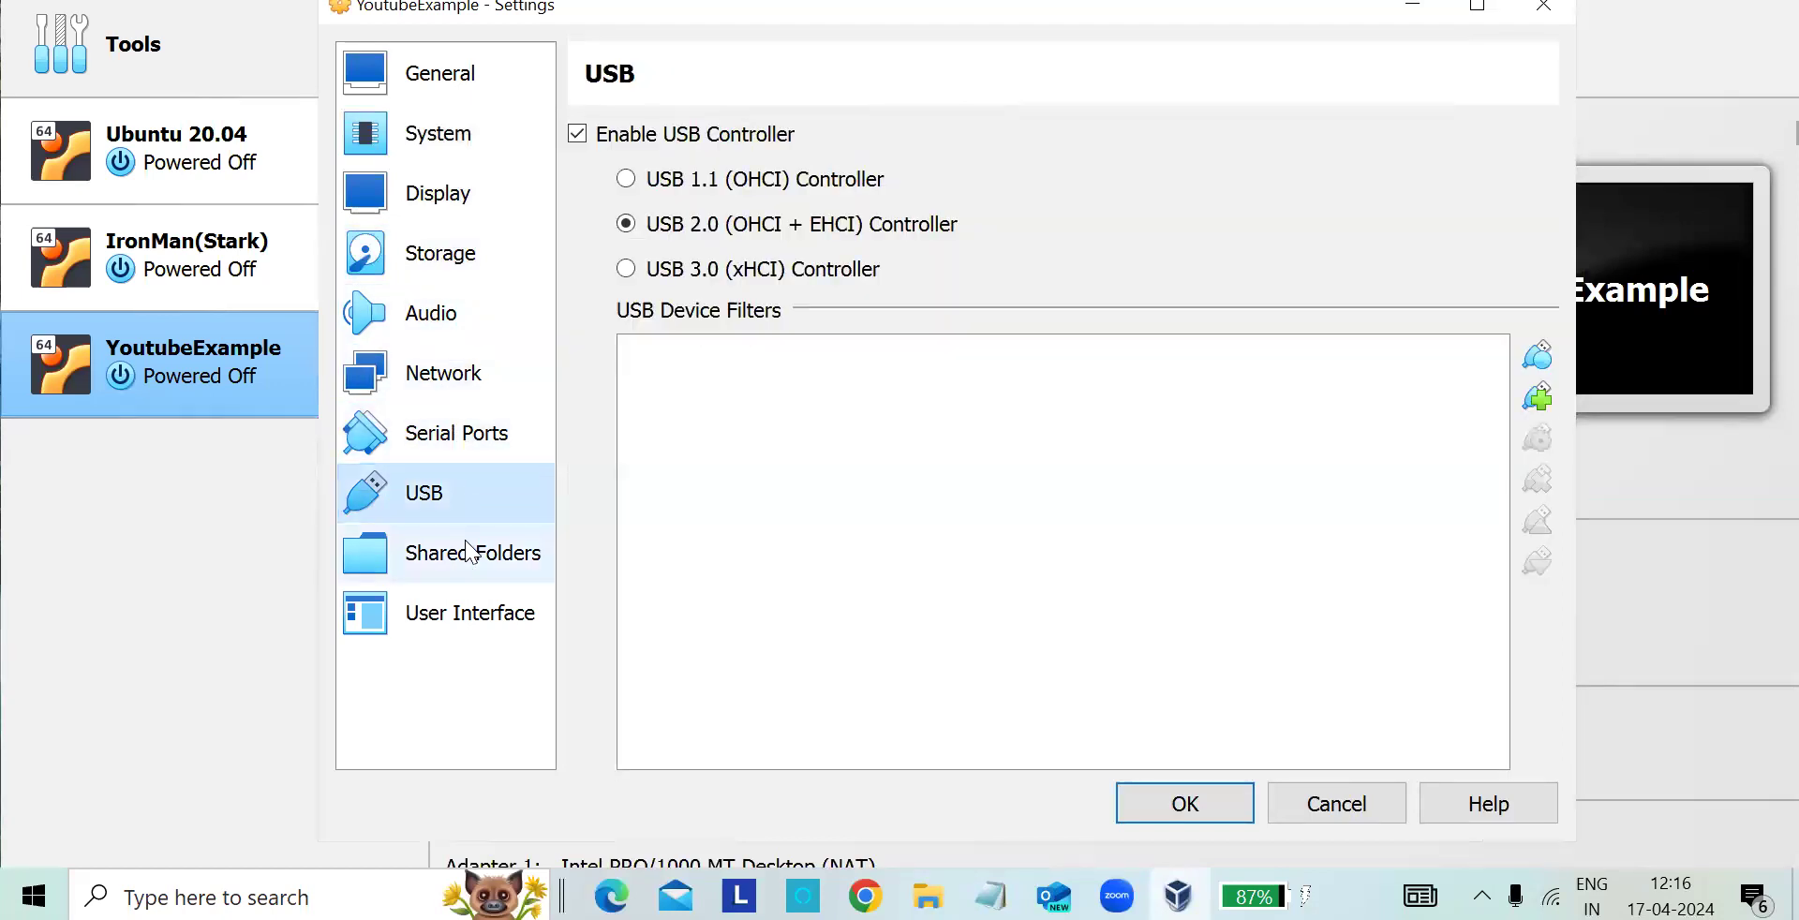
click(468, 553)
click(476, 615)
- Go back through the settings categories from shared folders up to General and close the settings with confirmation
click(476, 562)
click(467, 506)
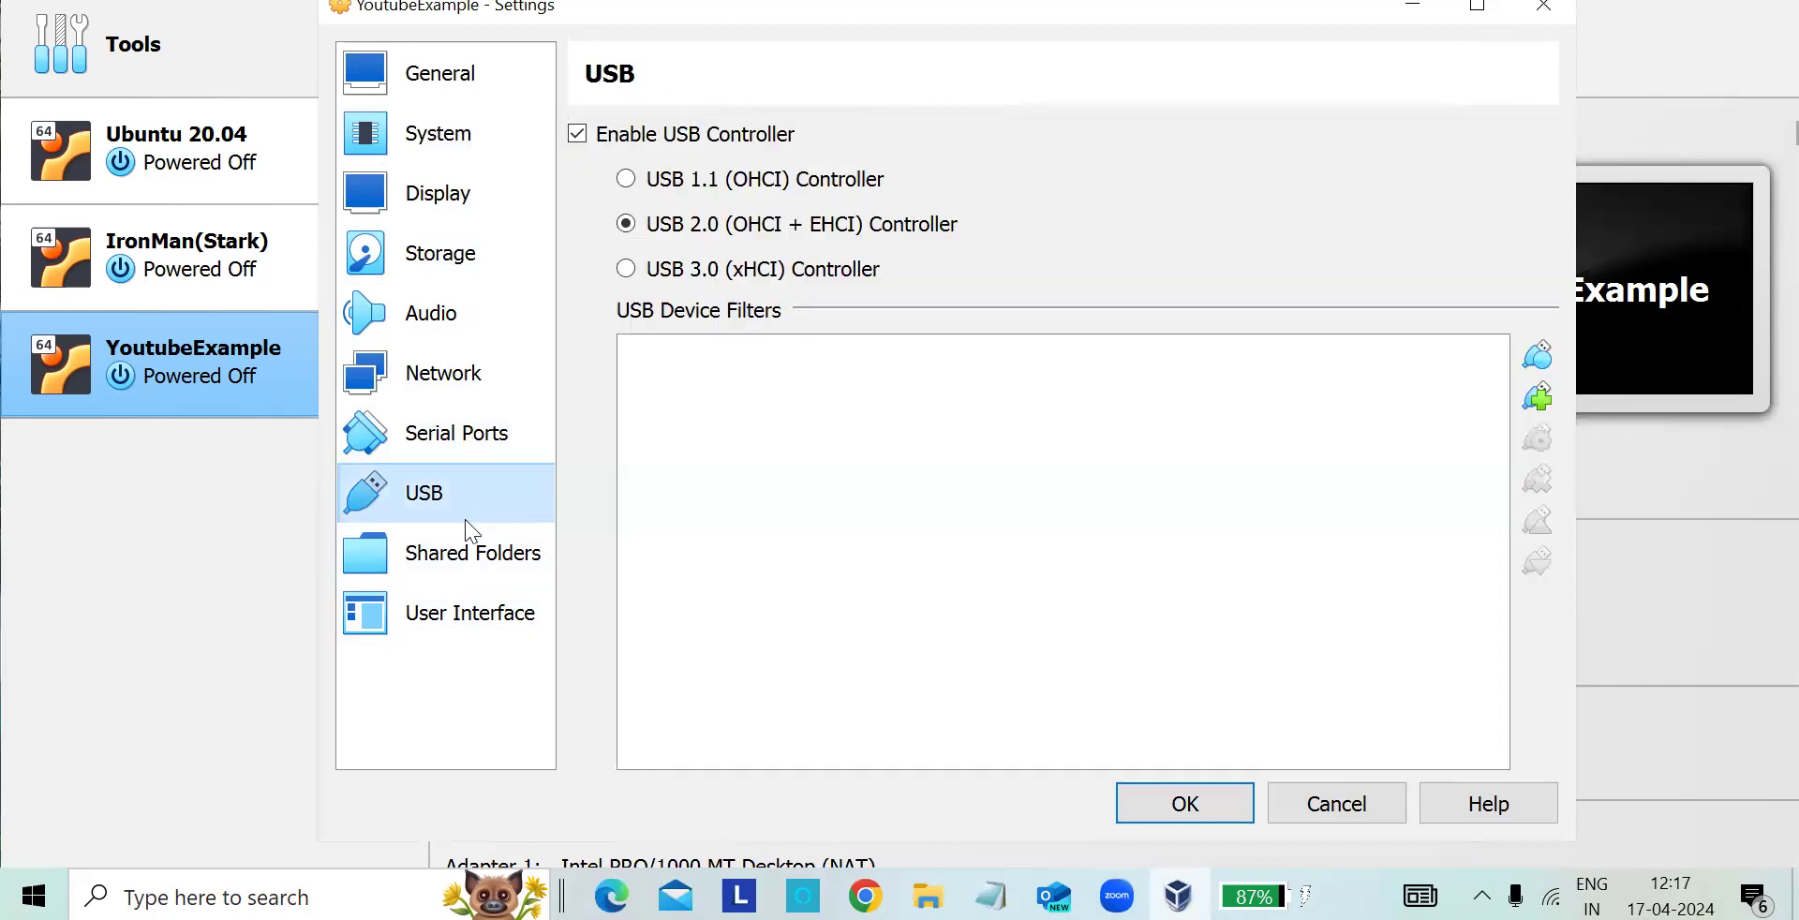
click(468, 431)
click(466, 384)
click(473, 313)
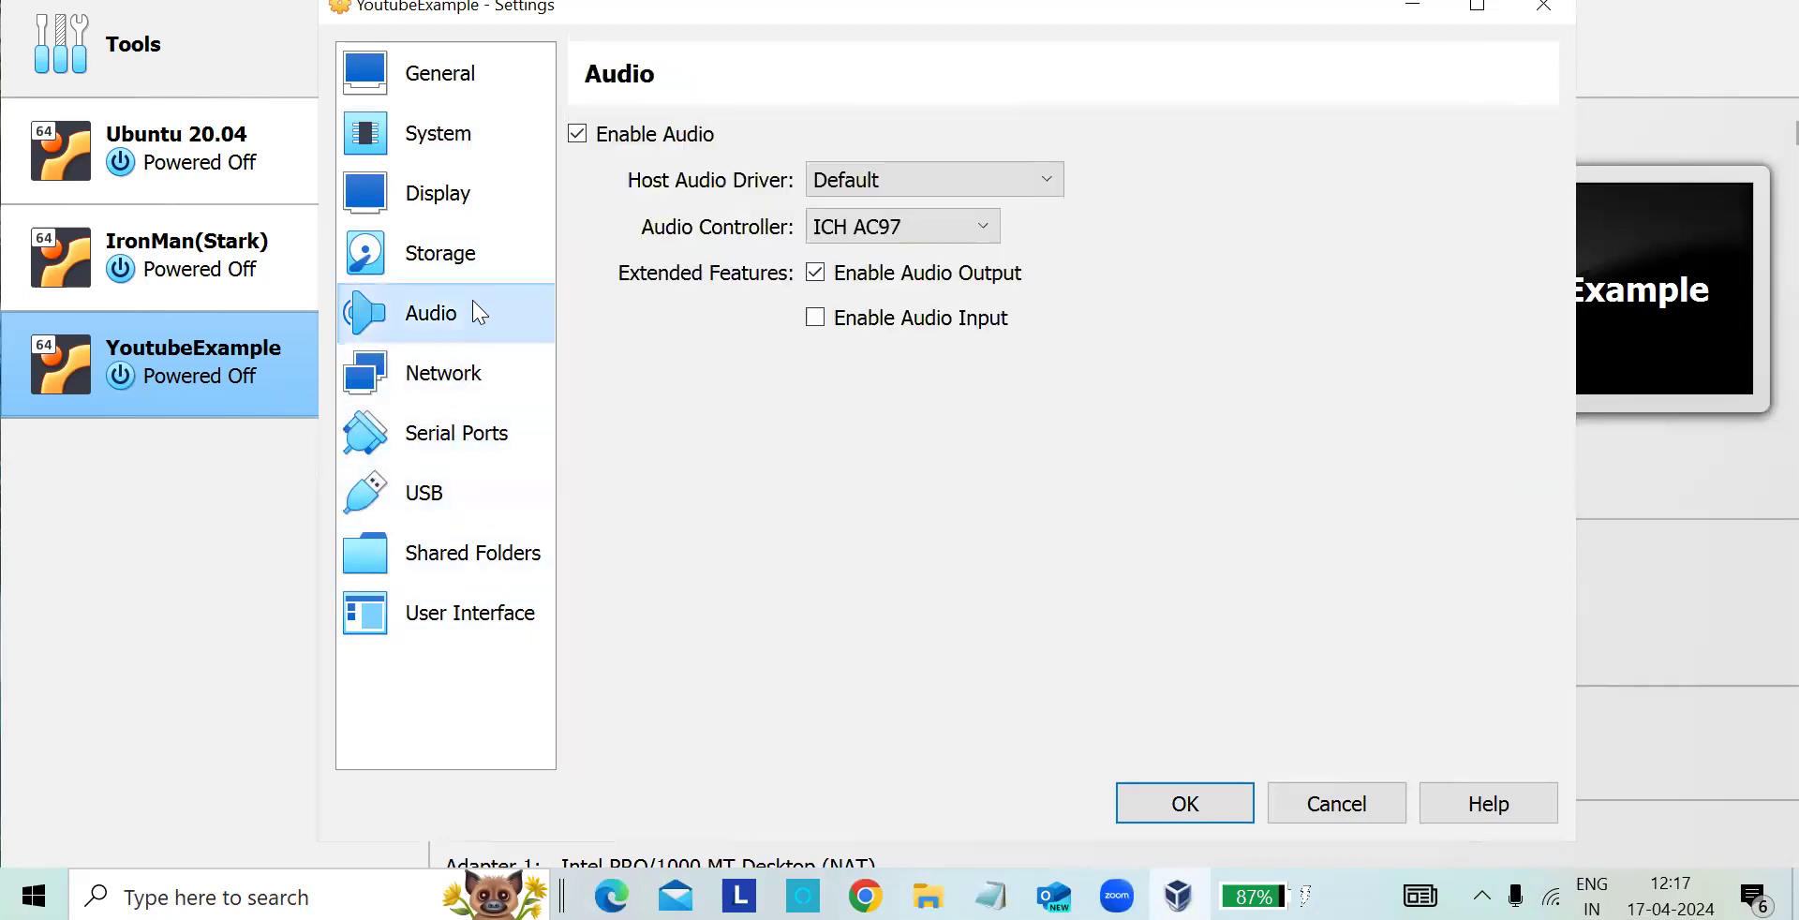
click(478, 272)
click(477, 193)
click(477, 133)
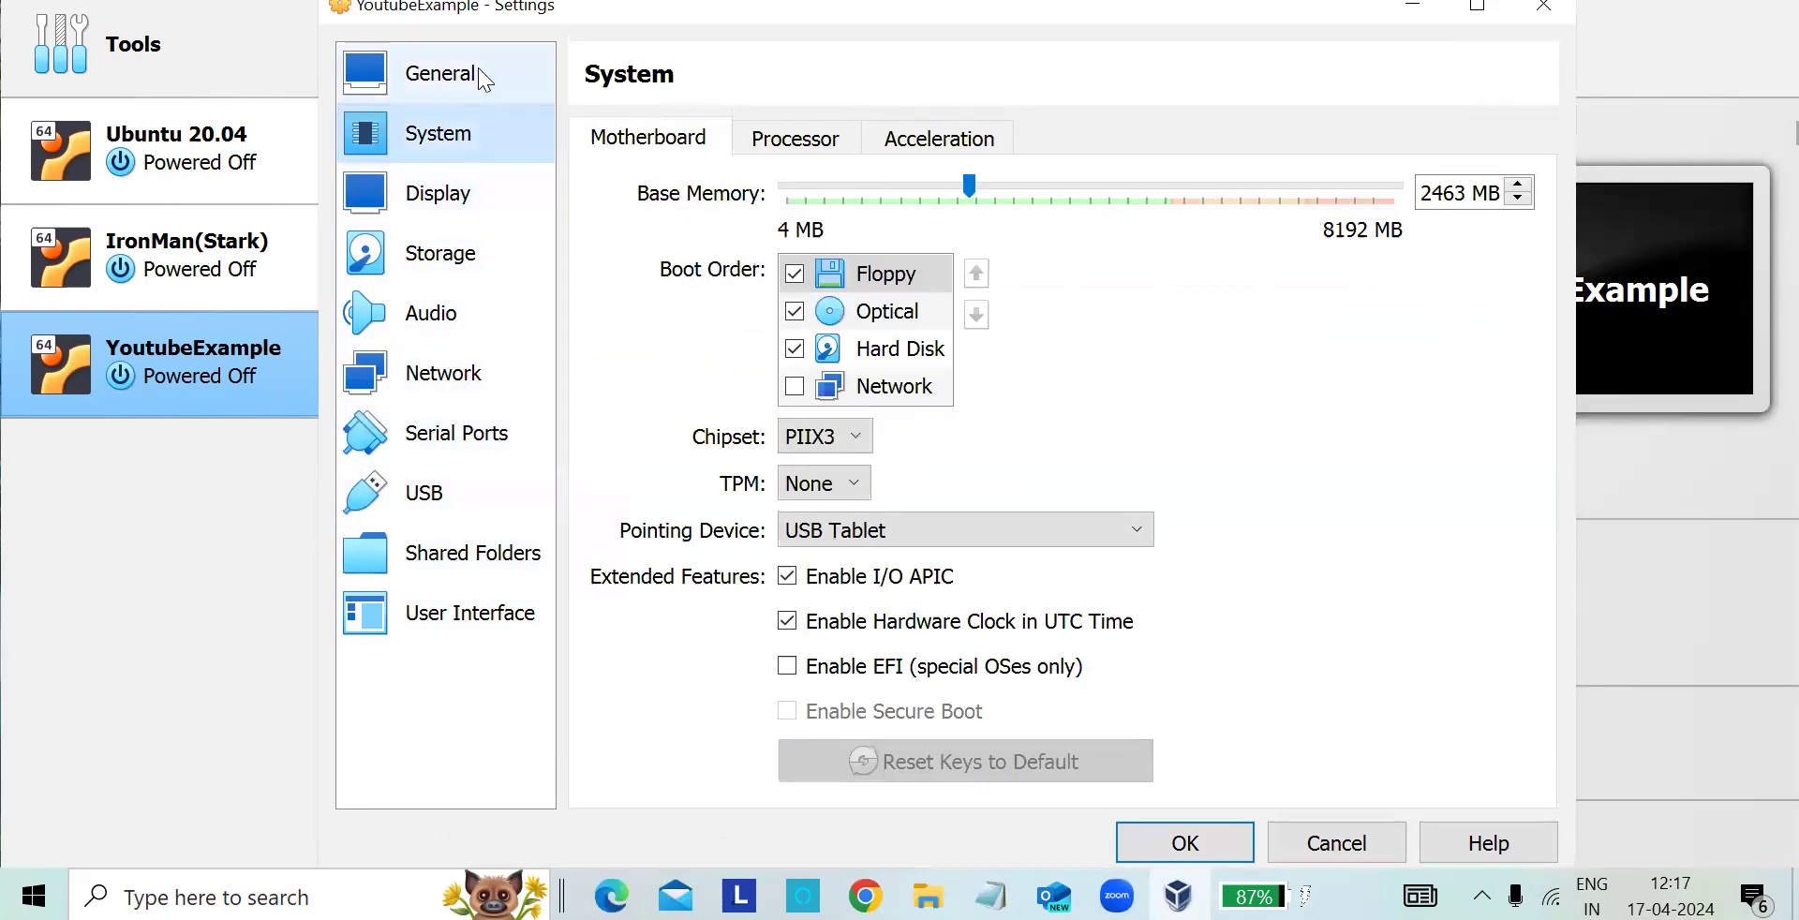
click(478, 72)
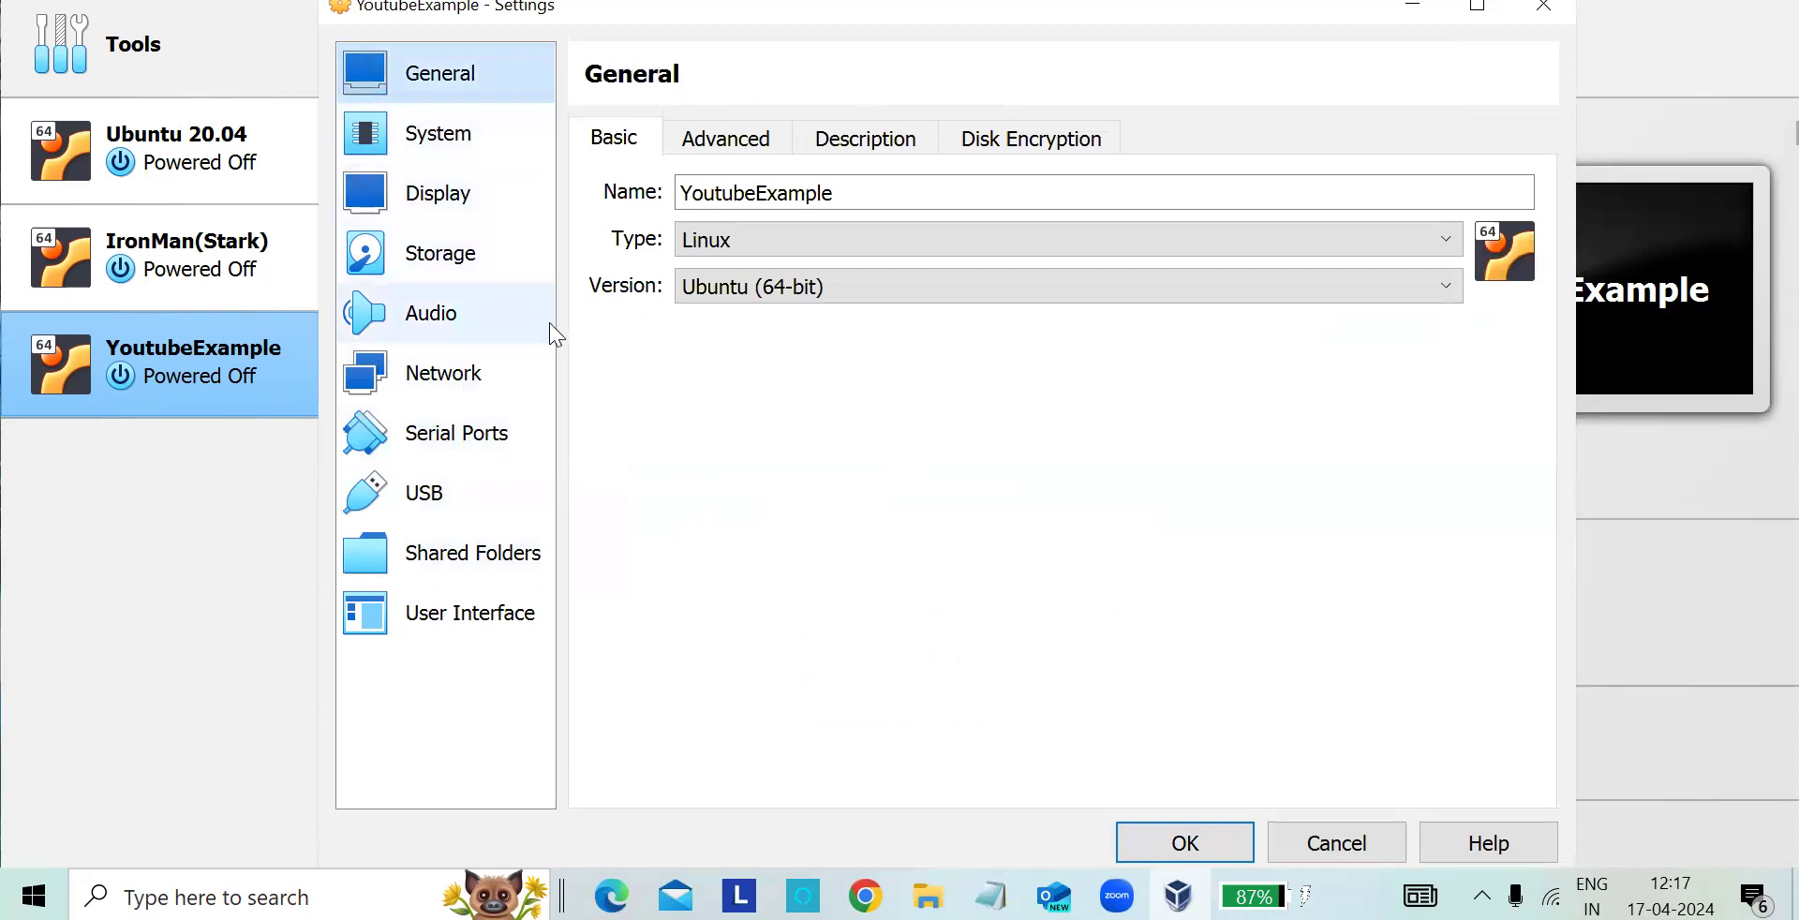
click(1204, 837)
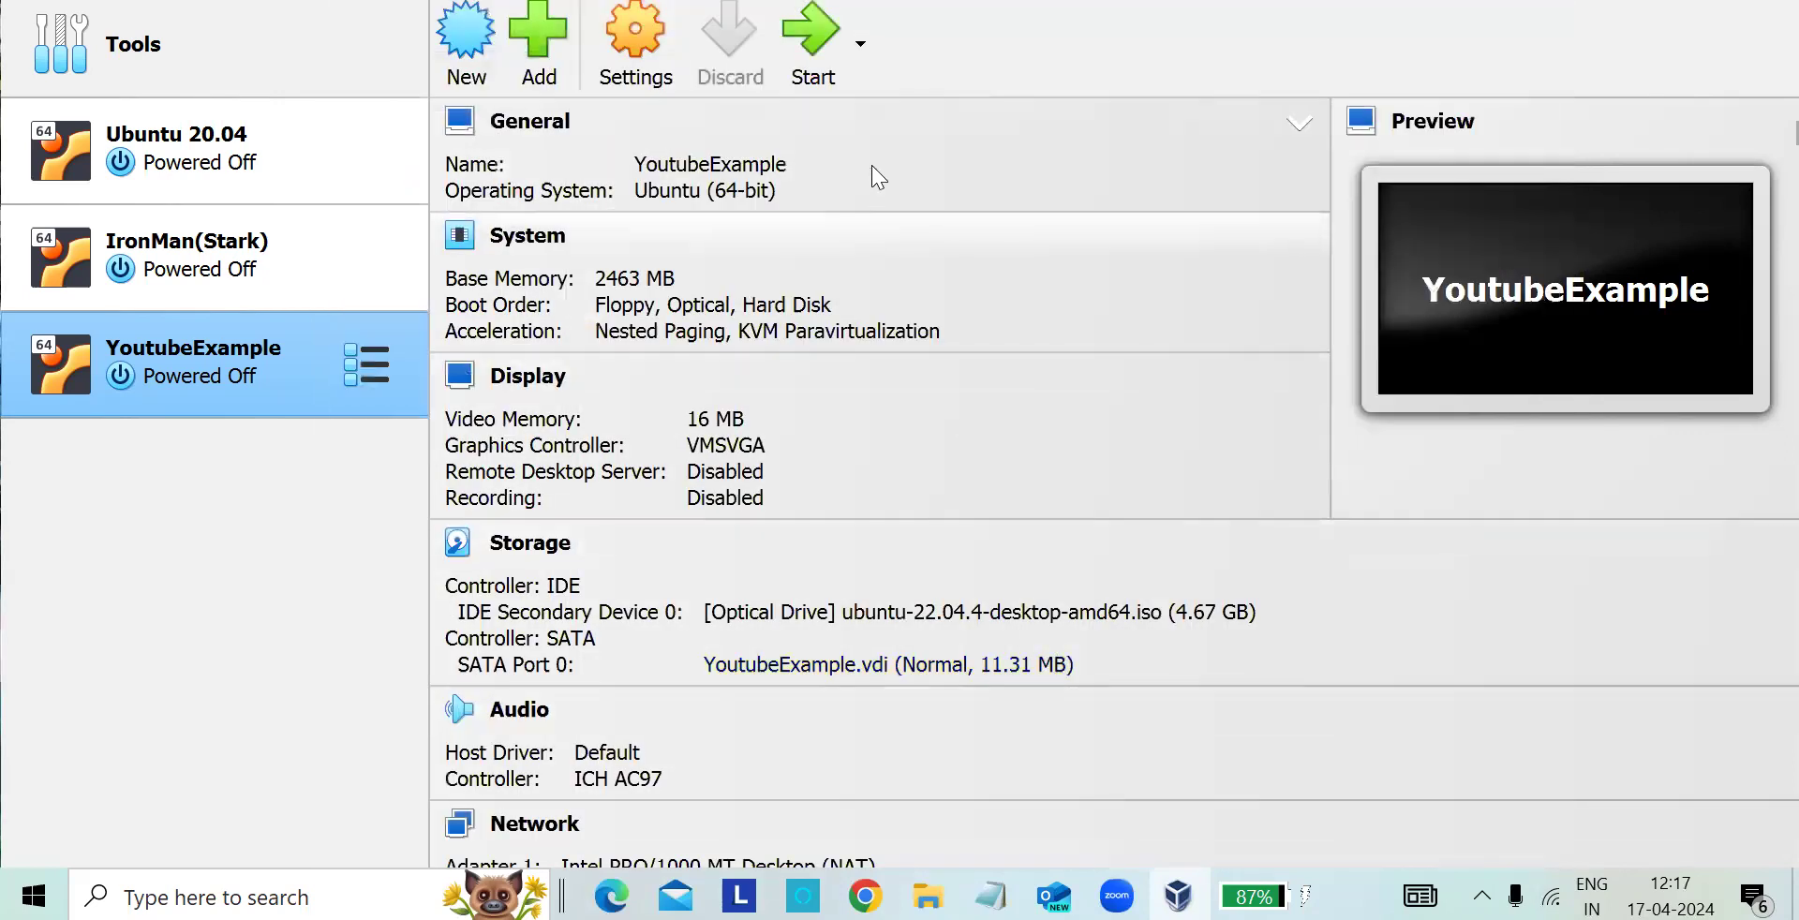
- Start the YoutubeExample virtual machine and dismiss the keyboard auto capture notification
click(817, 62)
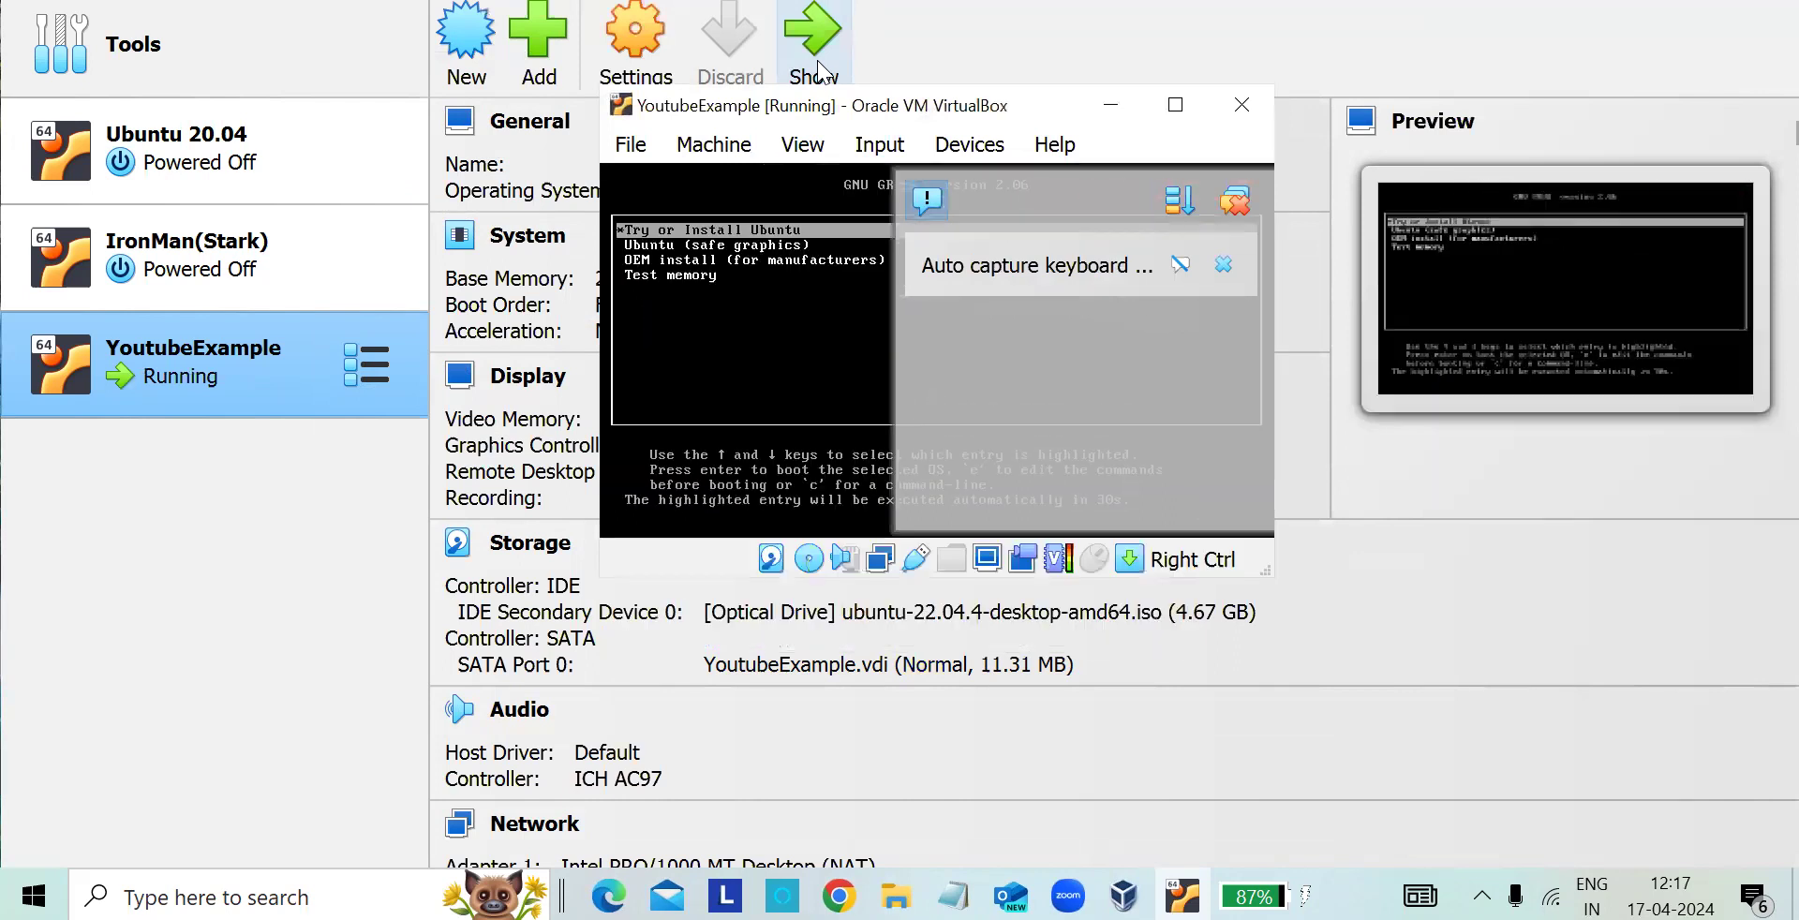
click(1224, 266)
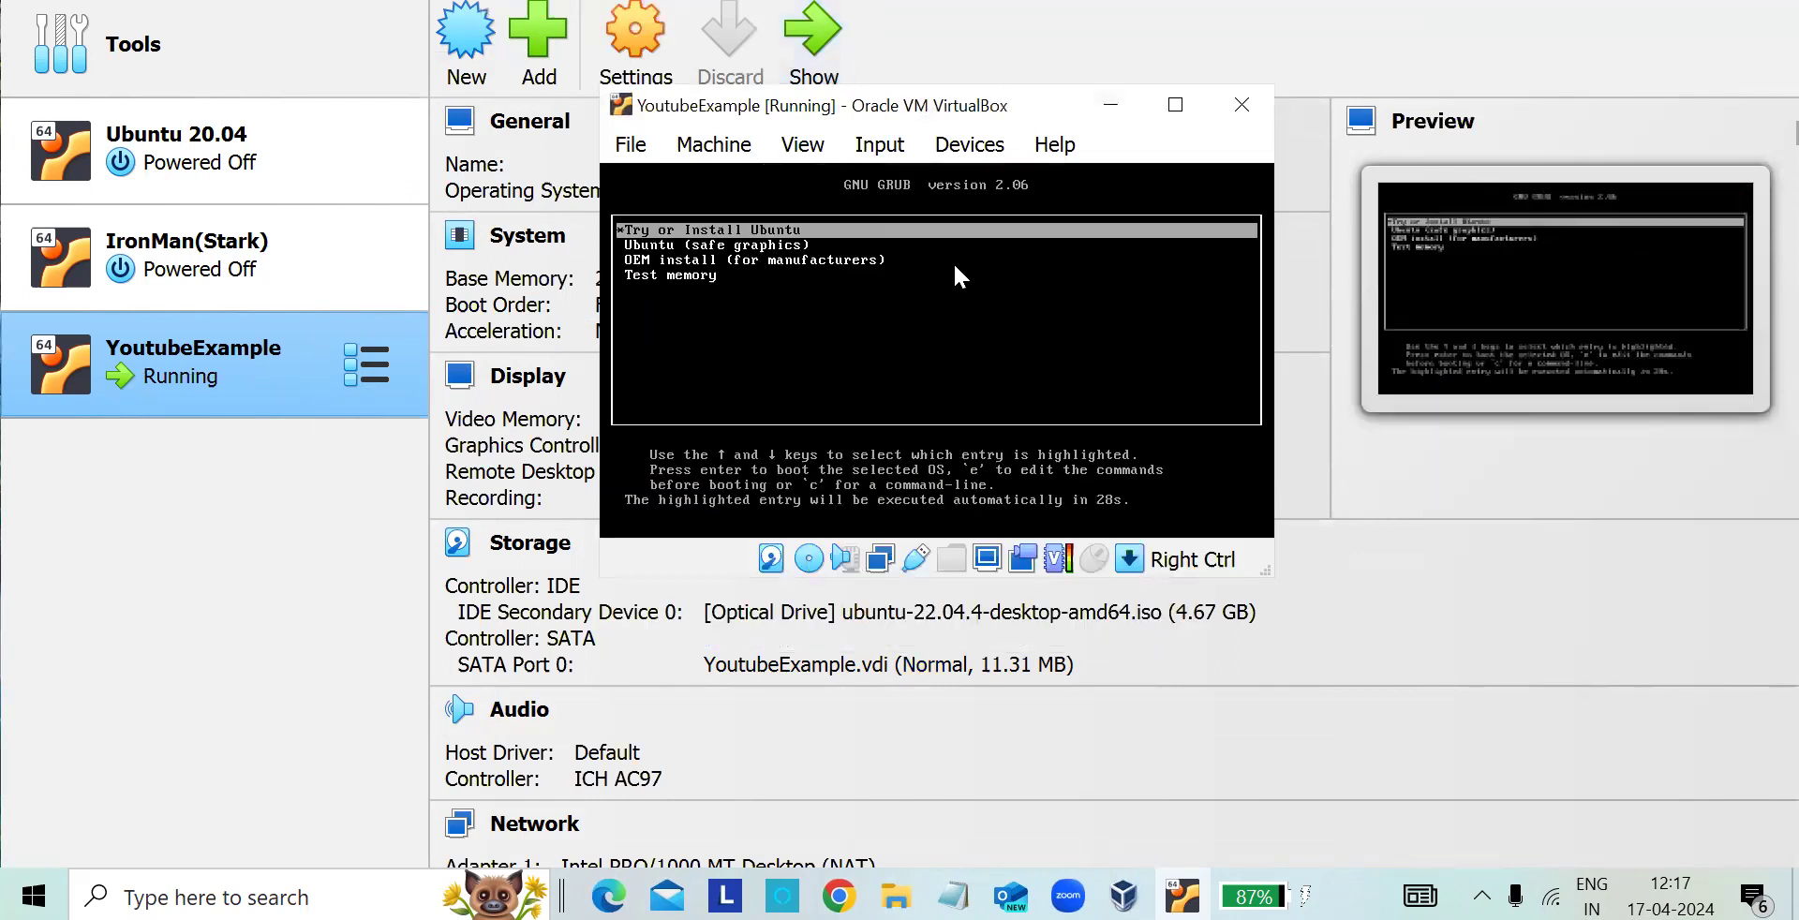
- Maximize the running virtual machine's window and boot the Try or Install Ubuntu entry from the GRUB menu
click(1182, 106)
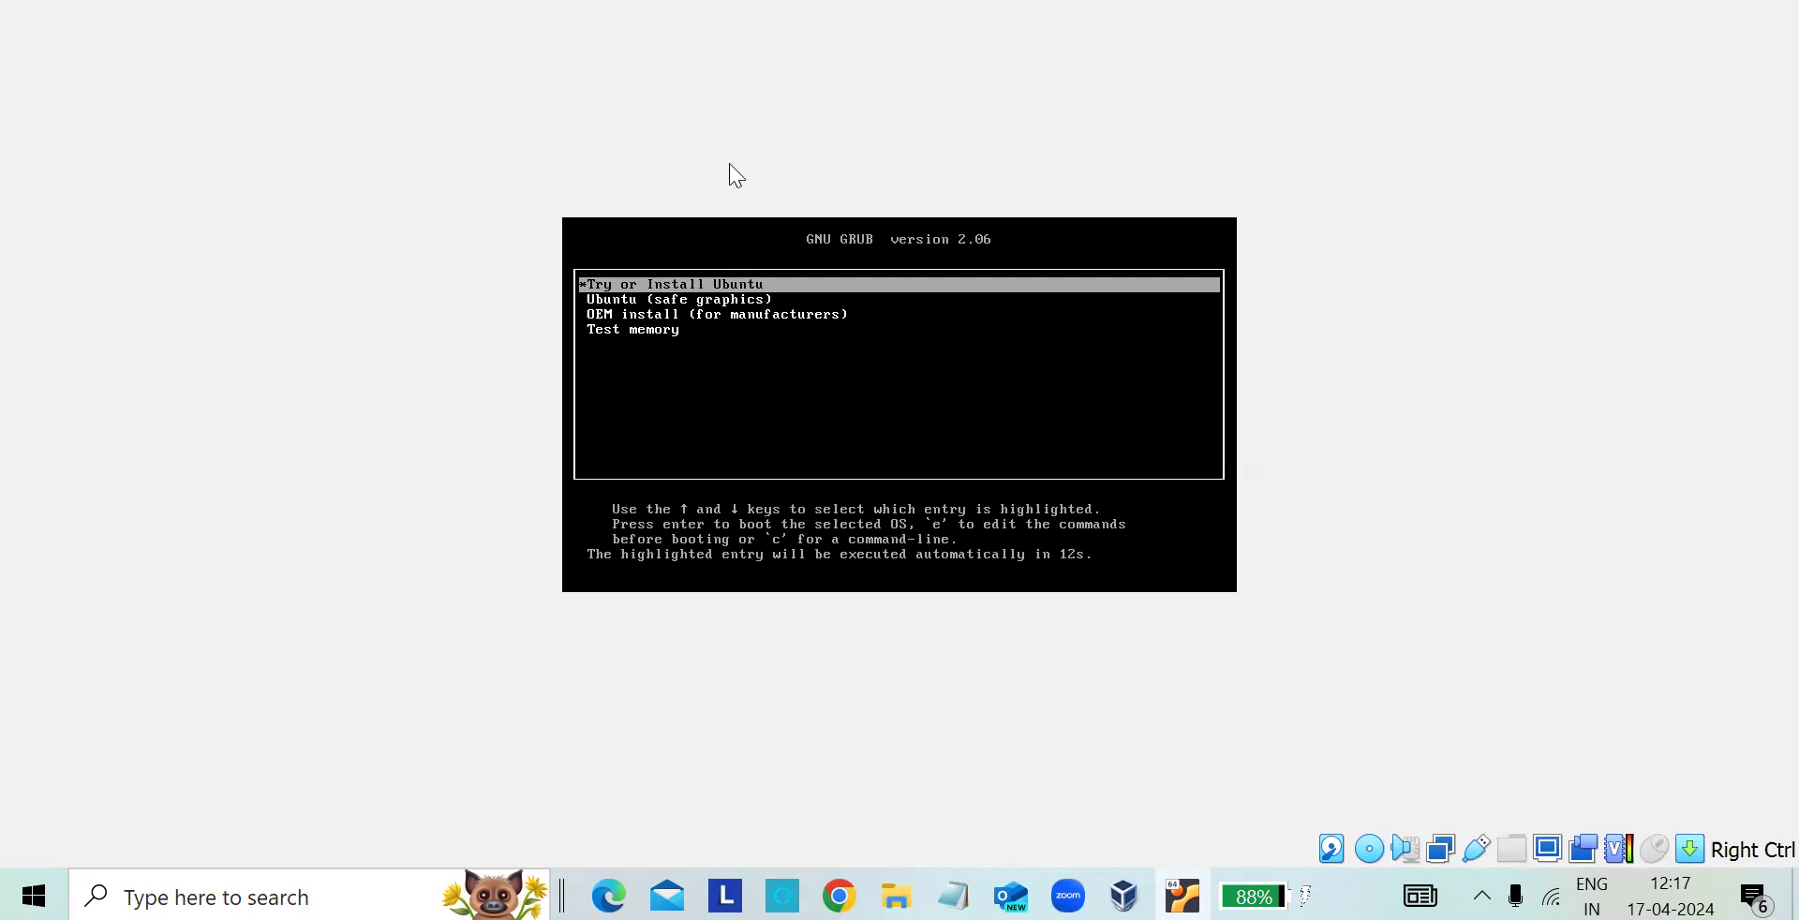
key(Down)
key(Down)
key(Down)
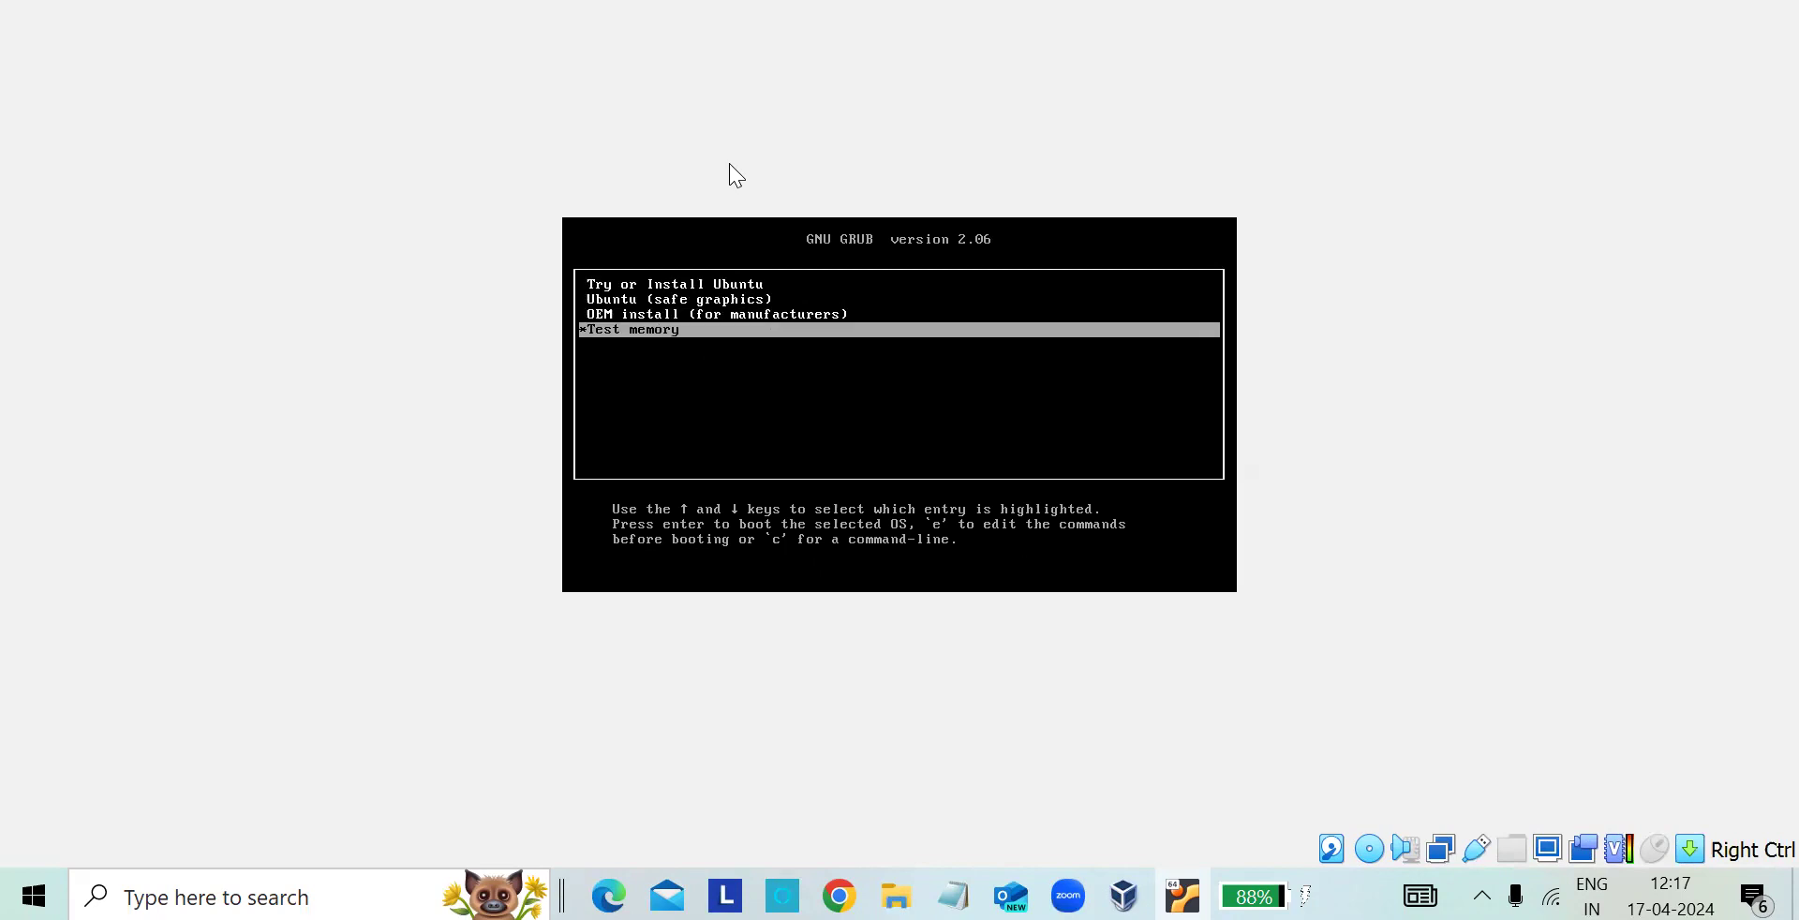
key(Up)
key(Up)
key(Up)
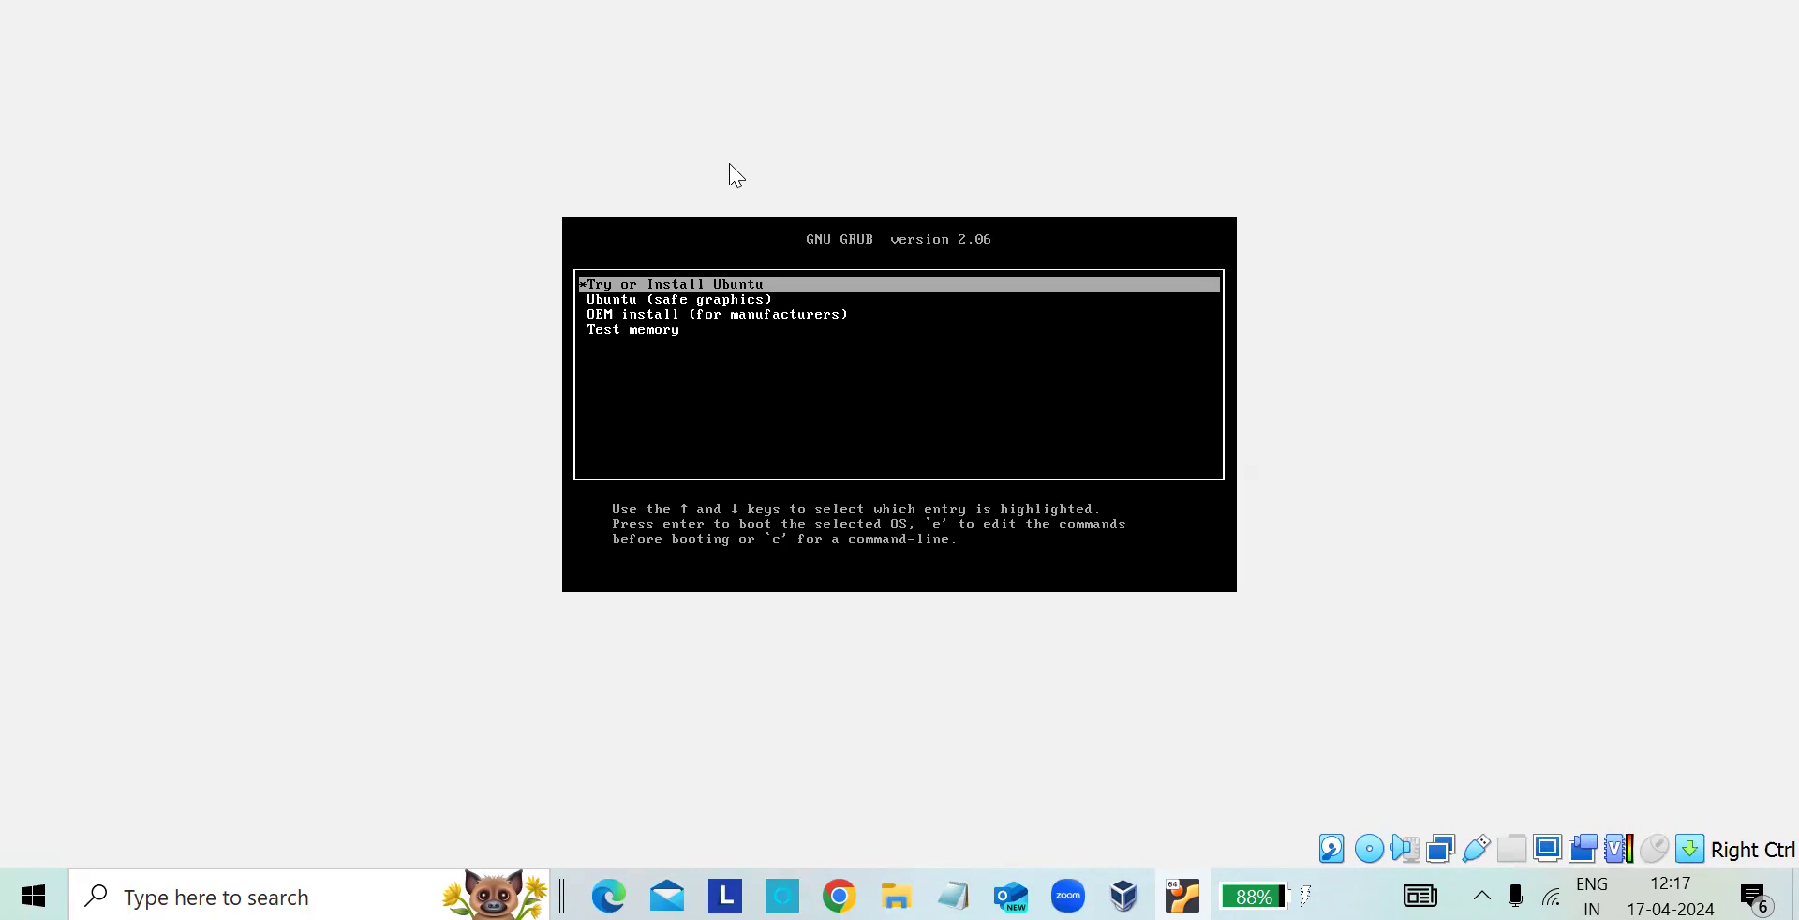
key(Return)
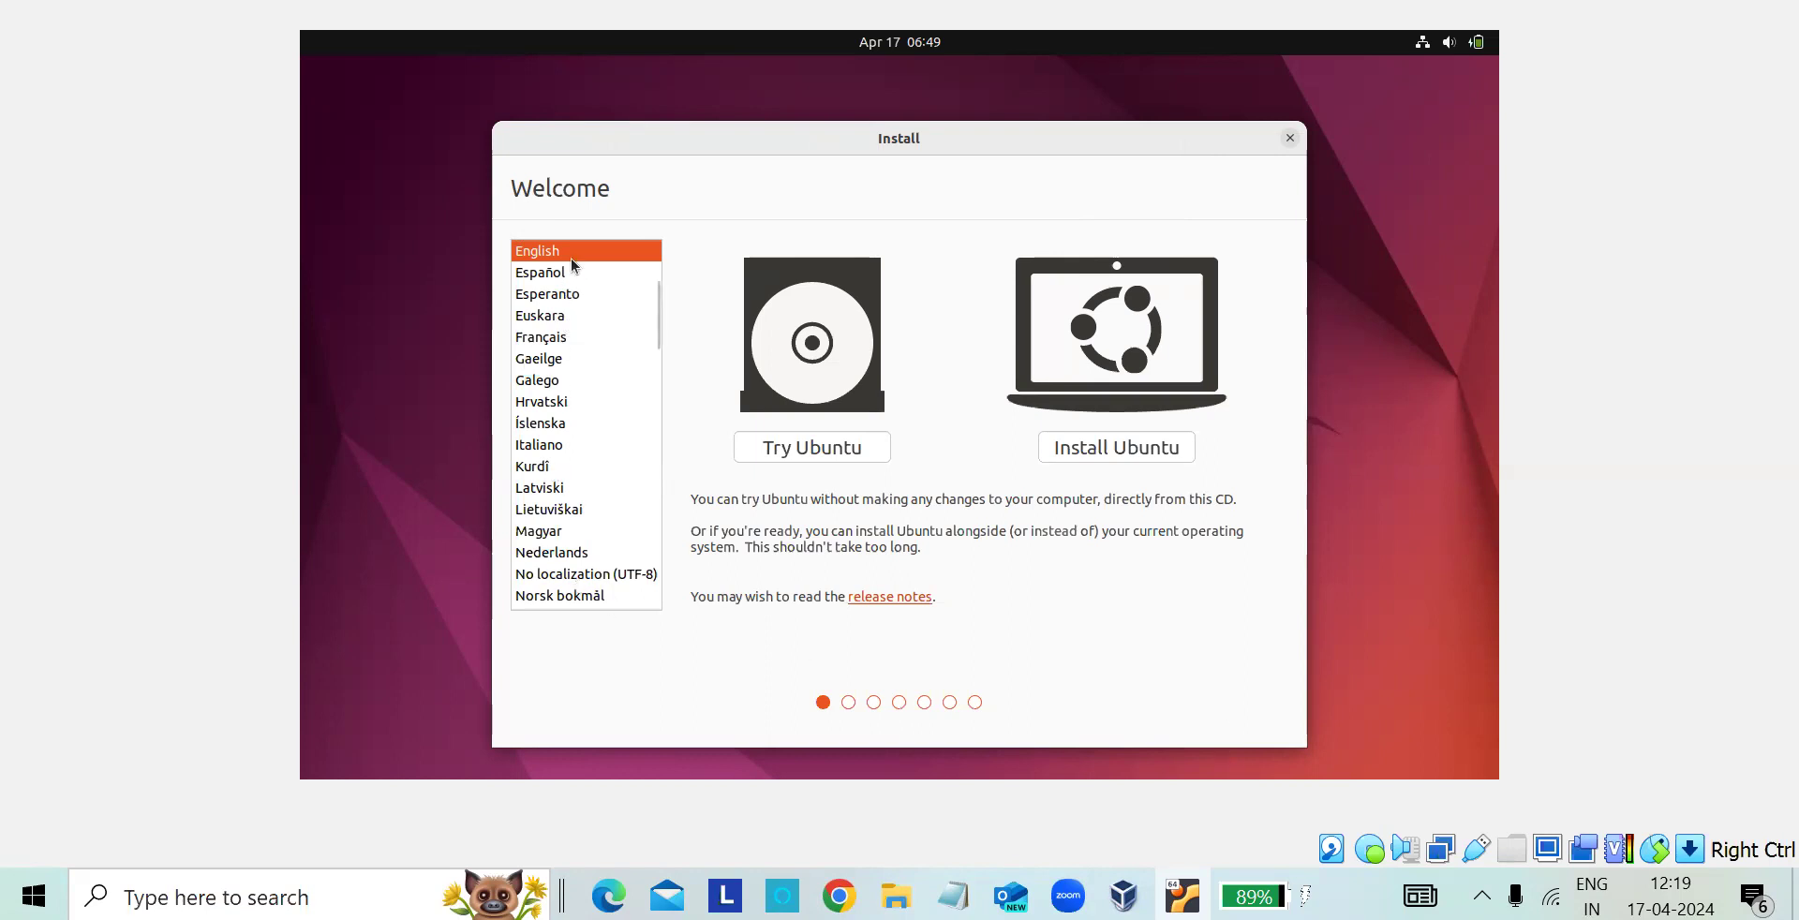
- Start the Ubuntu installation in English and accept the English (US) keyboard layout
scroll(562, 469, down, 5)
scroll(563, 463, up, 8)
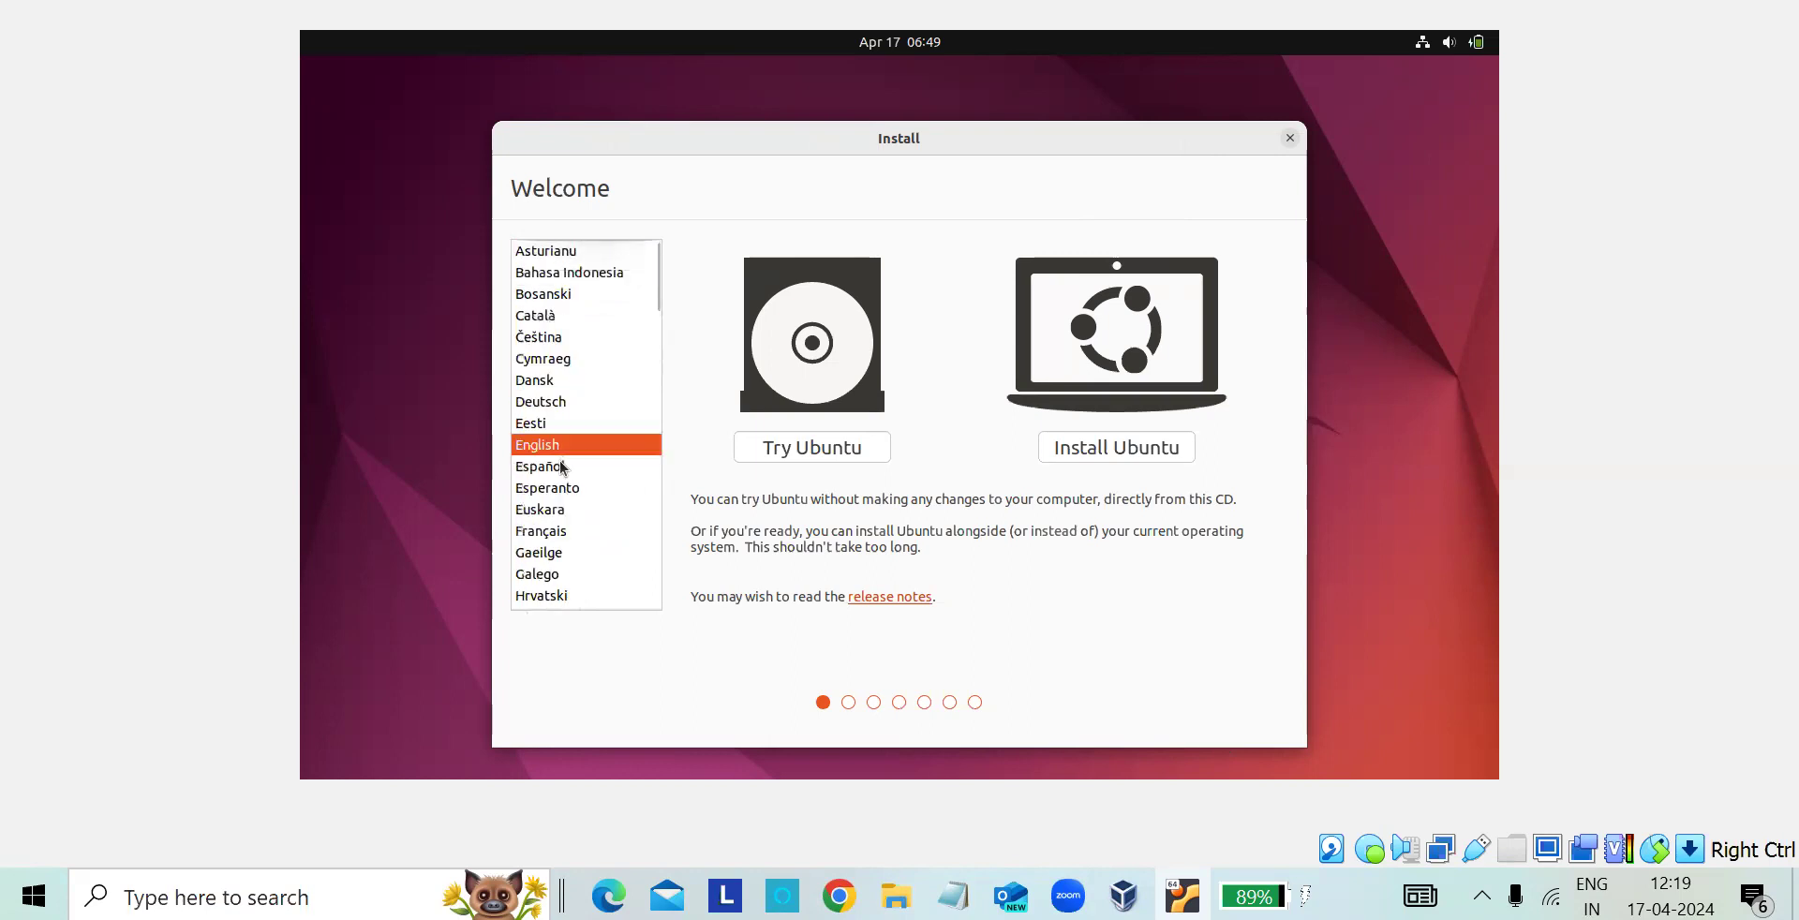
click(1141, 454)
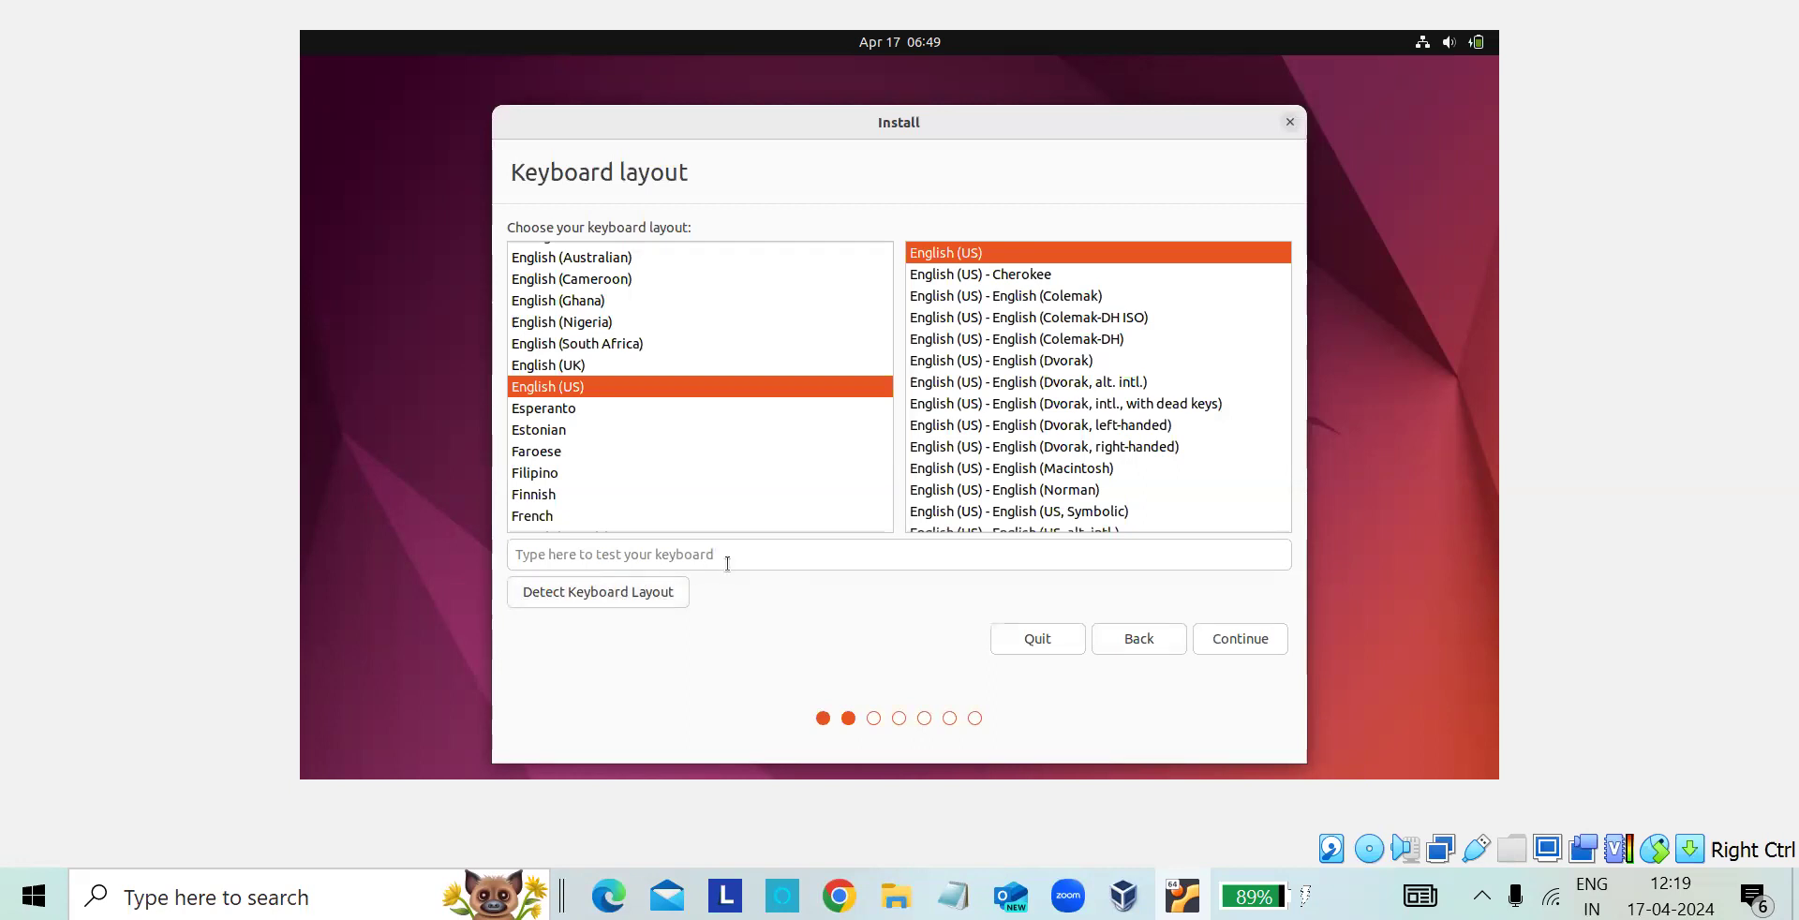
click(1241, 640)
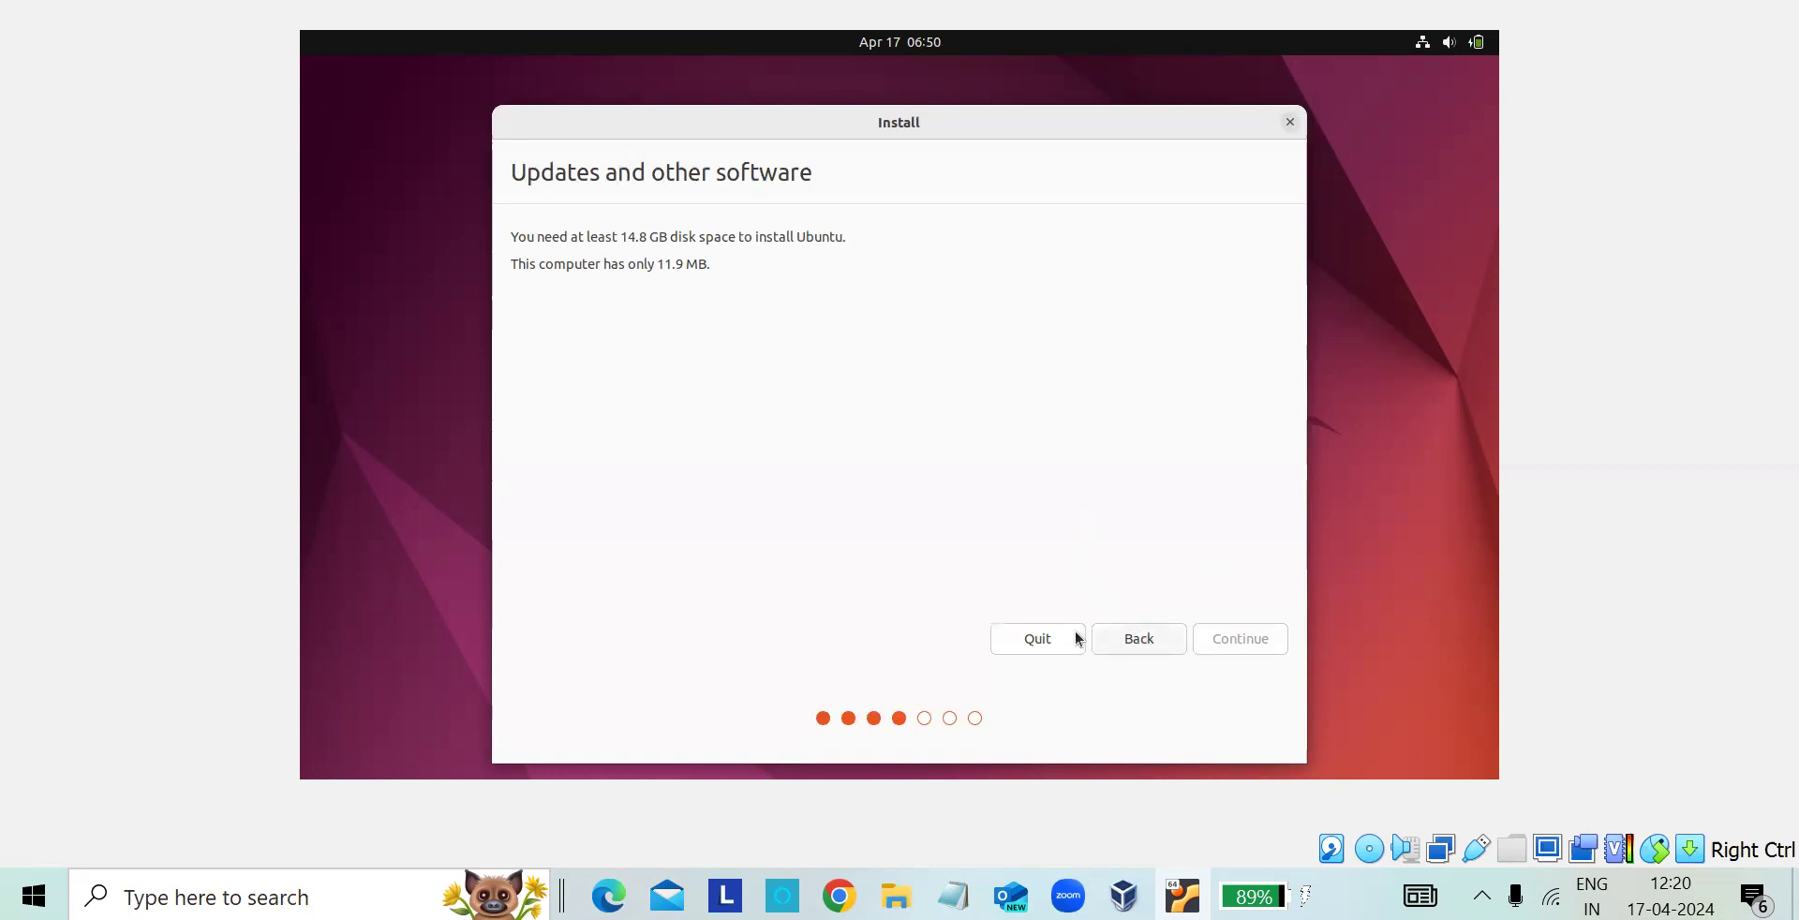
- Quit the Ubuntu installation and confirm quitting
click(1047, 641)
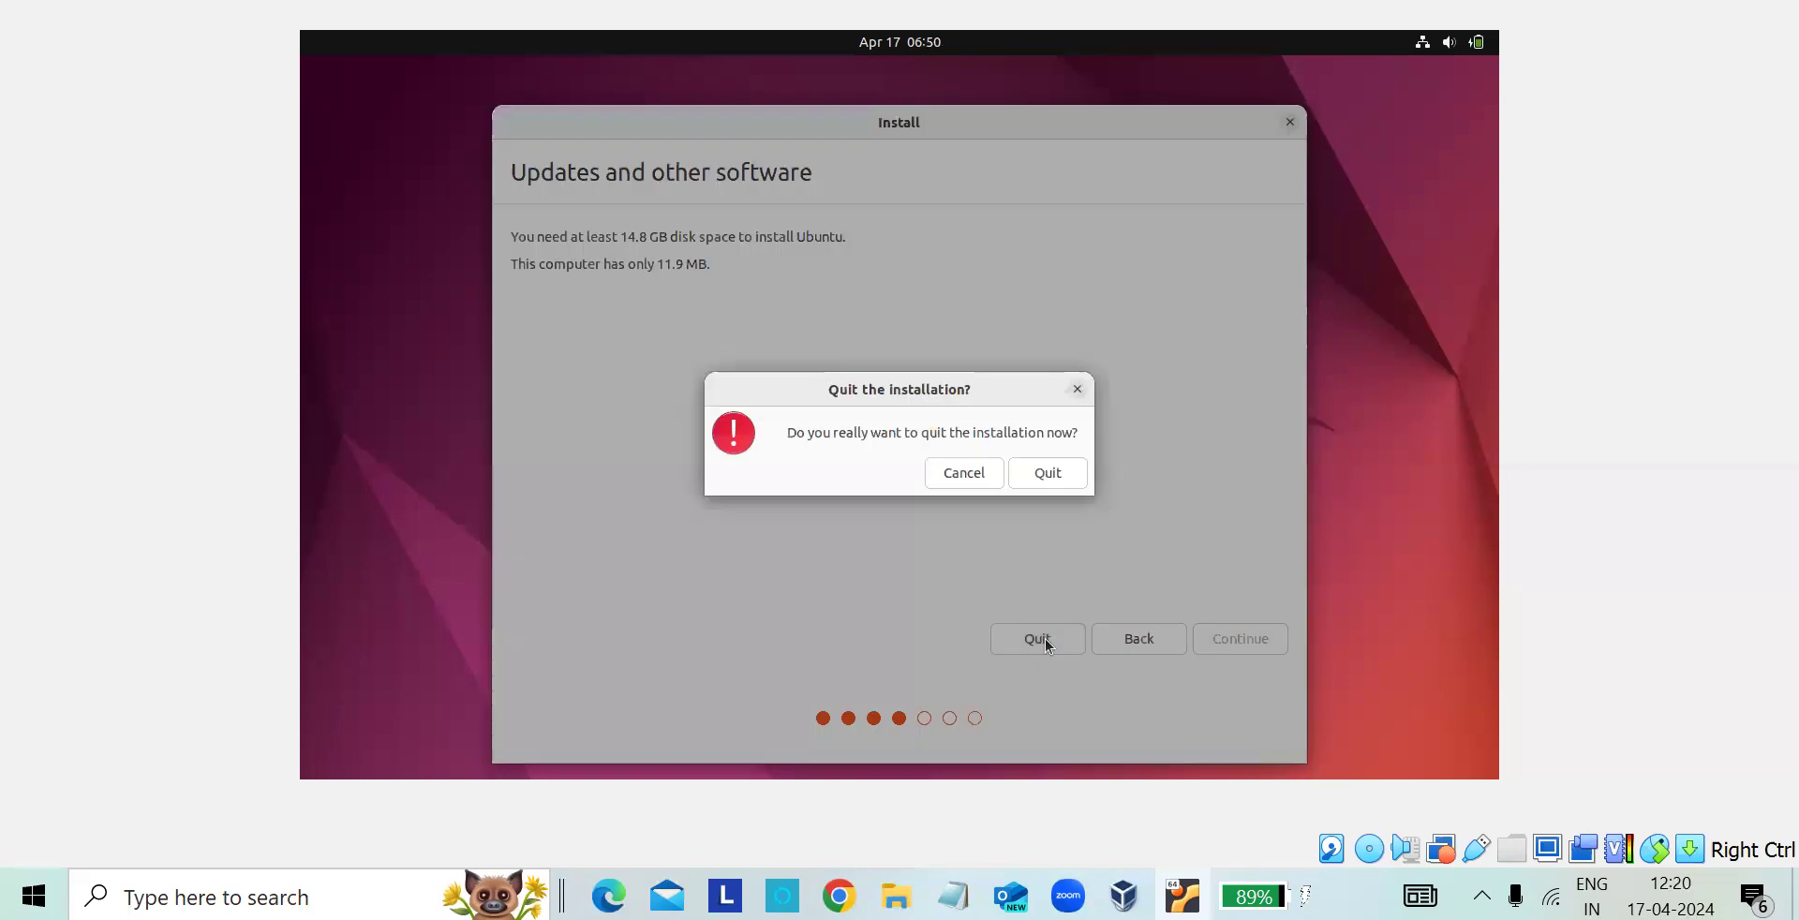
click(1050, 480)
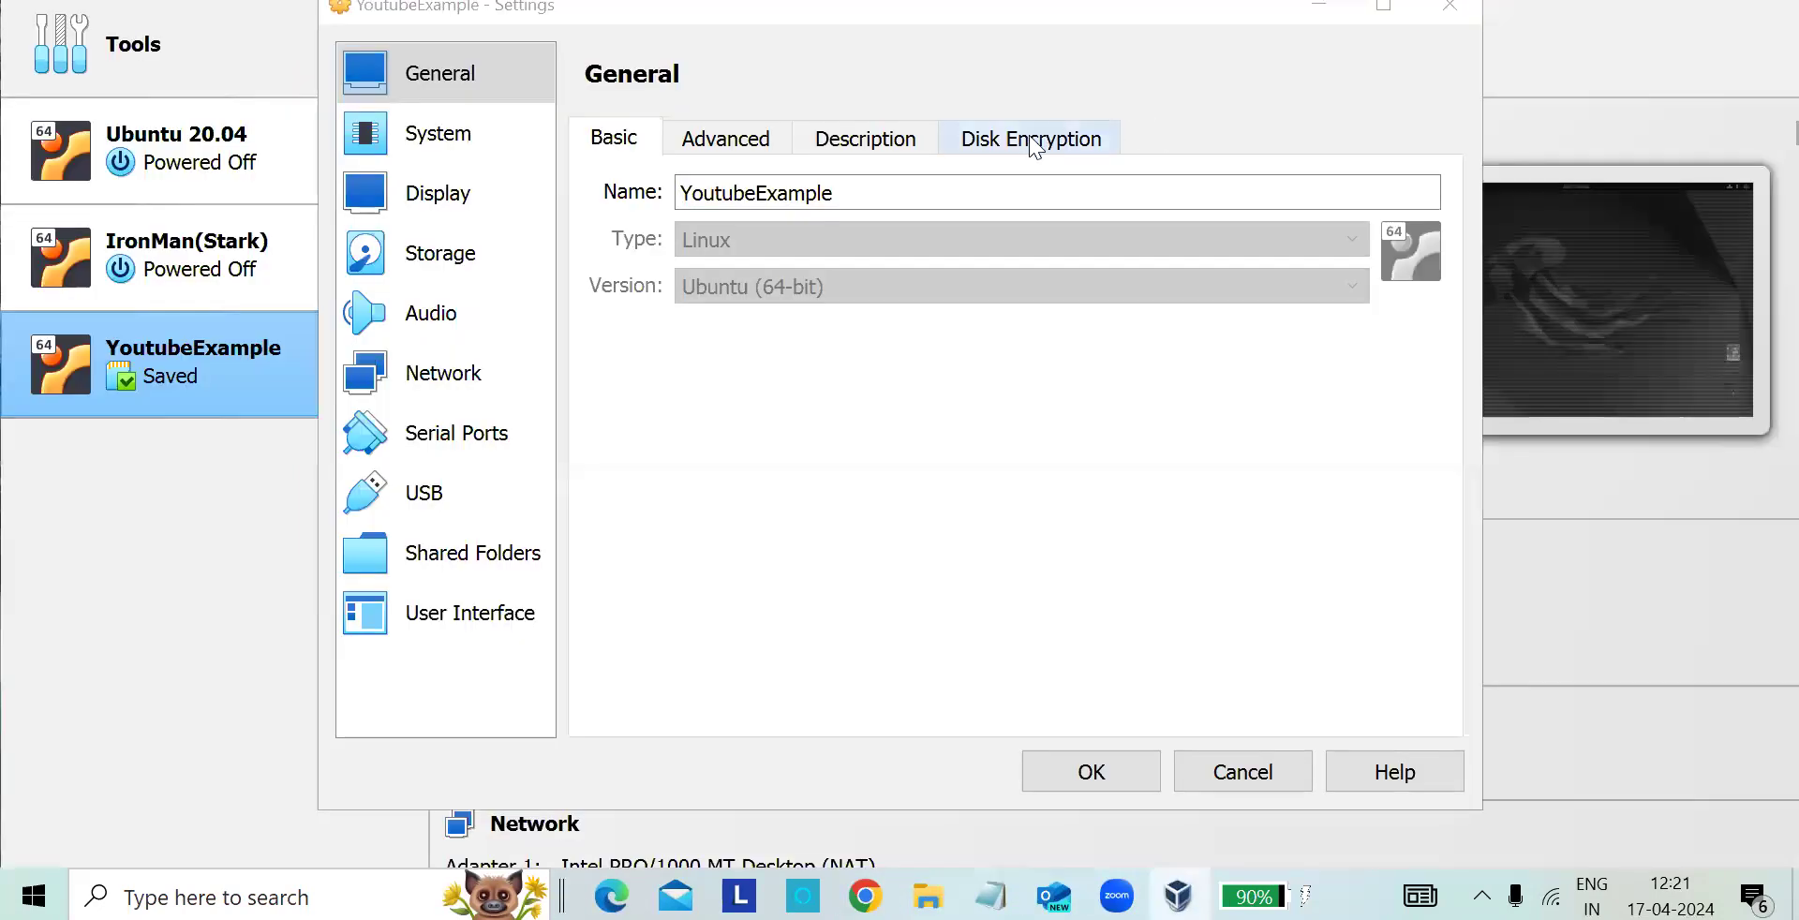
- Examine the motherboard, processor and acceleration options in YoutubeExample's system settings
click(452, 145)
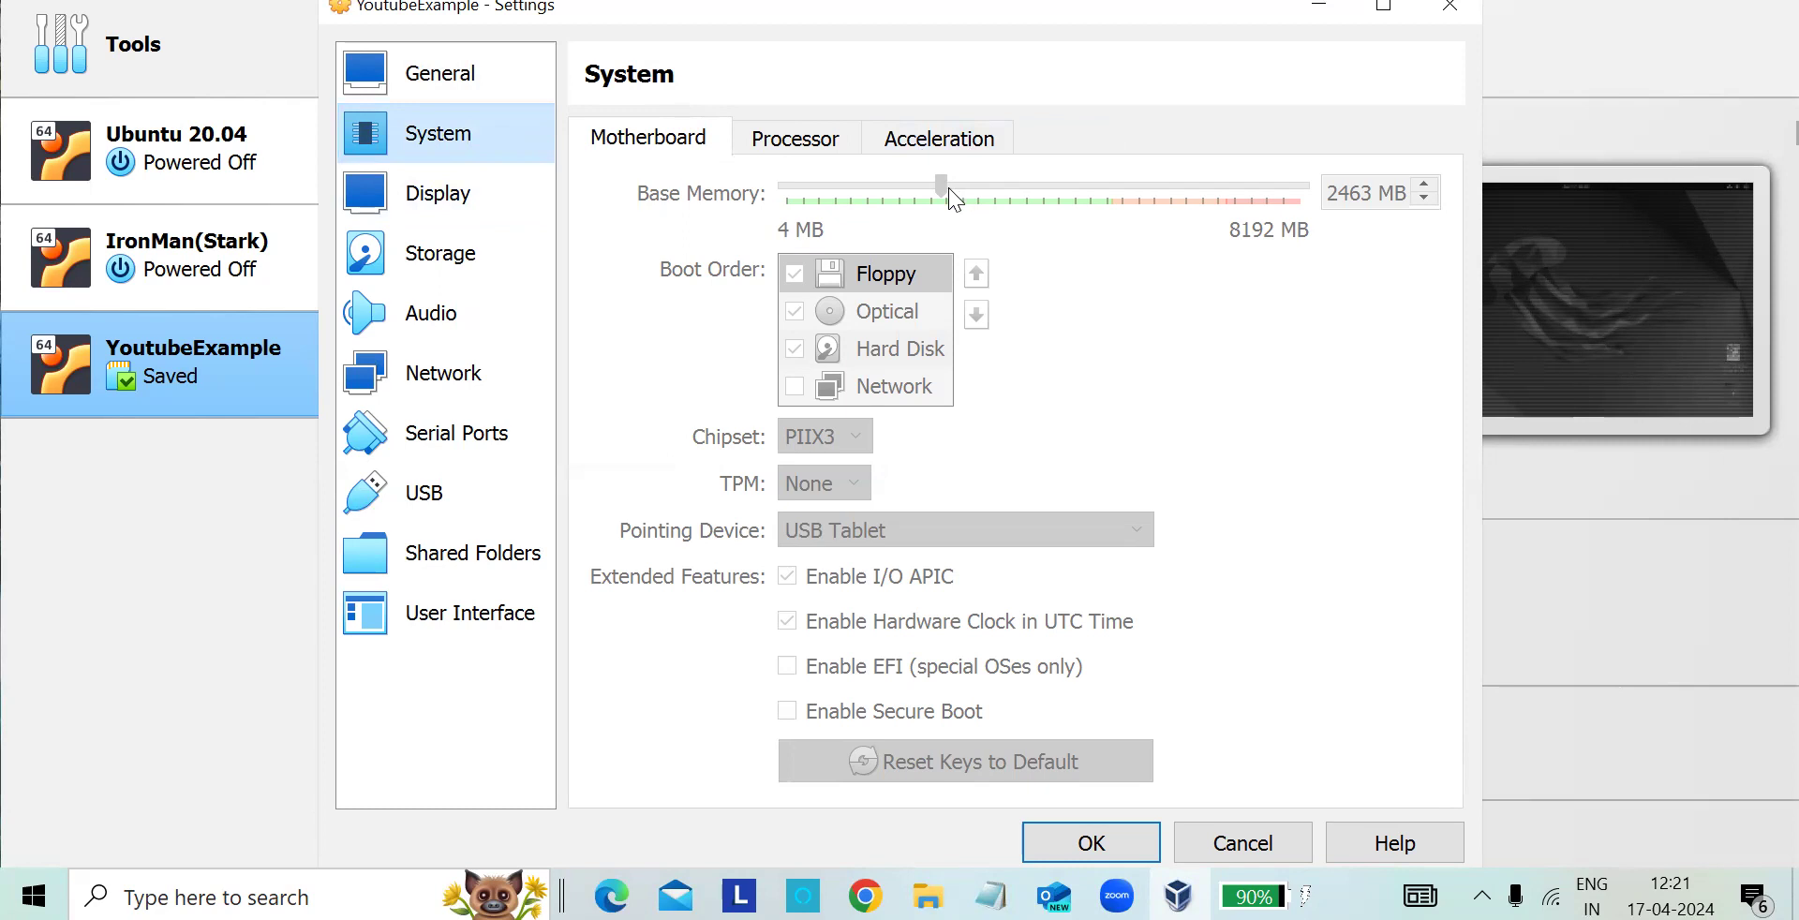
click(791, 139)
click(638, 136)
click(787, 145)
click(902, 141)
click(785, 151)
click(716, 153)
click(488, 191)
click(468, 154)
click(815, 145)
click(649, 156)
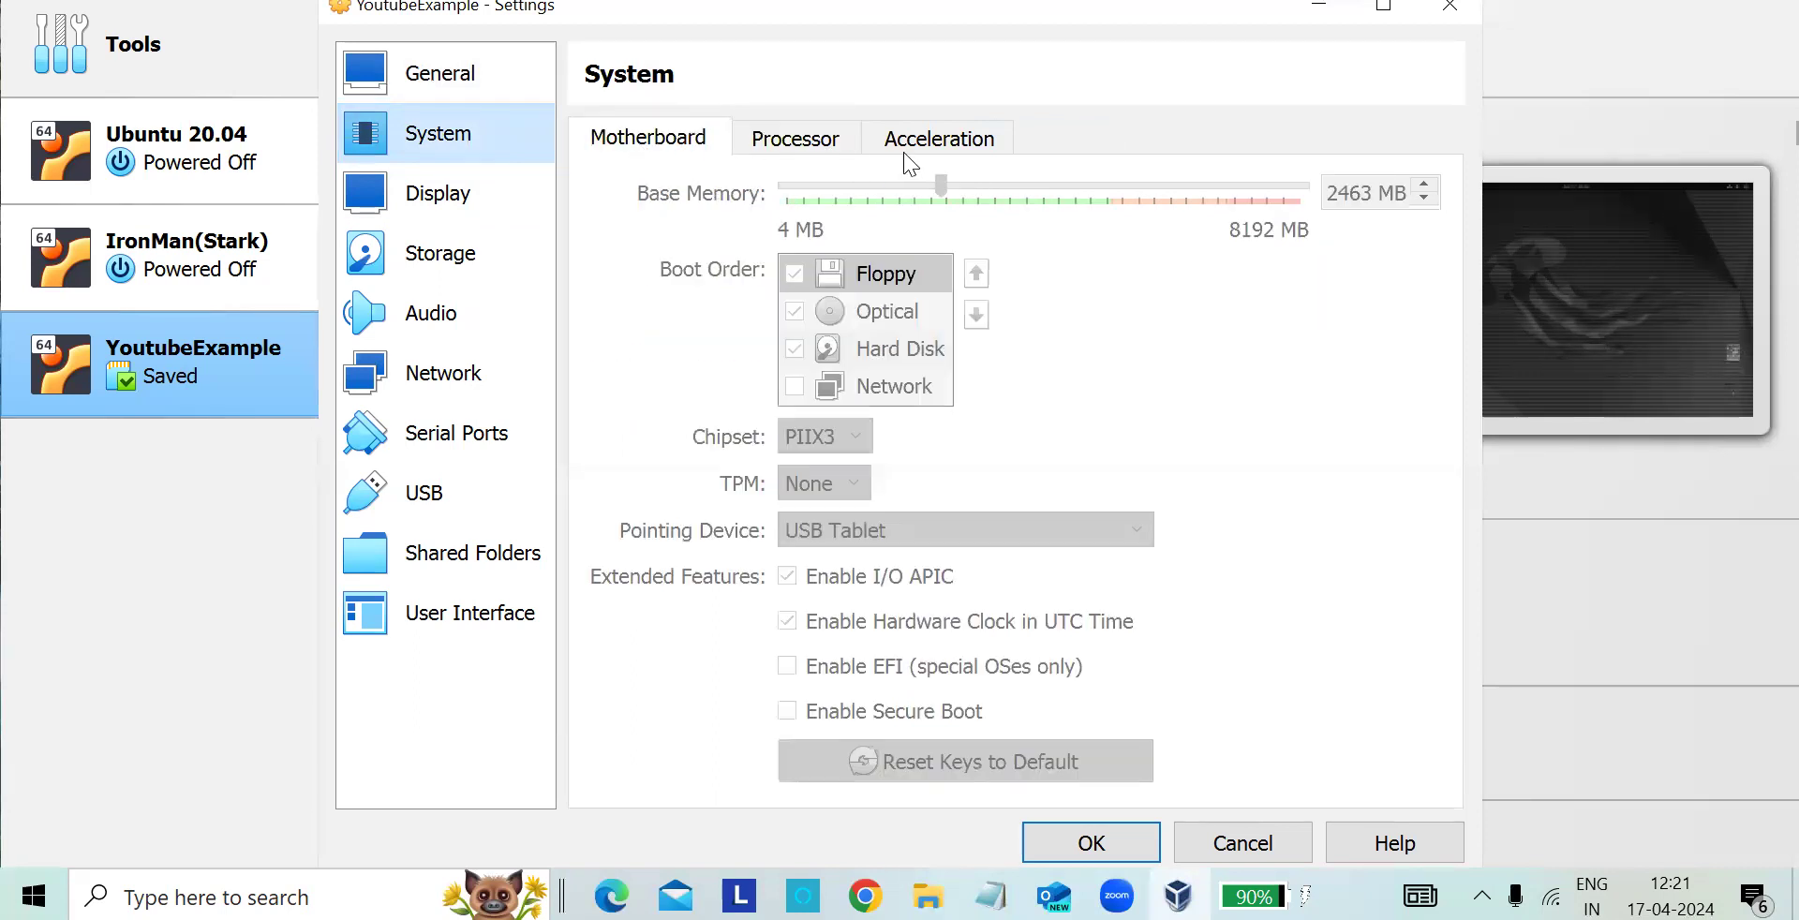
- Look through the display, storage, audio, network and serial ports settings of YoutubeExample and return to the system settings
click(495, 190)
click(470, 258)
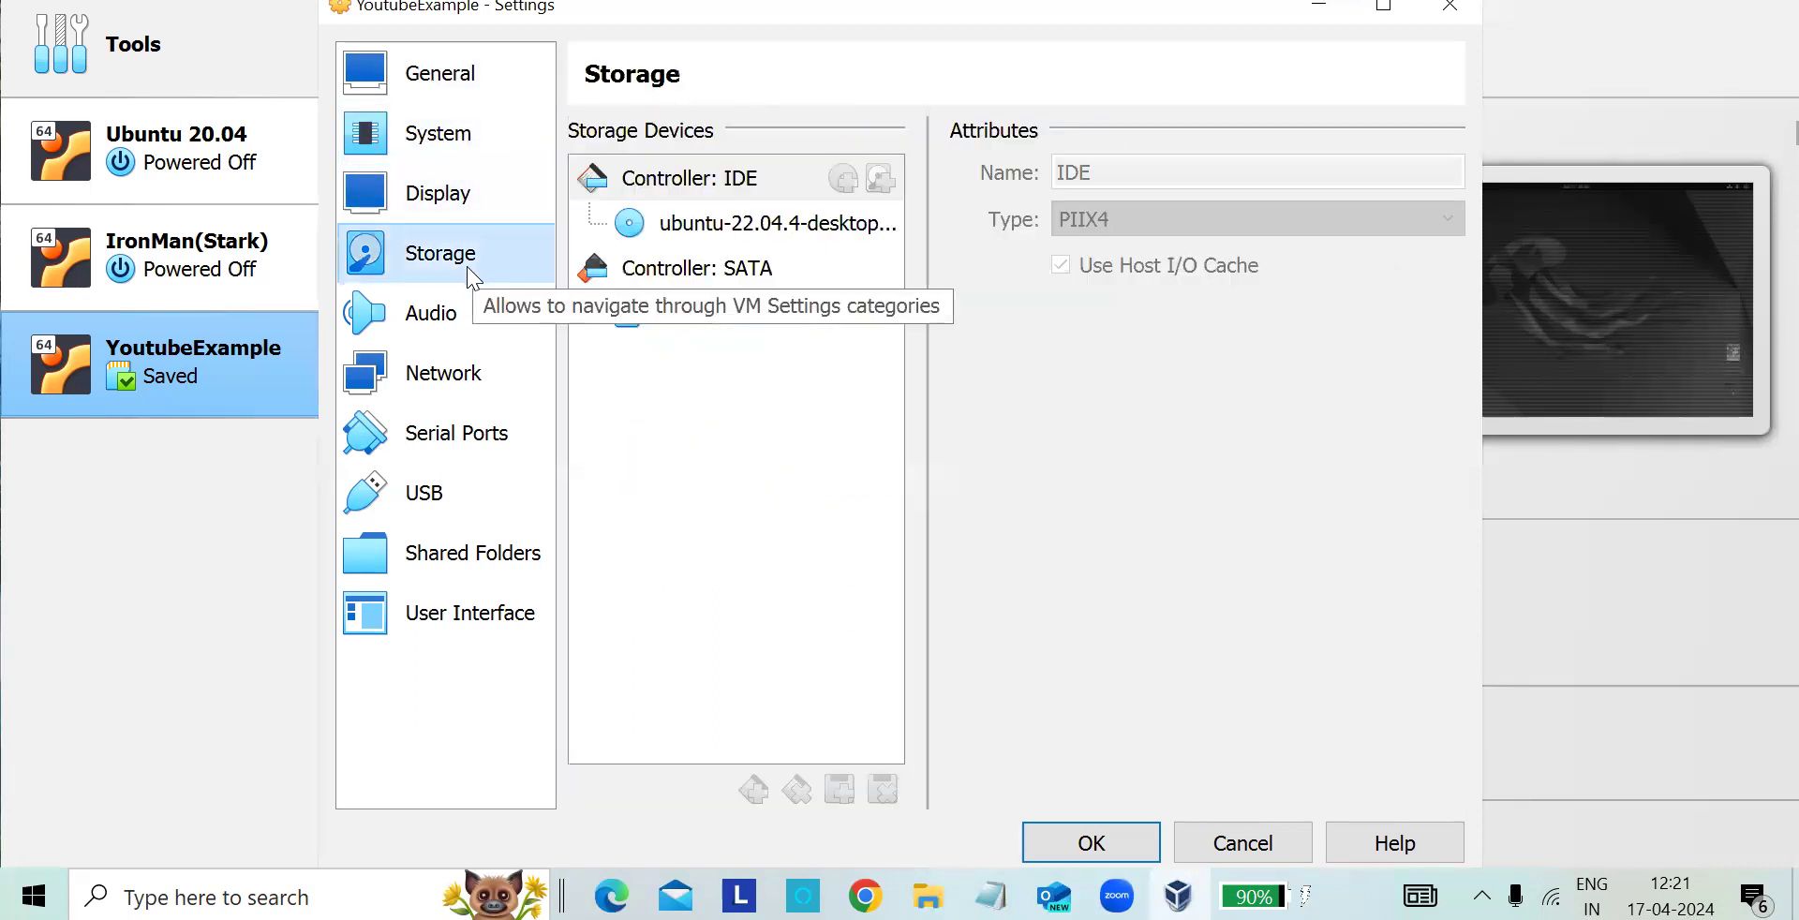
click(453, 315)
click(450, 375)
click(450, 433)
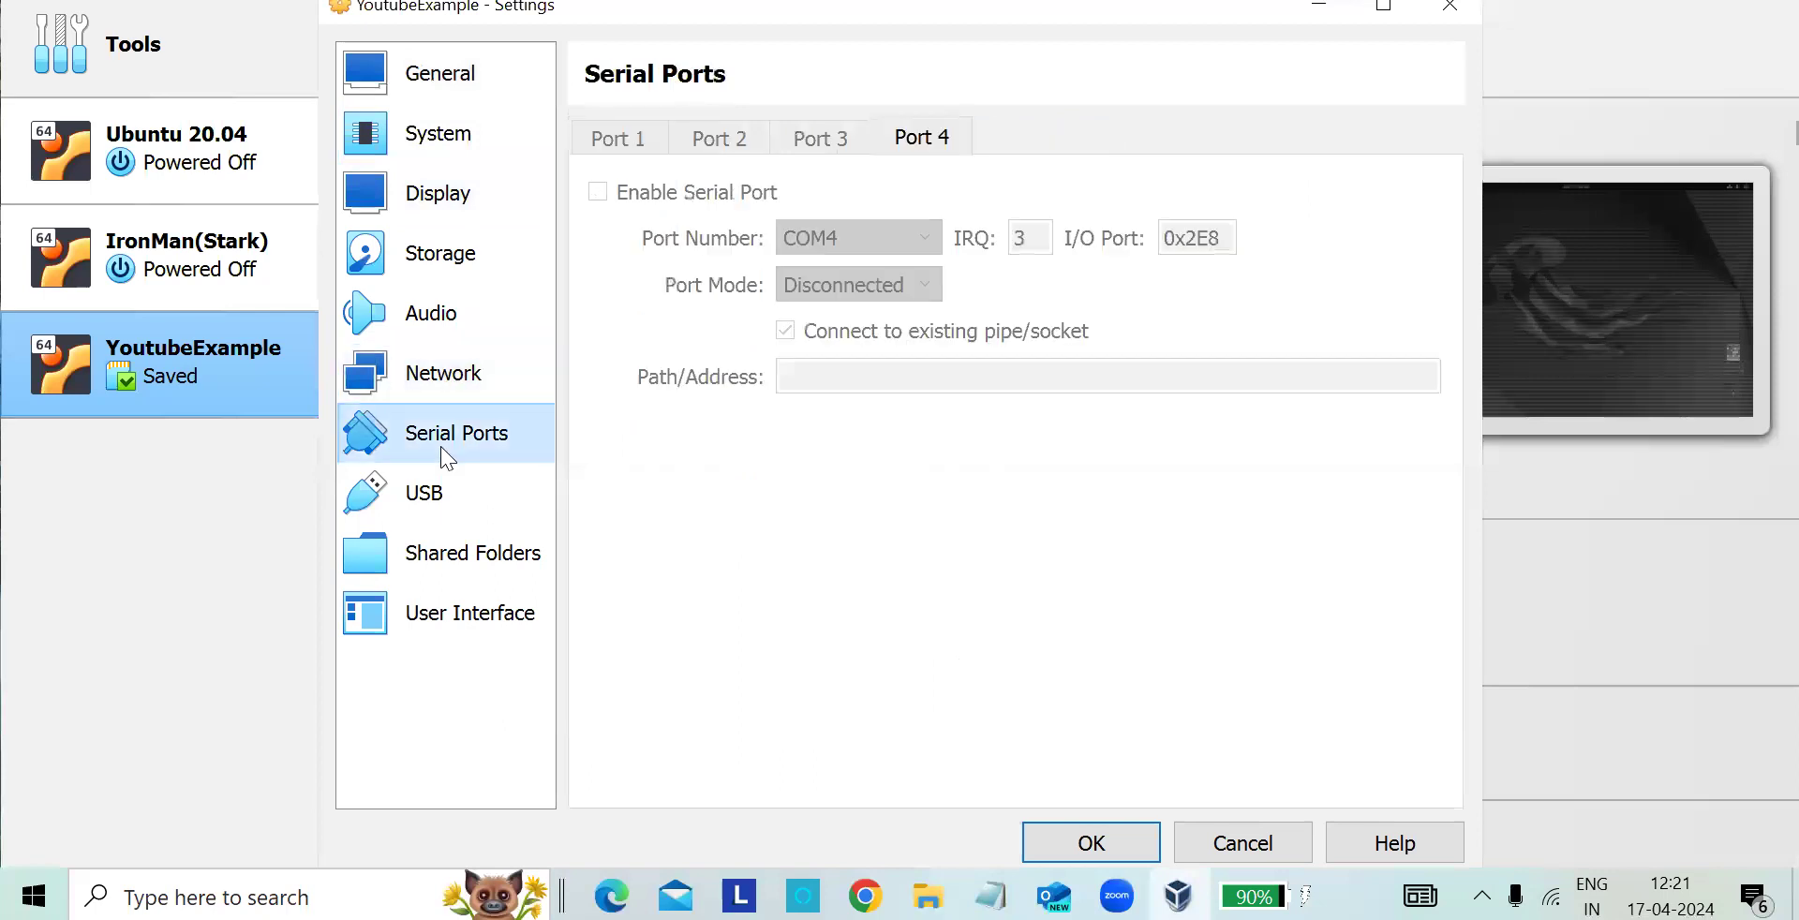
click(454, 330)
click(454, 255)
click(452, 221)
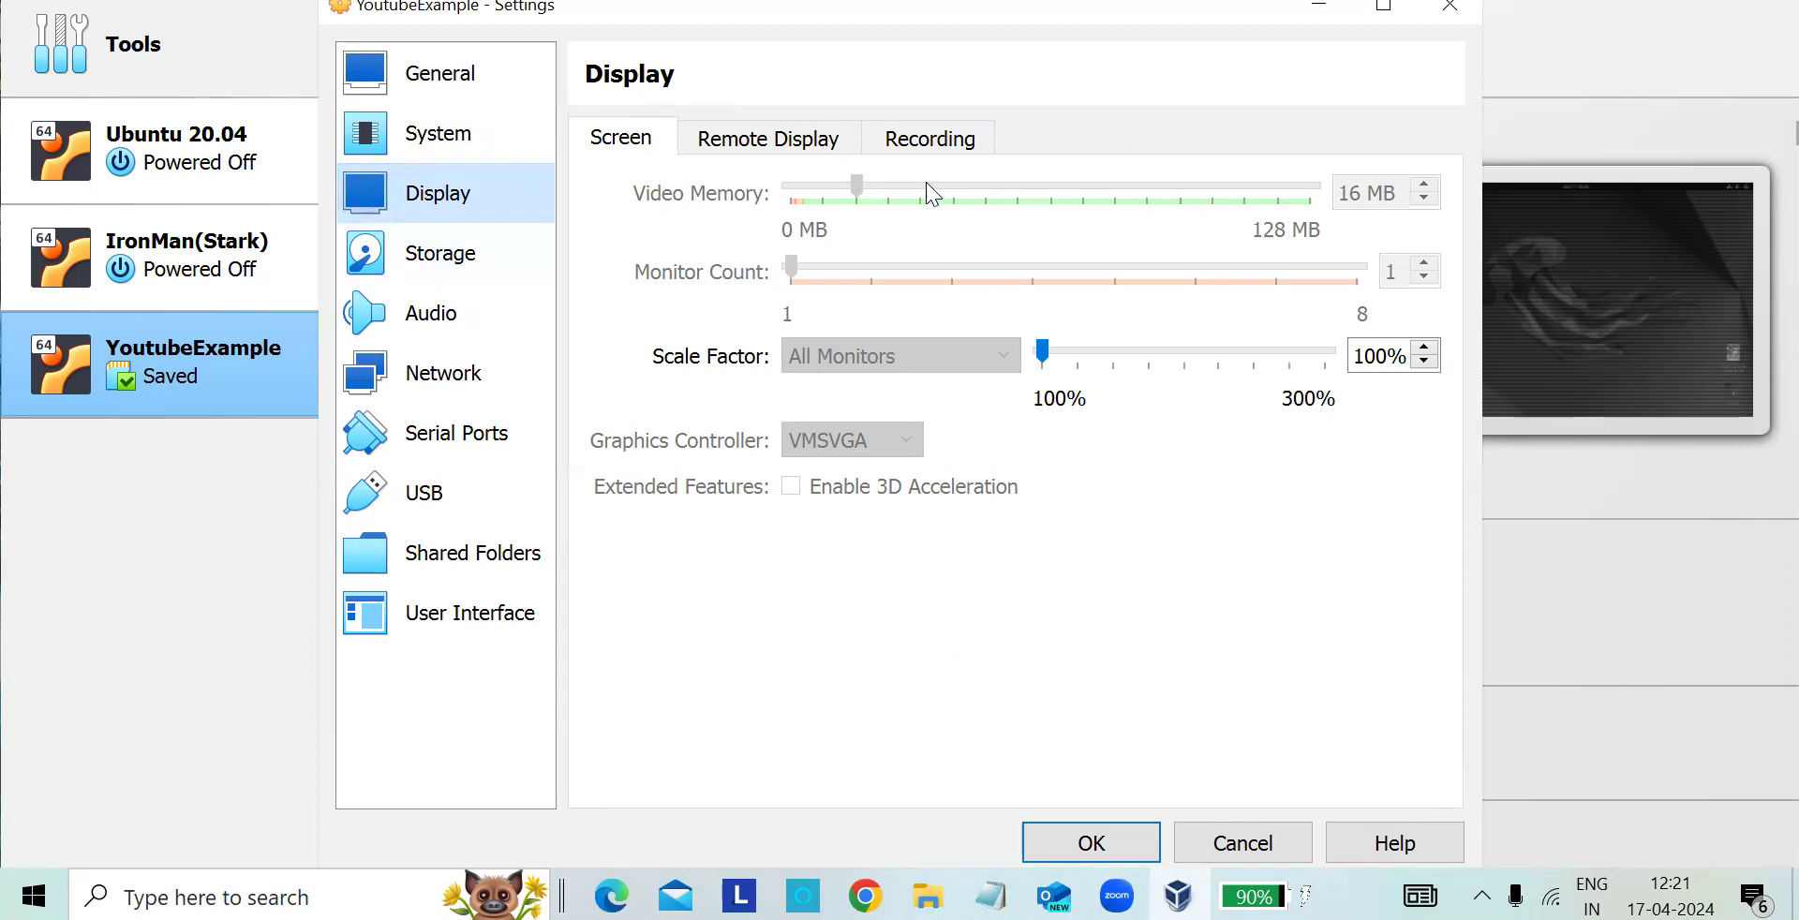
click(521, 145)
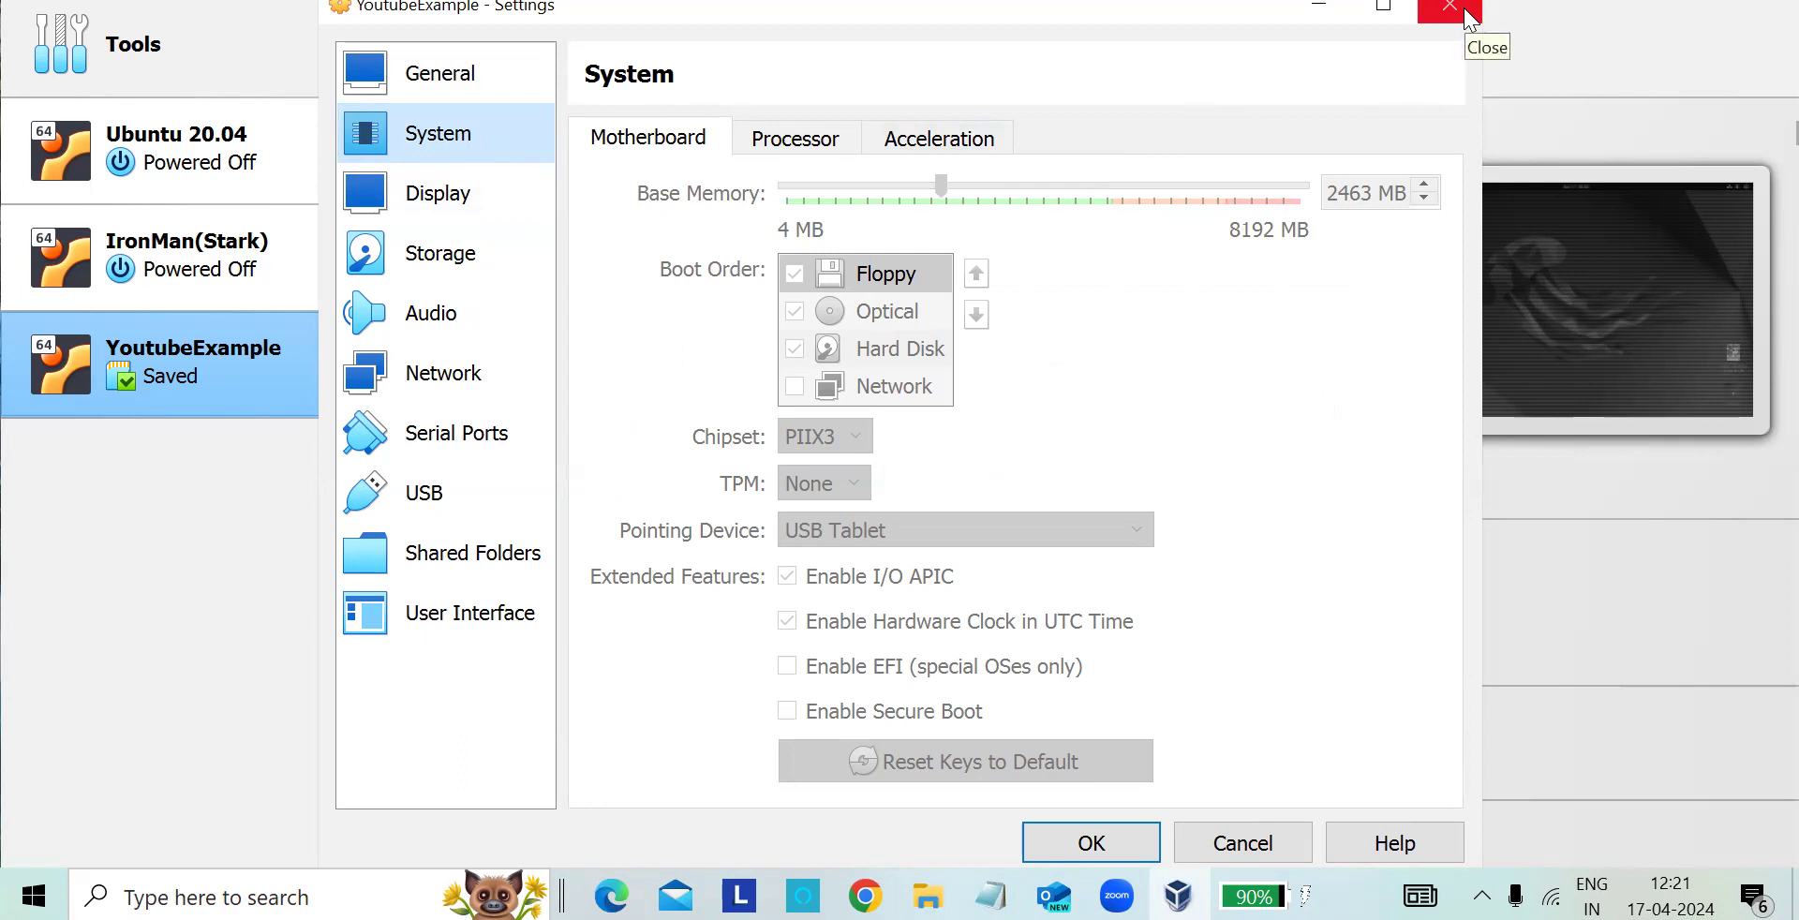
- Check the processor options and the remote display, recording and screen options of YoutubeExample
click(810, 156)
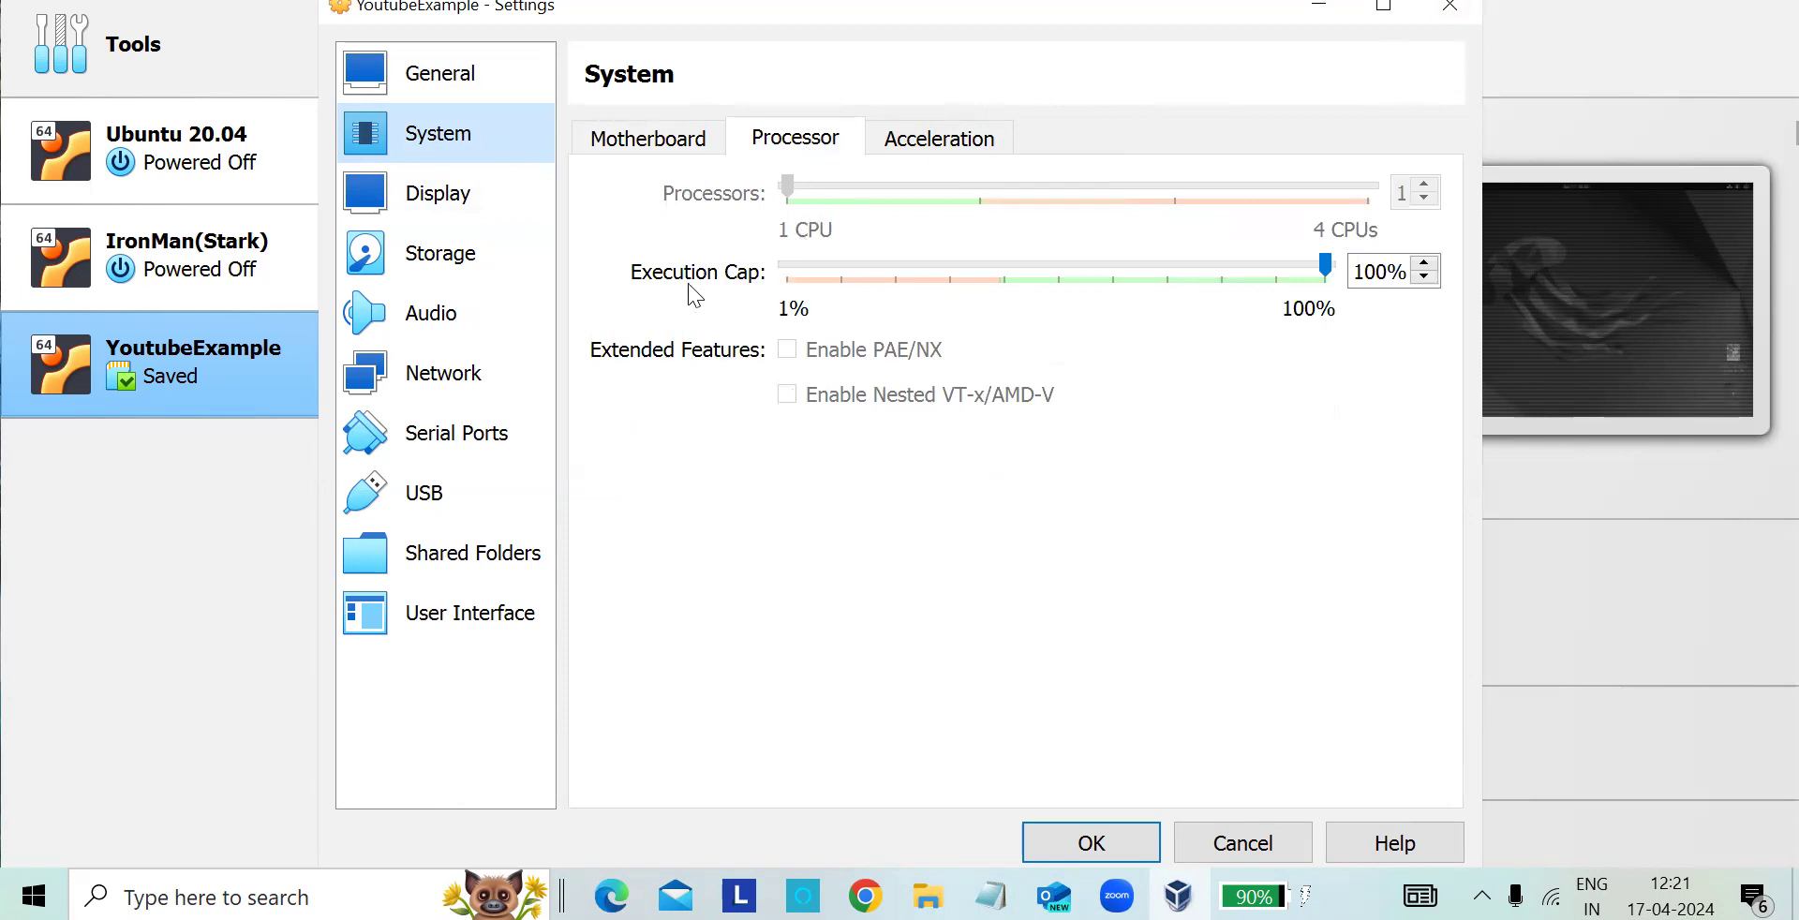
click(445, 193)
click(772, 142)
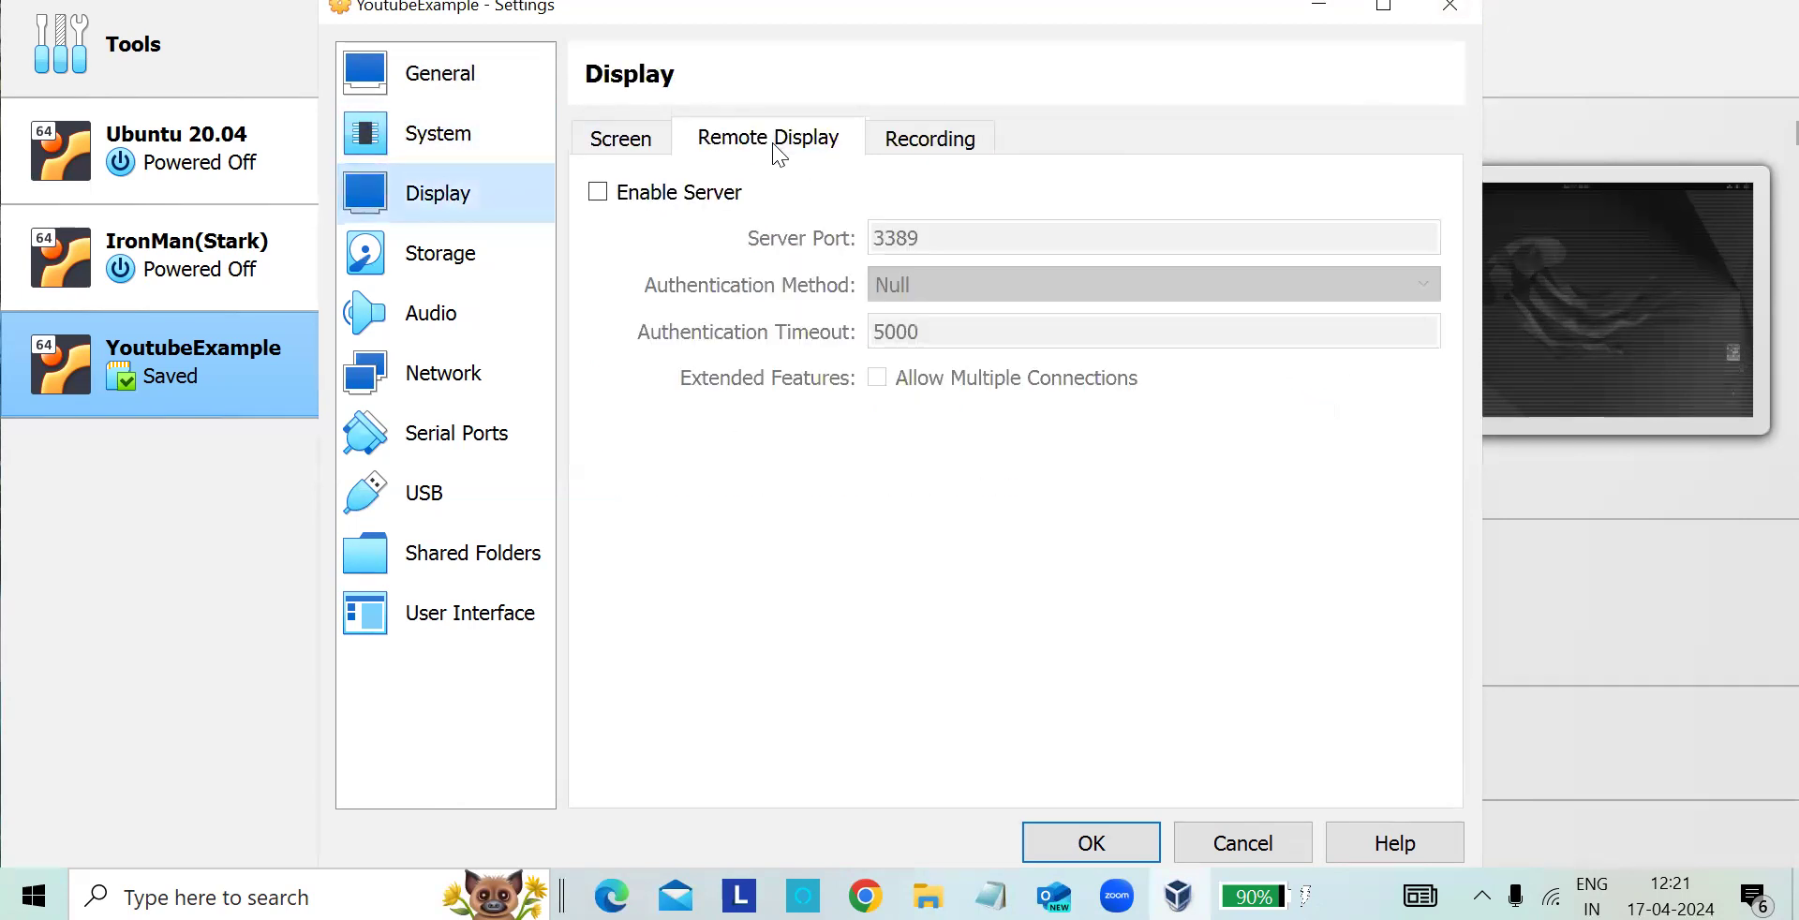
click(886, 141)
click(615, 145)
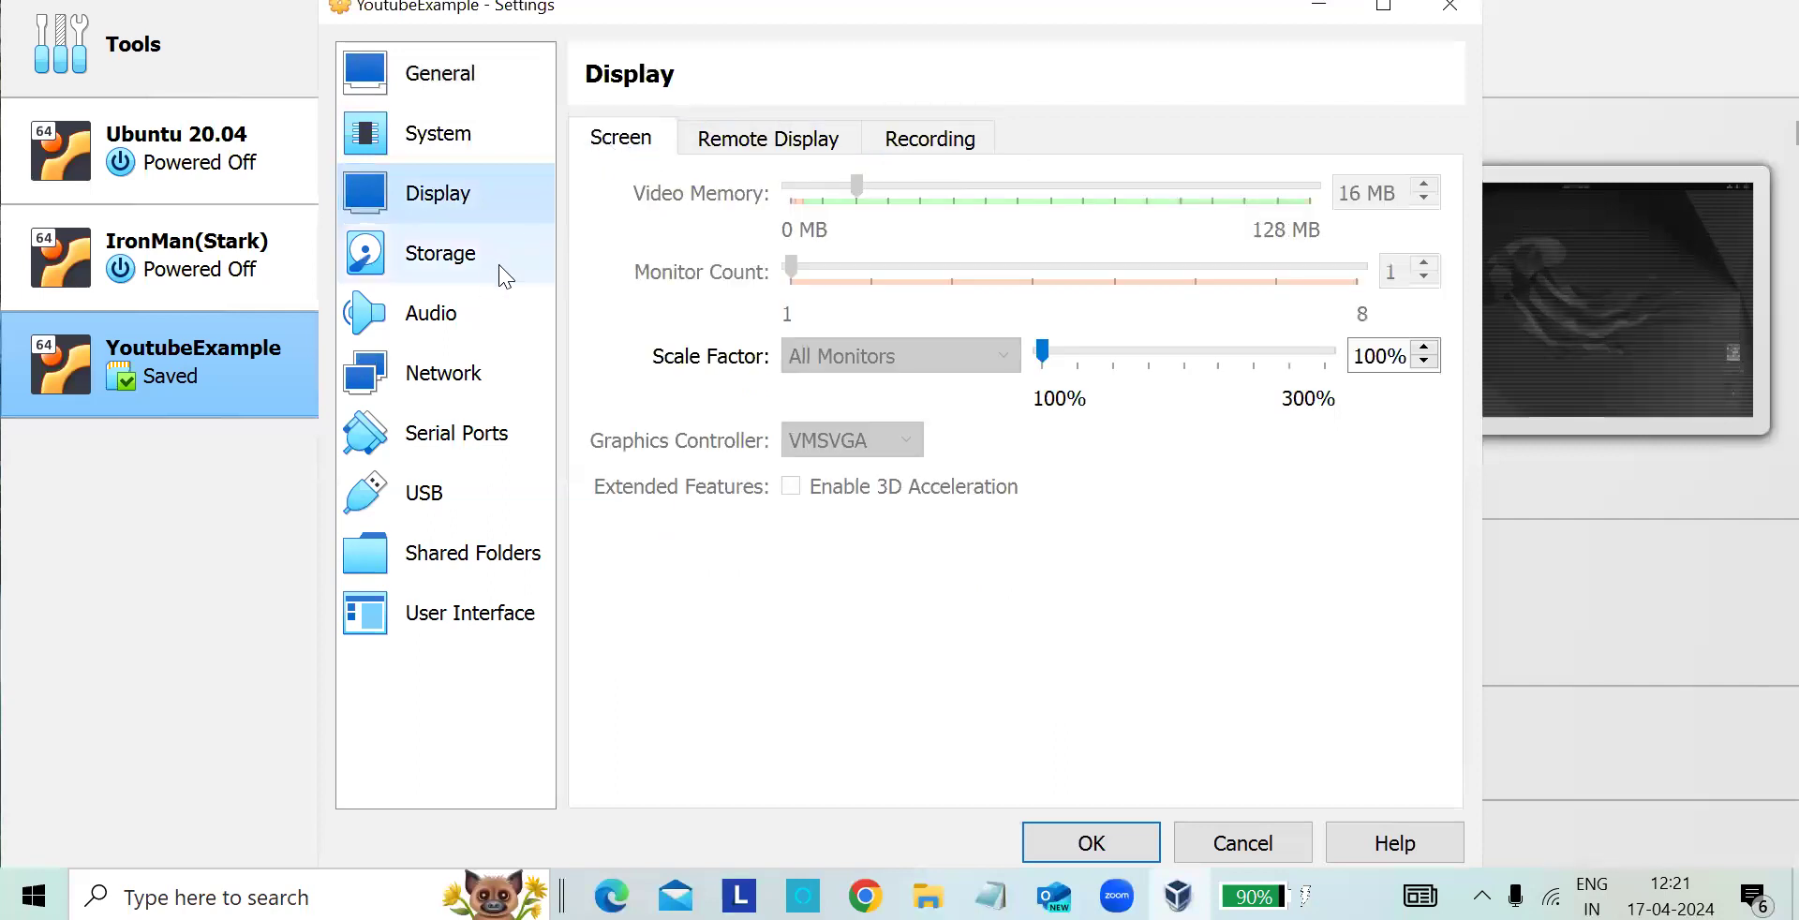
- Check YoutubeExample's storage, audio and network settings again and go back through display to the system settings
click(454, 271)
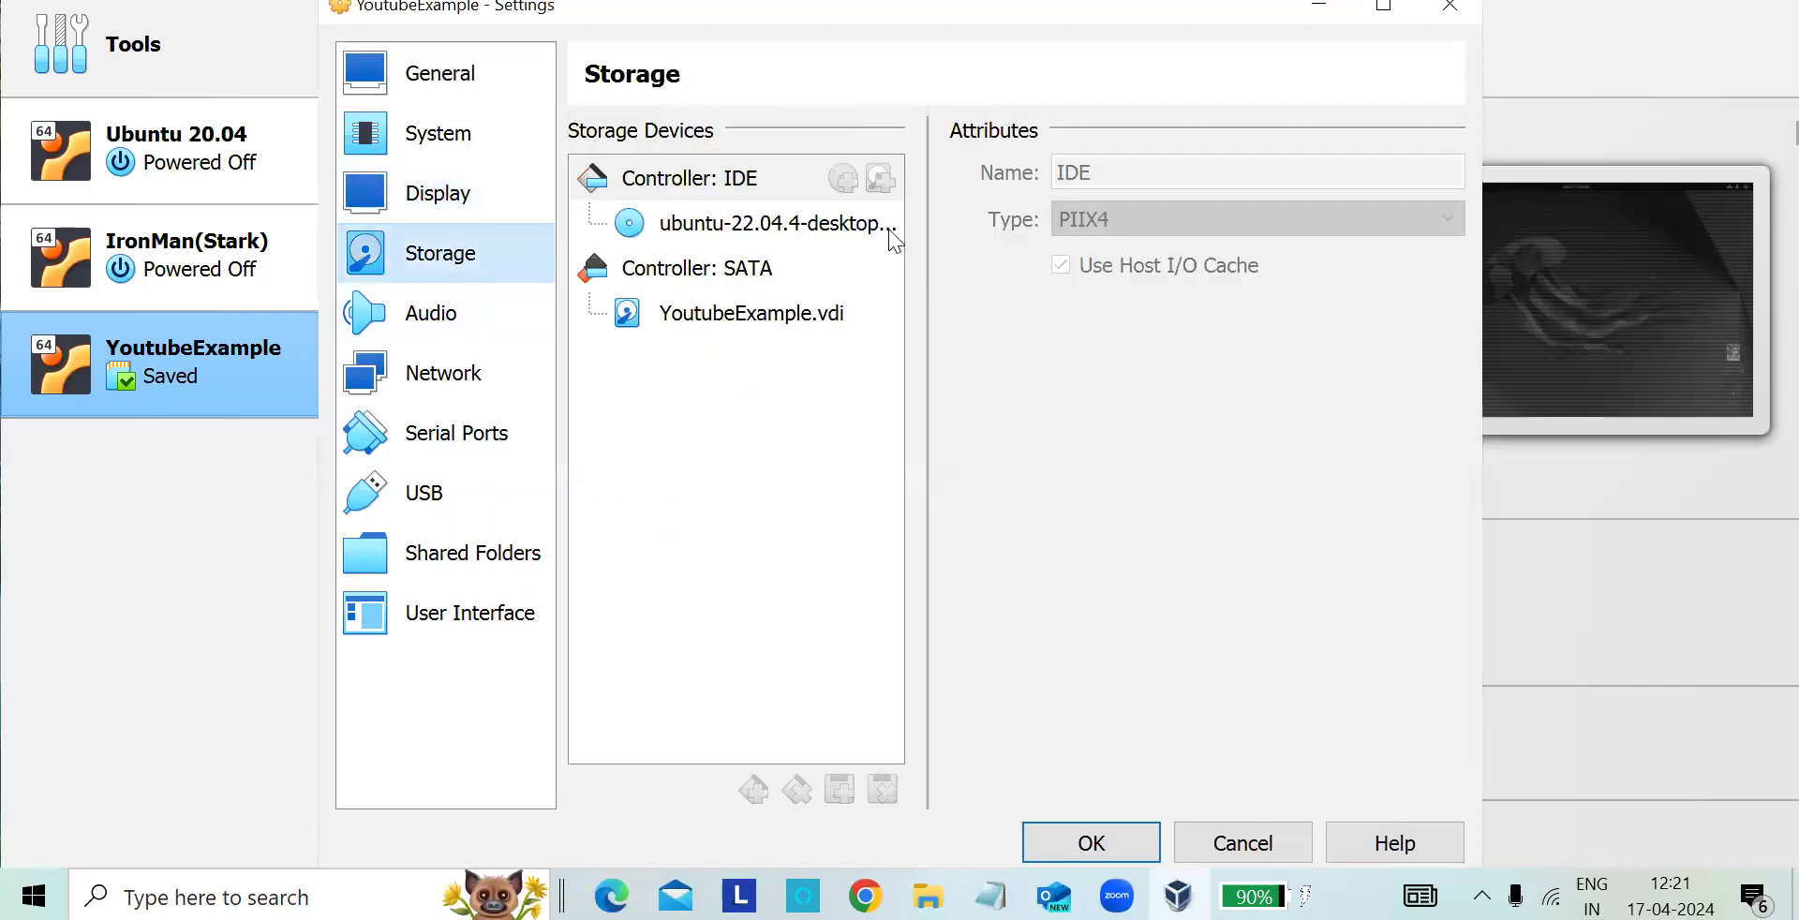
click(480, 312)
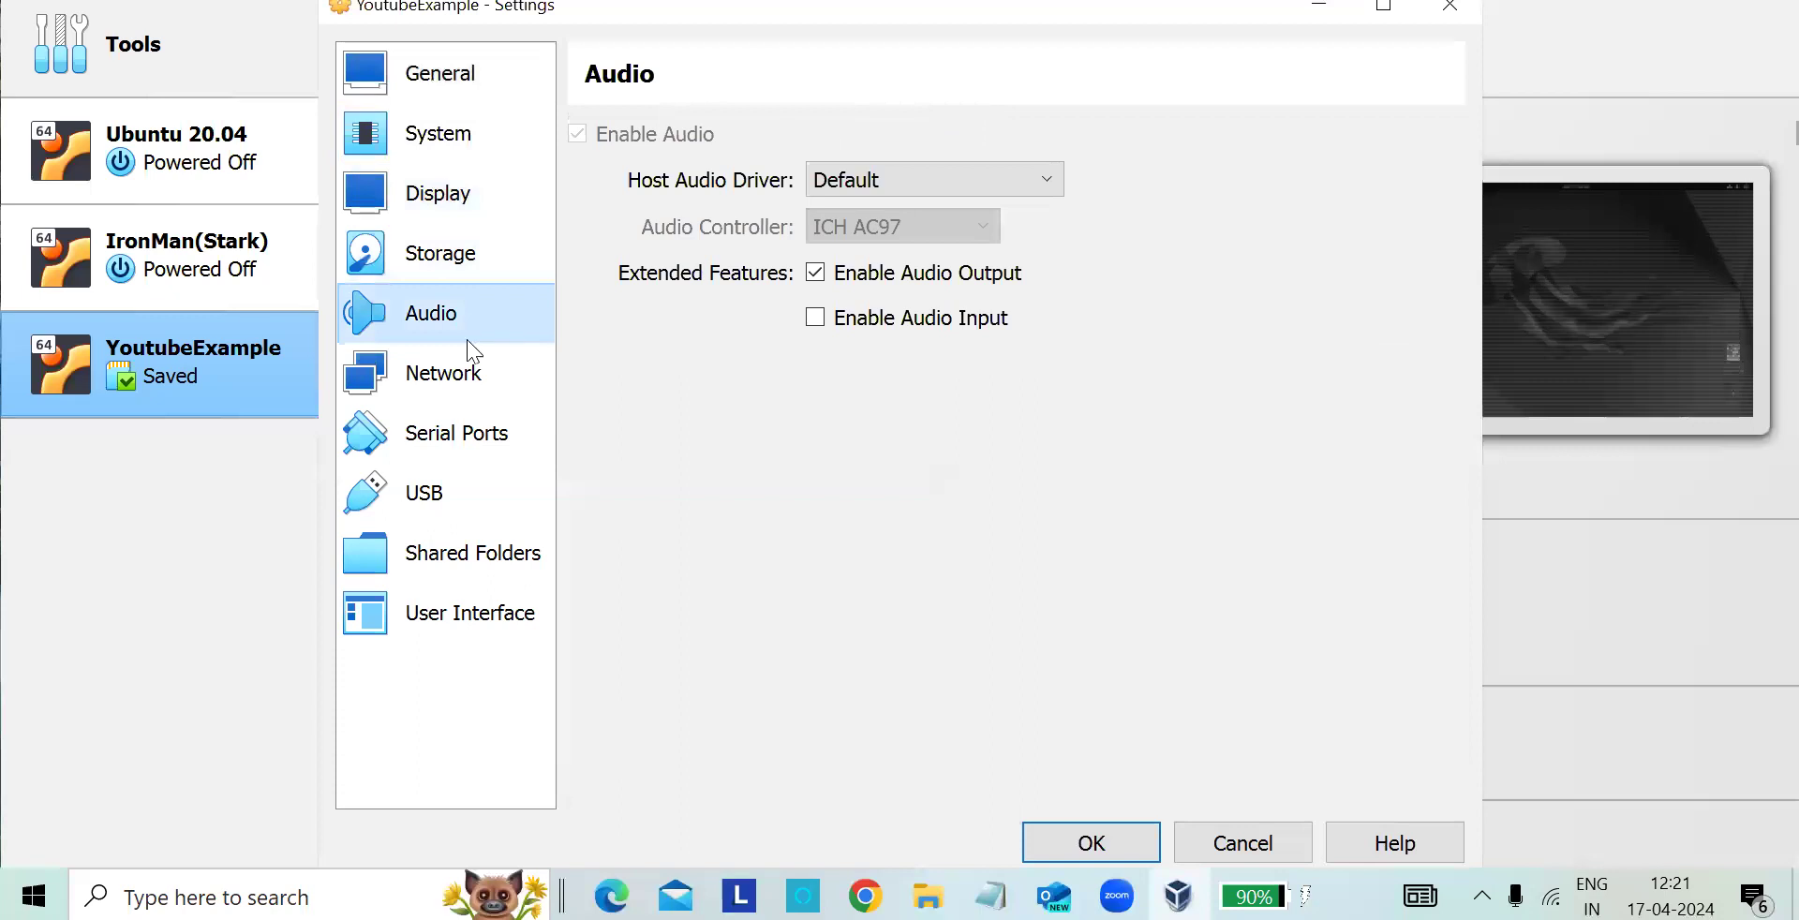
click(471, 370)
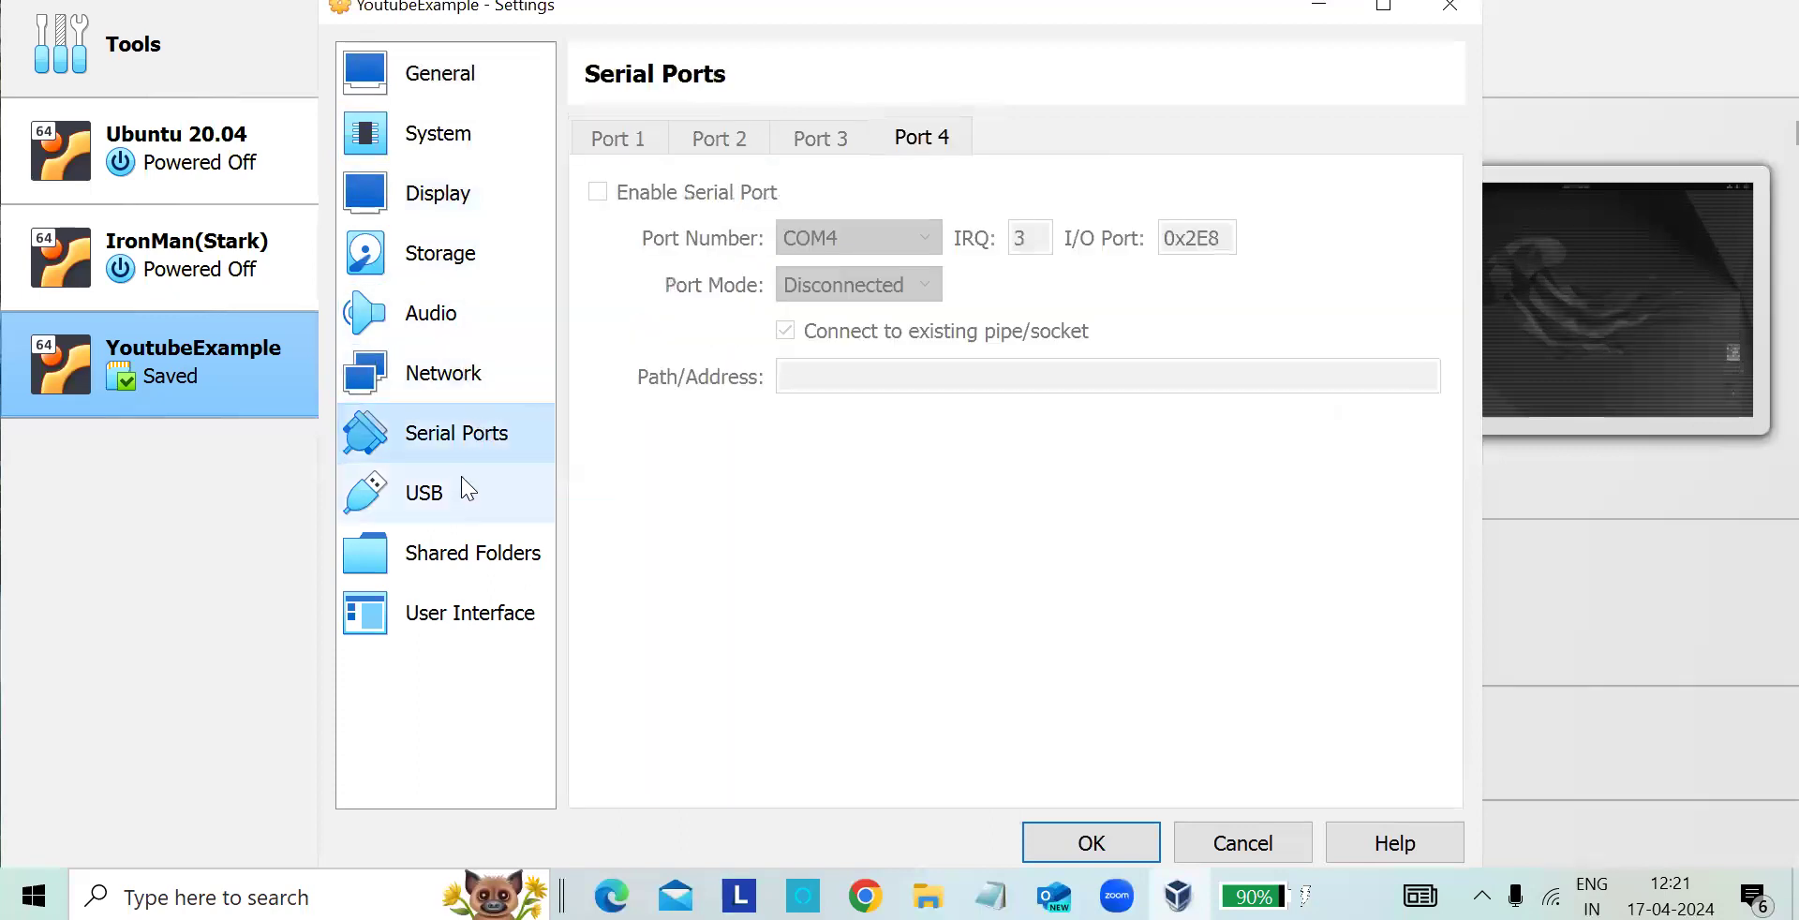
click(463, 211)
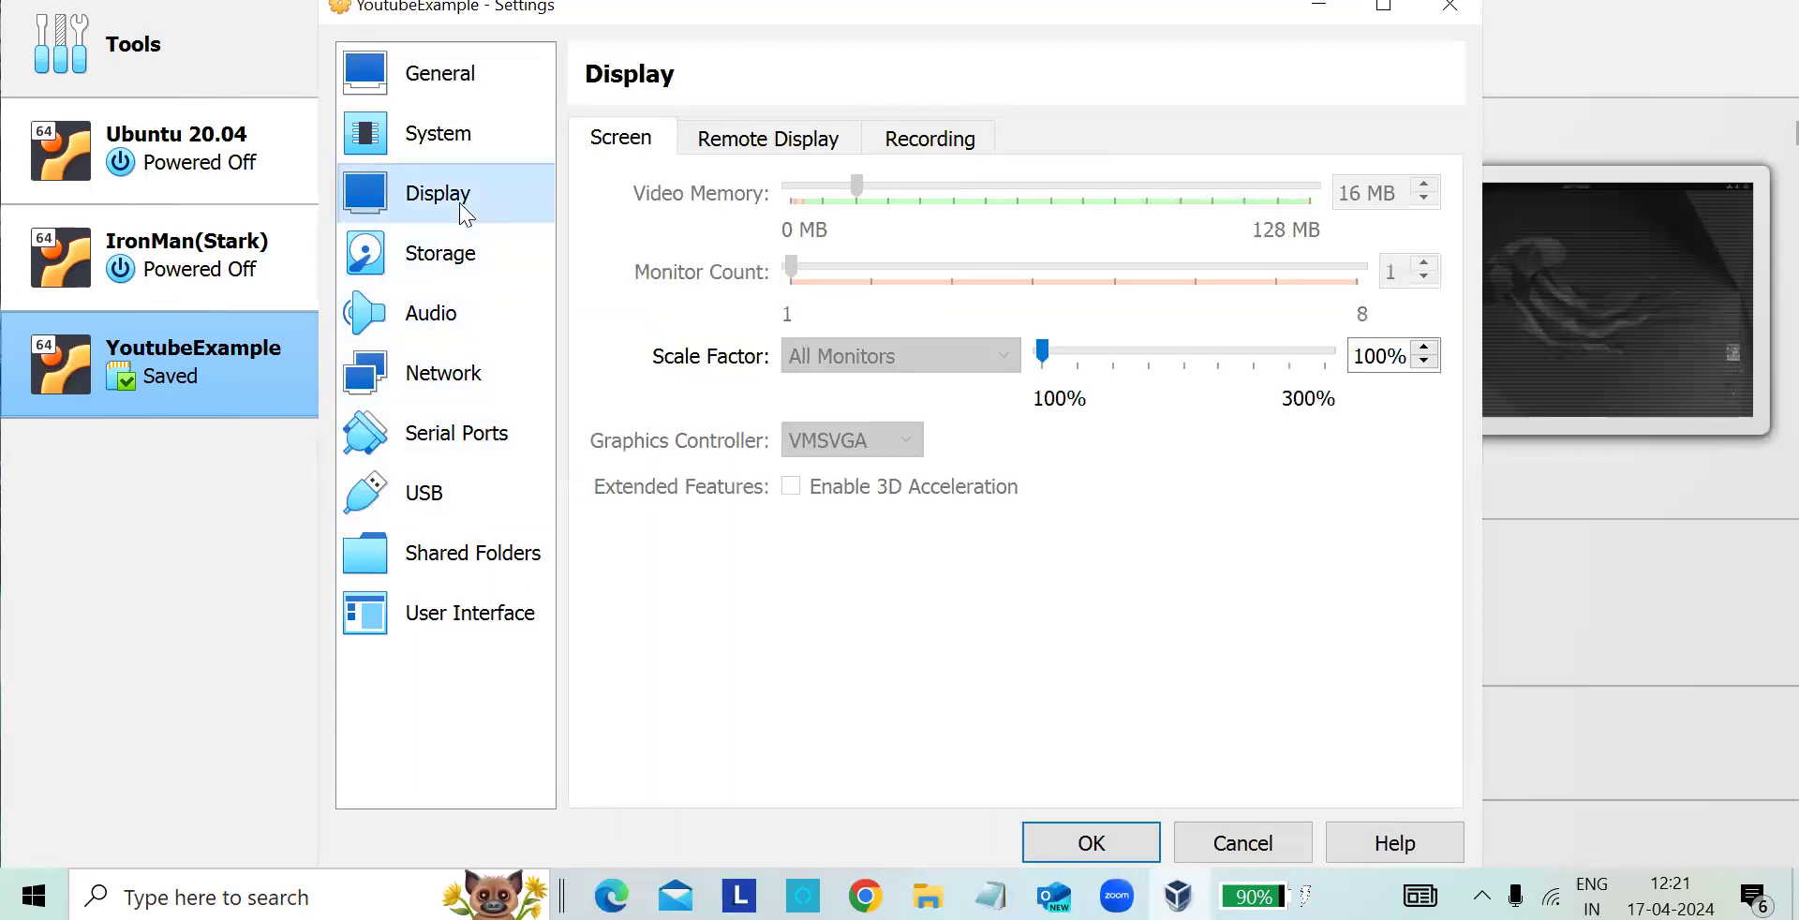
click(462, 144)
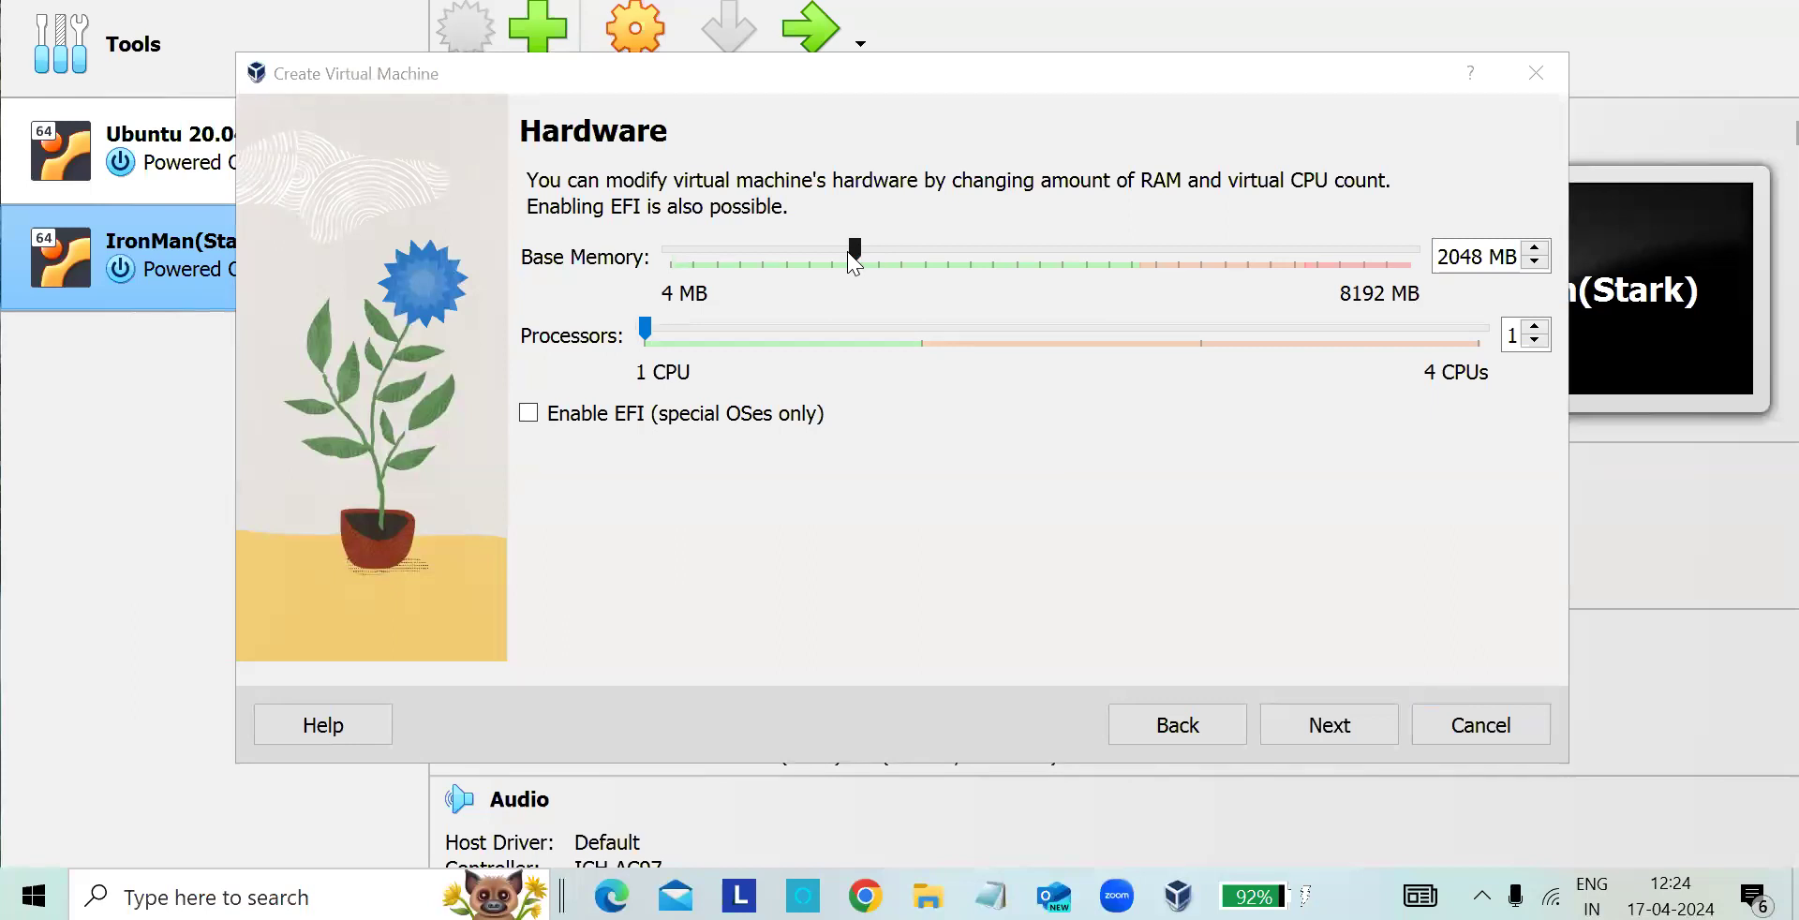
- Configure the new virtual machine with 8192 MB base memory, 2 processors and a 30.29 GB virtual hard disk
drag(852, 255, 1417, 264)
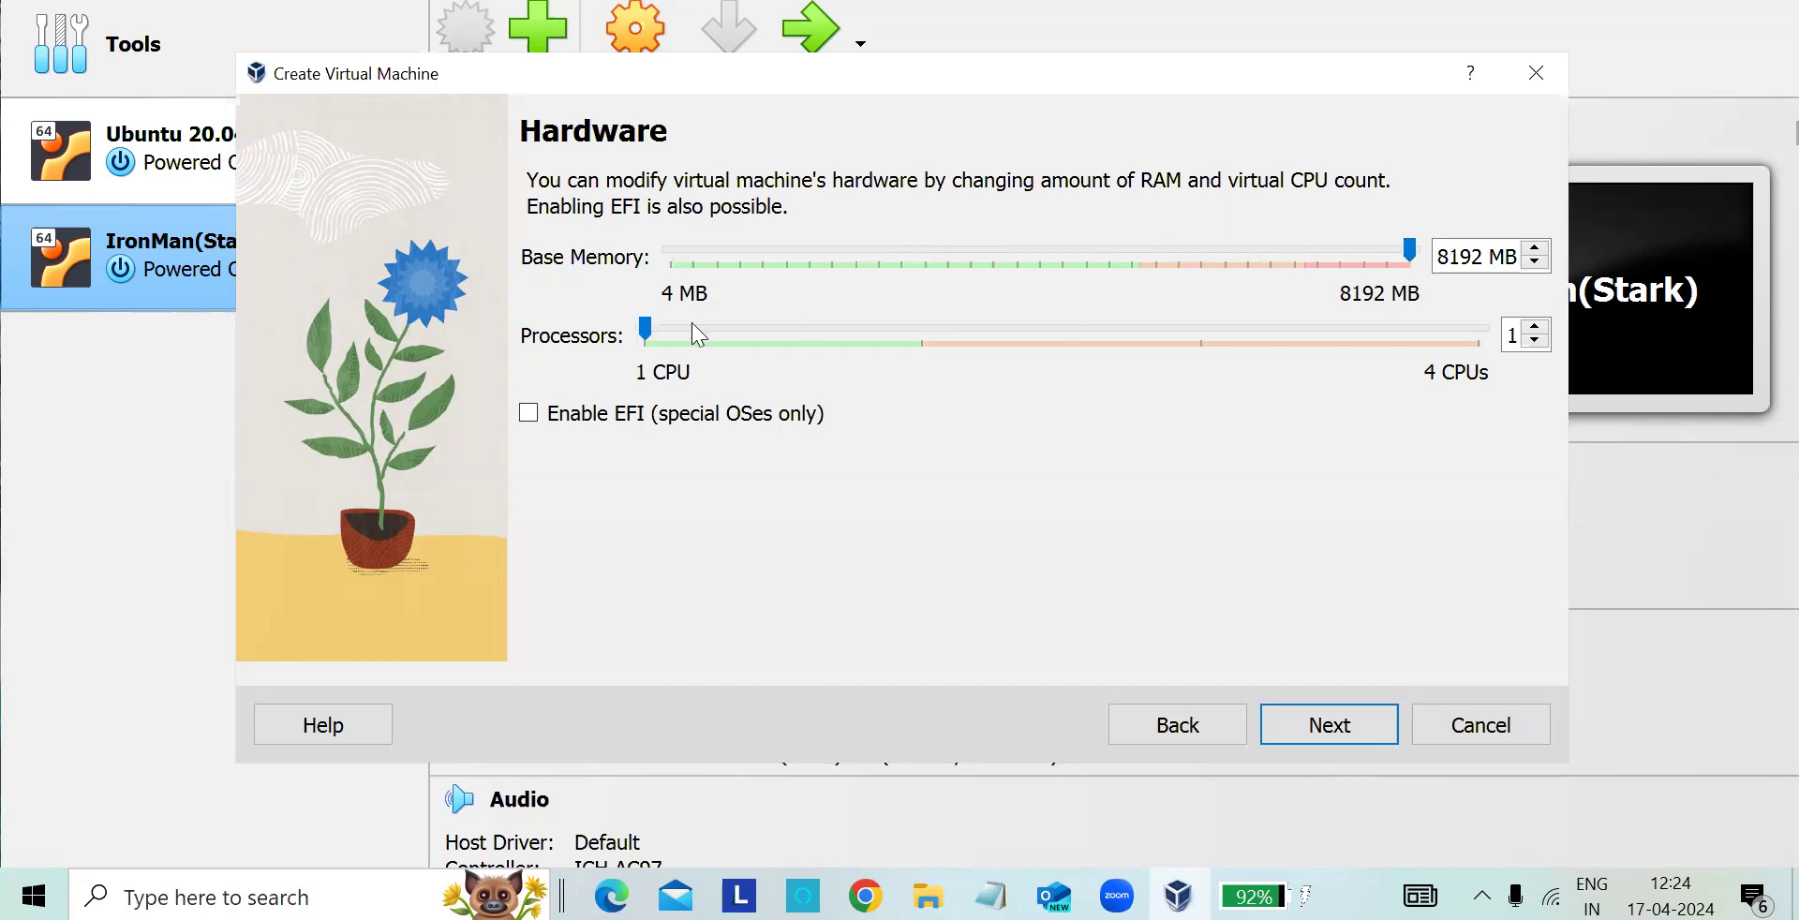
drag(653, 337, 882, 347)
click(1361, 739)
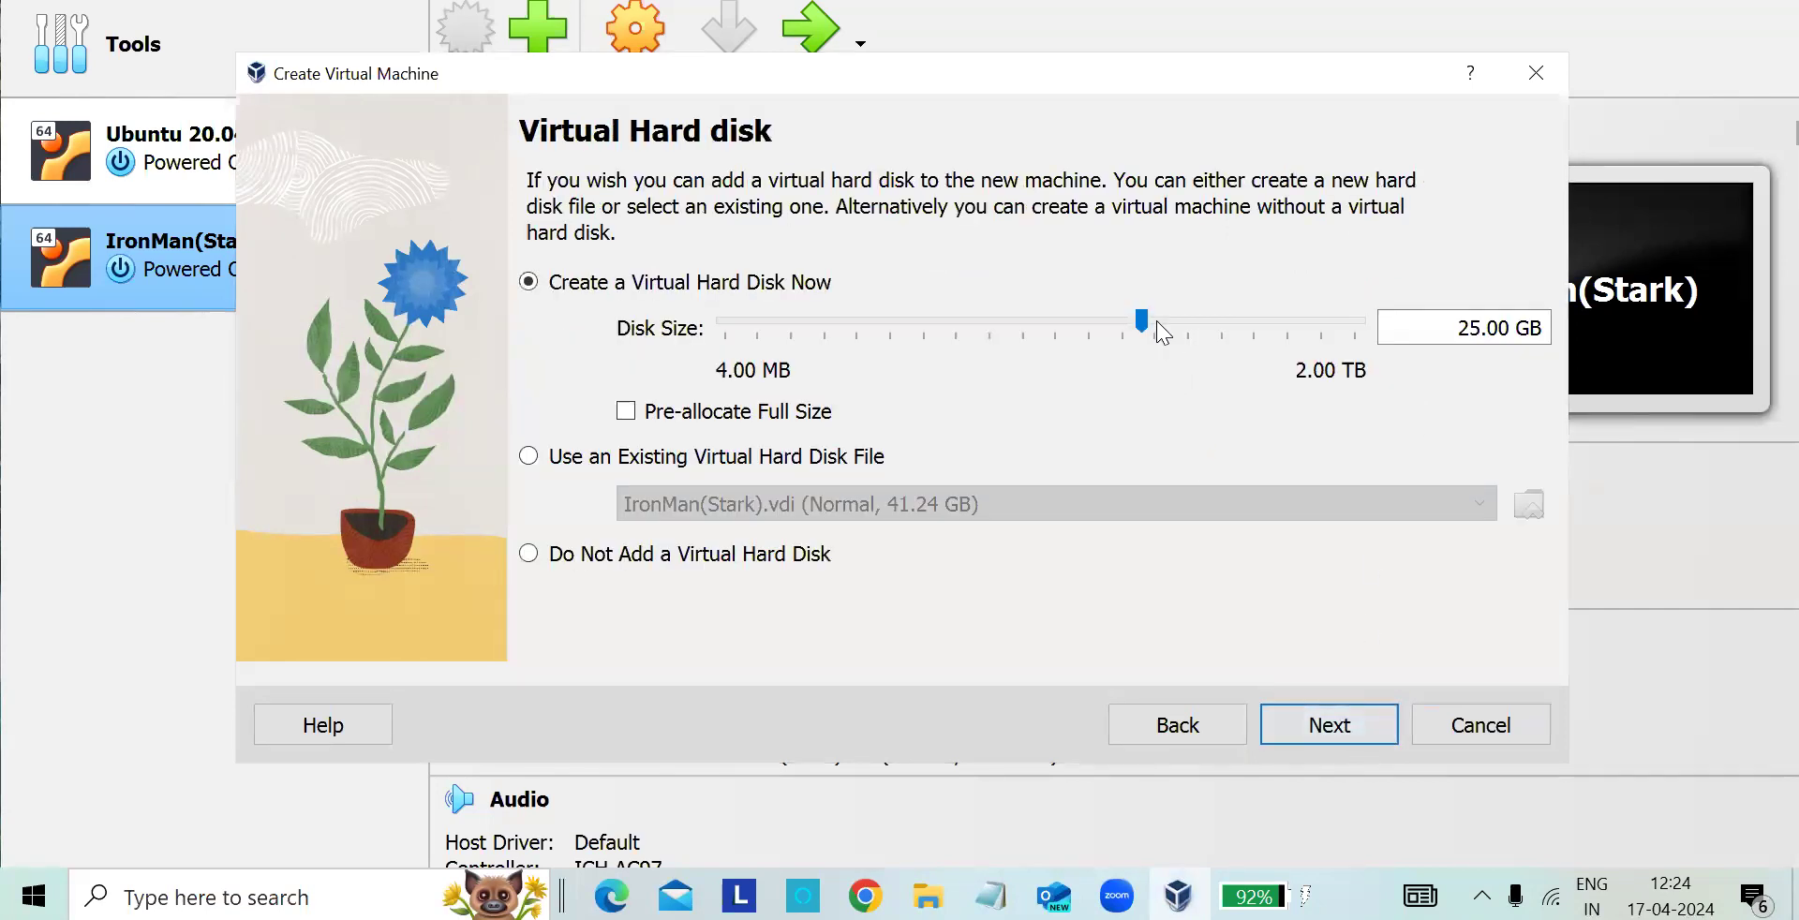
mouse_move(1143, 322)
mouse_down()
mouse_move(1215, 311)
mouse_move(1145, 313)
mouse_move(1163, 312)
mouse_up()
click(1348, 716)
- Review the configuration summary, finish creating the Youtube virtual machine and start it
scroll(1229, 485, down, 3)
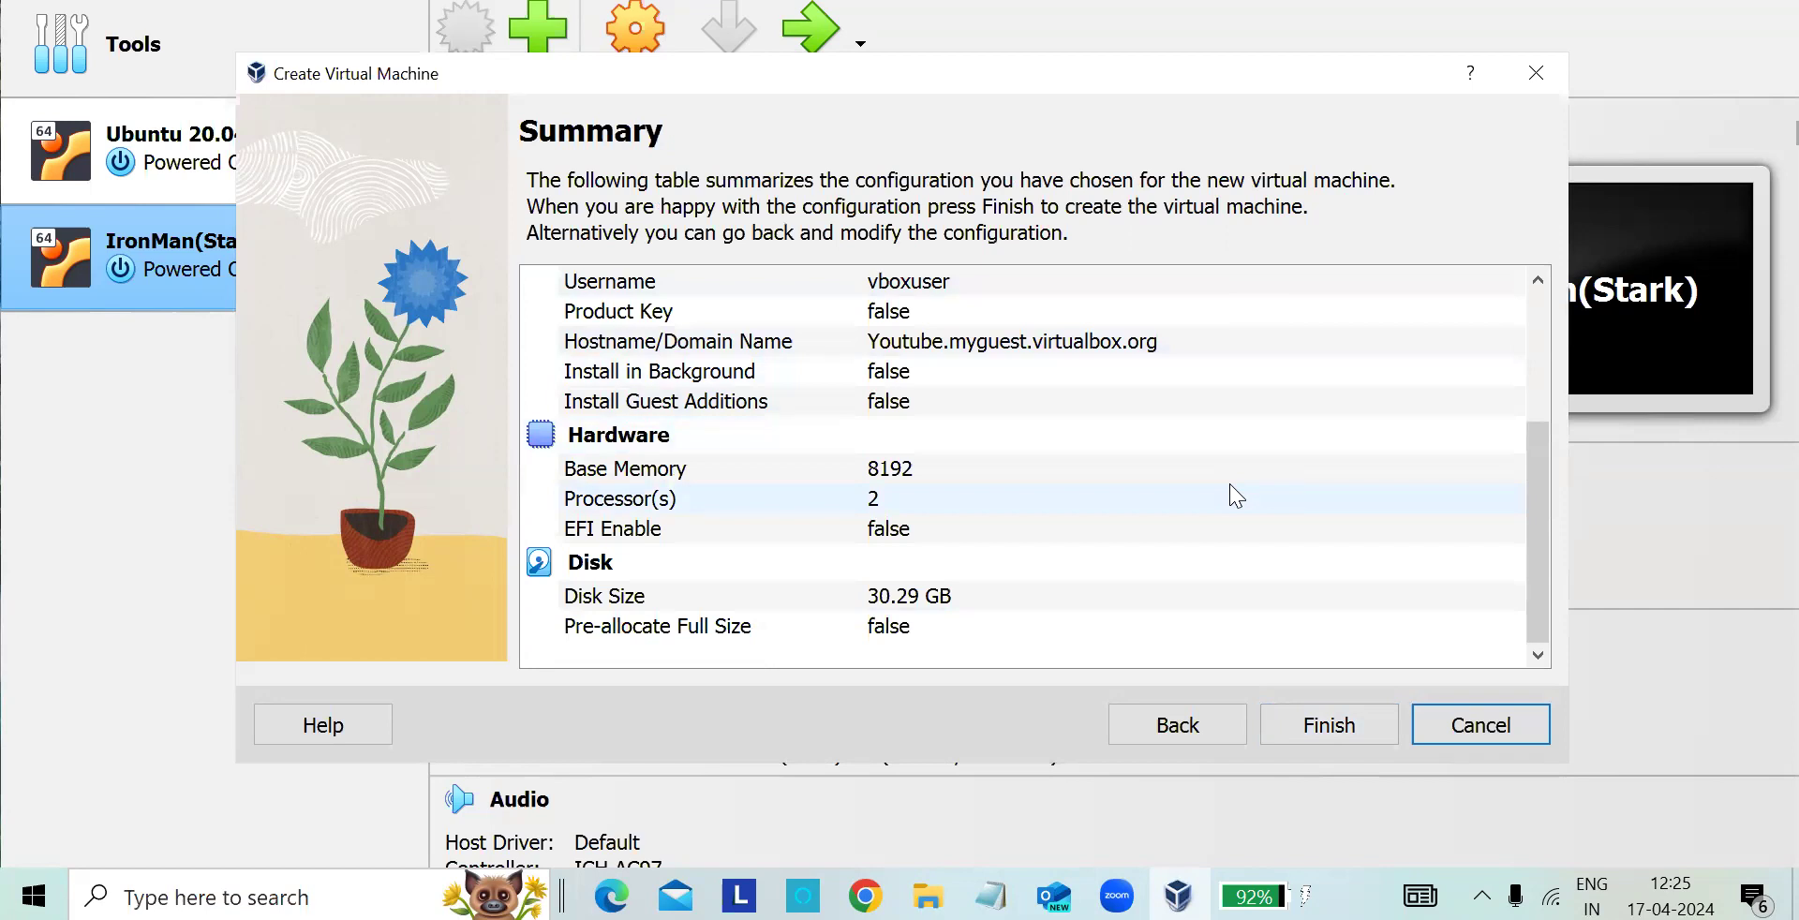
scroll(1285, 576, up, 3)
click(1314, 726)
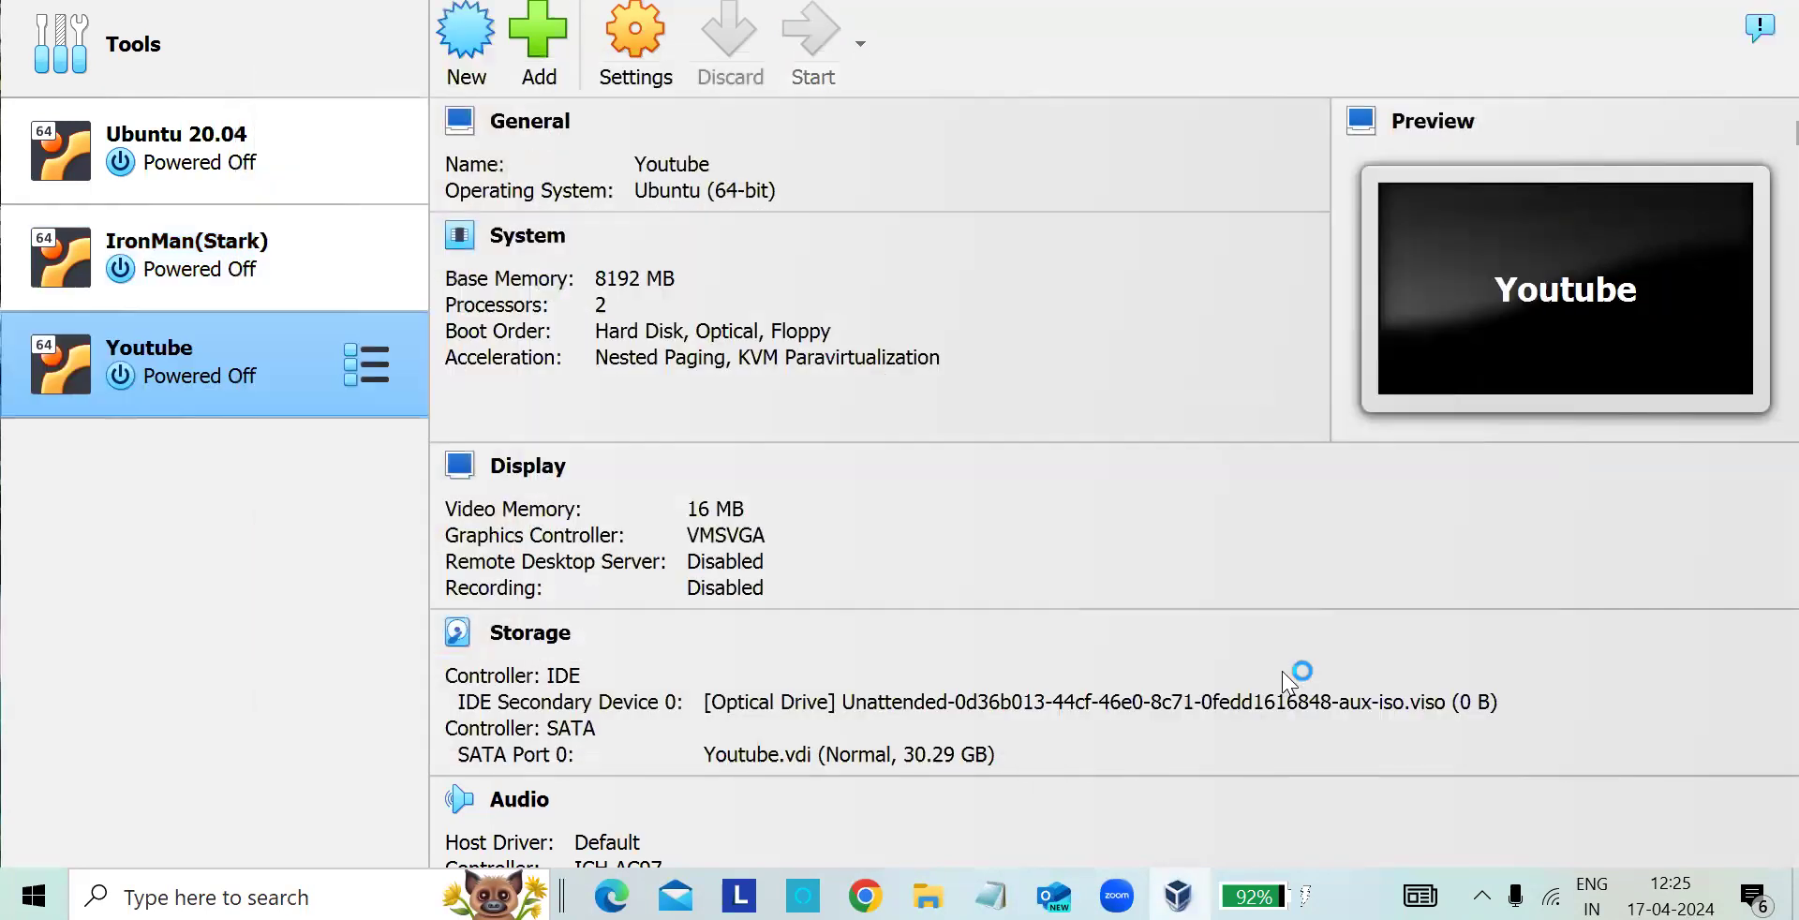
double_click(229, 378)
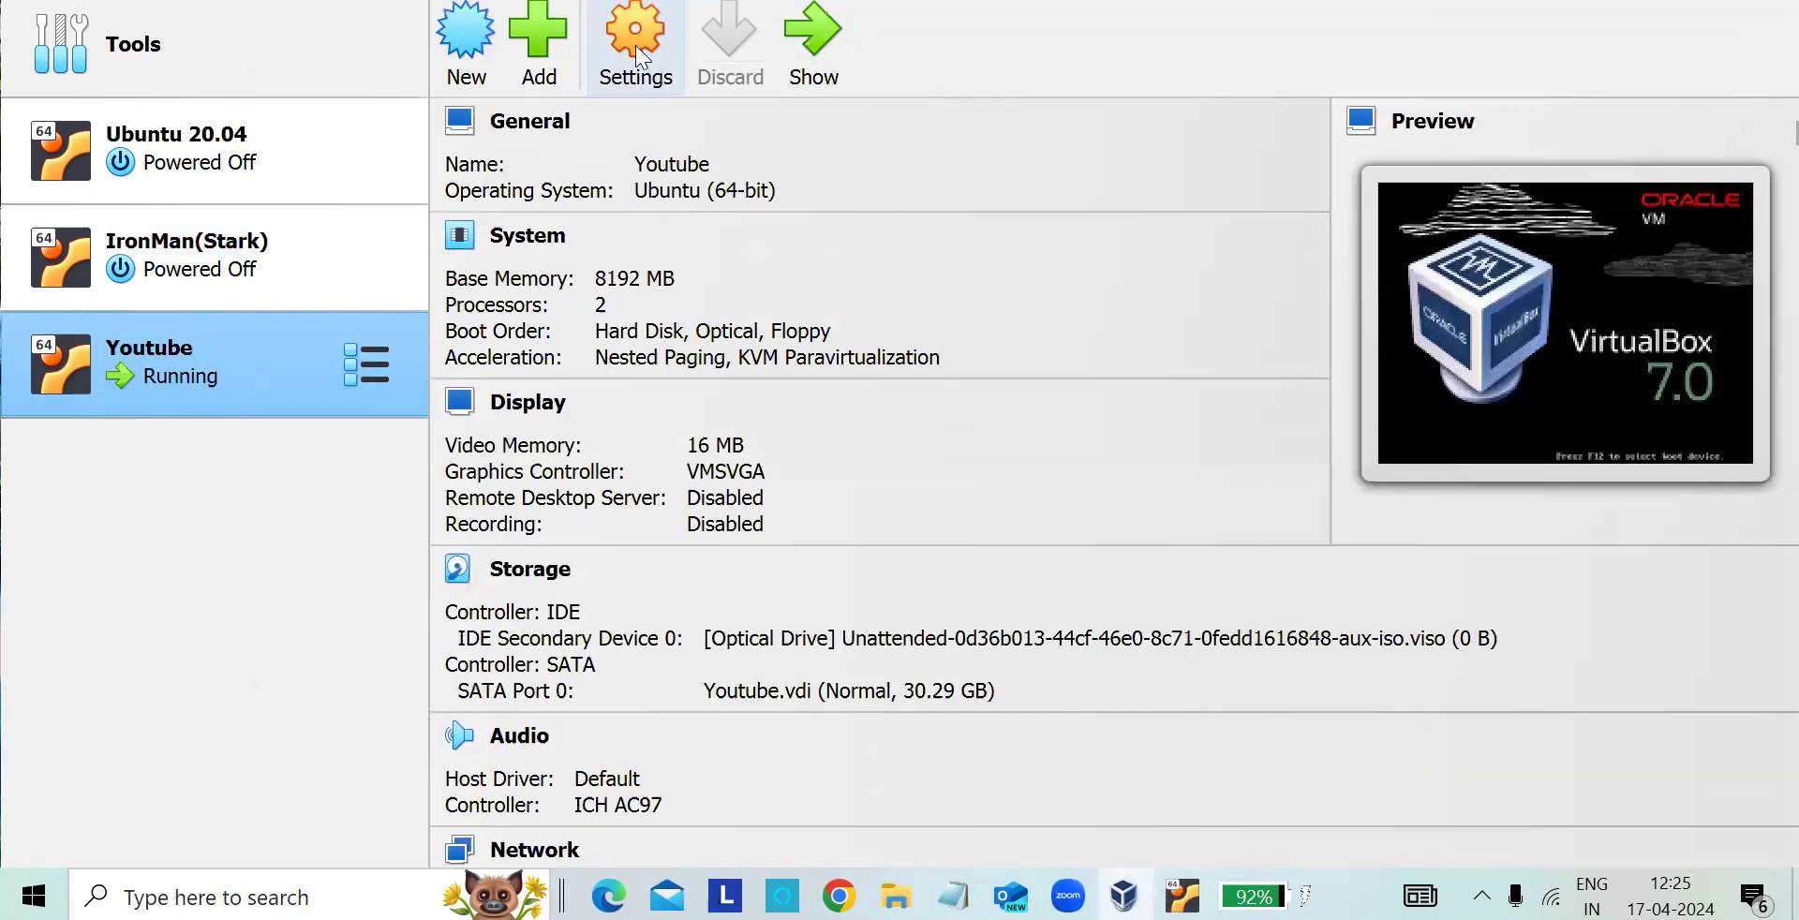
- Inspect the system, display and storage settings of the running Youtube virtual machine and close the settings
click(631, 44)
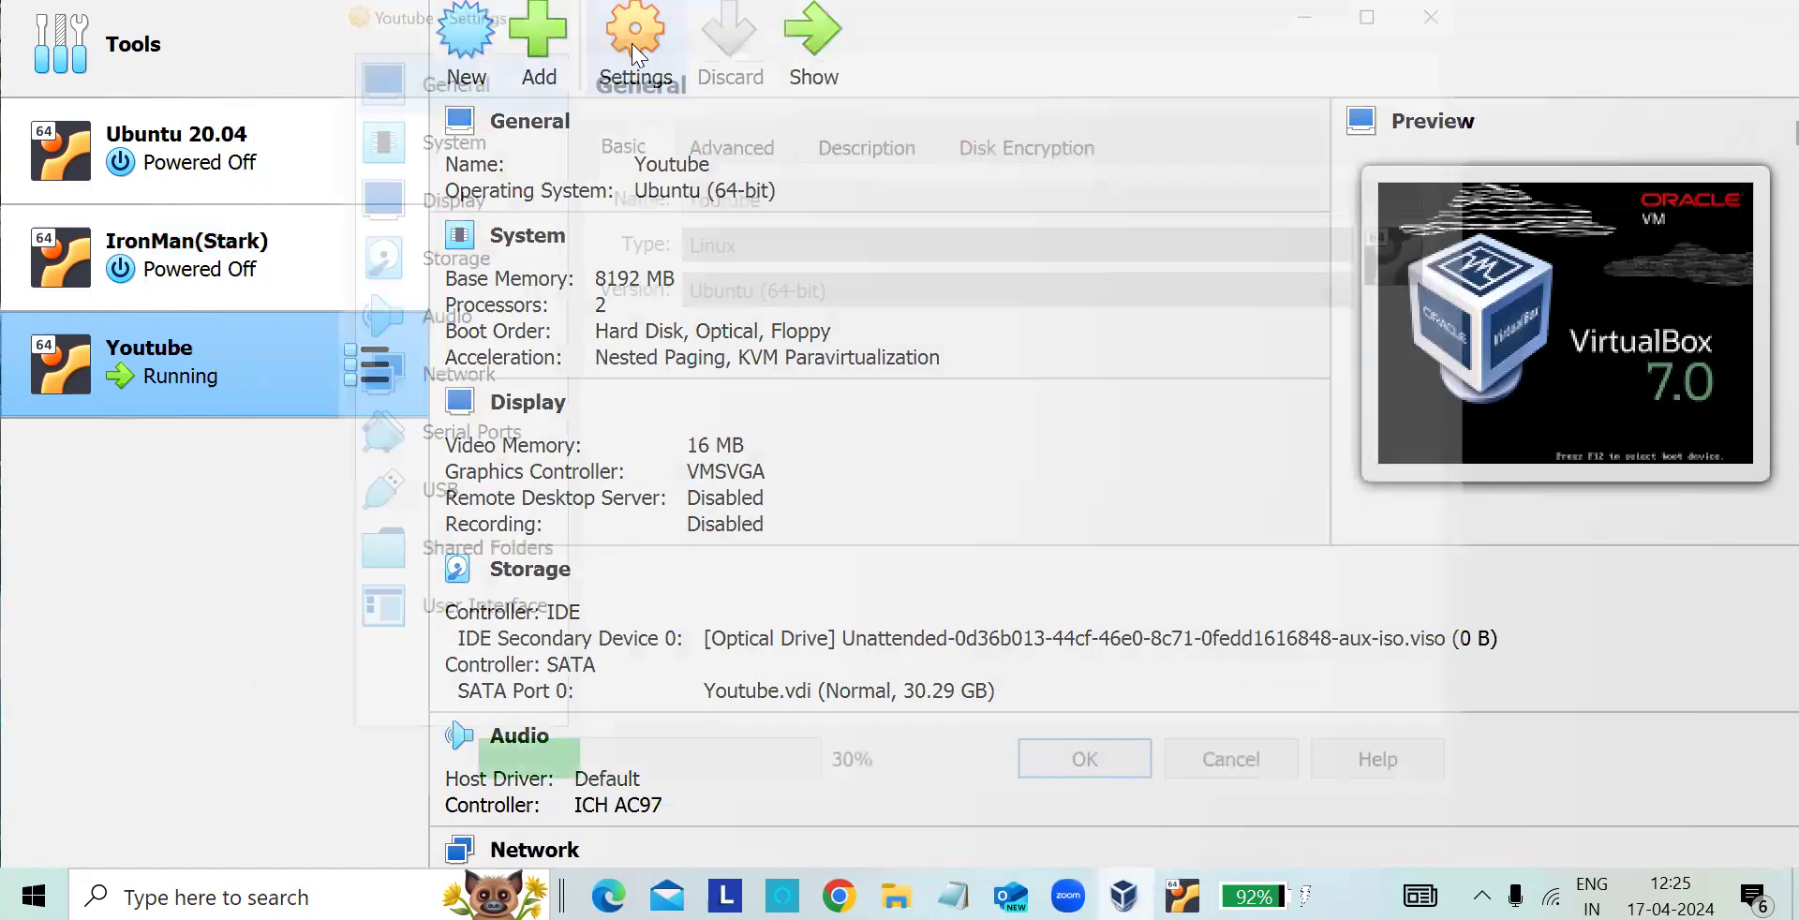
click(468, 133)
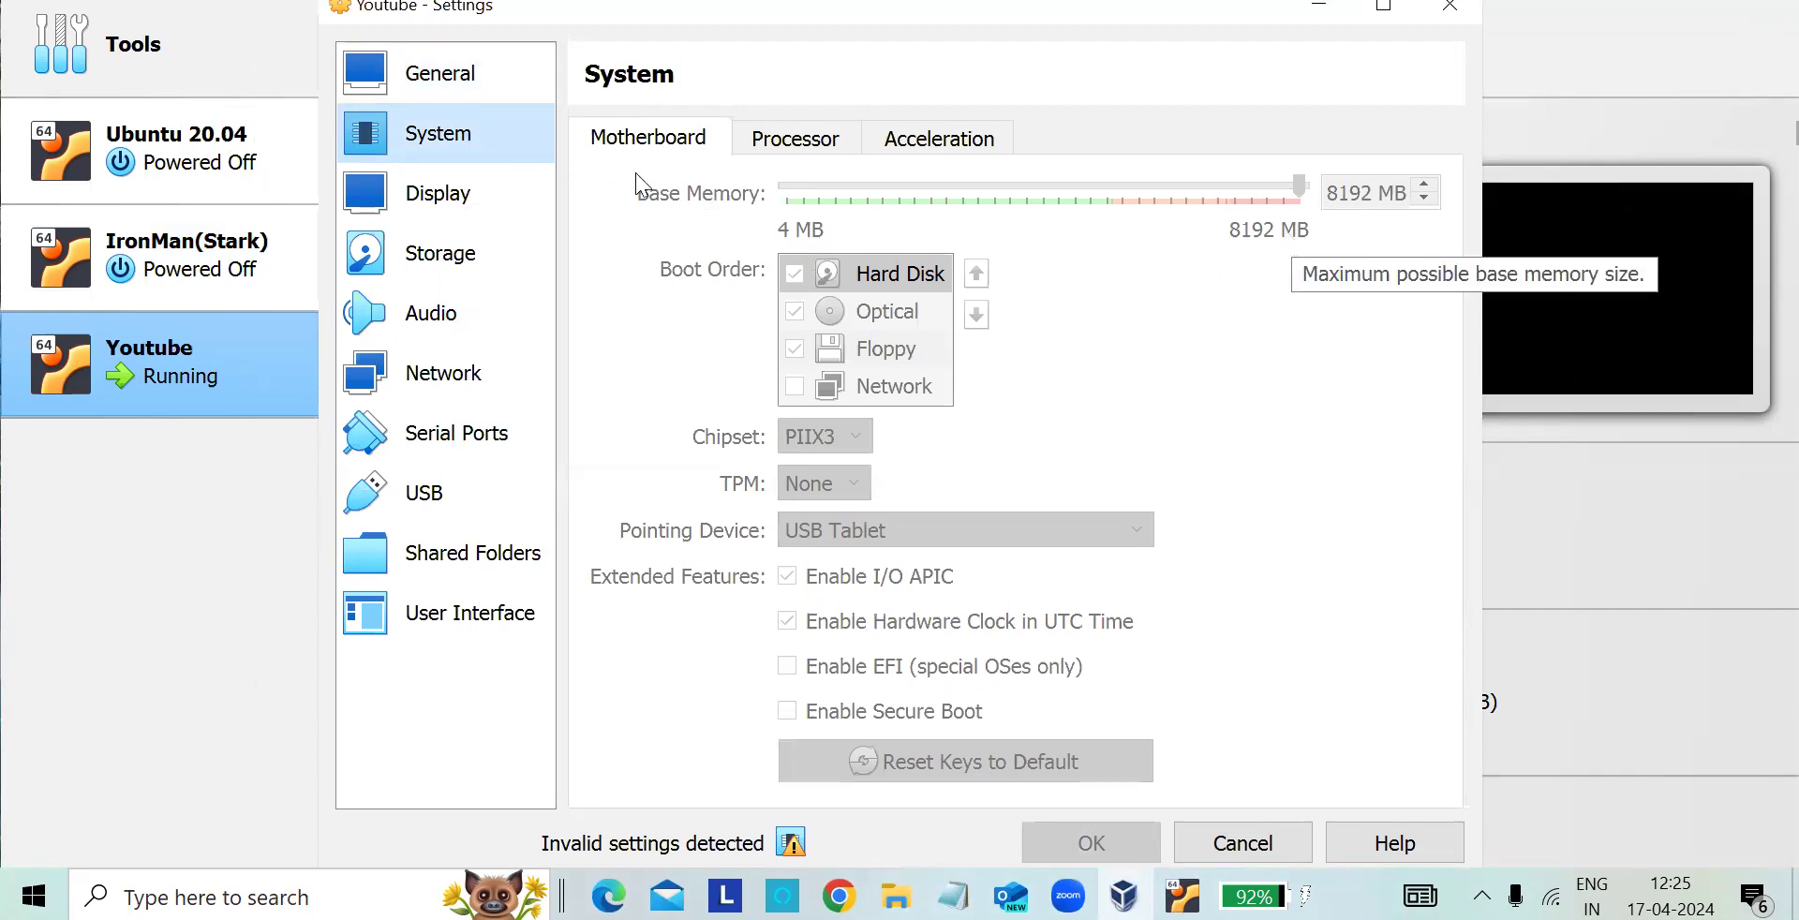
click(797, 138)
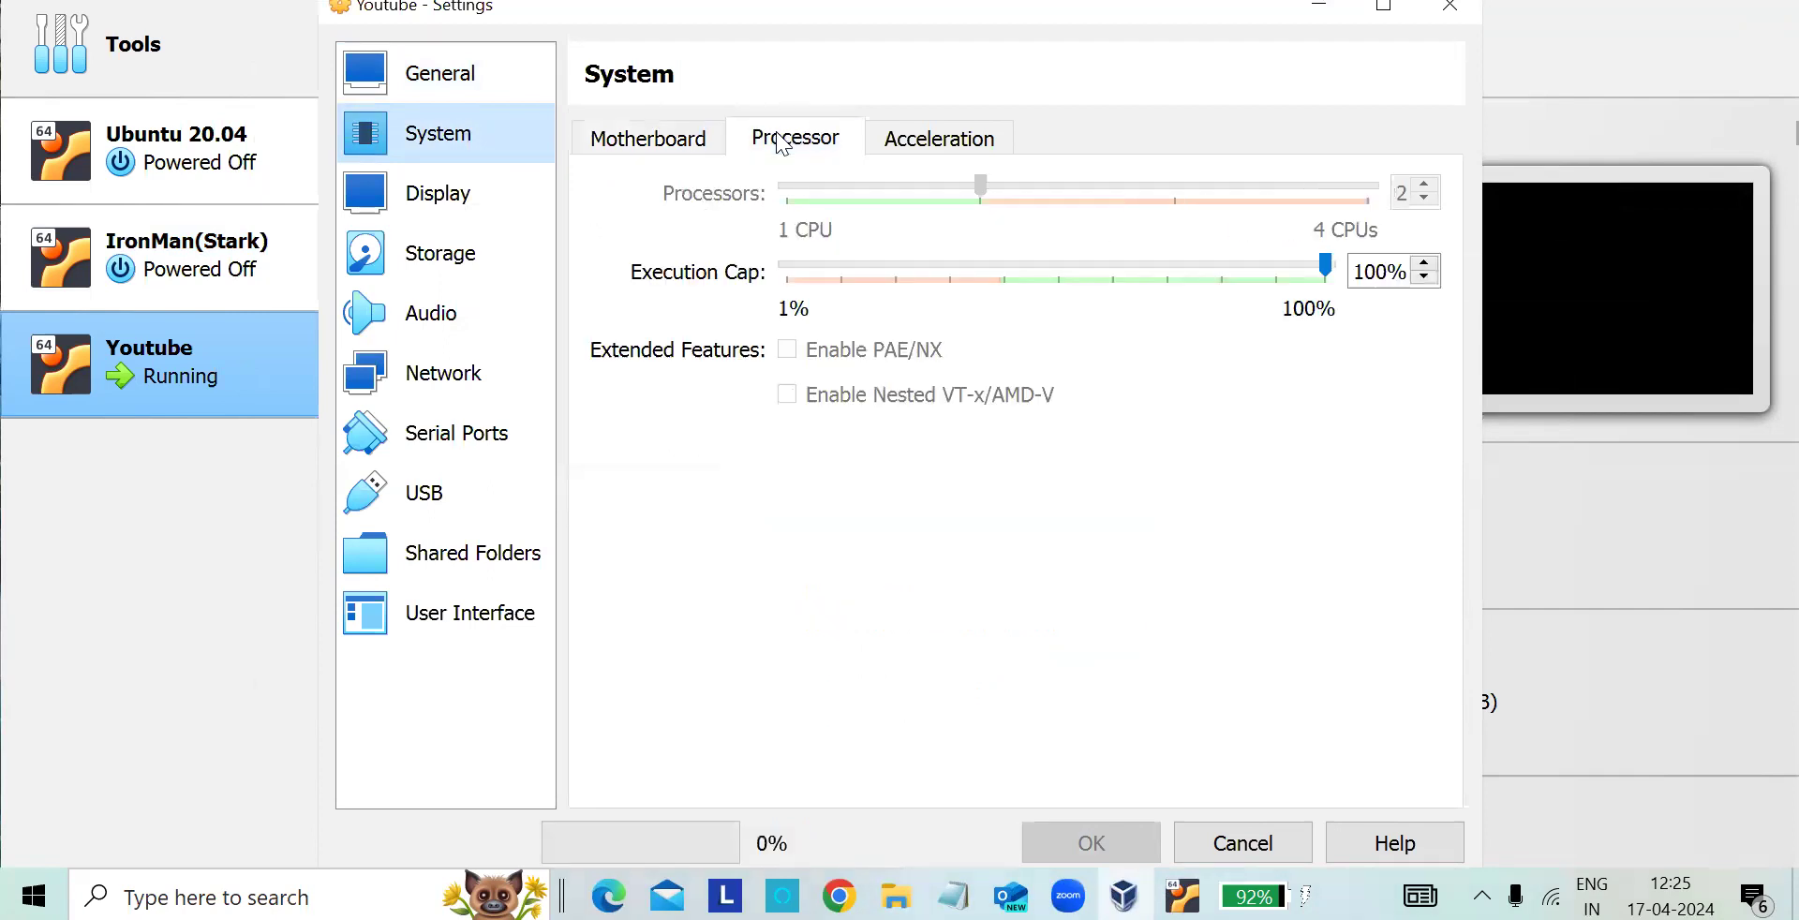
click(933, 142)
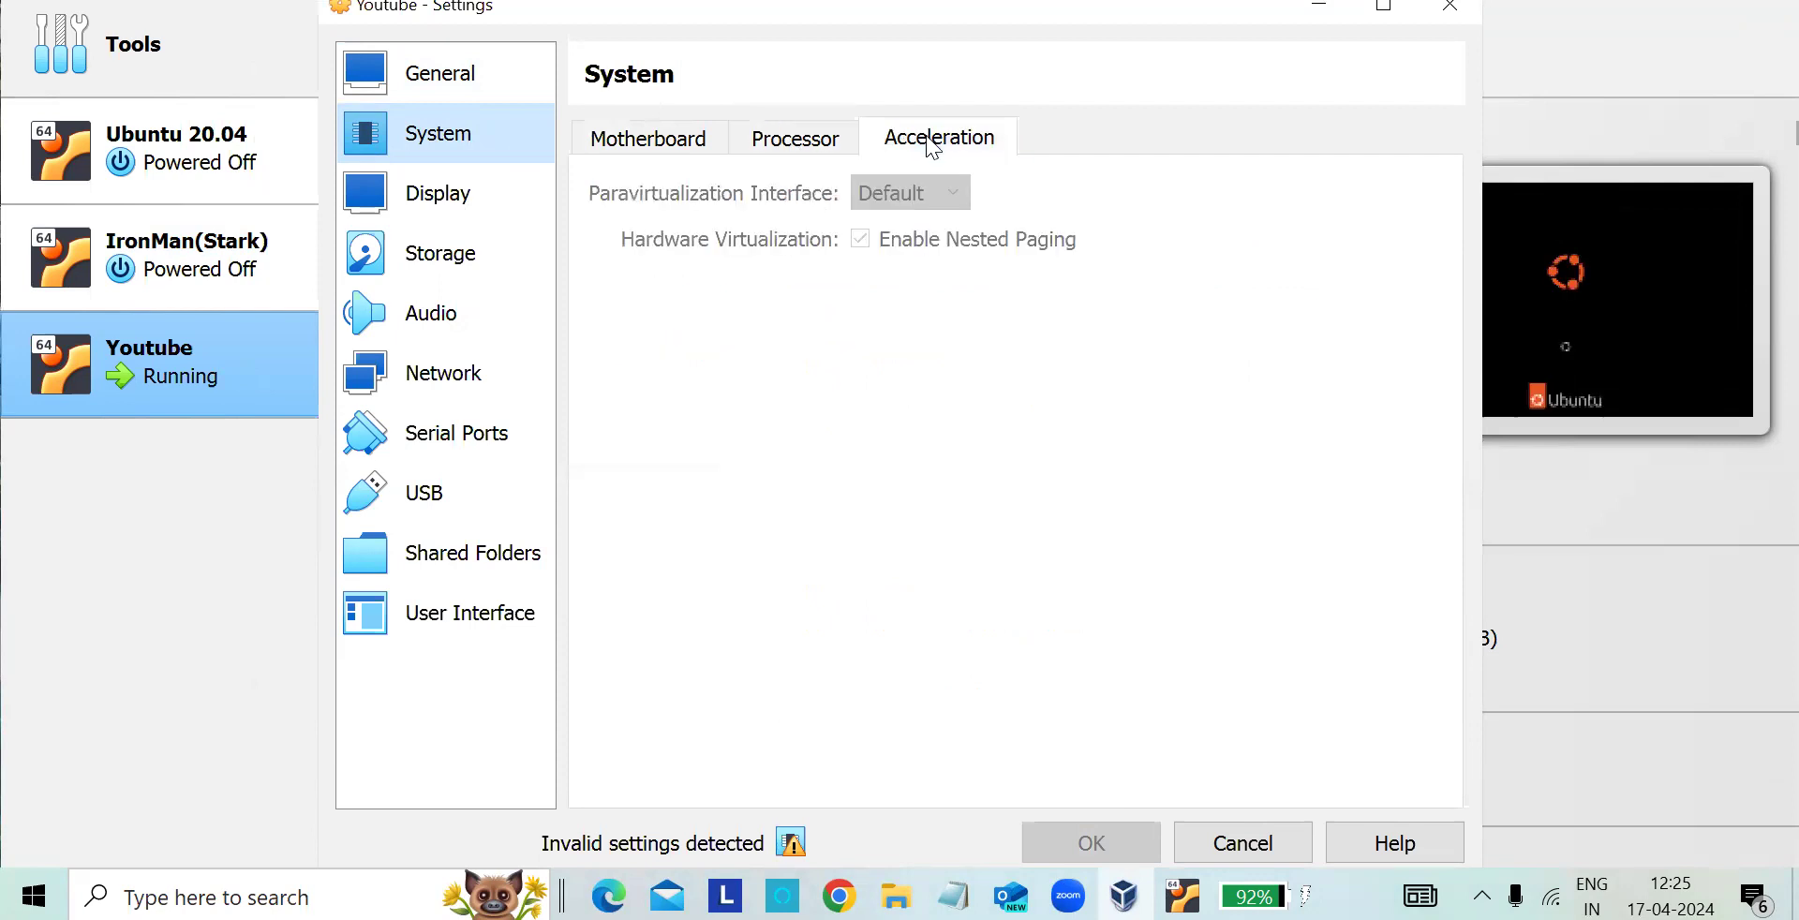
click(412, 201)
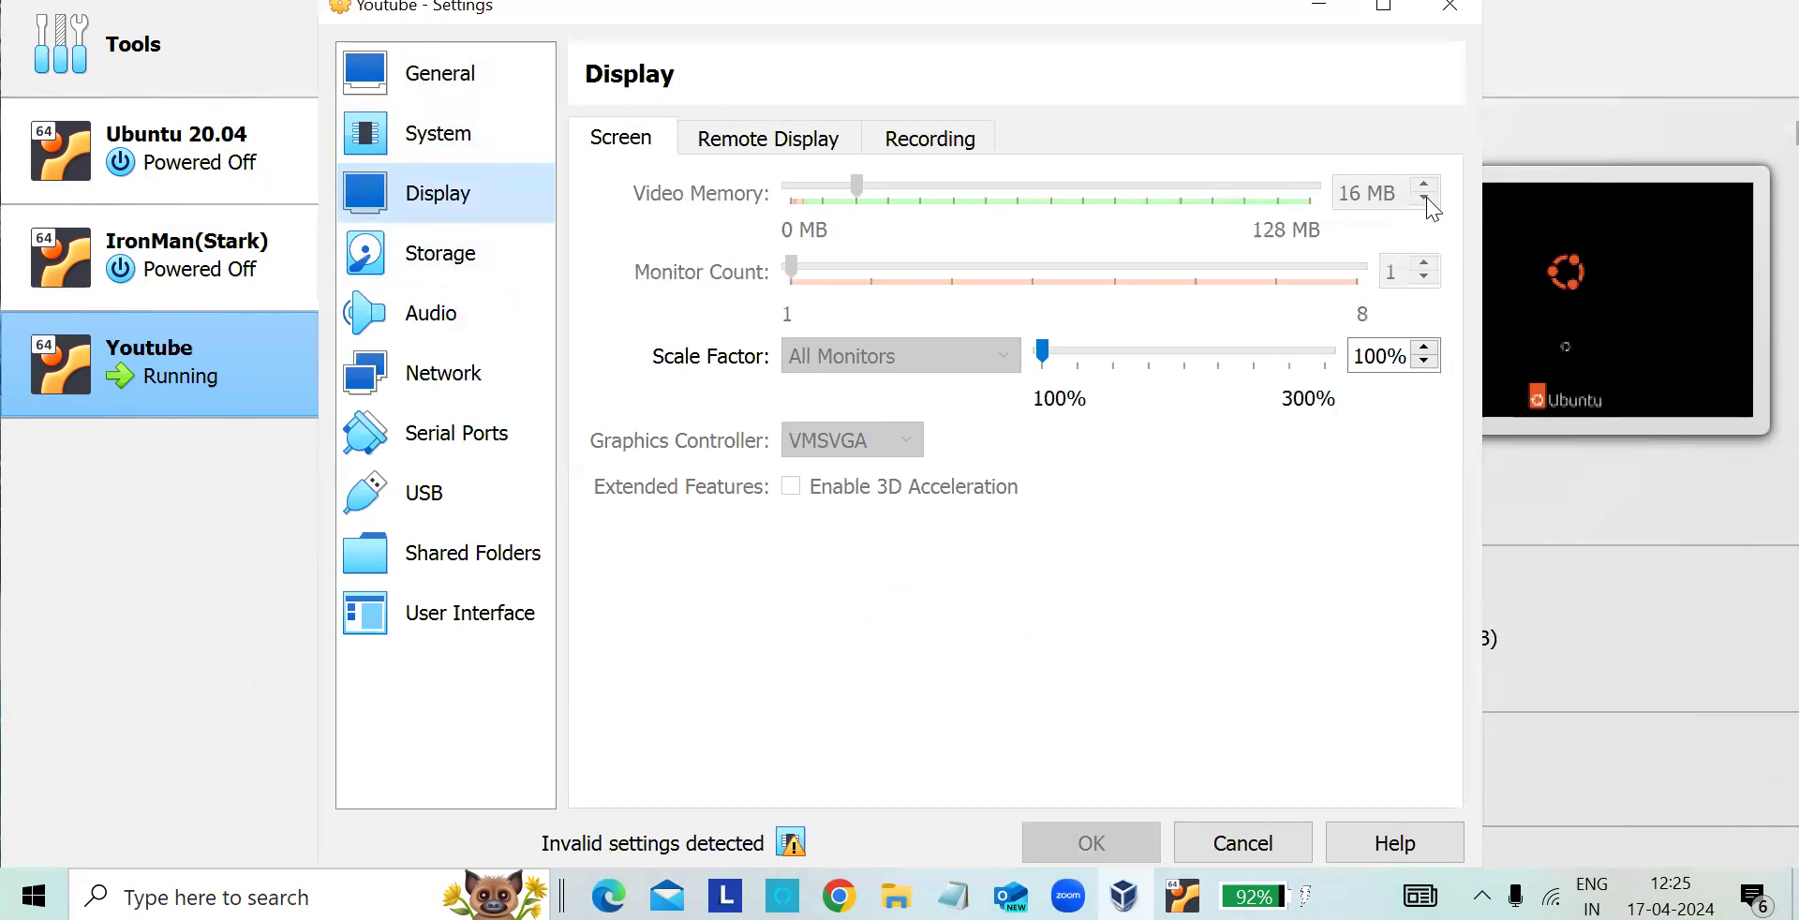
click(473, 251)
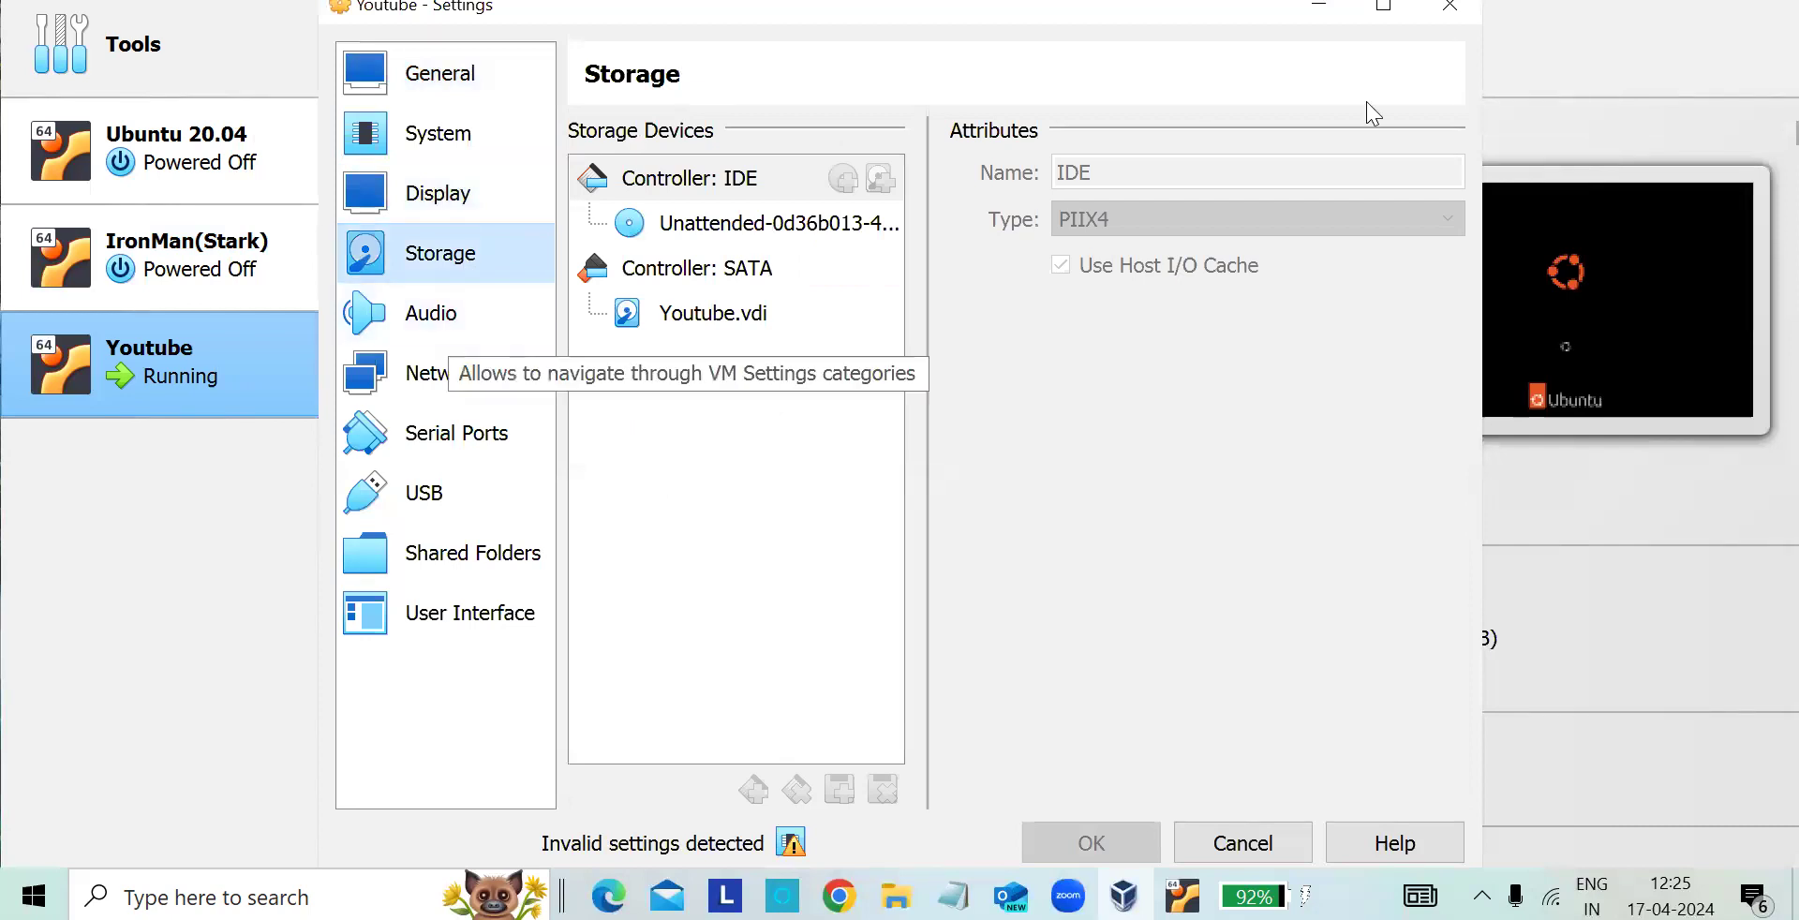
click(1450, 10)
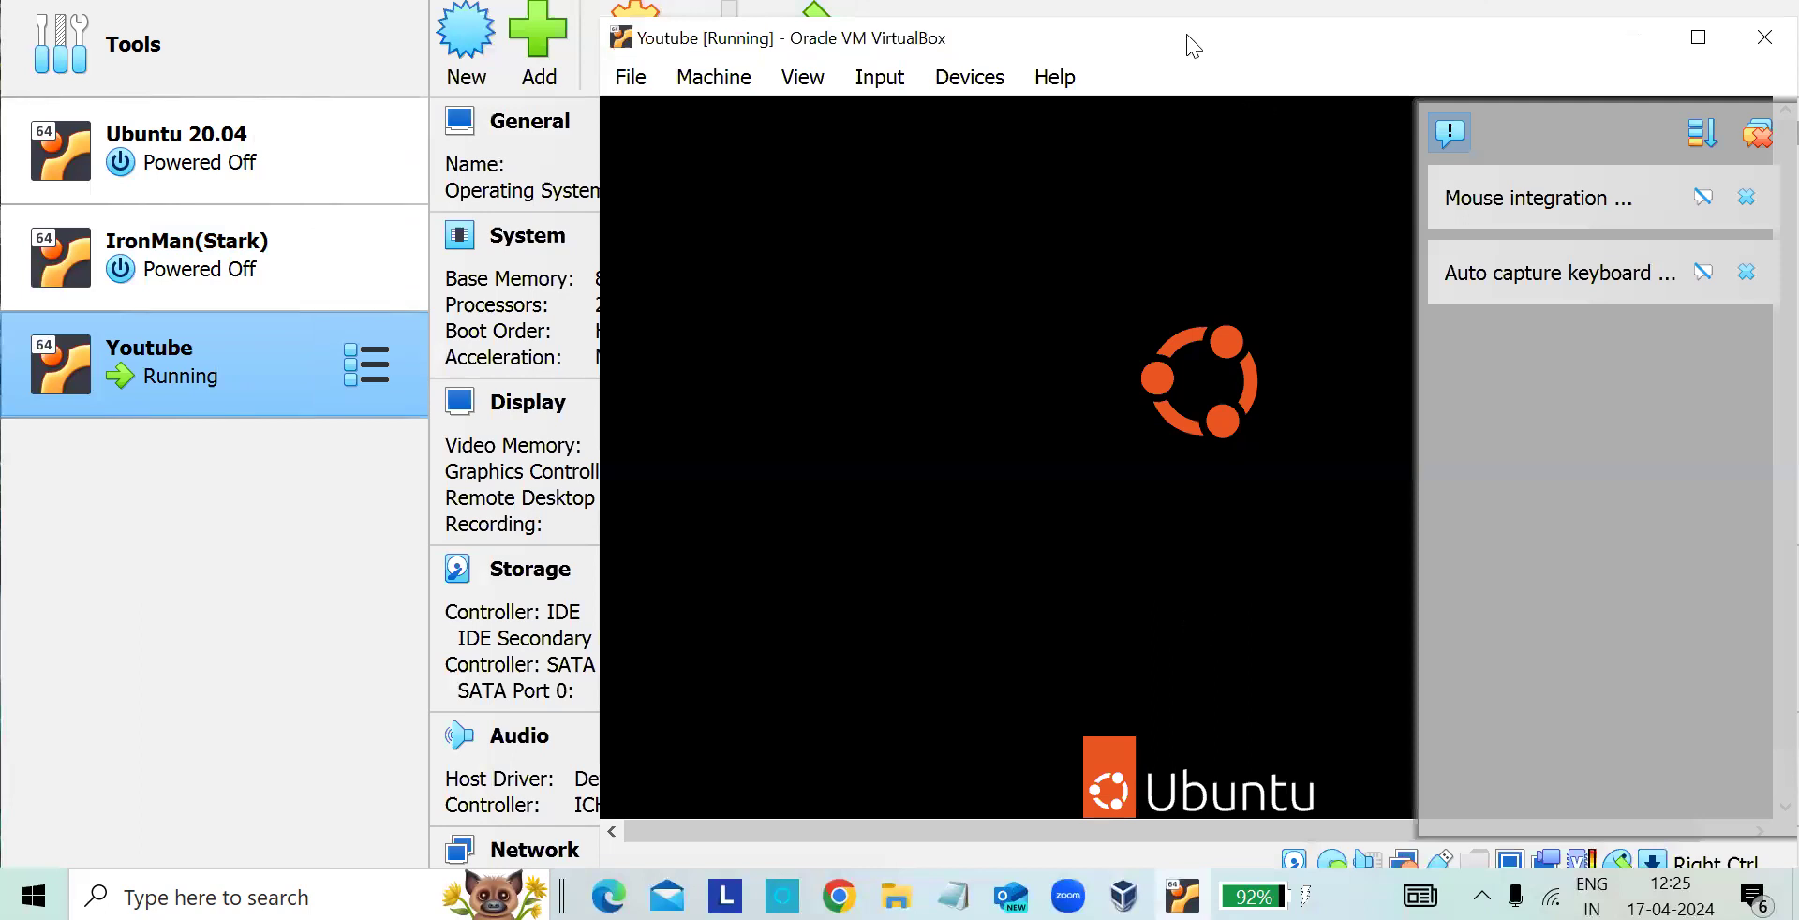
- Dismiss the notifications in the running Youtube virtual machine and acknowledge the installer's error dialog to let it reboot
drag(1184, 44, 982, 17)
click(1537, 169)
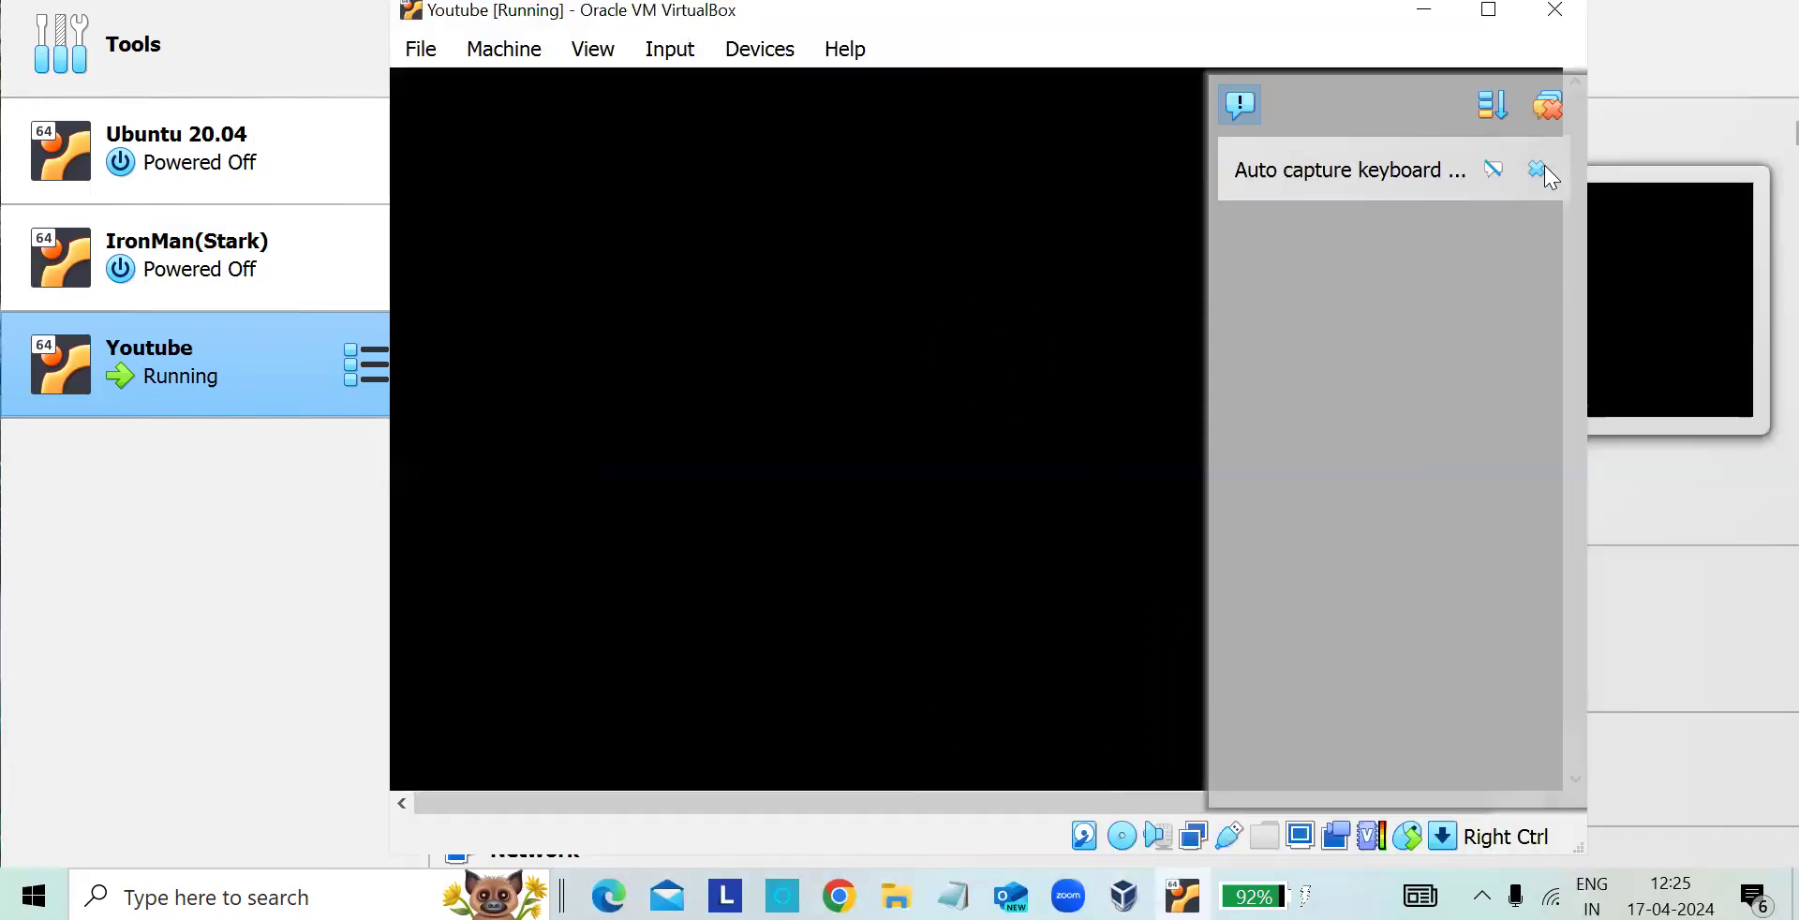
click(1546, 107)
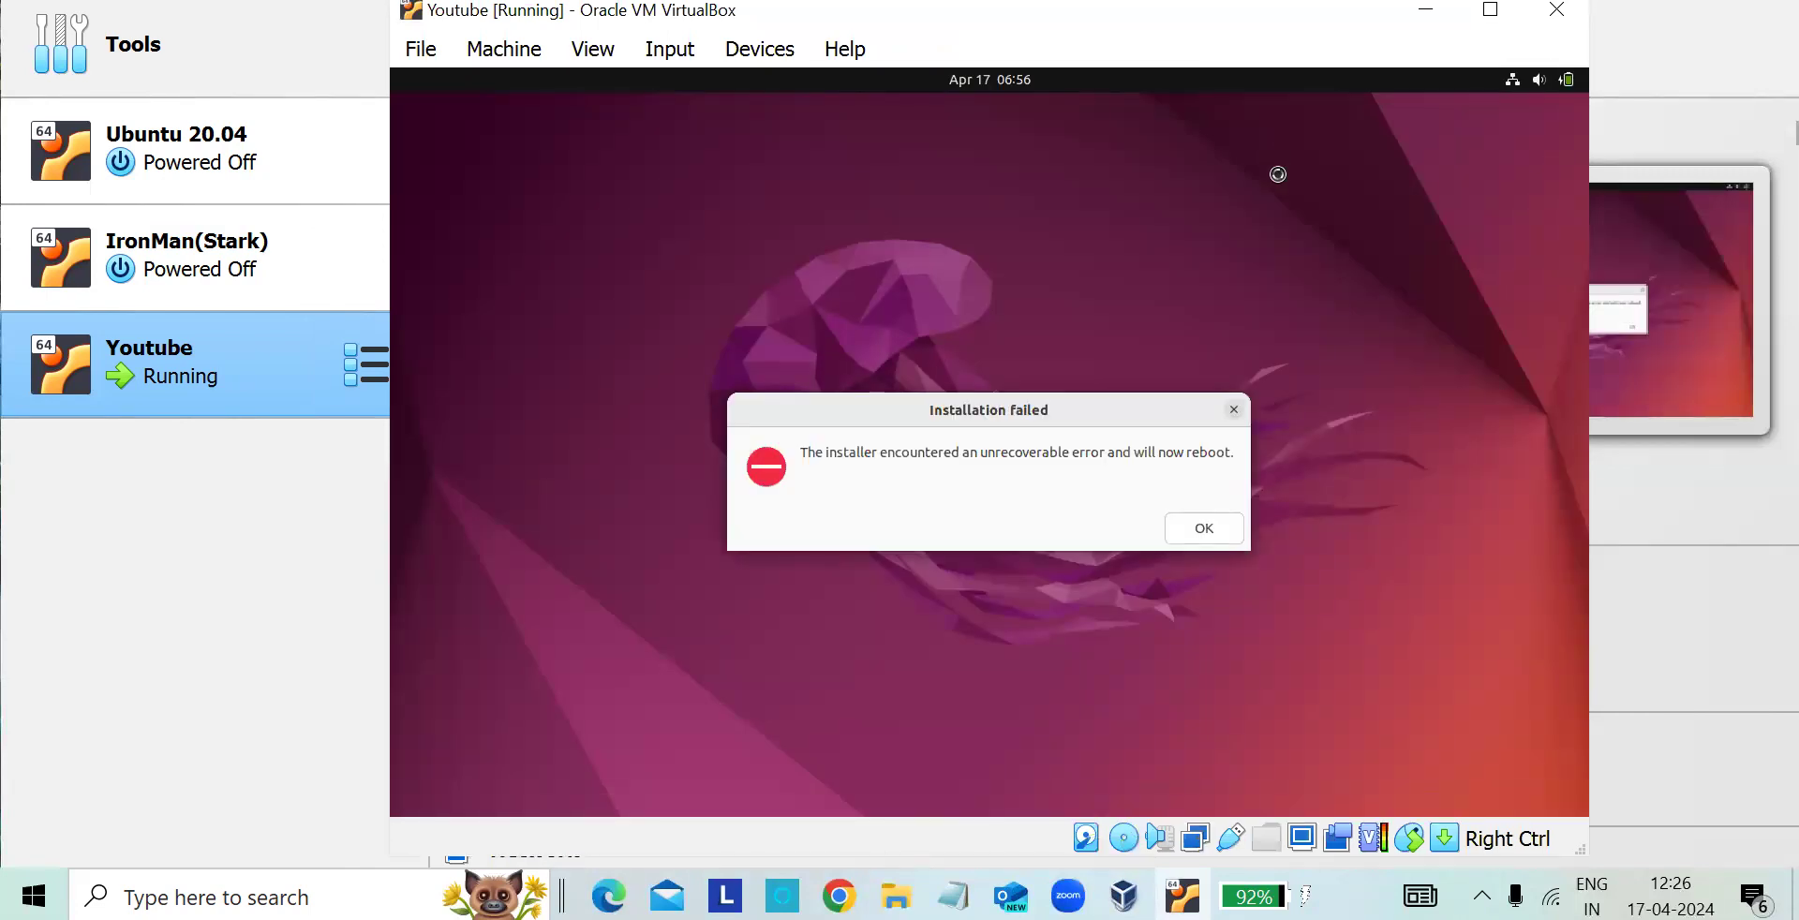
click(1202, 527)
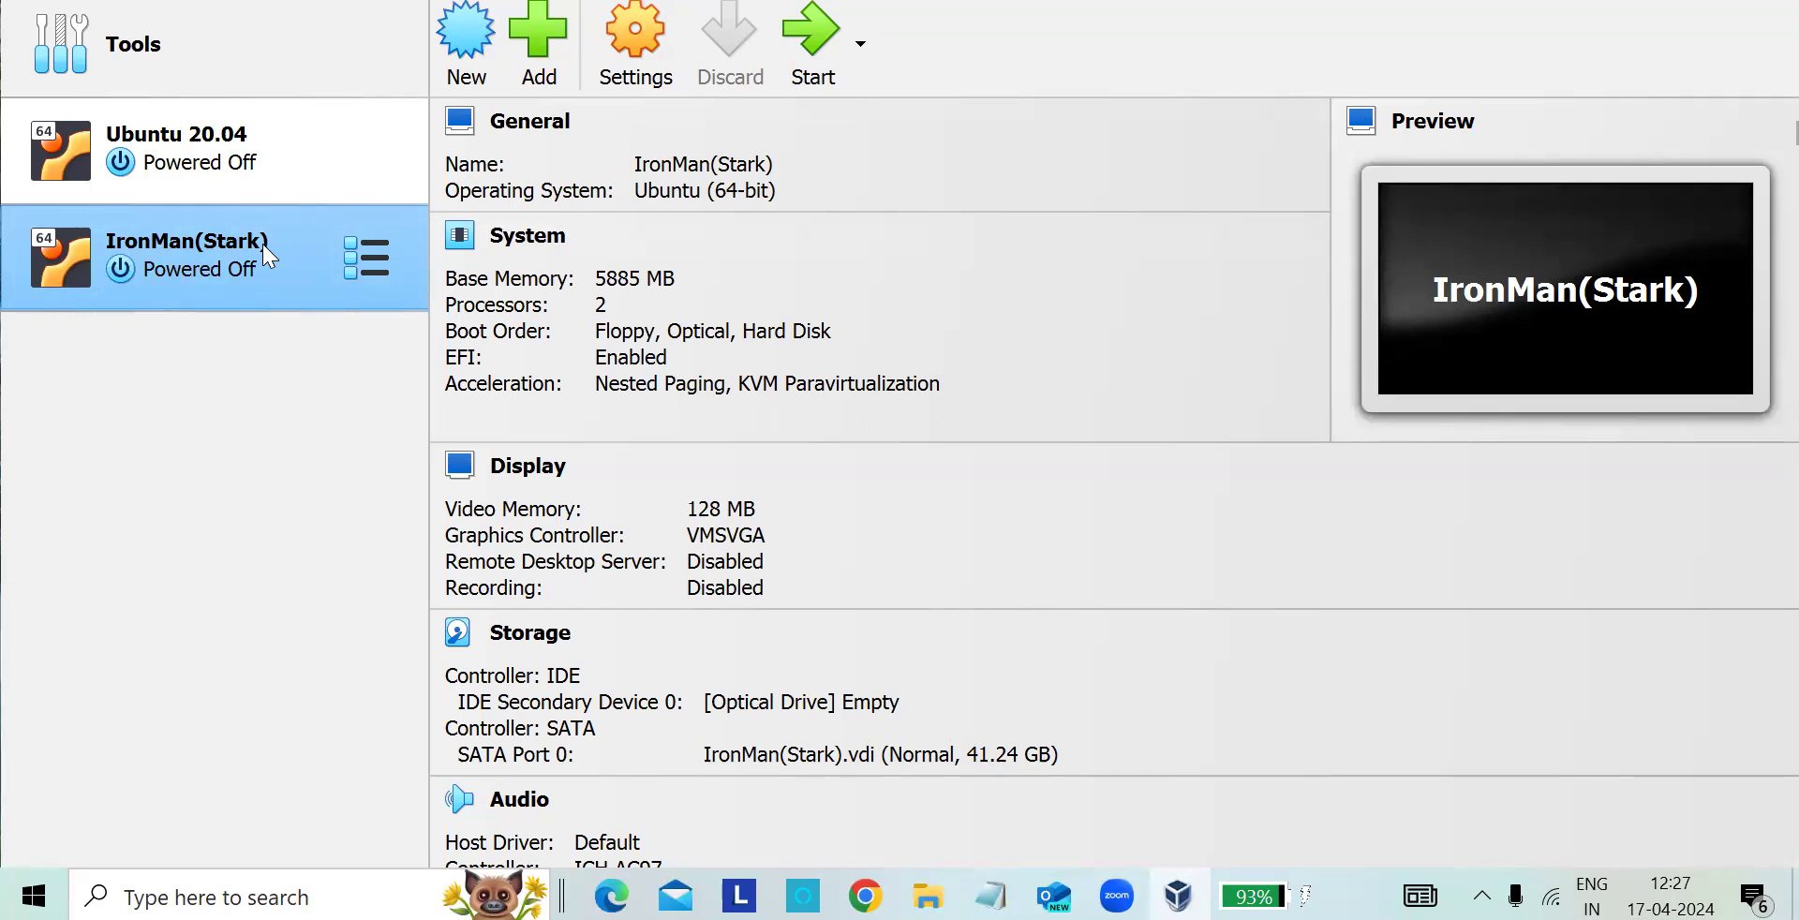
- Start the IronMan(Stark) virtual machine, log in to Ubuntu with the account password and dismiss the notifications
click(807, 56)
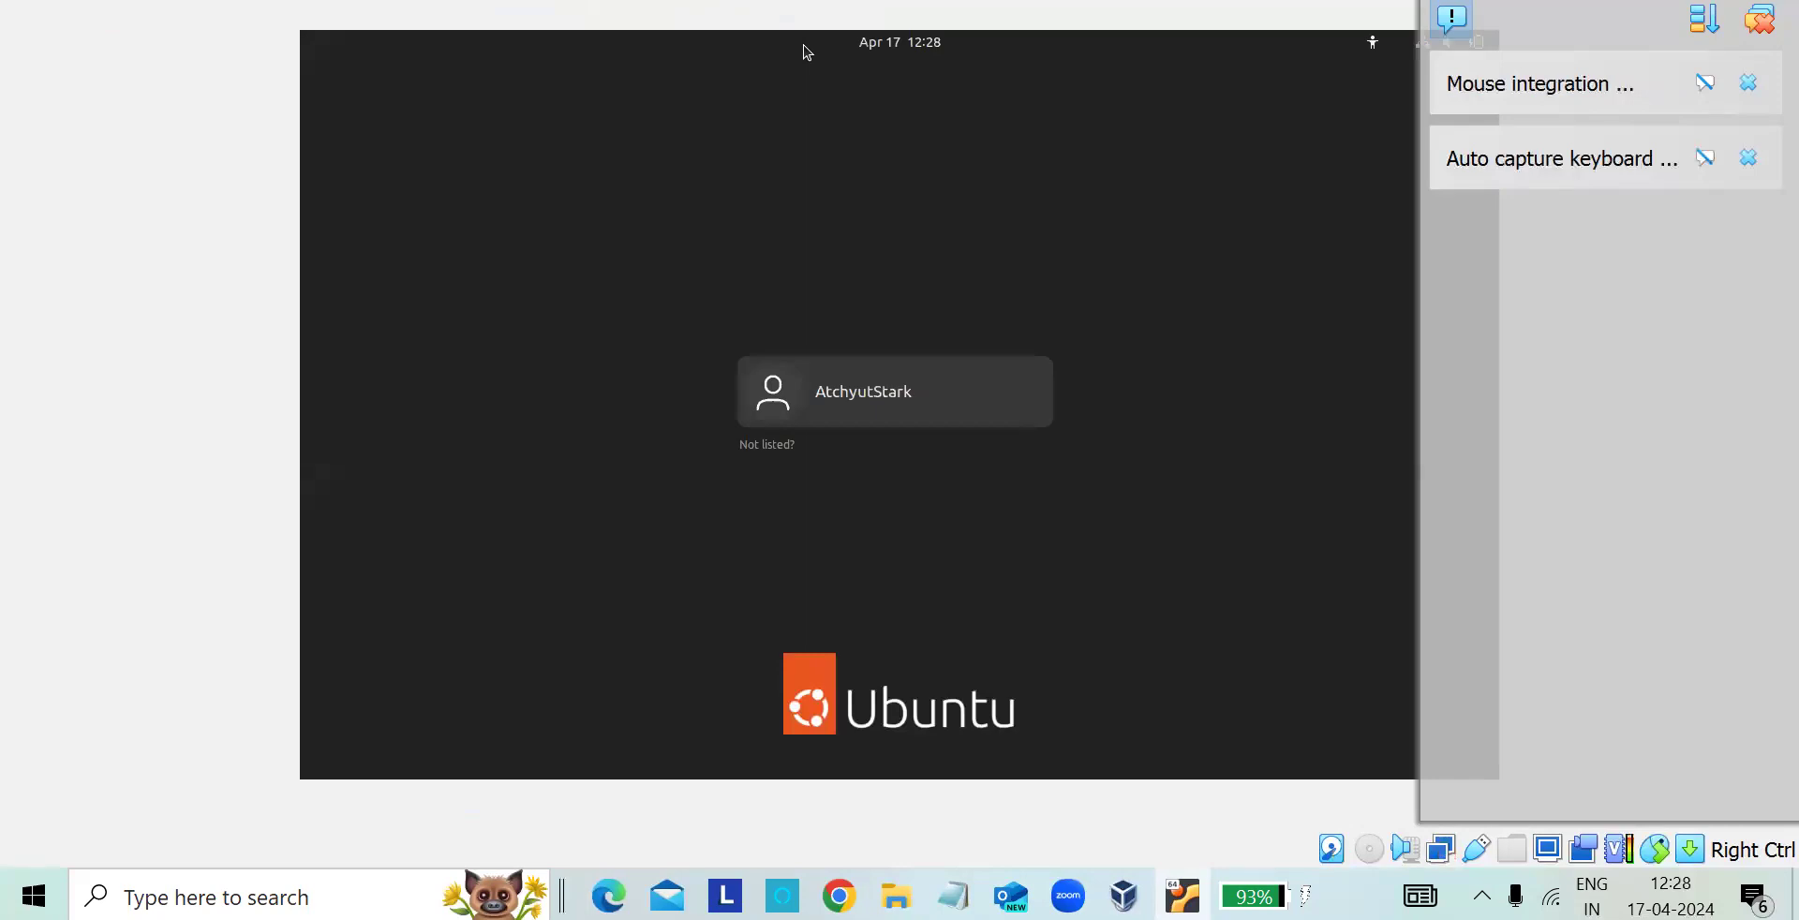
click(850, 403)
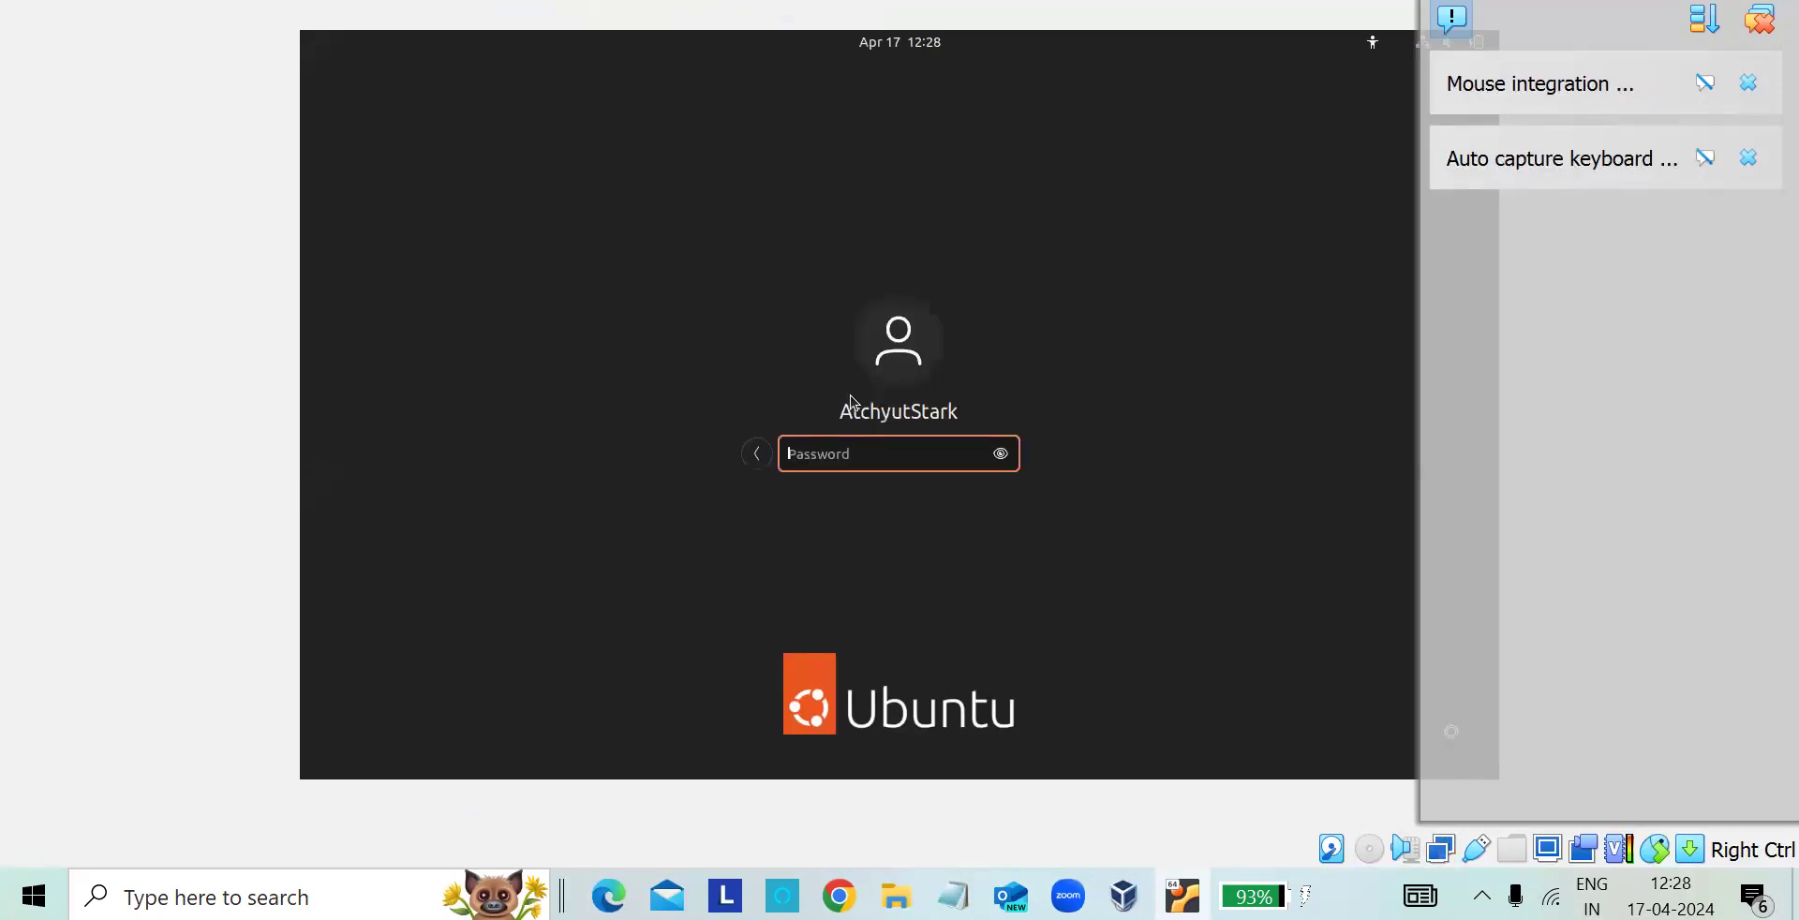
text(**********)
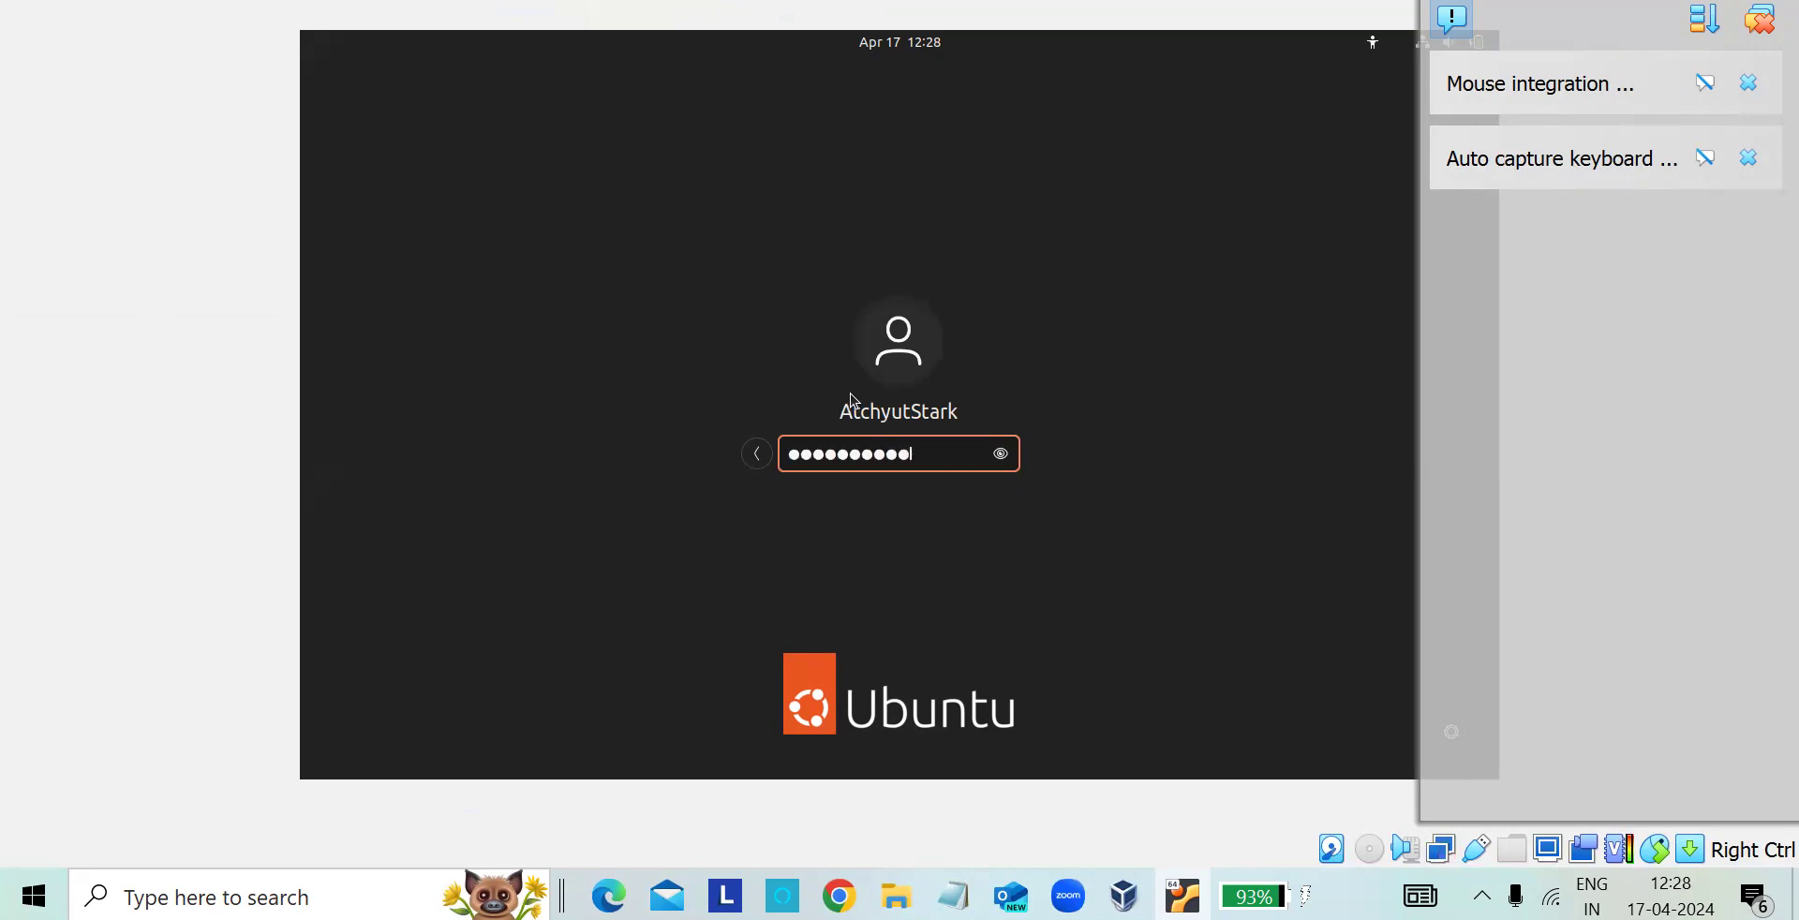
key(Return)
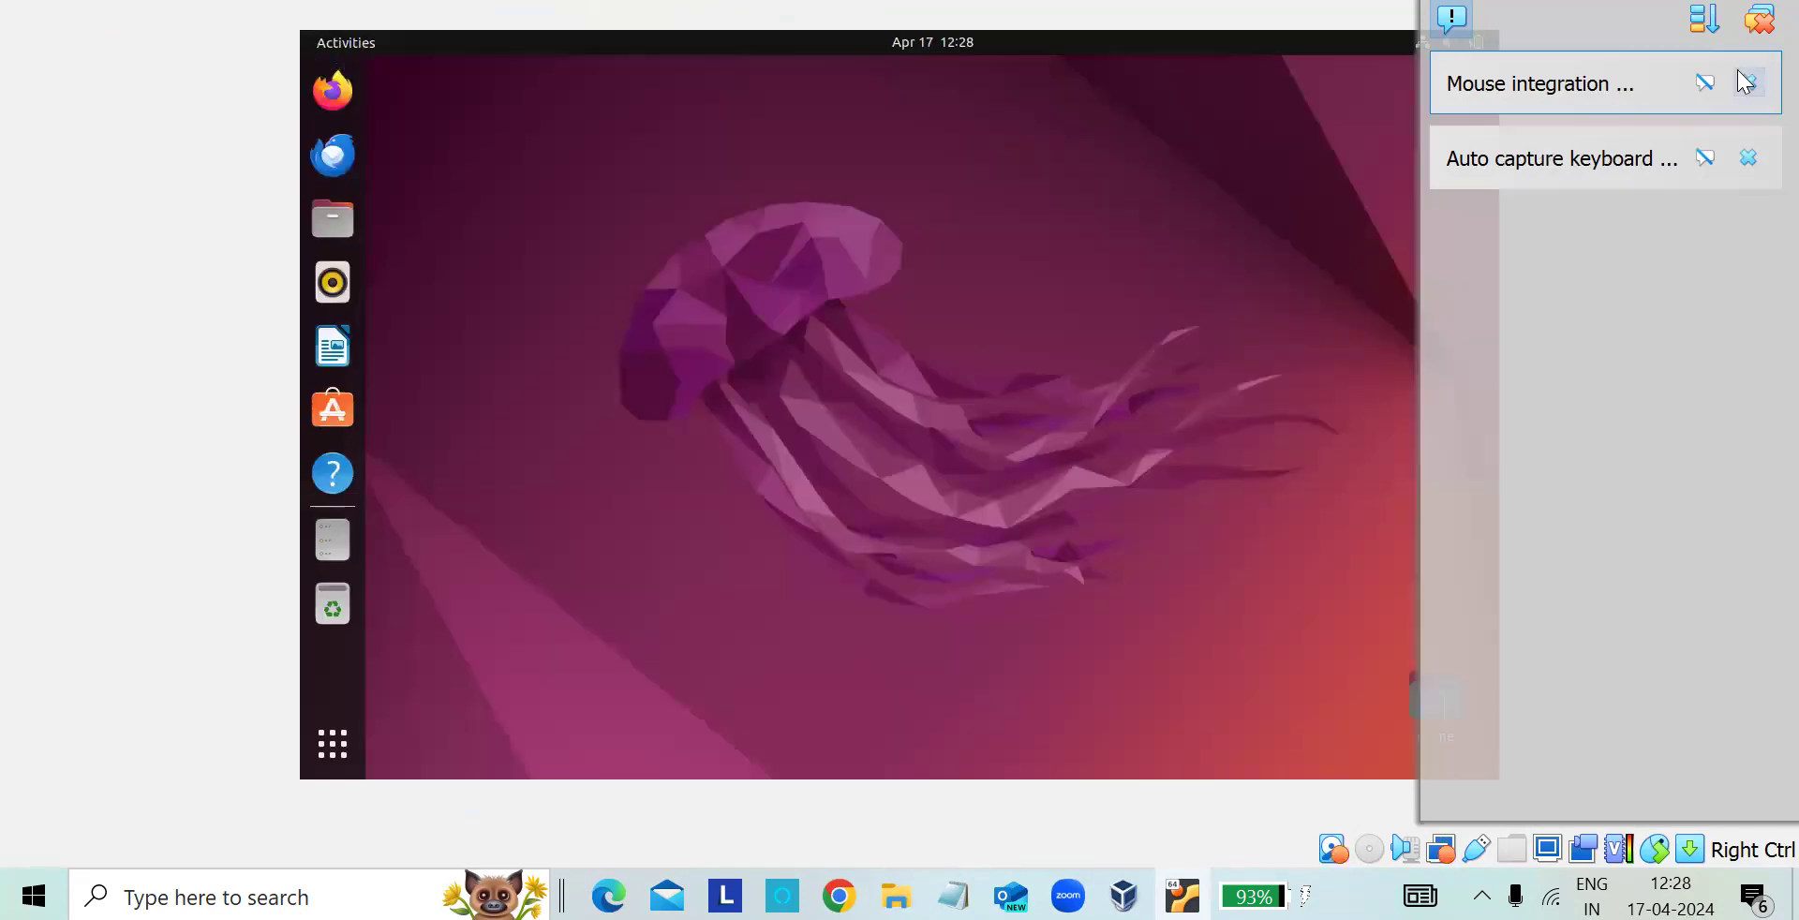
click(1749, 82)
click(1749, 82)
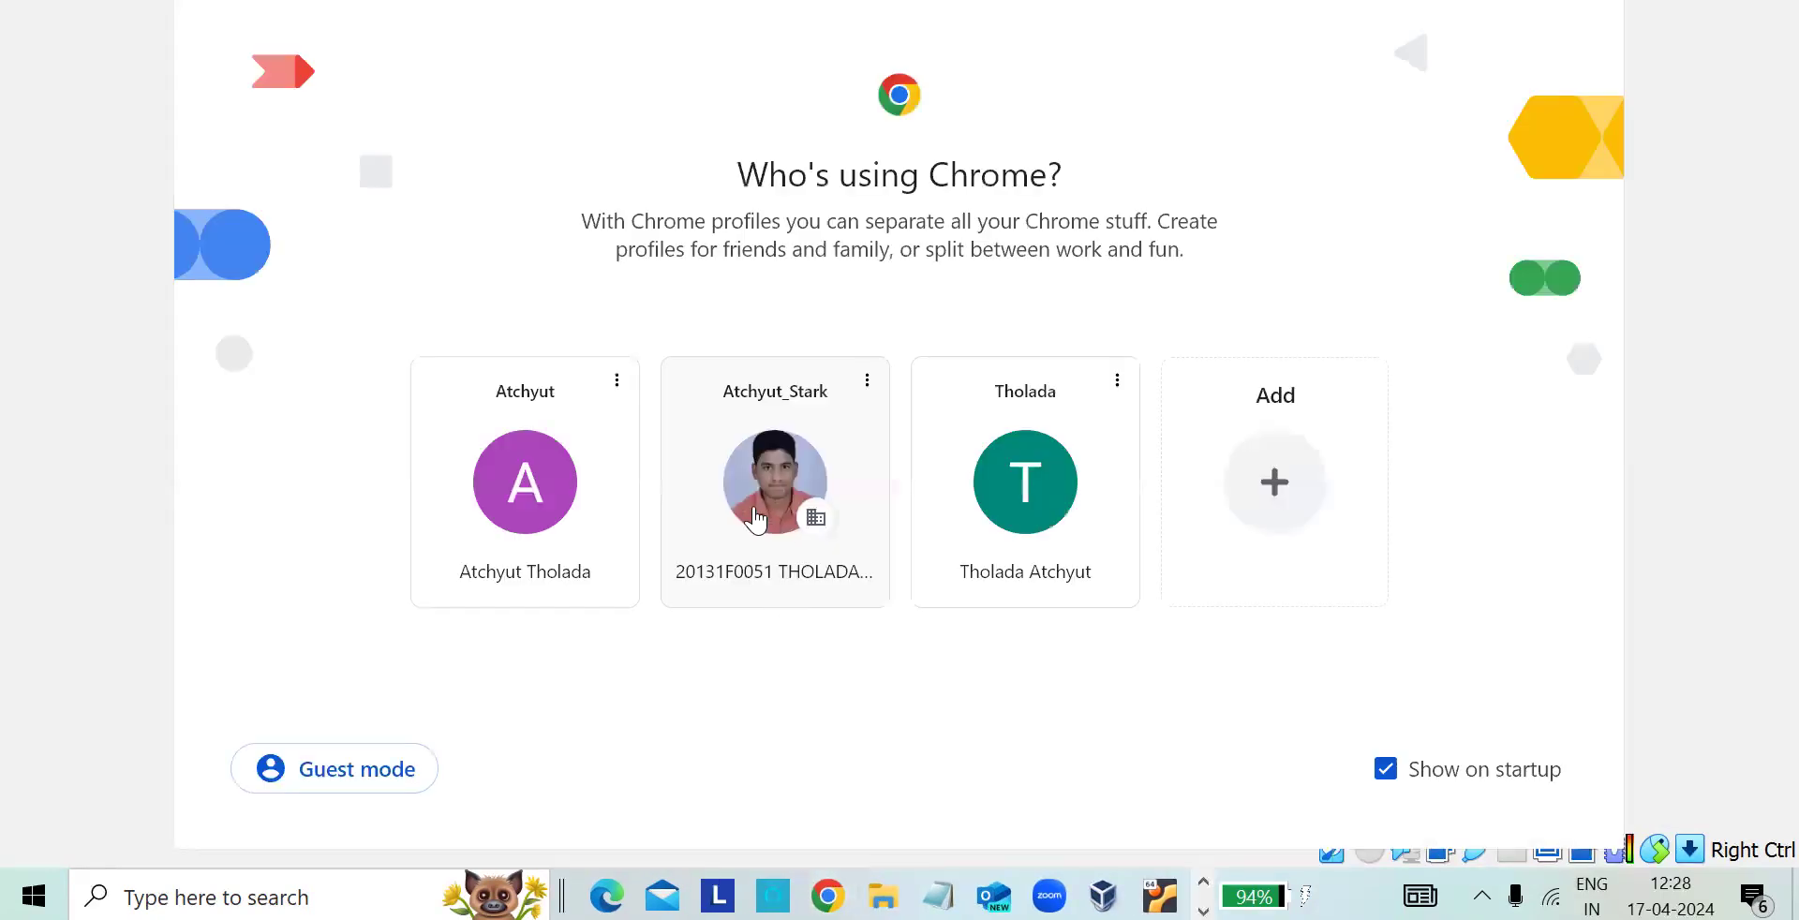
- Switch to Chrome with the second user profile and search Google for "unbuntu installation process using the virtual box"
click(753, 506)
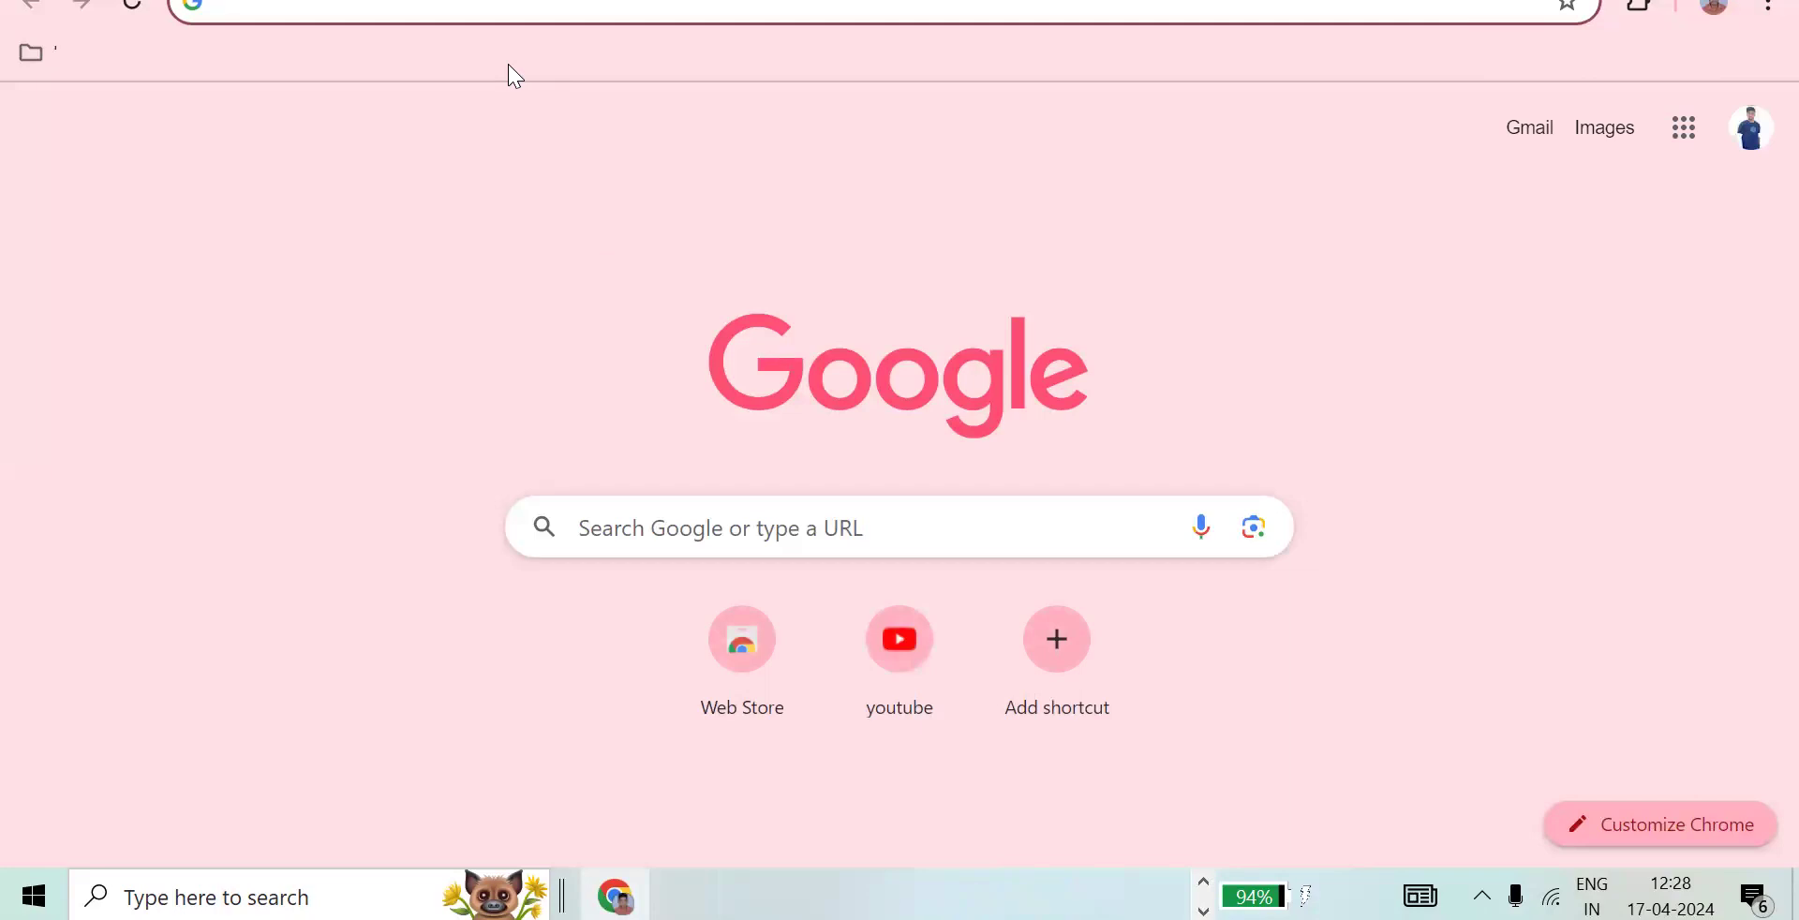
text(unb)
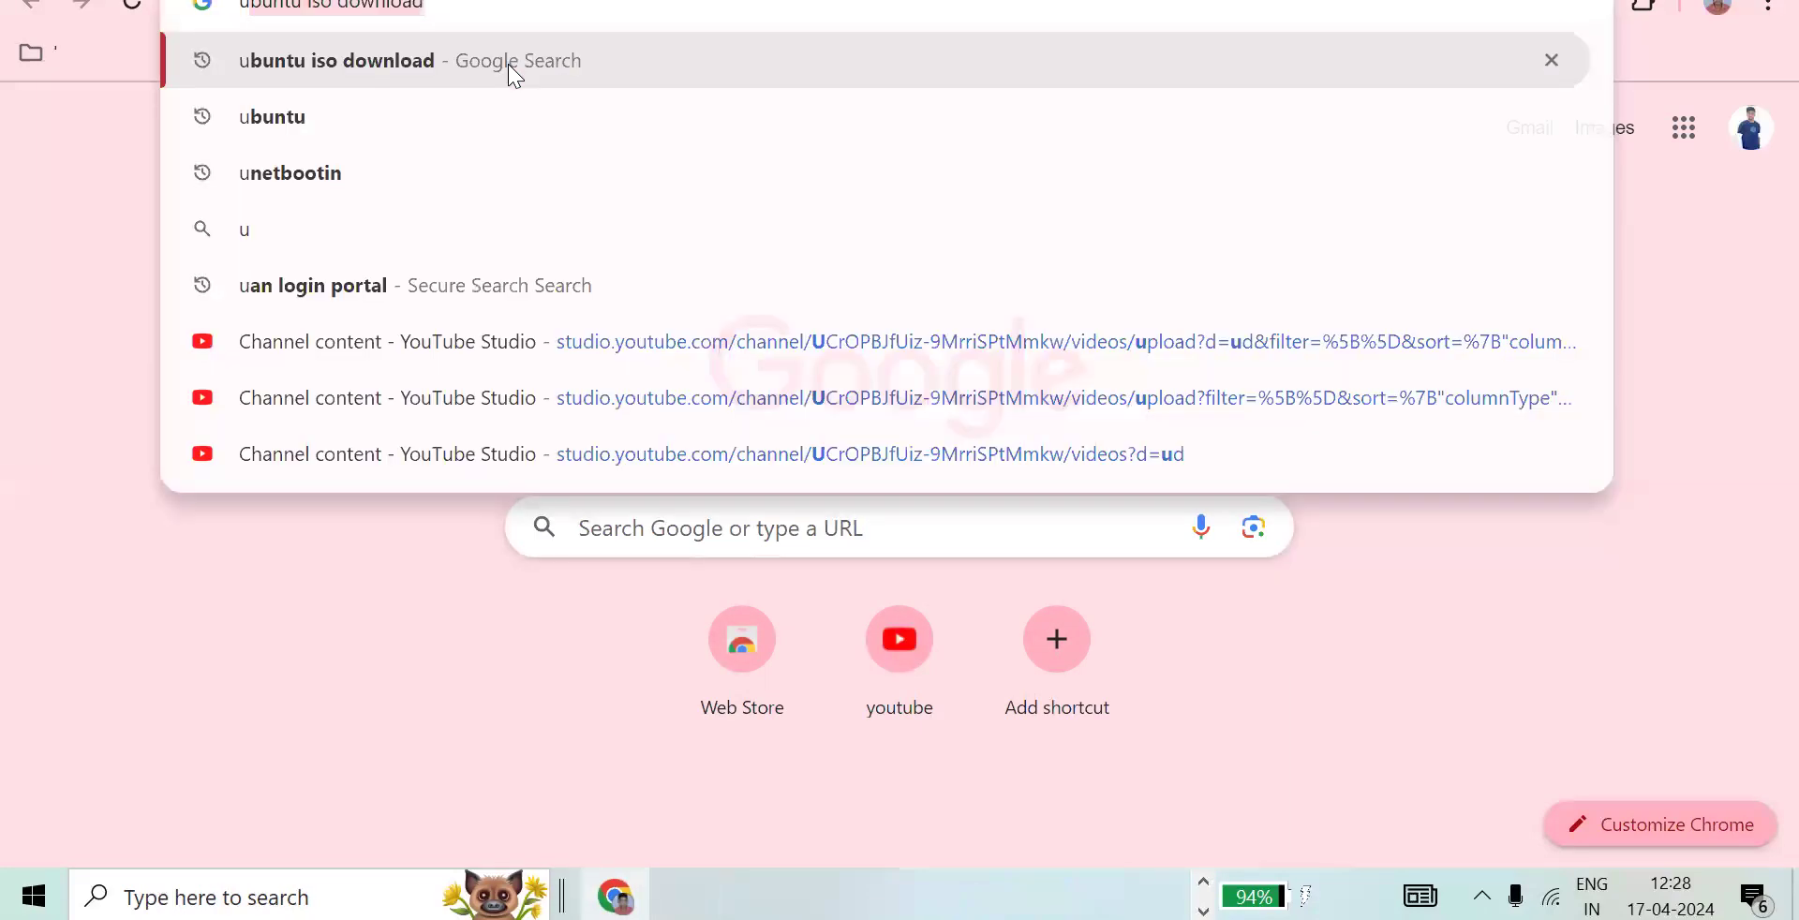
text(unt)
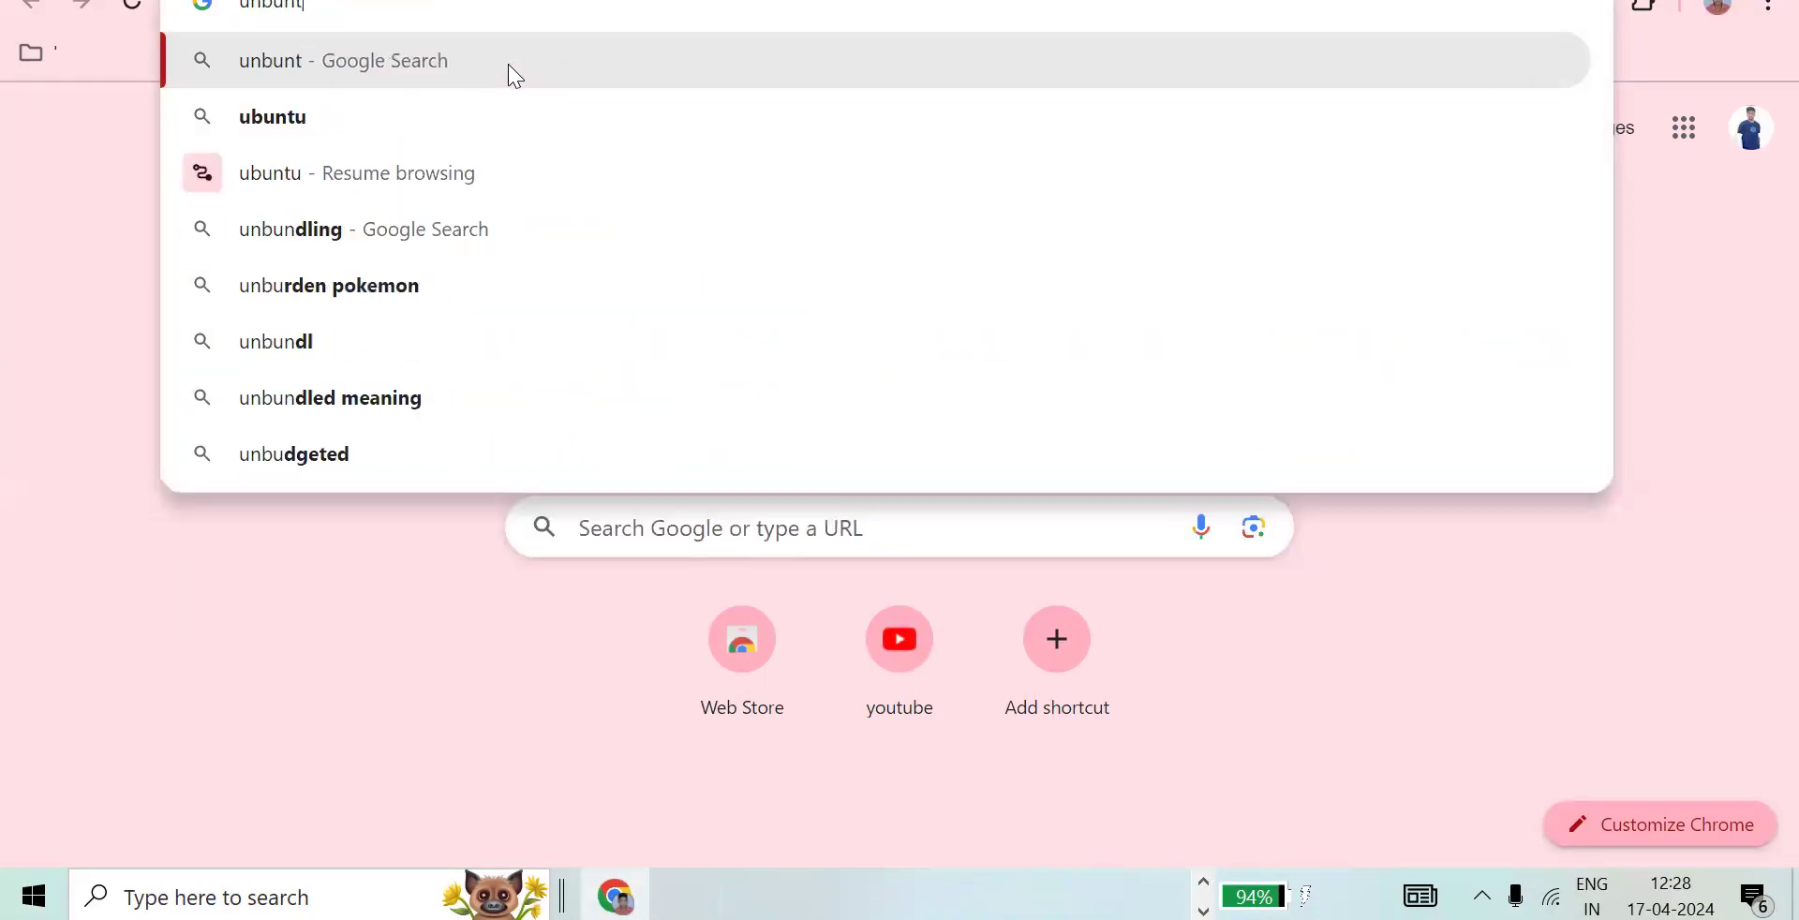
text(u installa)
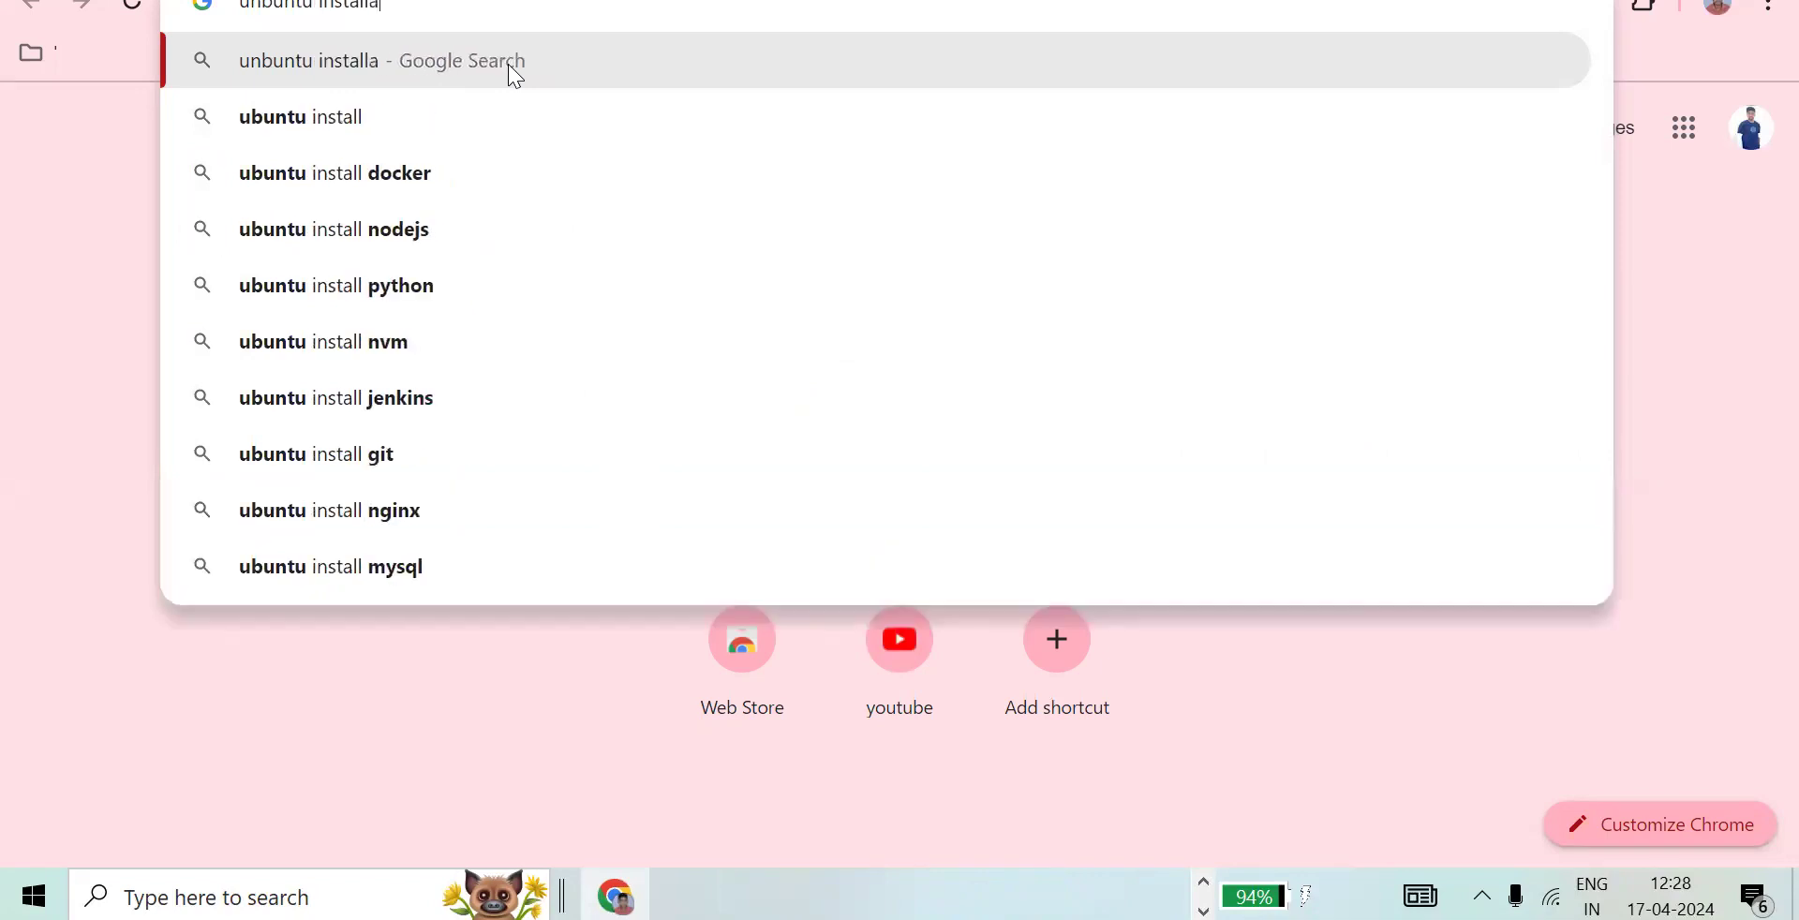
text(tion process)
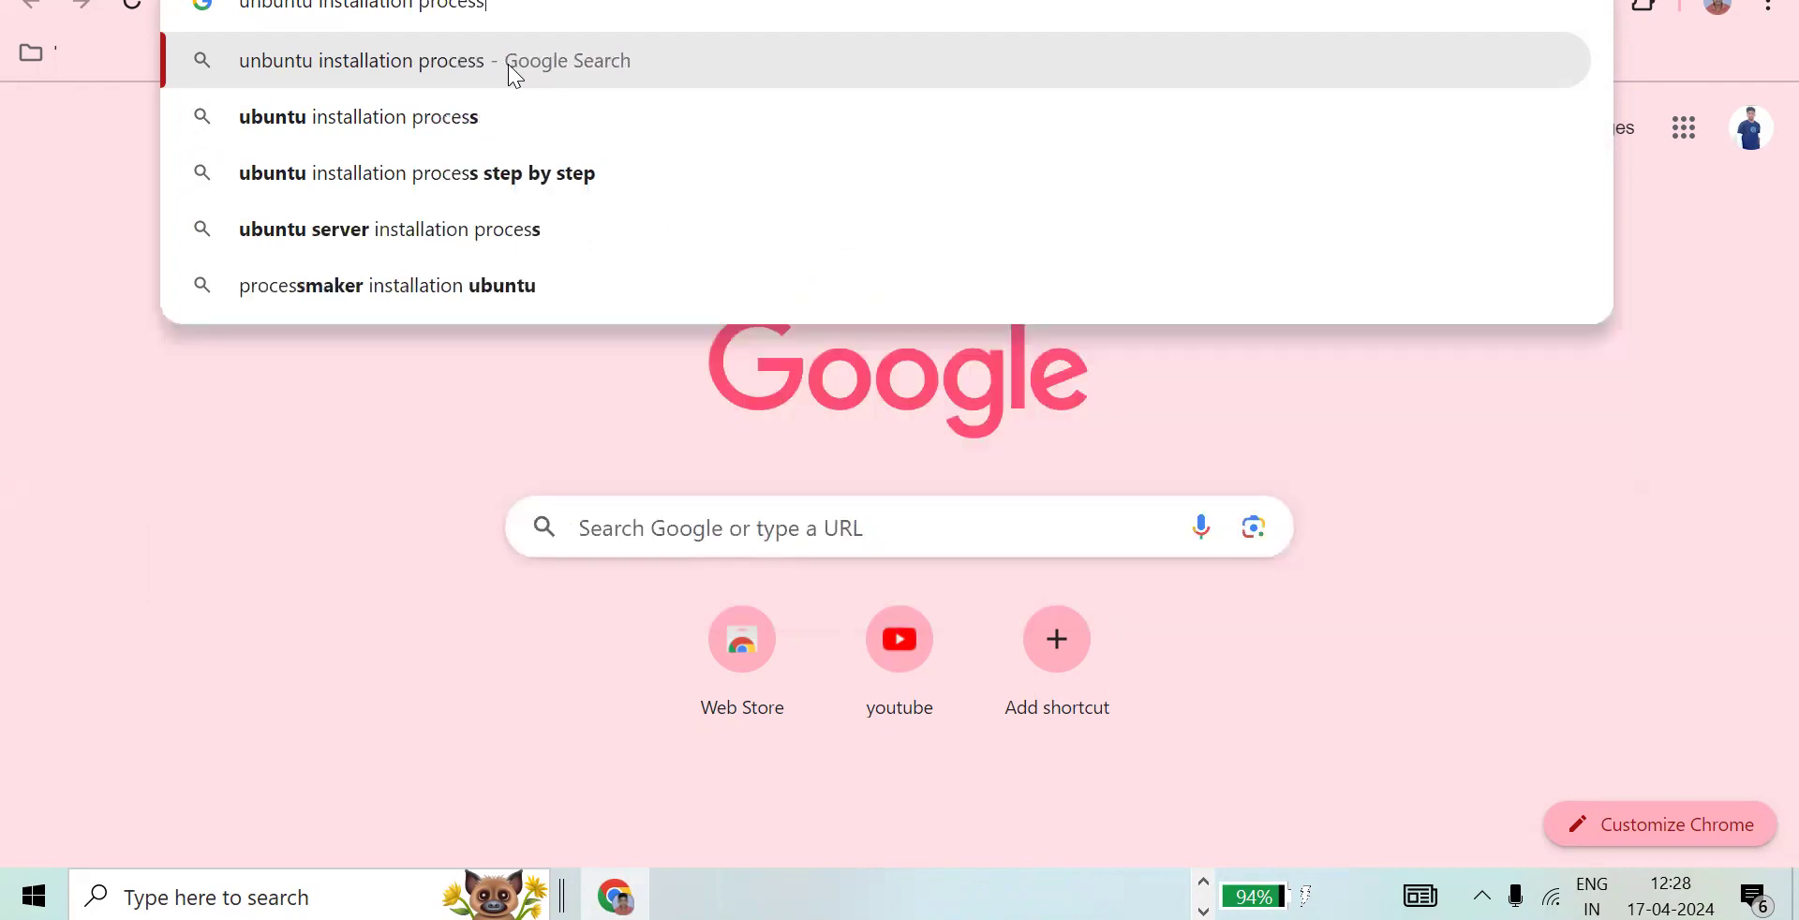
text( using the )
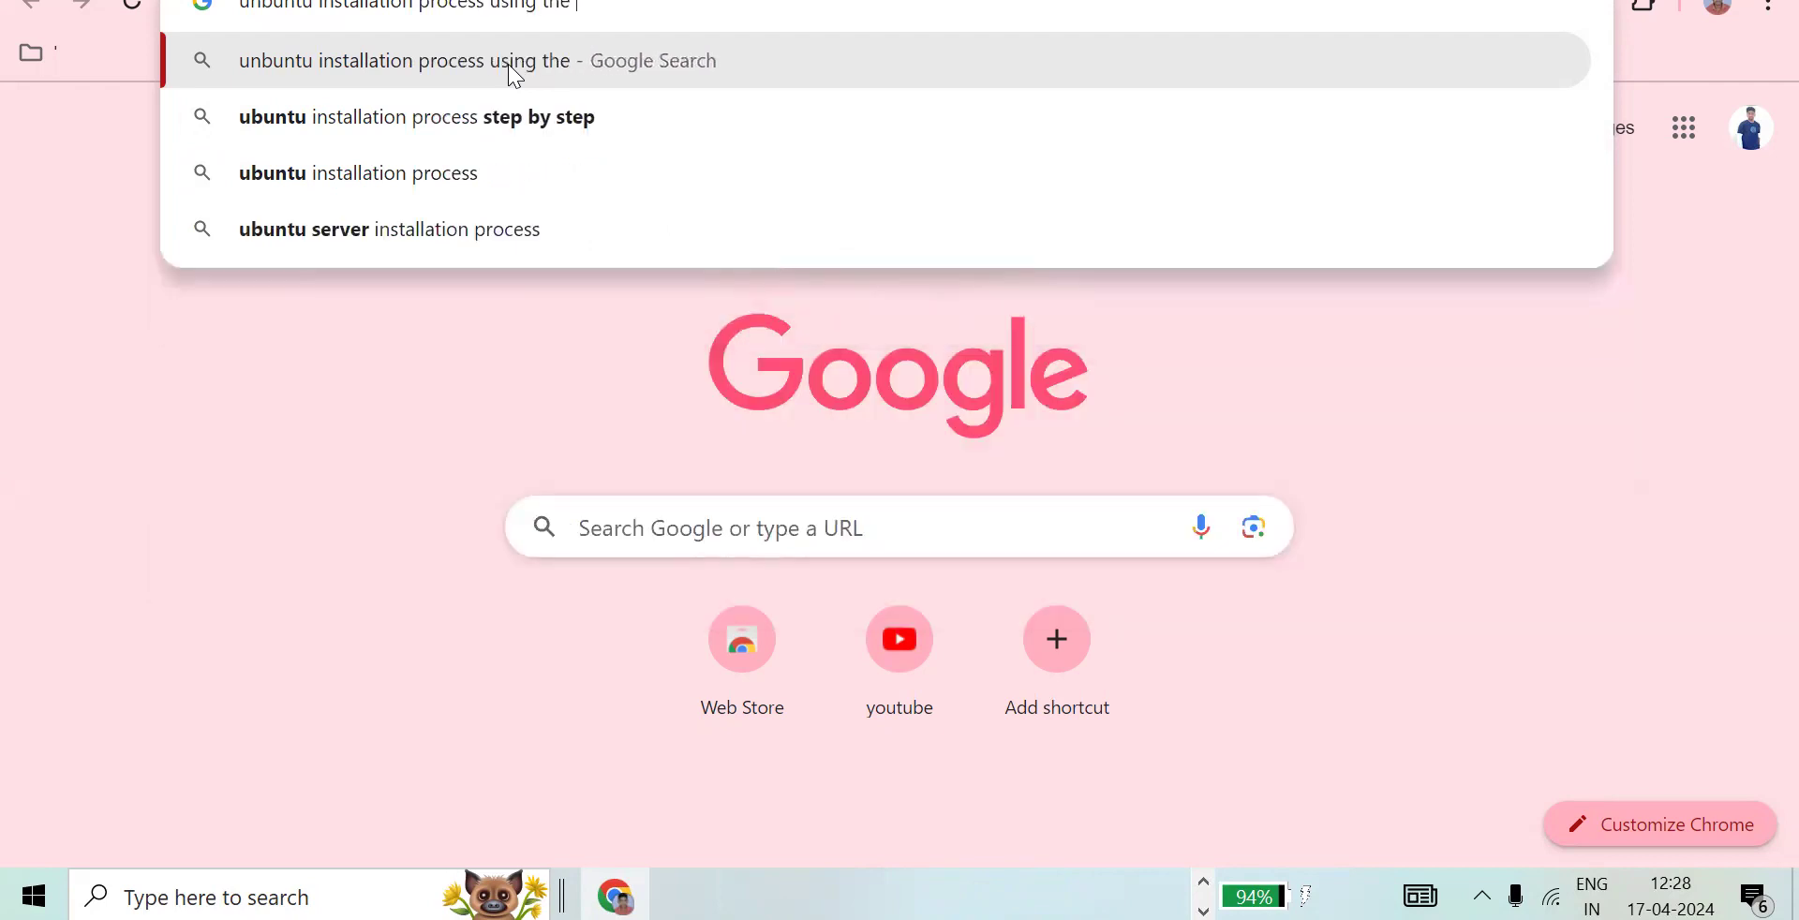
text(virtual bo)
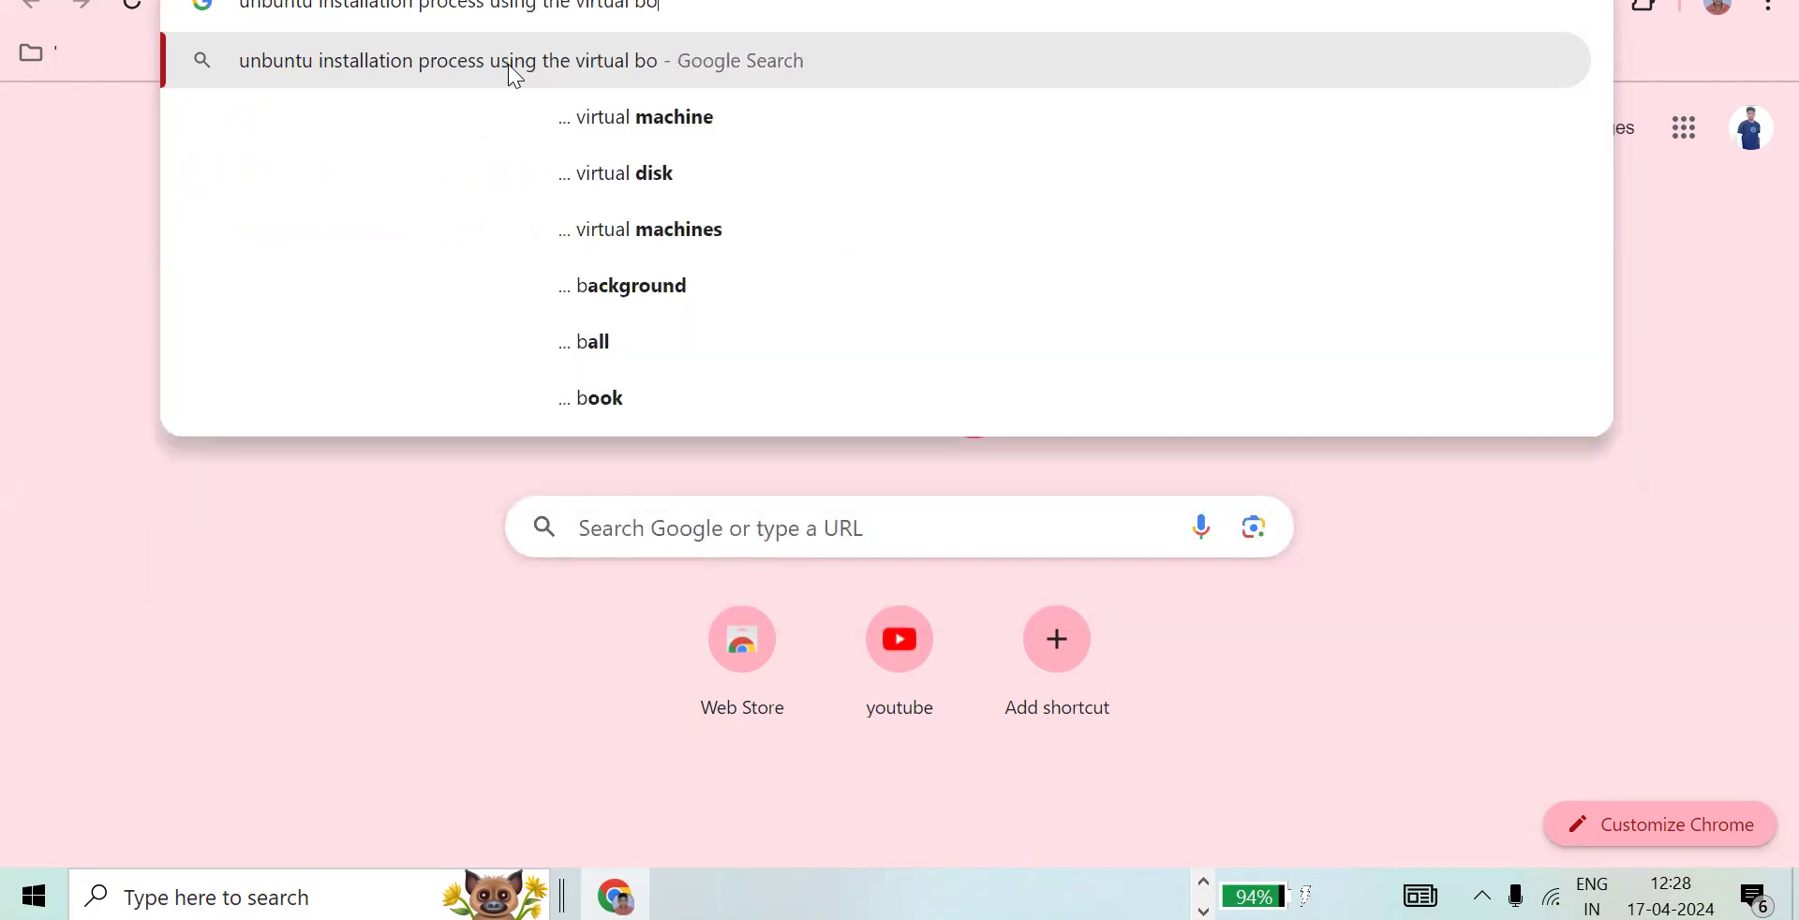
text(x)
key(Return)
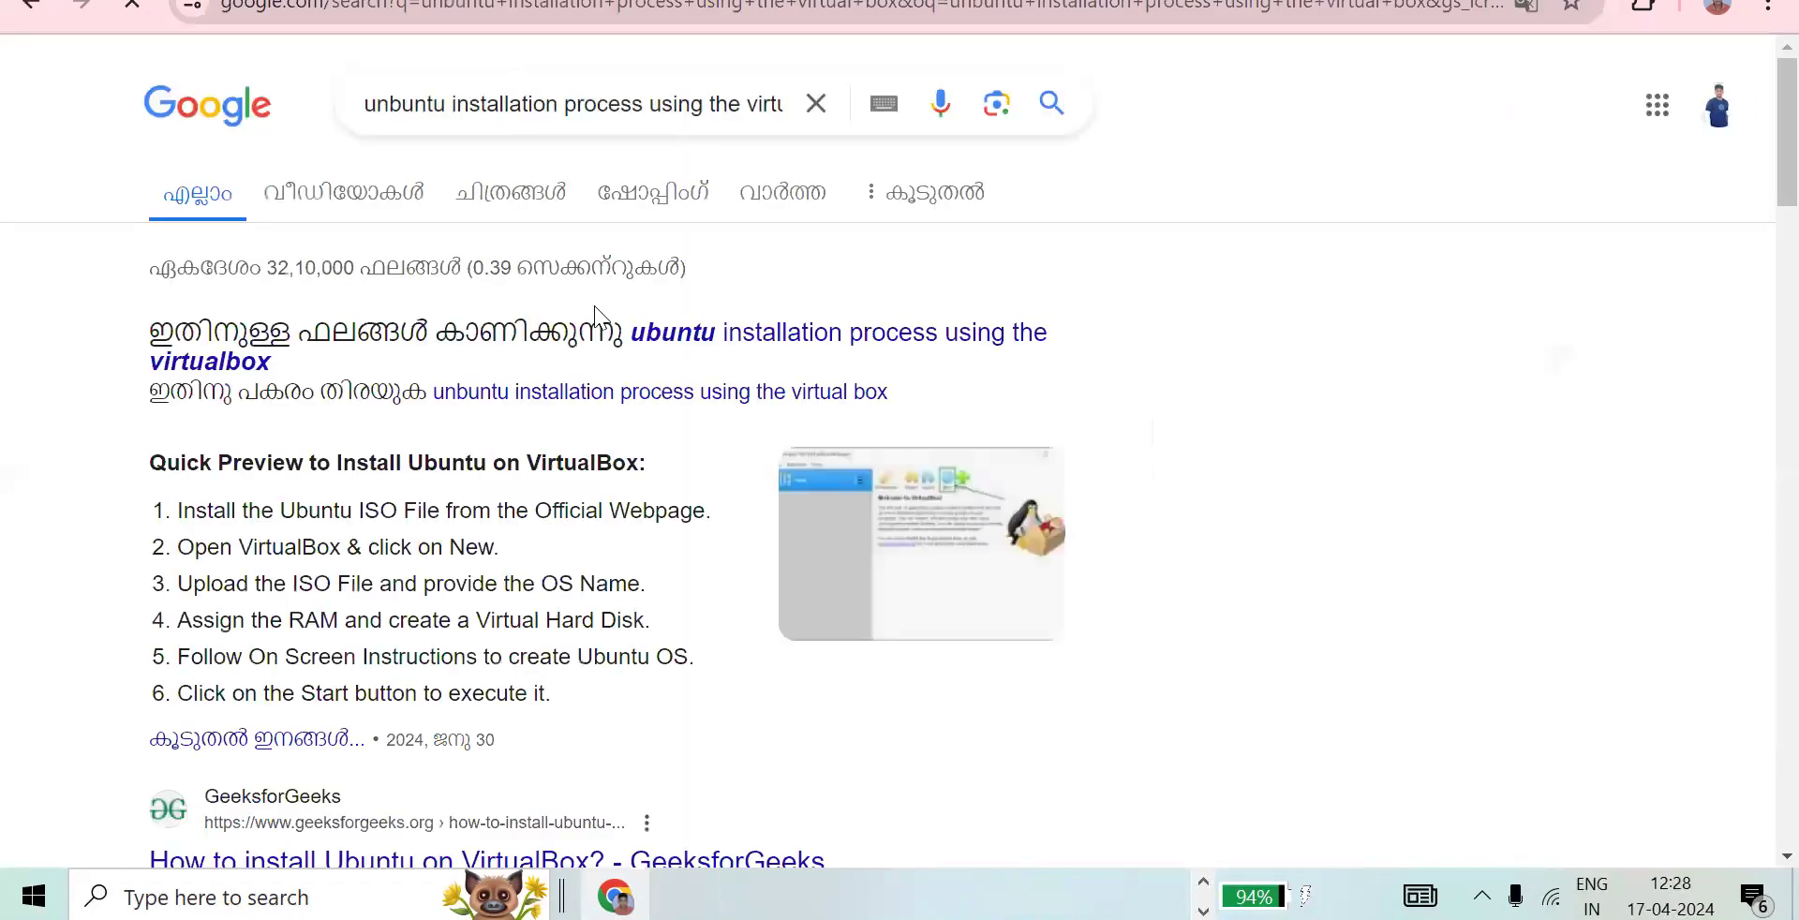
- Open the GeeksforGeeks article "How to install Ubuntu on VirtualBox?" from the search results
scroll(596, 312, down, 3)
scroll(522, 319, down, 2)
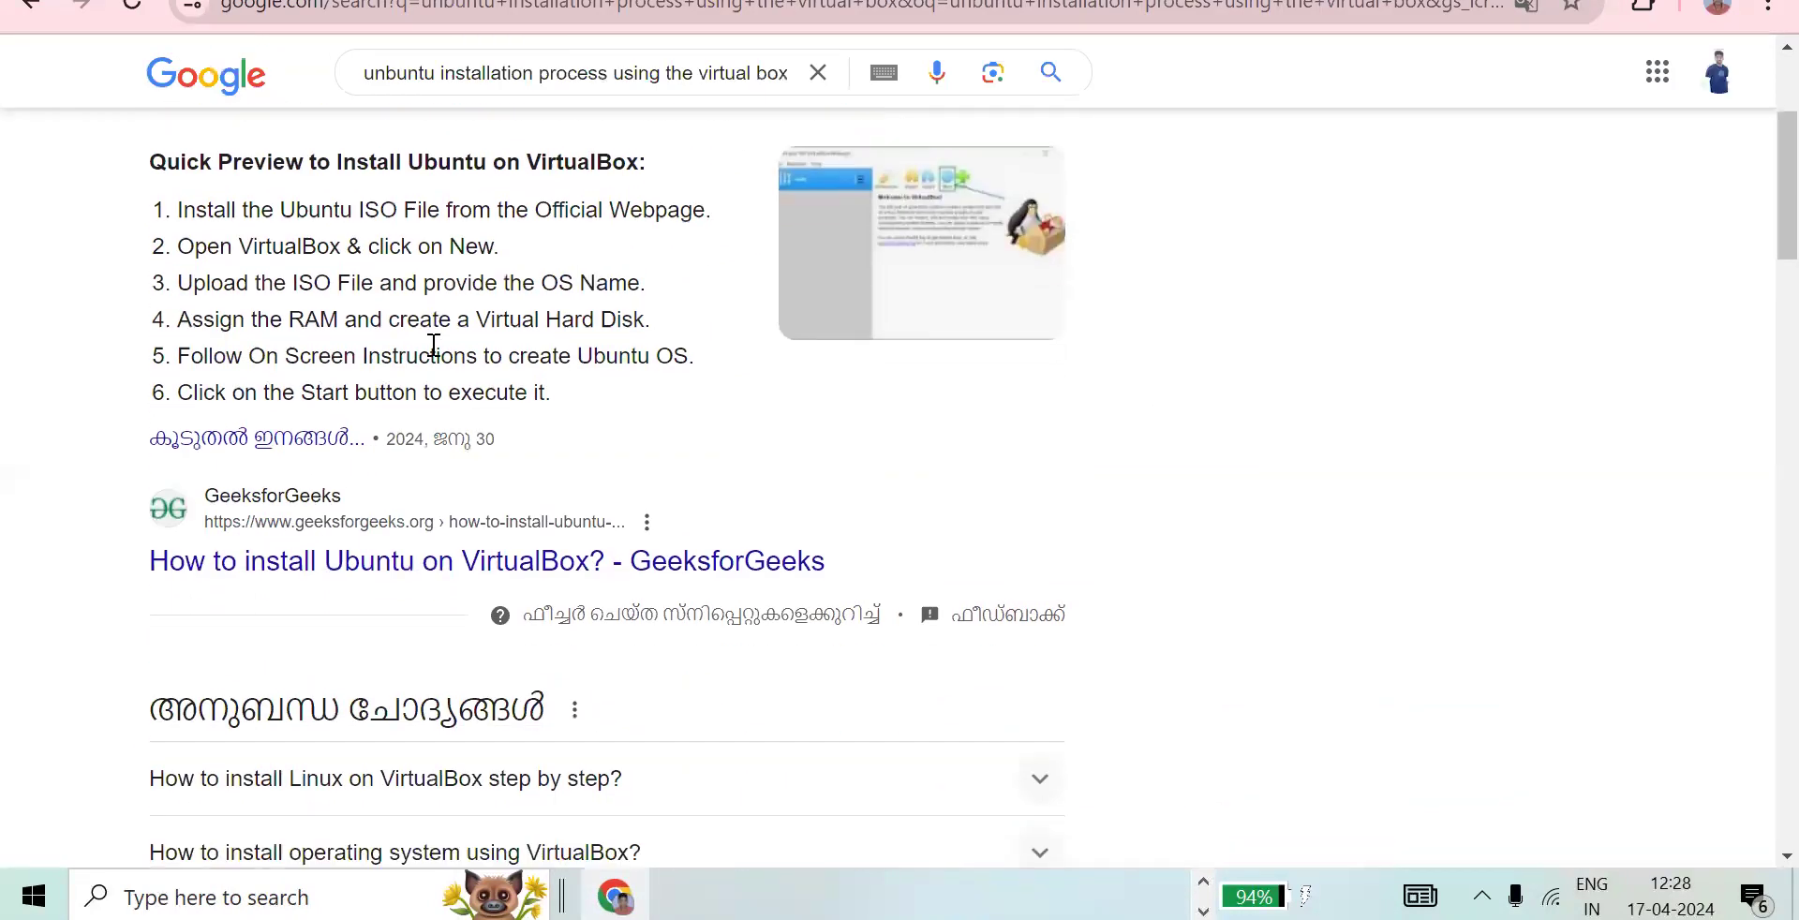
click(432, 440)
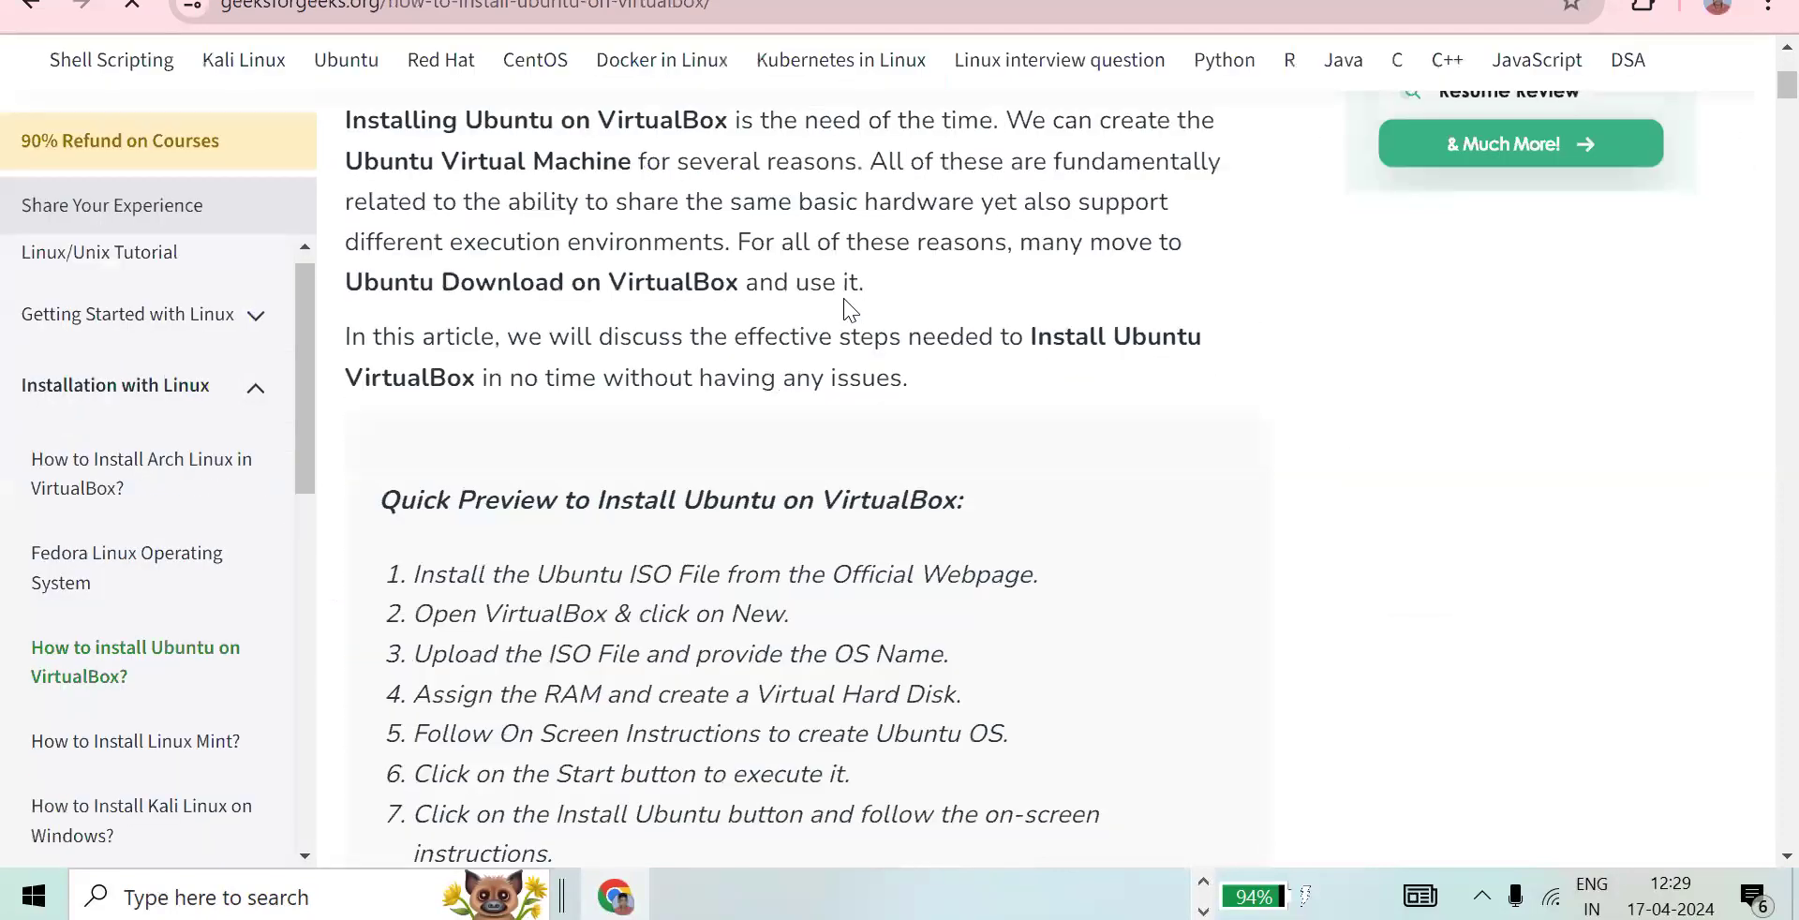
- Read through the article's installation steps 1 to 5, from the Ubuntu ISO download to the virtual hard disk, declining the refund offer
scroll(850, 309, down, 10)
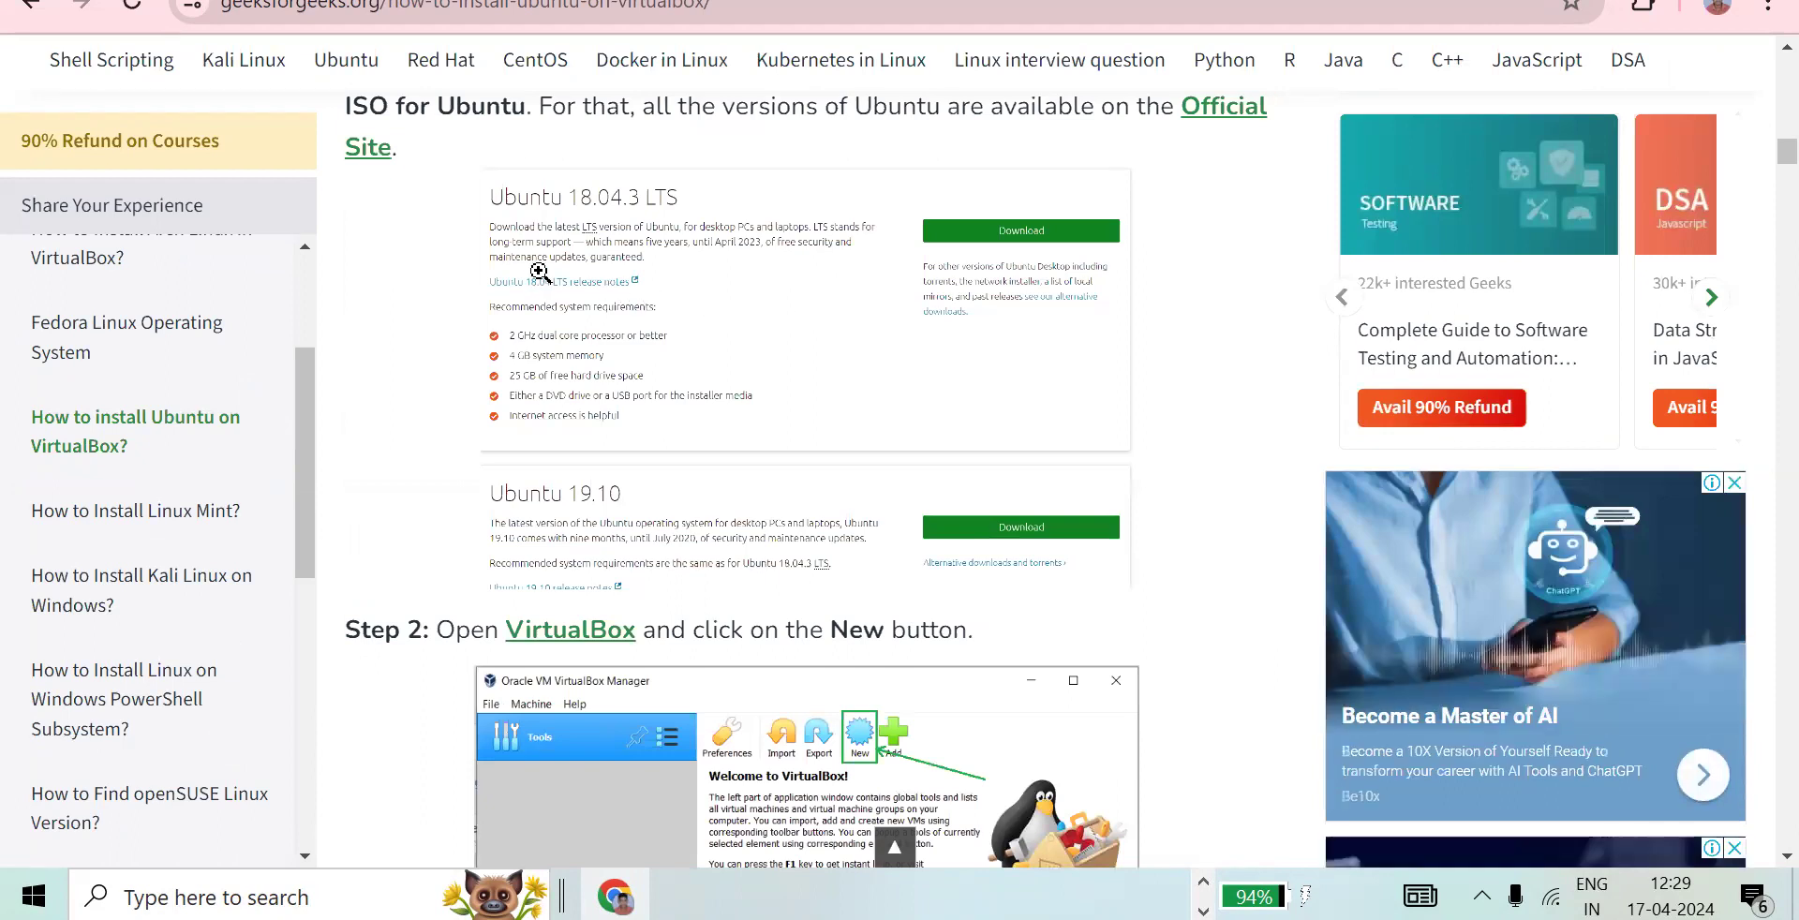
scroll(624, 238, down, 7)
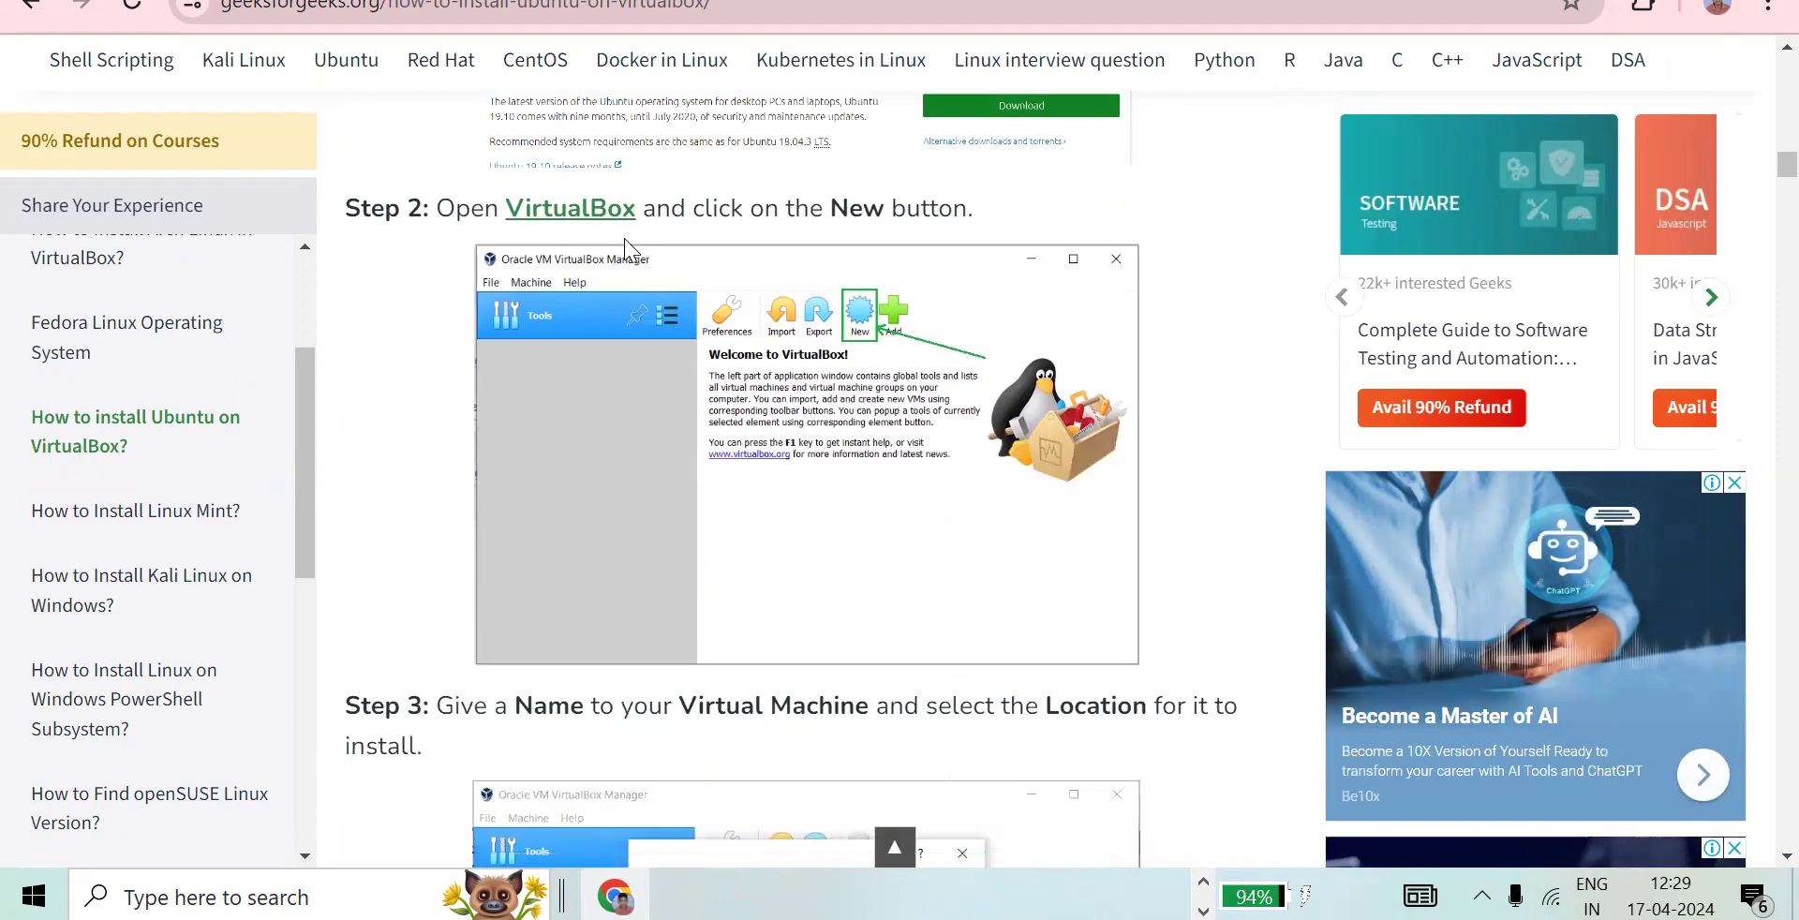
scroll(626, 239, down, 3)
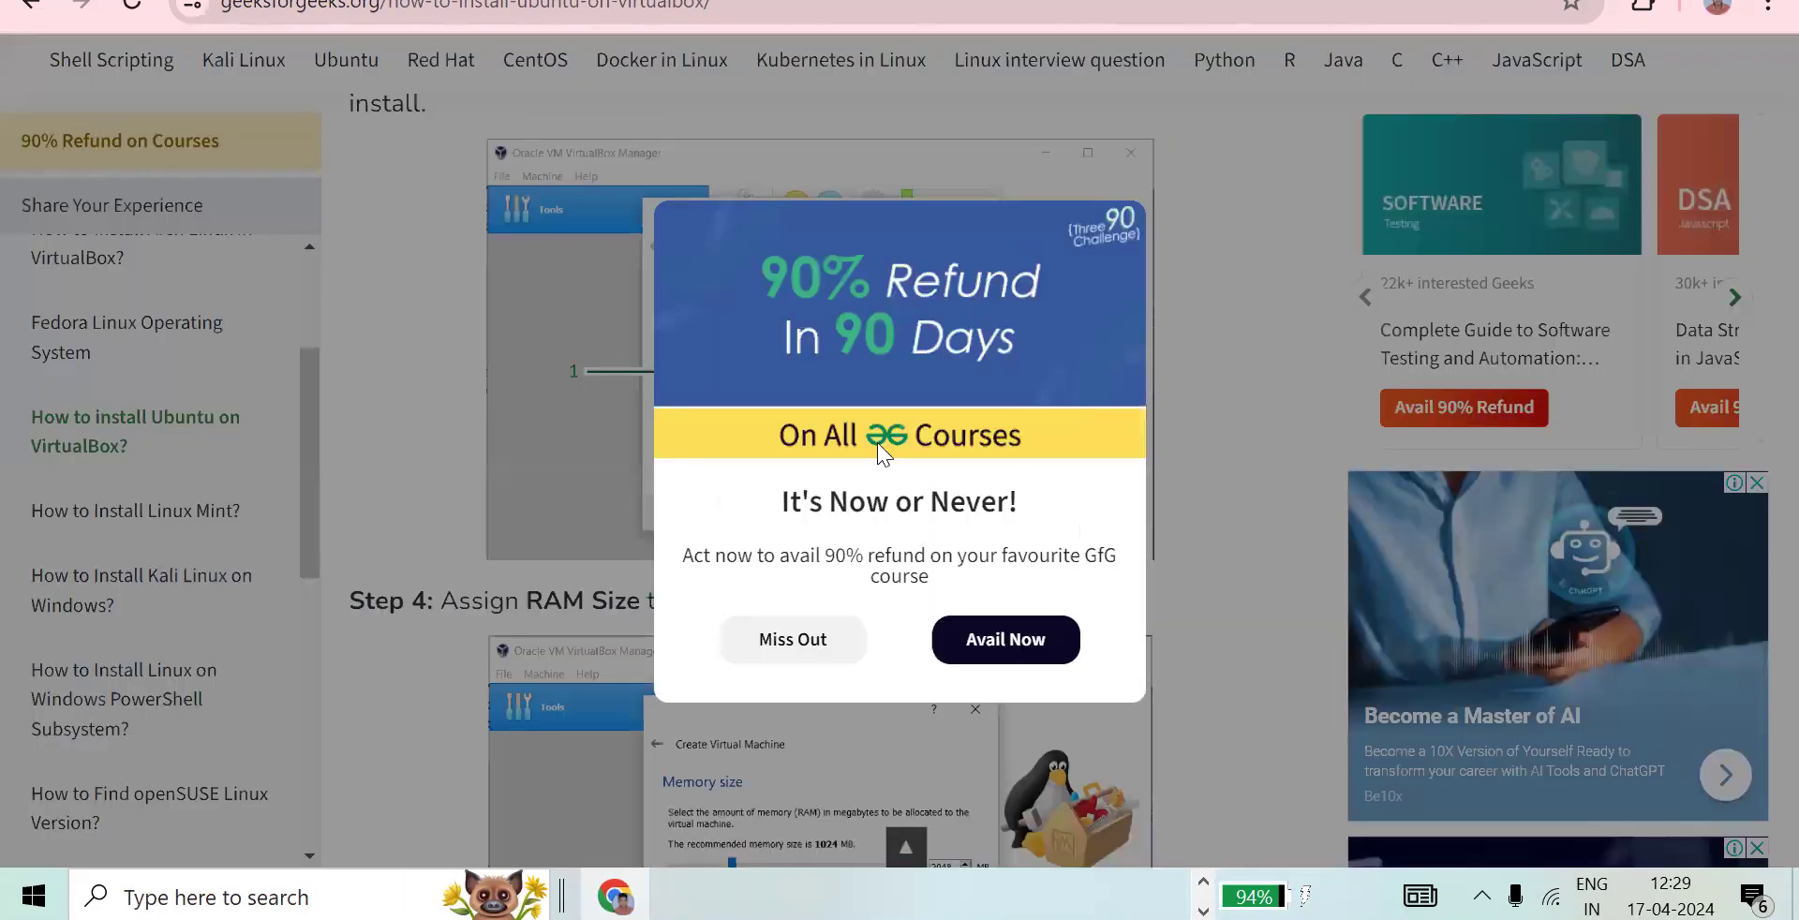
click(793, 643)
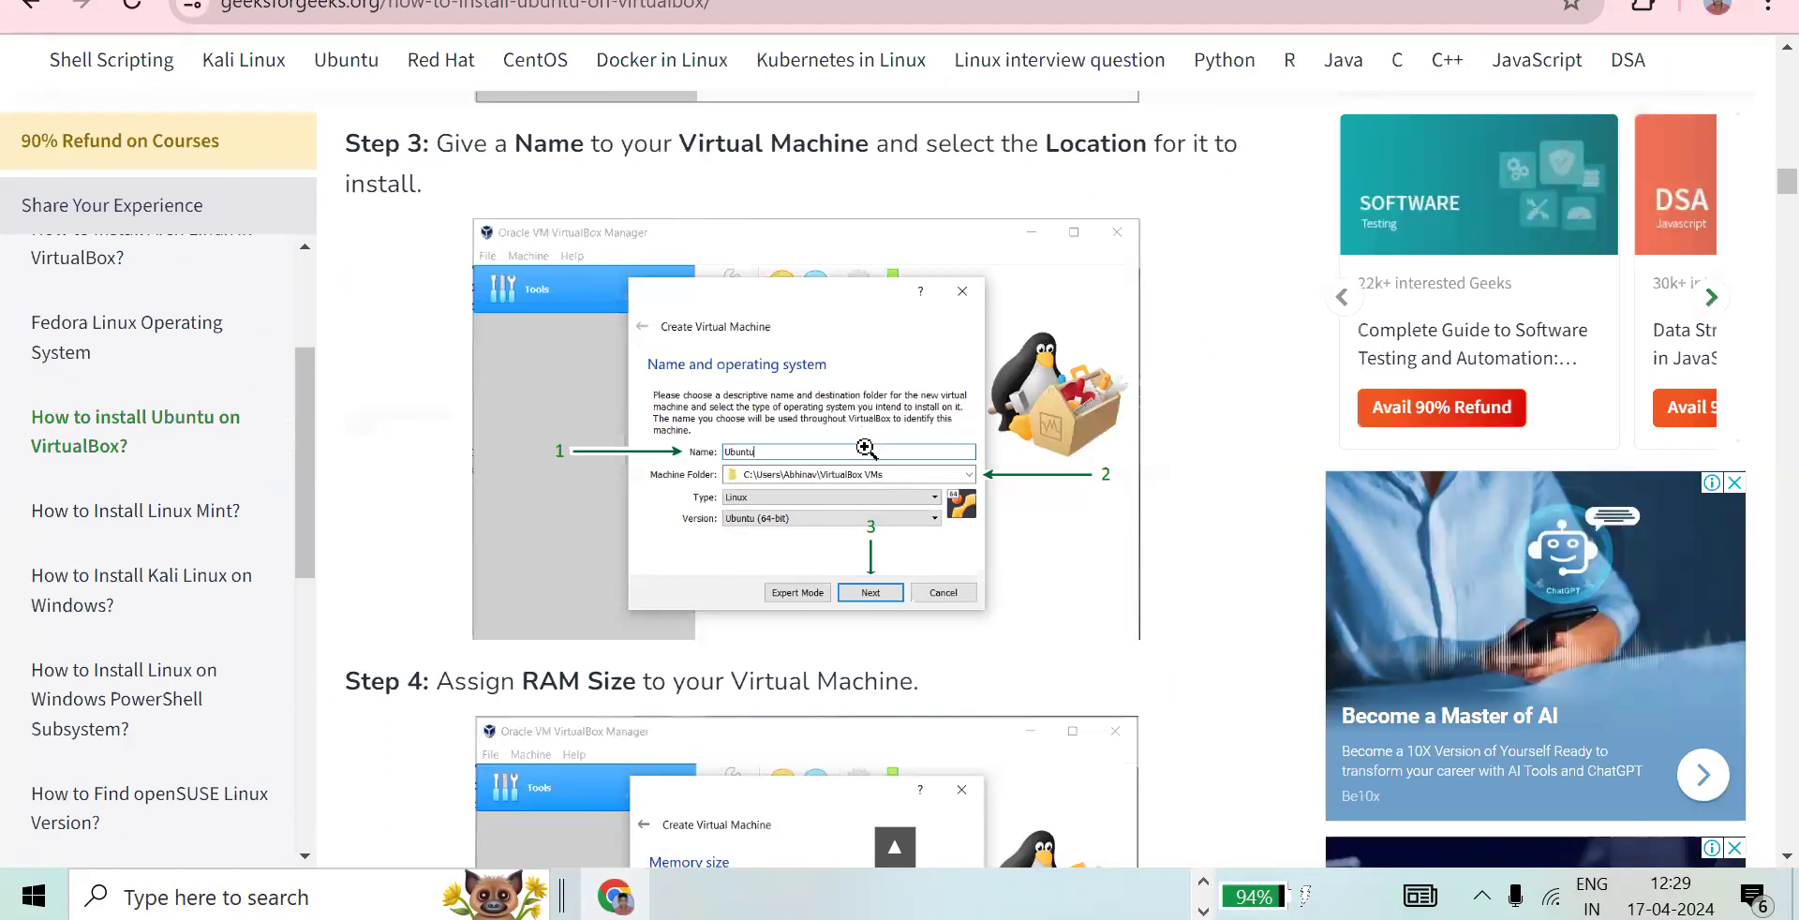
scroll(873, 589, down, 3)
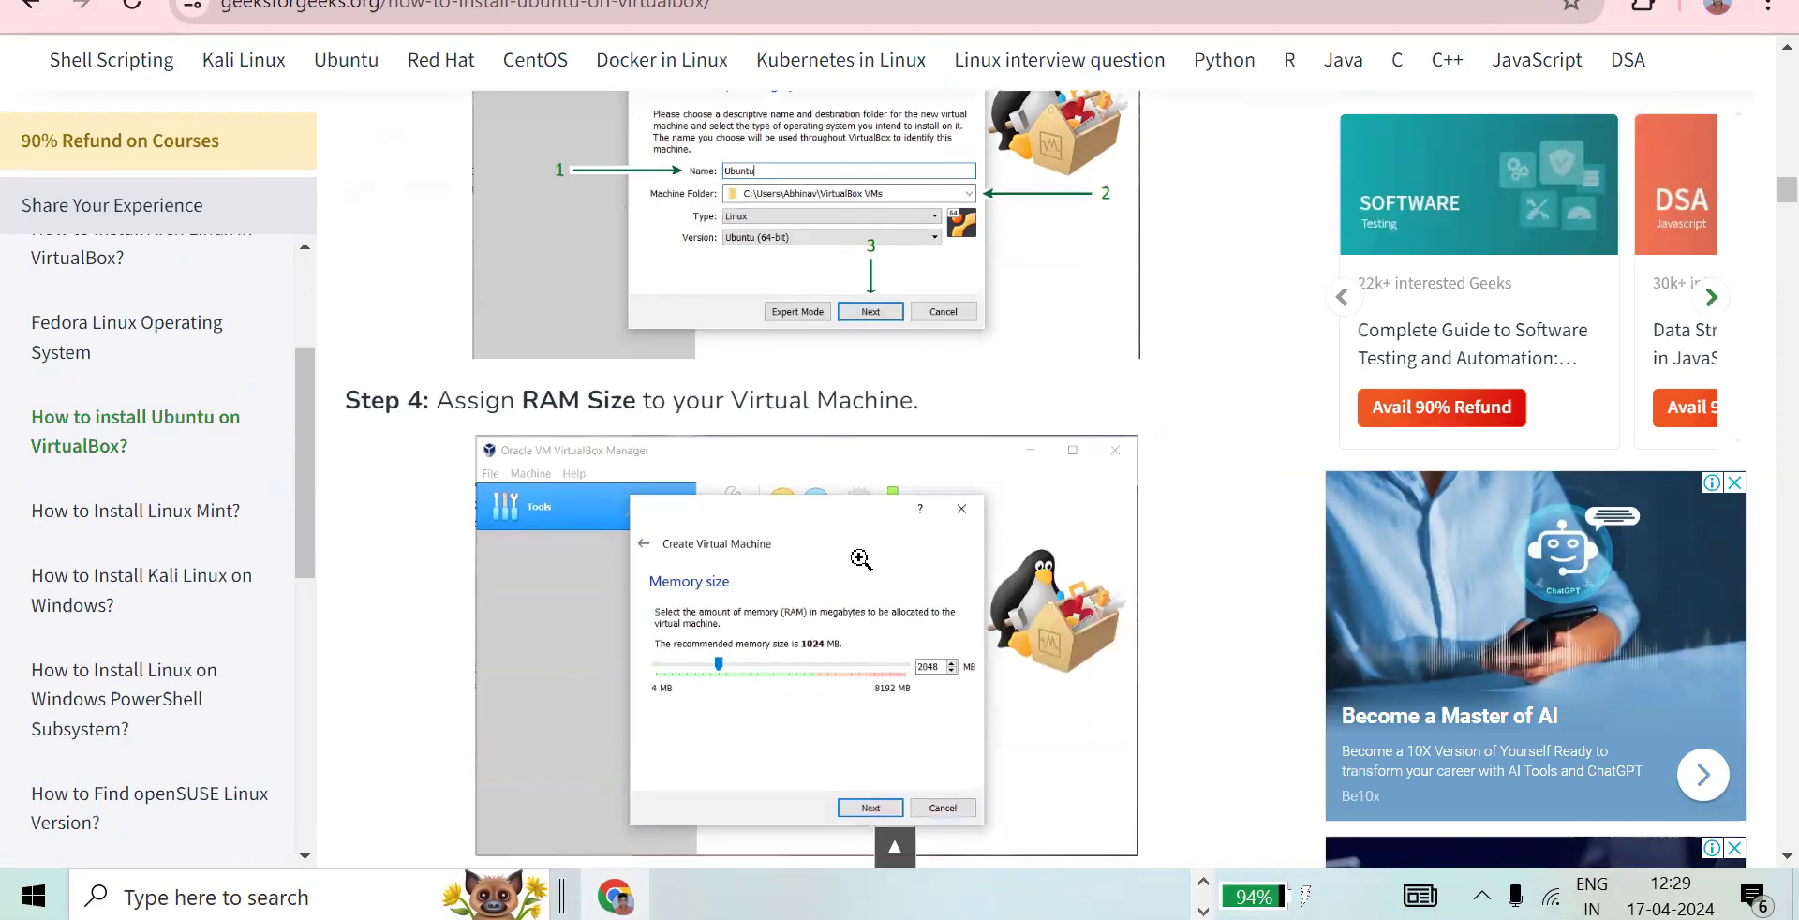
scroll(861, 455, down, 1)
scroll(736, 402, down, 1)
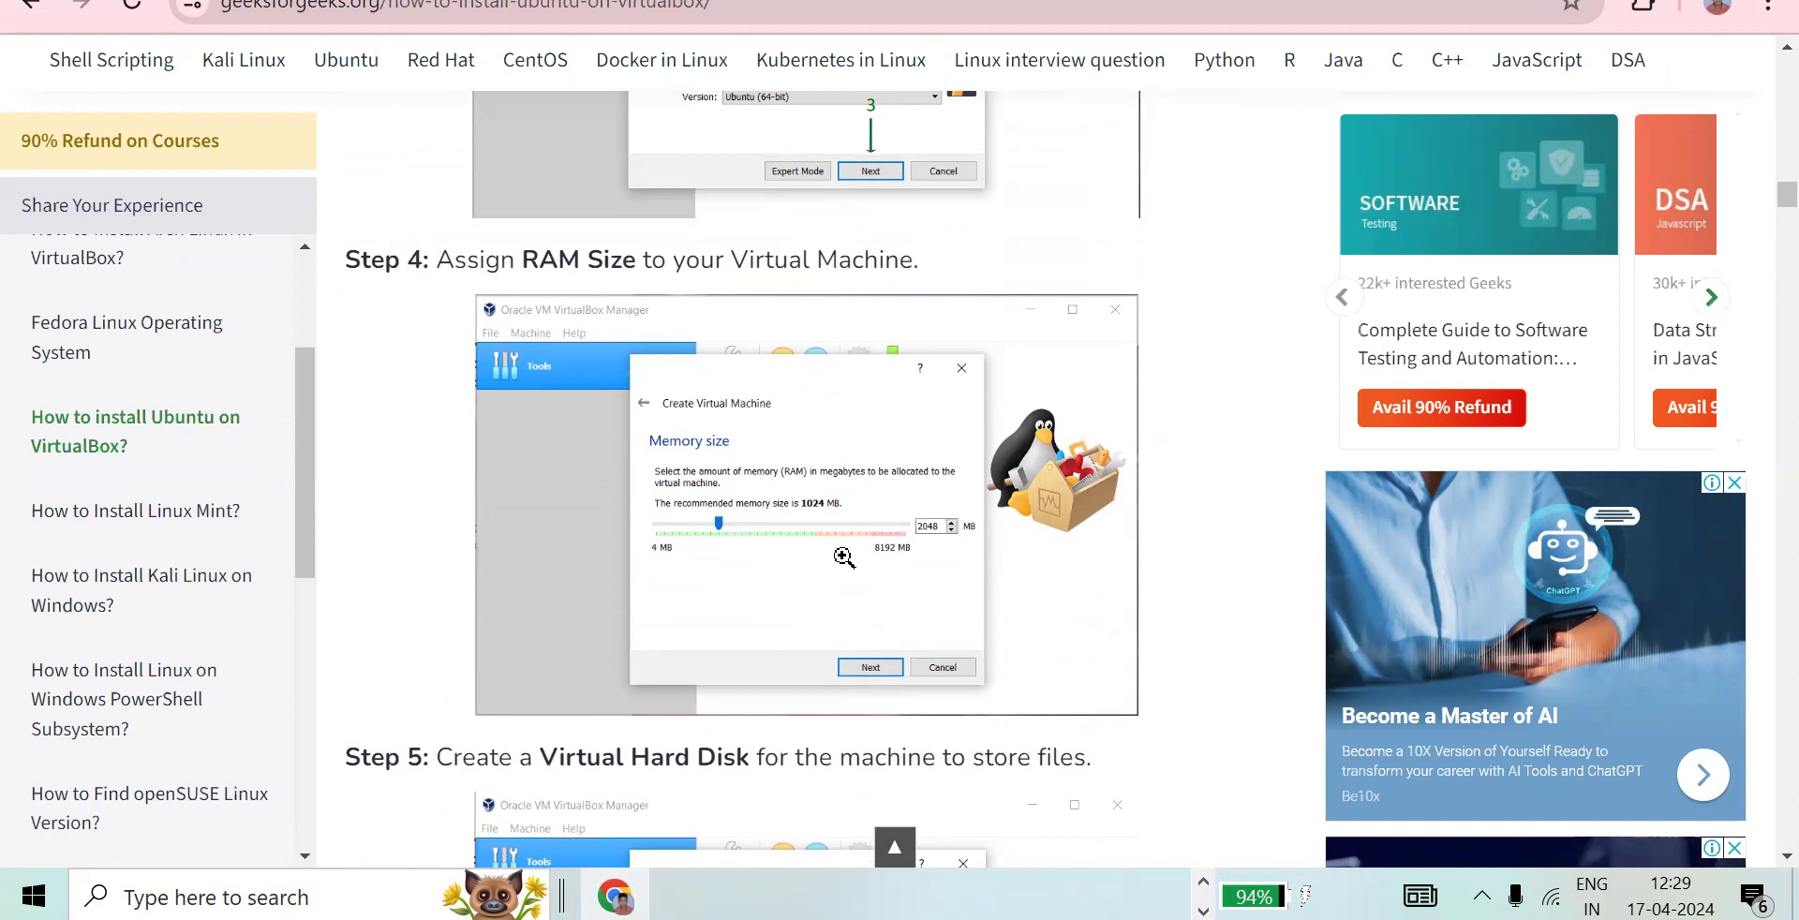
scroll(843, 557, down, 4)
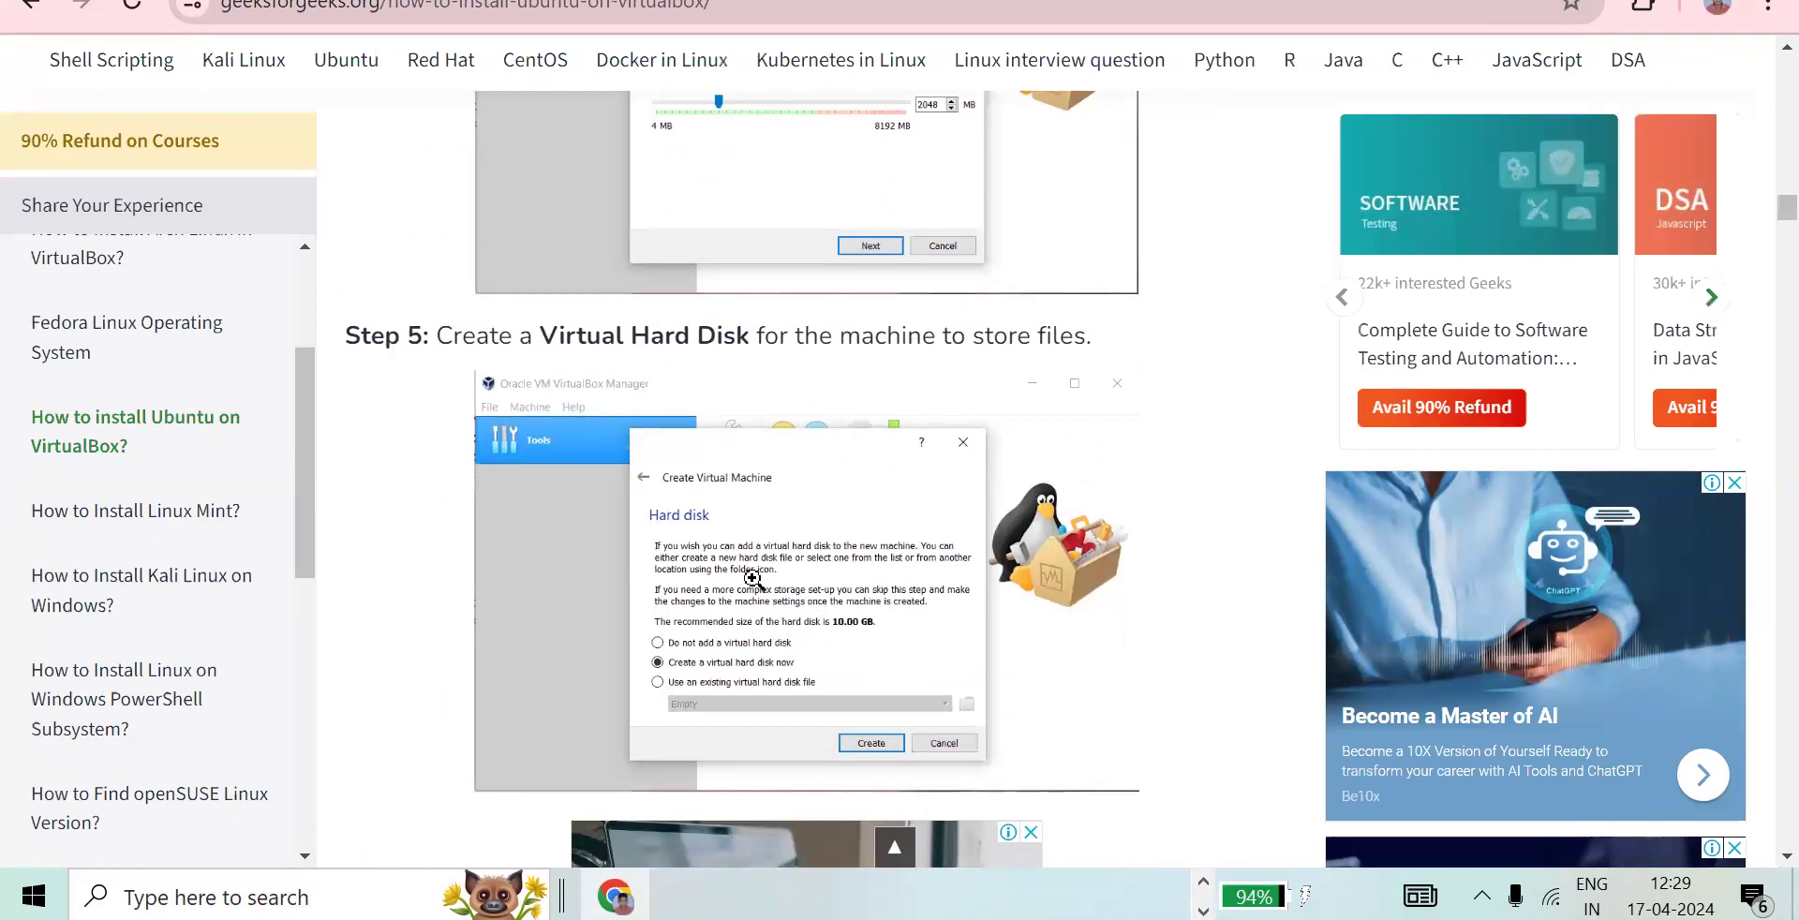
scroll(690, 470, up, 3)
scroll(691, 468, down, 3)
scroll(690, 471, down, 1)
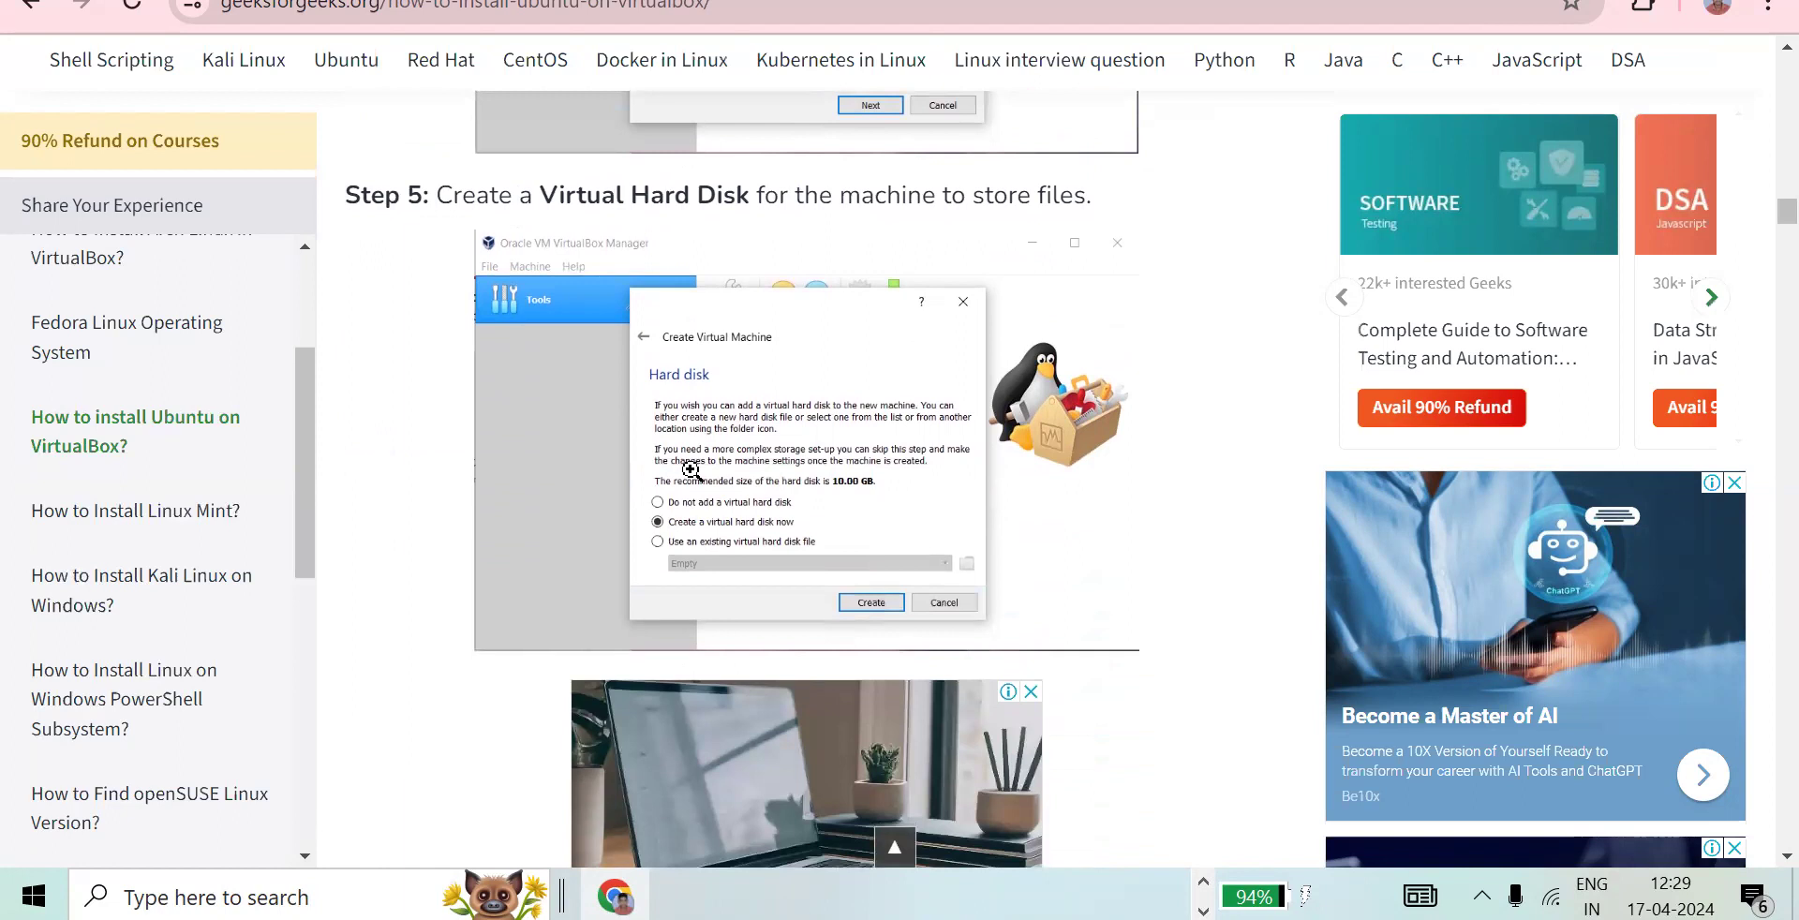
scroll(690, 470, up, 15)
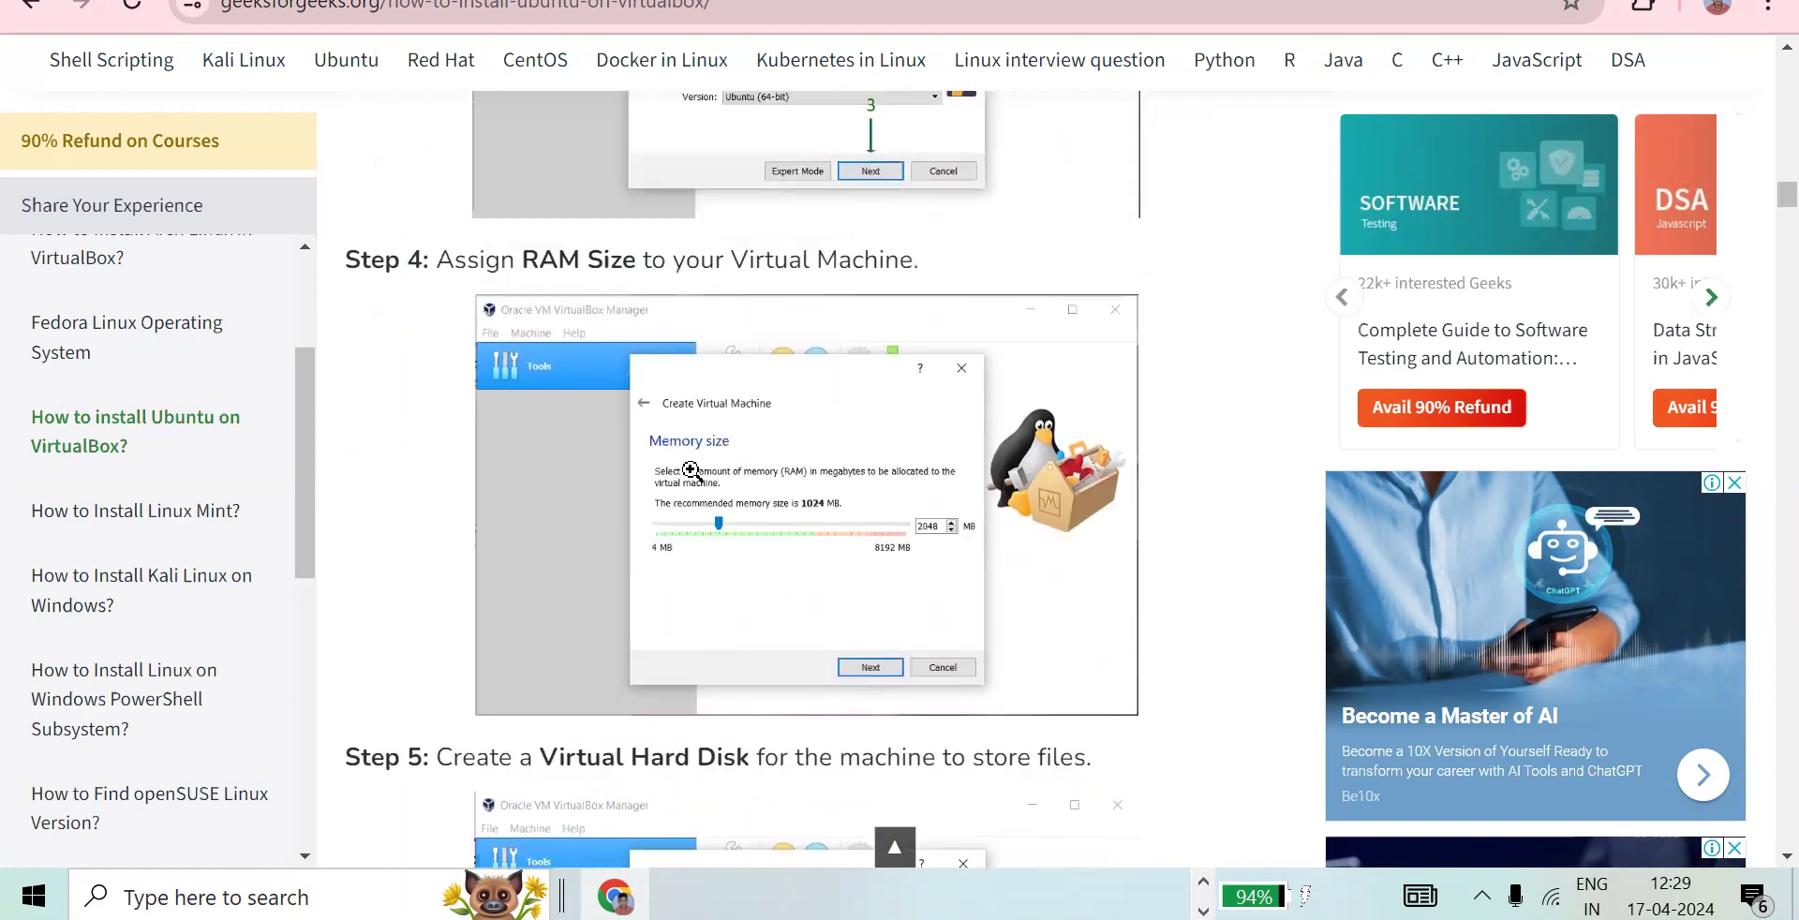
scroll(692, 471, up, 3)
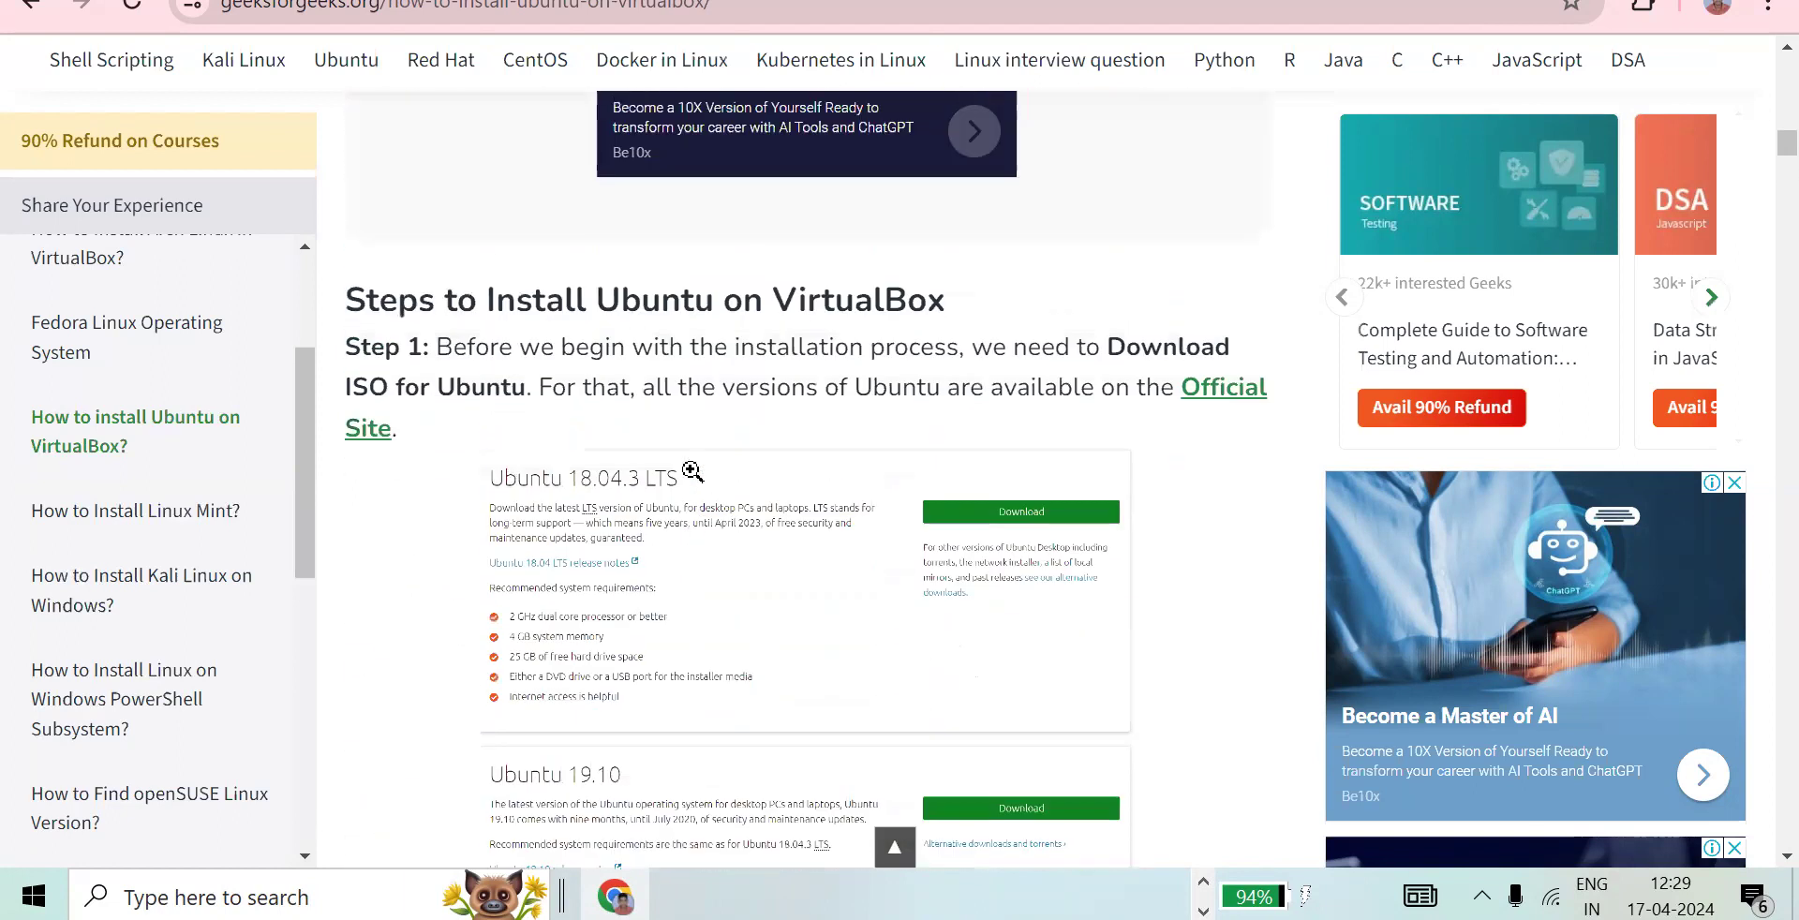